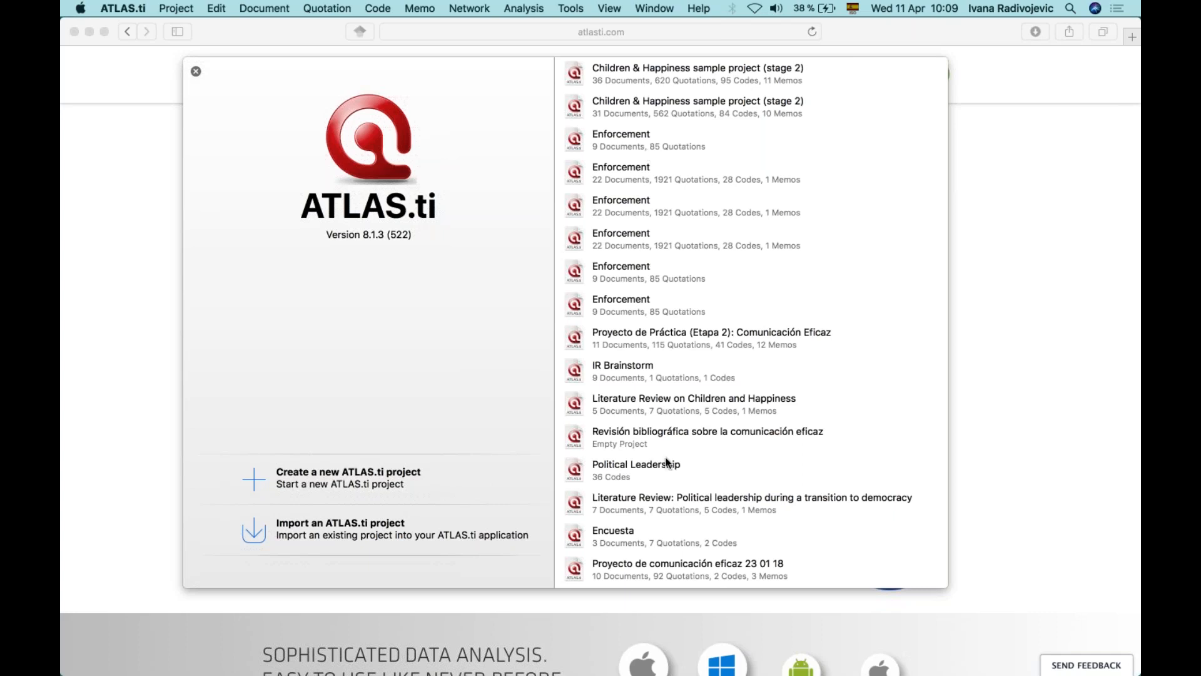
Open the 36-document version of the Children & Happiness sample project (stage 2)
{"action": "scroll", "coordinate": [667, 462], "scroll_direction": "down", "scroll_amount": 3}
{"action": "scroll", "coordinate": [666, 462], "scroll_direction": "up", "scroll_amount": 3}
{"action": "double_click", "coordinate": [656, 73]}
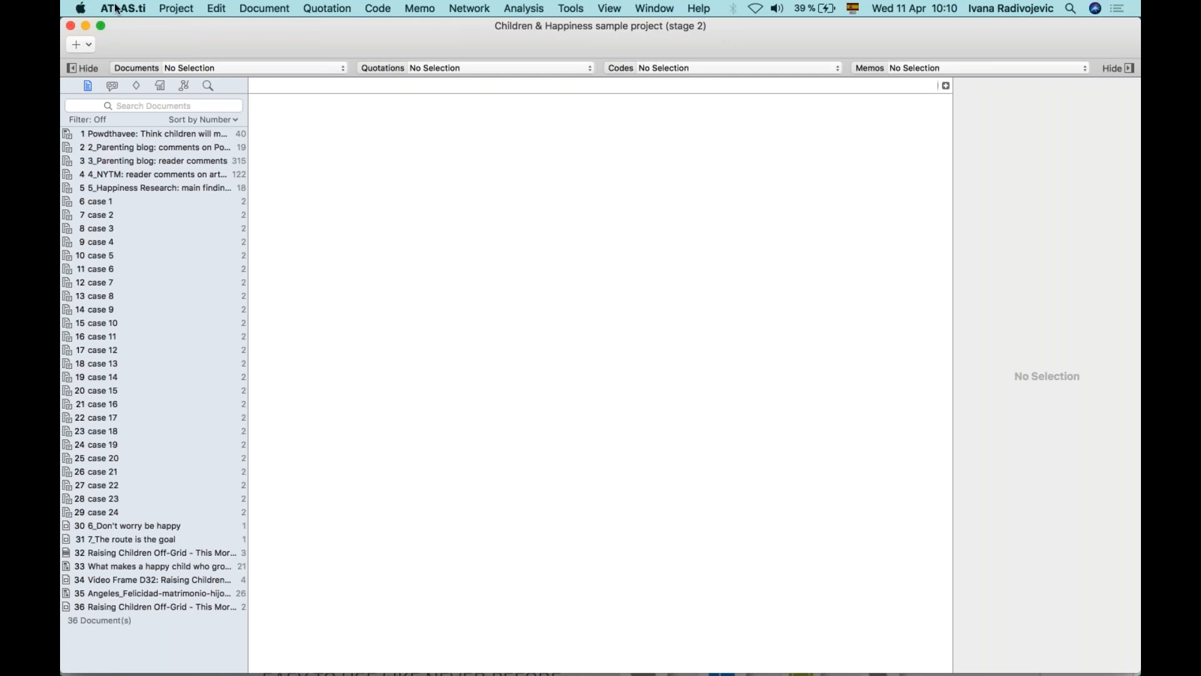
{"action": "left_click", "coordinate": [174, 7]}
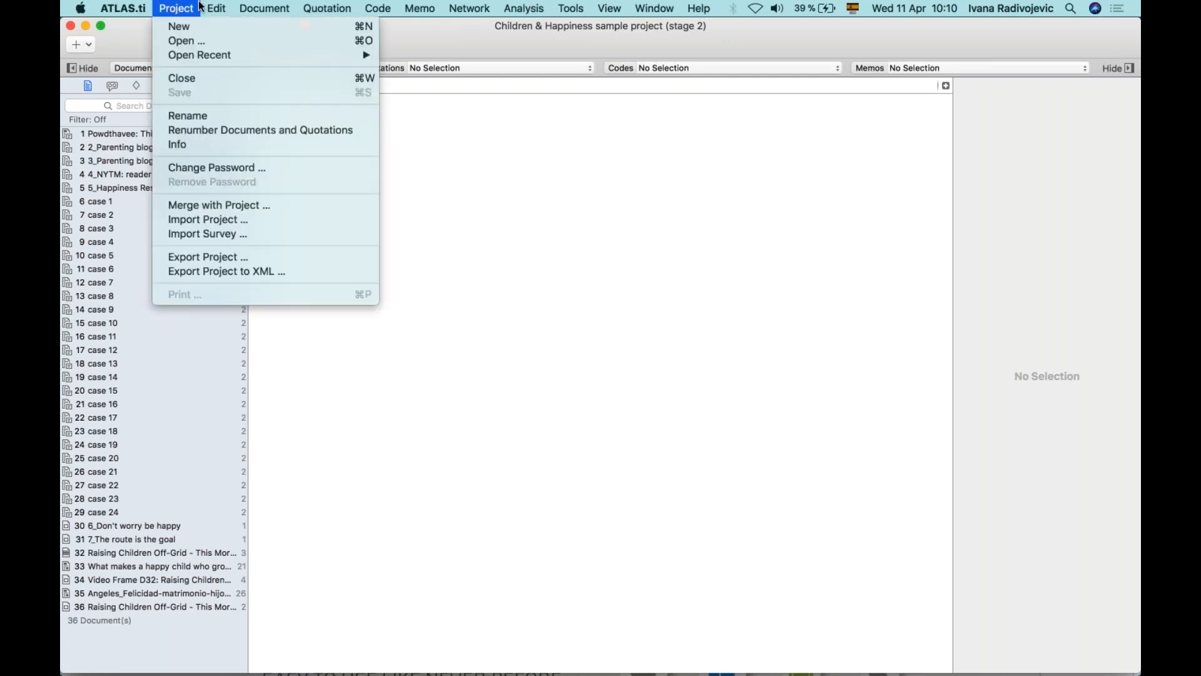
{"action": "left_click", "coordinate": [425, 411]}
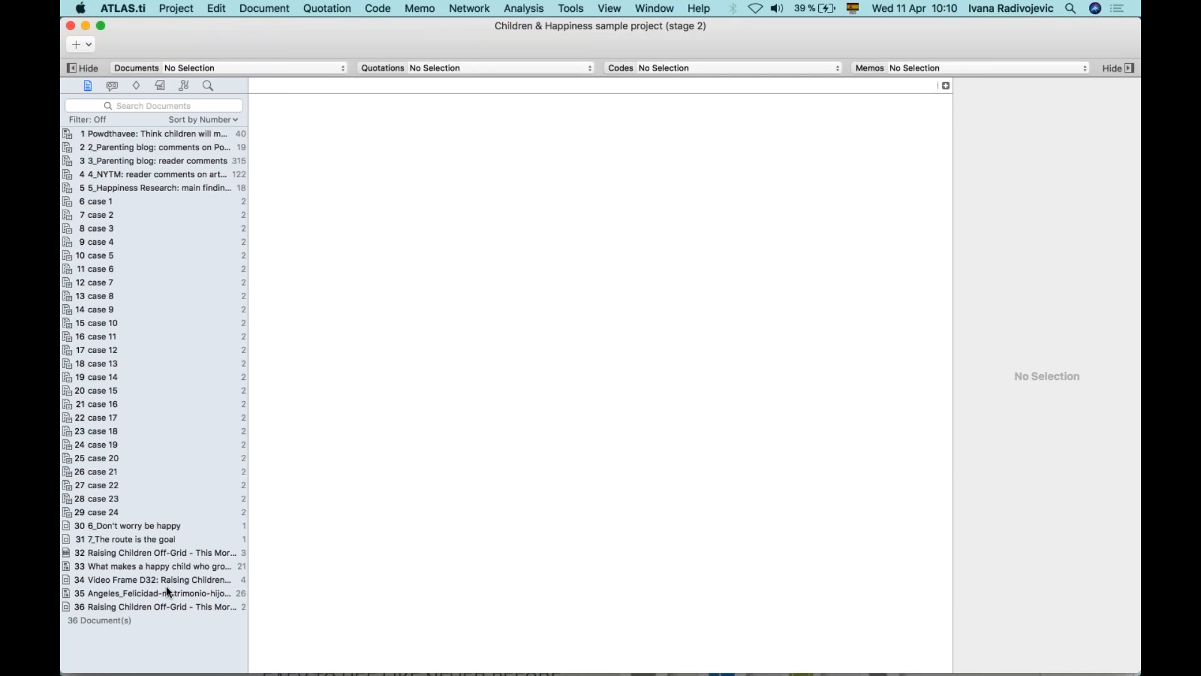
Look through the project's quotation, code, memo and network lists, ending back on the document list
{"action": "left_click", "coordinate": [112, 88]}
{"action": "left_click", "coordinate": [136, 86]}
{"action": "left_click", "coordinate": [160, 87]}
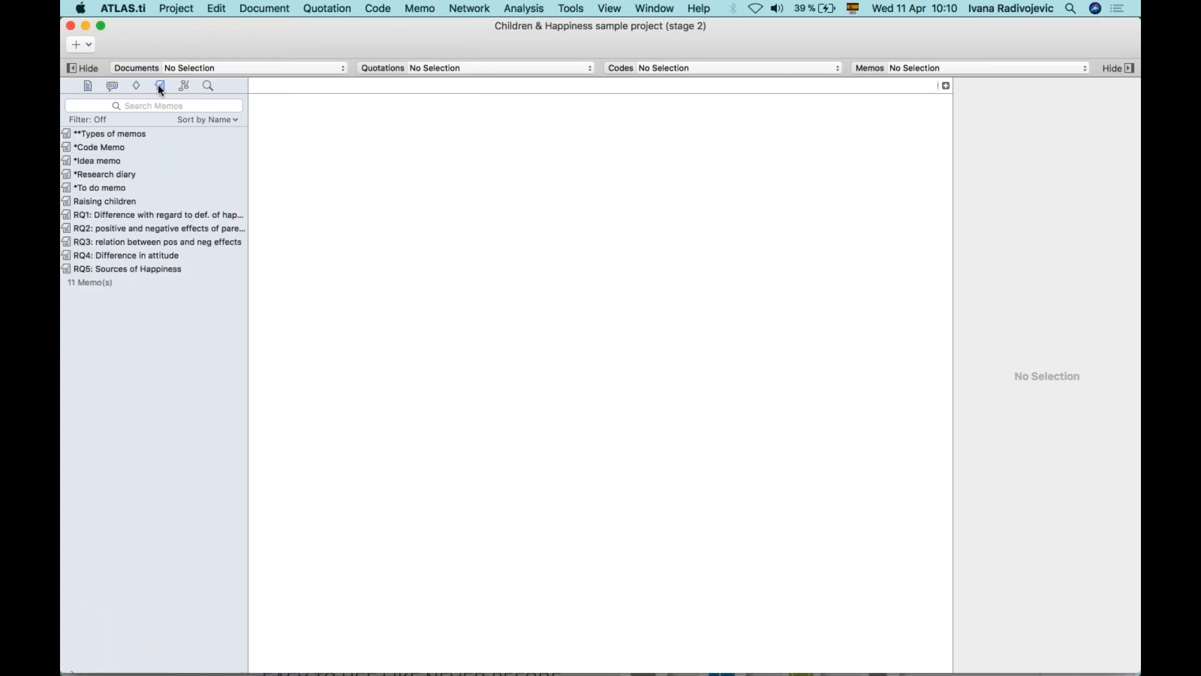
{"action": "left_click", "coordinate": [184, 86]}
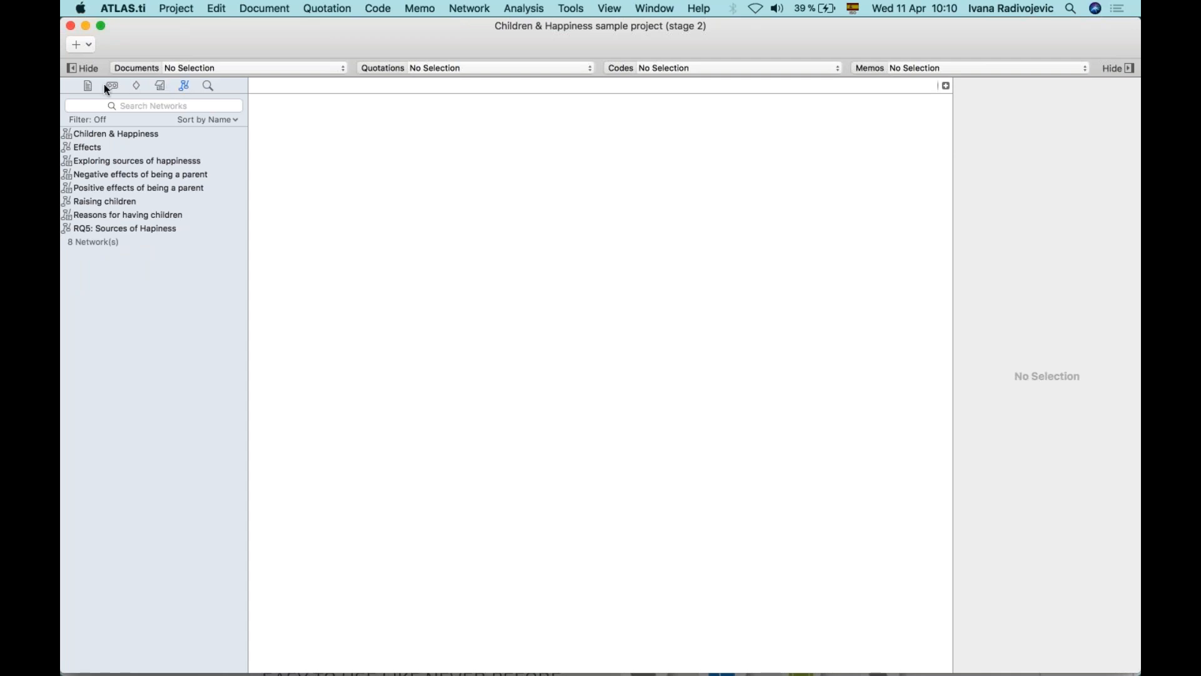
{"action": "left_click", "coordinate": [87, 88]}
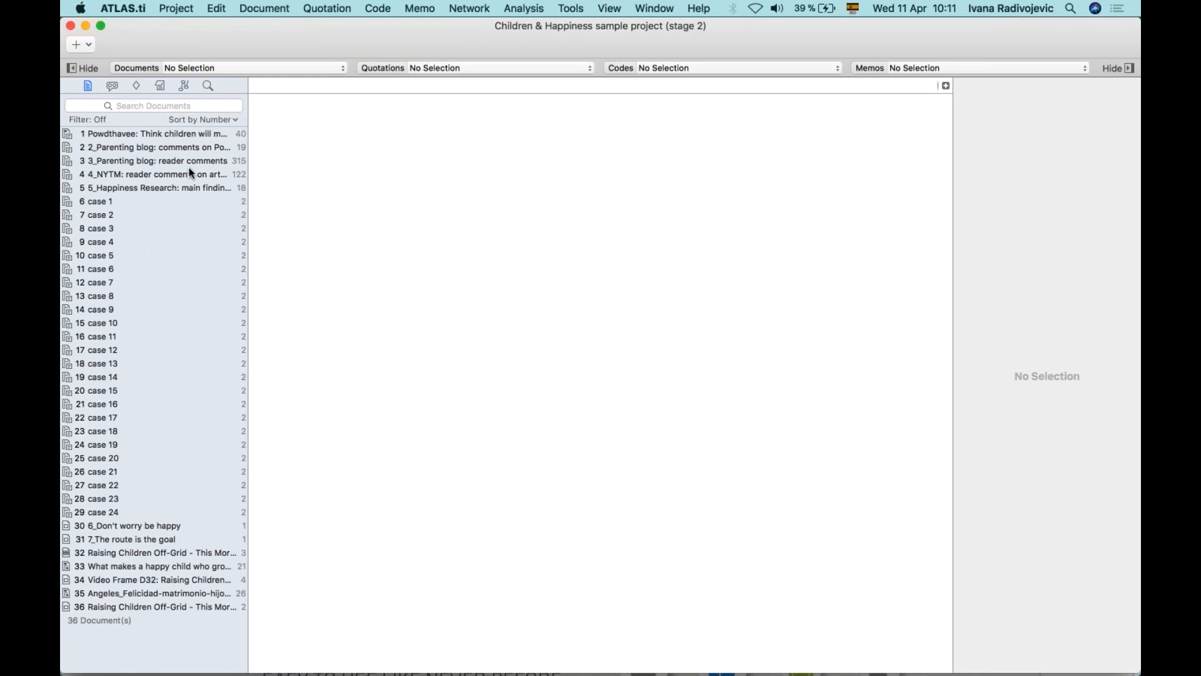
Open documents 1, 6 (case 1), 32, 33 and 34 to view the project's different data formats
{"action": "left_click", "coordinate": [141, 134]}
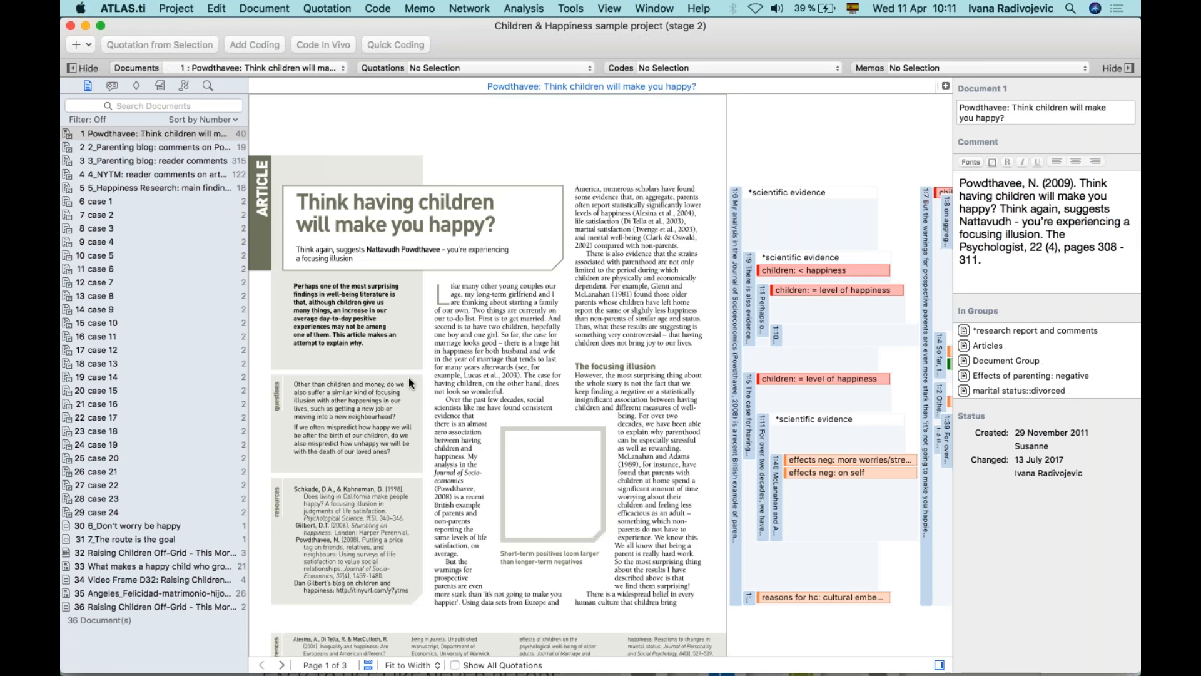
{"action": "left_click", "coordinate": [100, 202]}
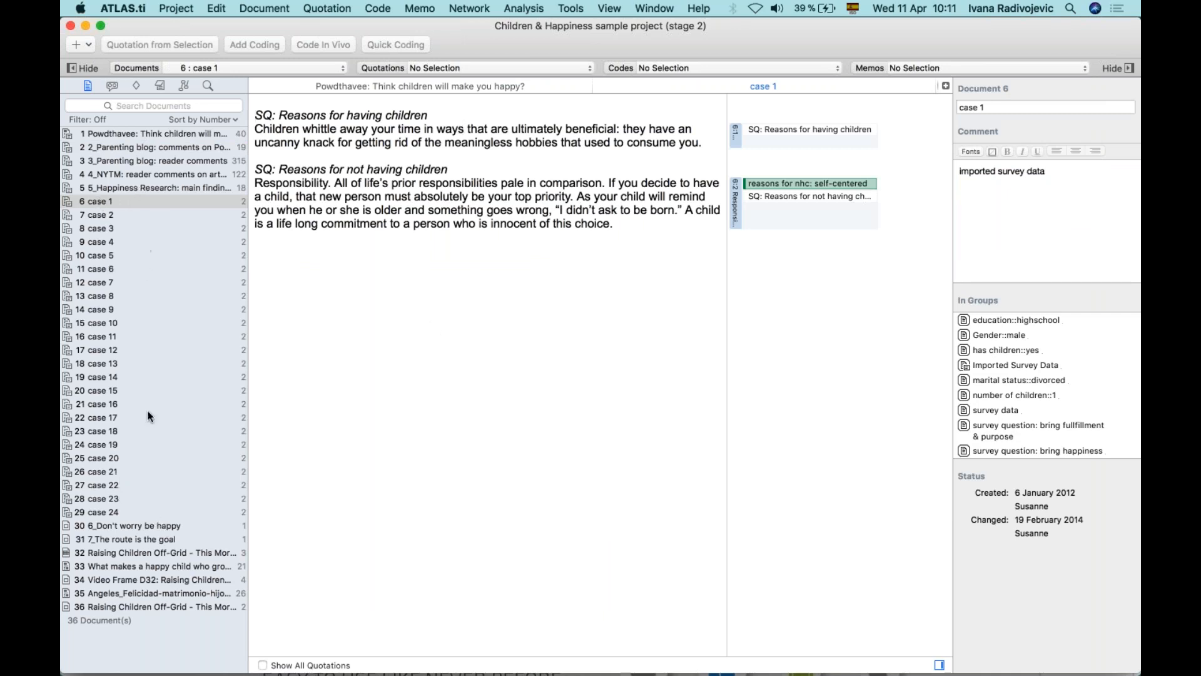
{"action": "left_click", "coordinate": [115, 553]}
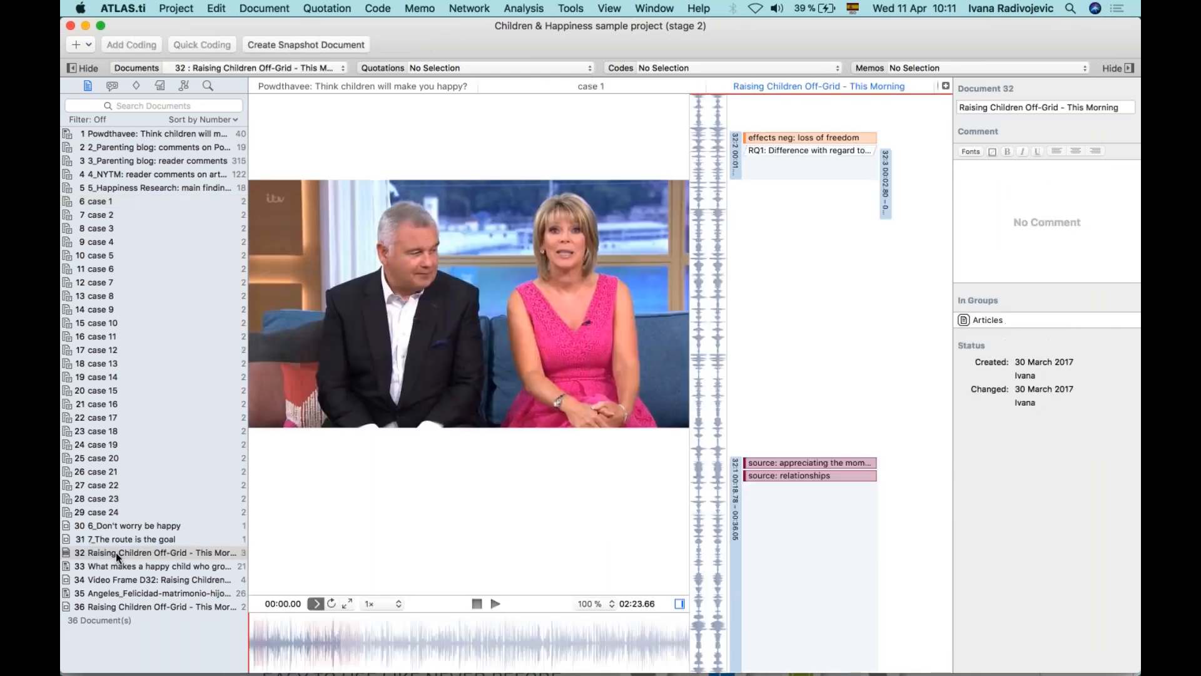
{"action": "left_click", "coordinate": [116, 564]}
{"action": "left_click", "coordinate": [134, 583]}
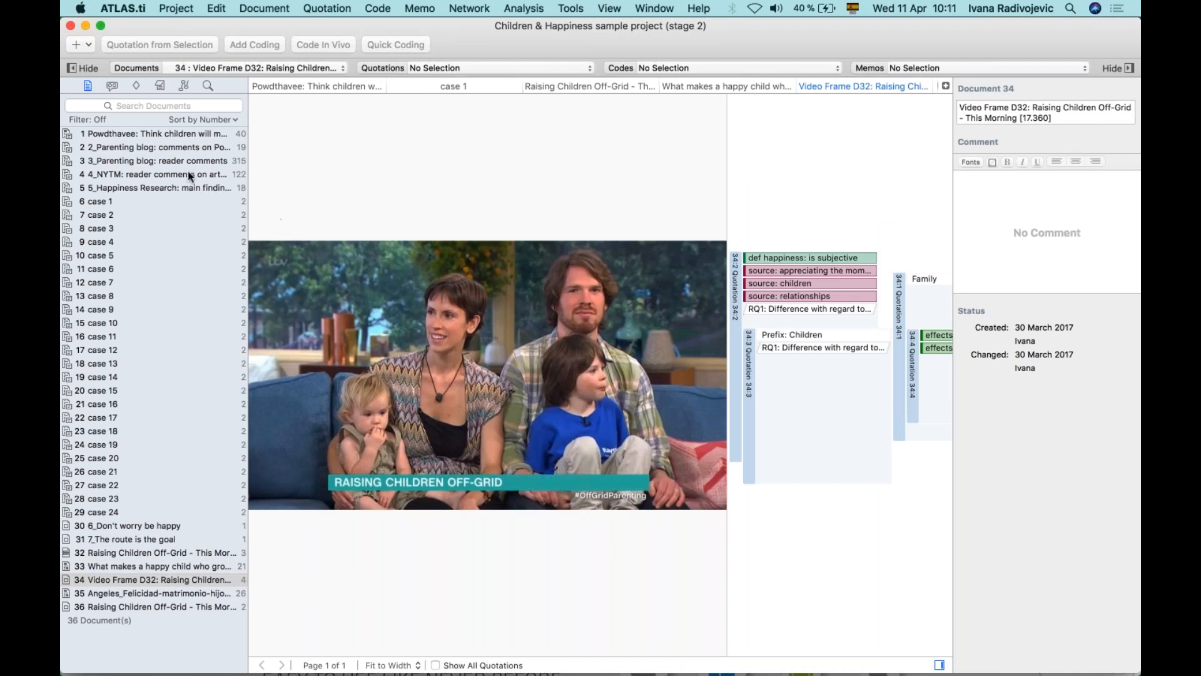
{"action": "left_click", "coordinate": [89, 46]}
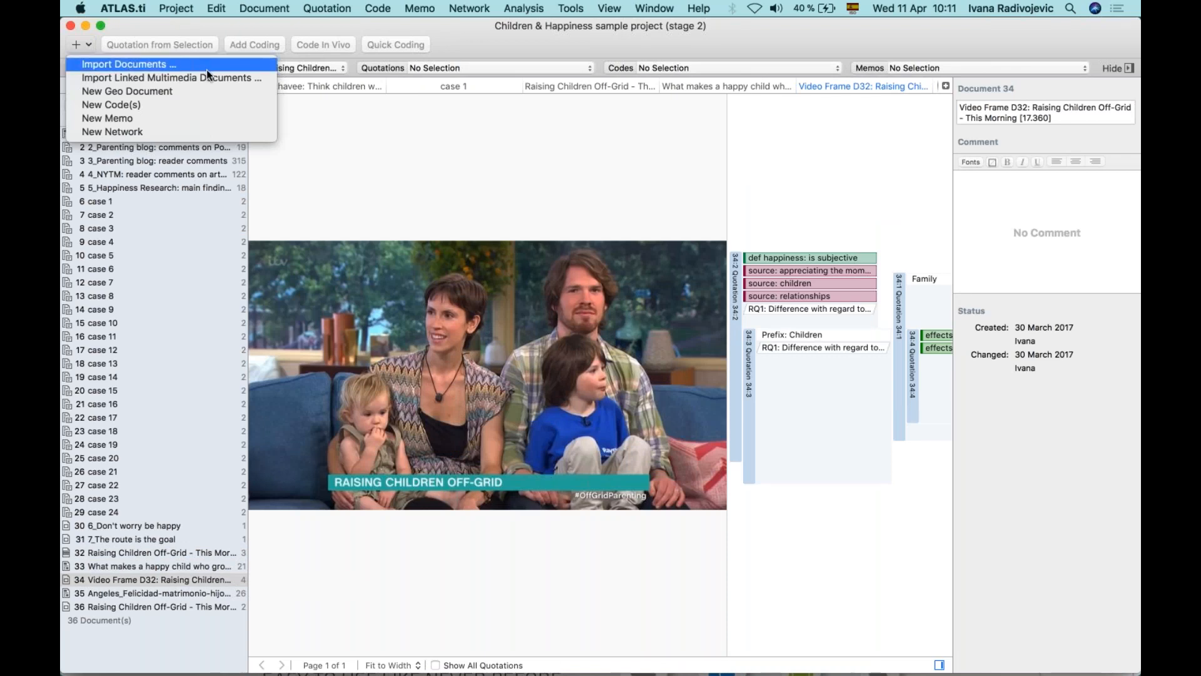
{"action": "left_click", "coordinate": [351, 148]}
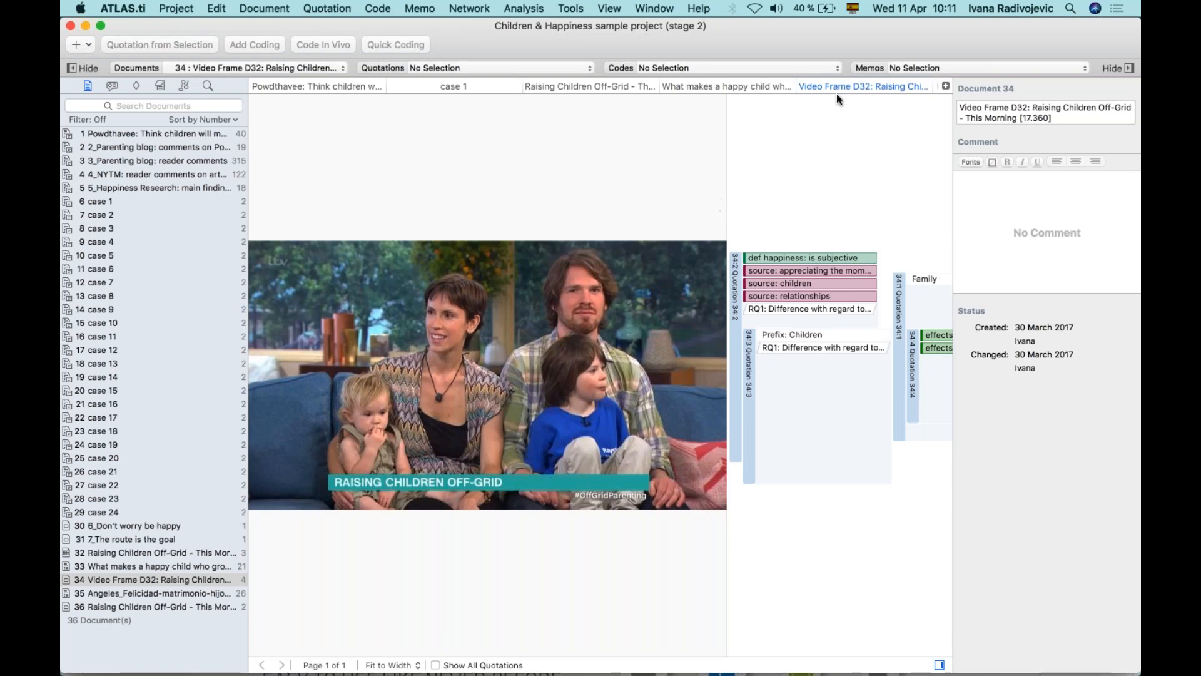
Review each of the five open documents in turn, ending on the Video Frame D32 image
{"action": "left_click", "coordinate": [725, 86]}
{"action": "left_click", "coordinate": [610, 84]}
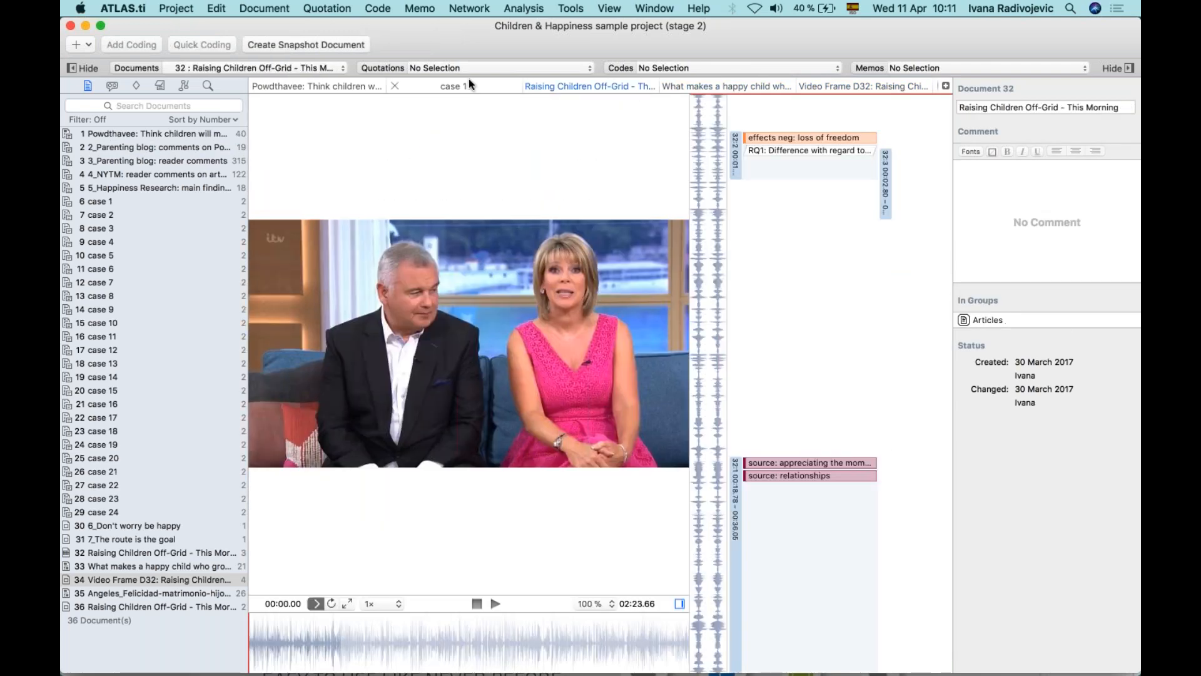
{"action": "left_click", "coordinate": [463, 86]}
{"action": "left_click", "coordinate": [331, 85]}
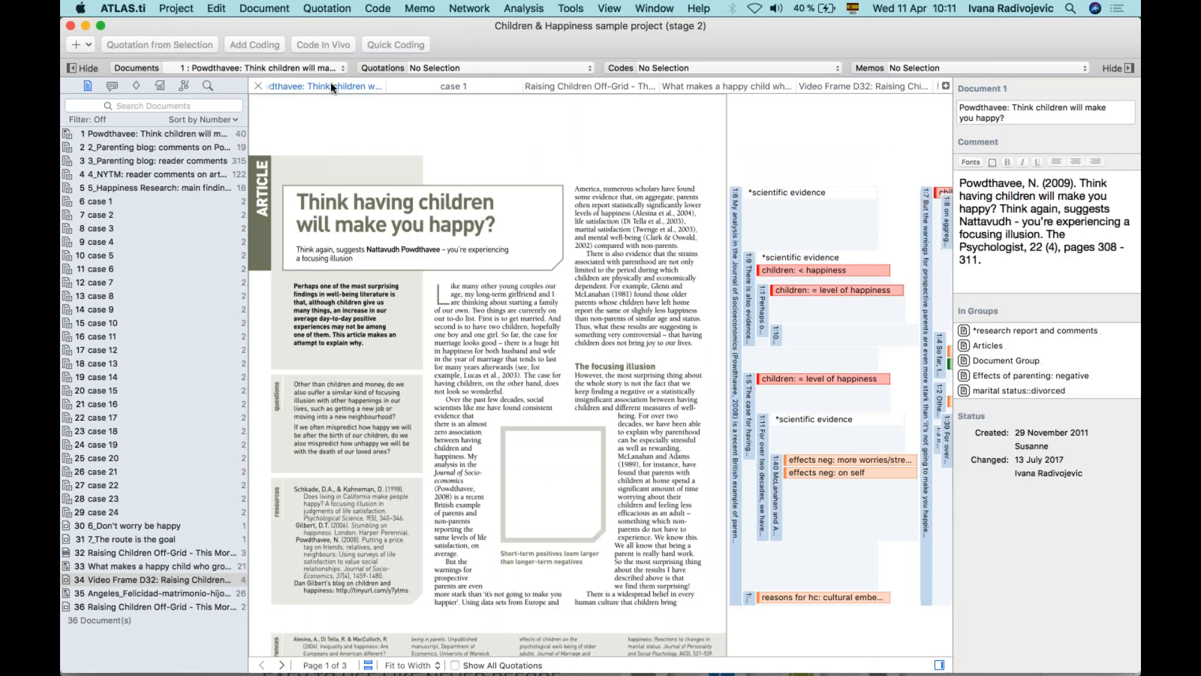
{"action": "left_click", "coordinate": [439, 89]}
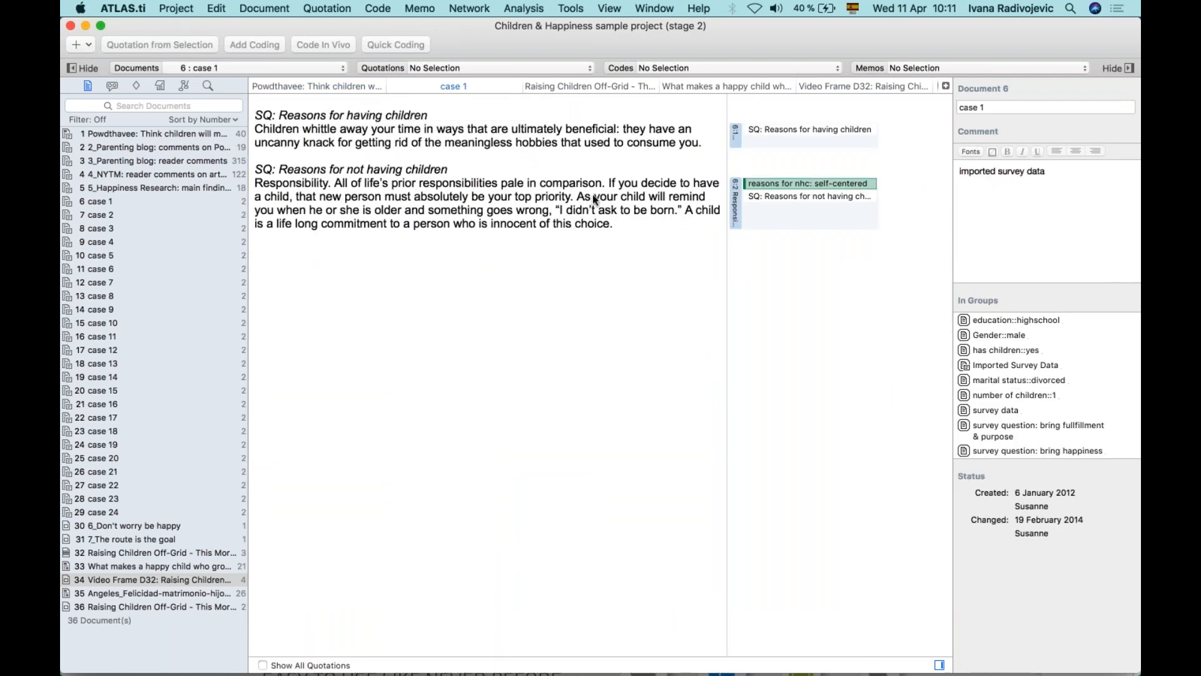
{"action": "left_click", "coordinate": [570, 86]}
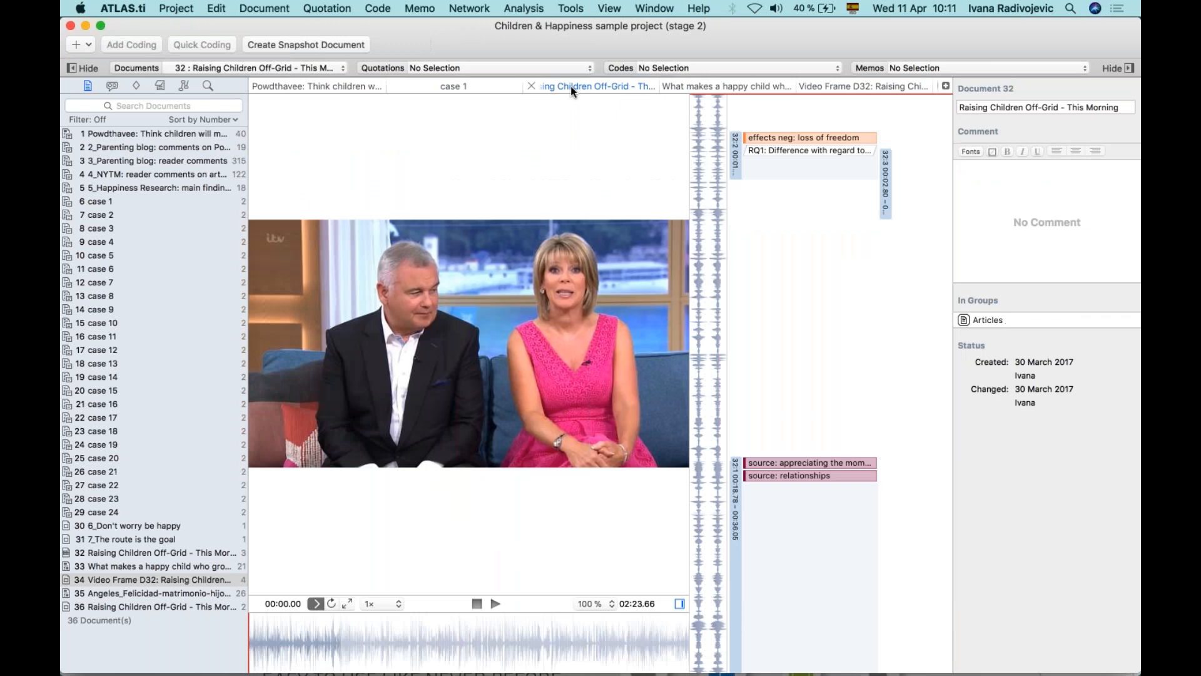
{"action": "left_click", "coordinate": [693, 87]}
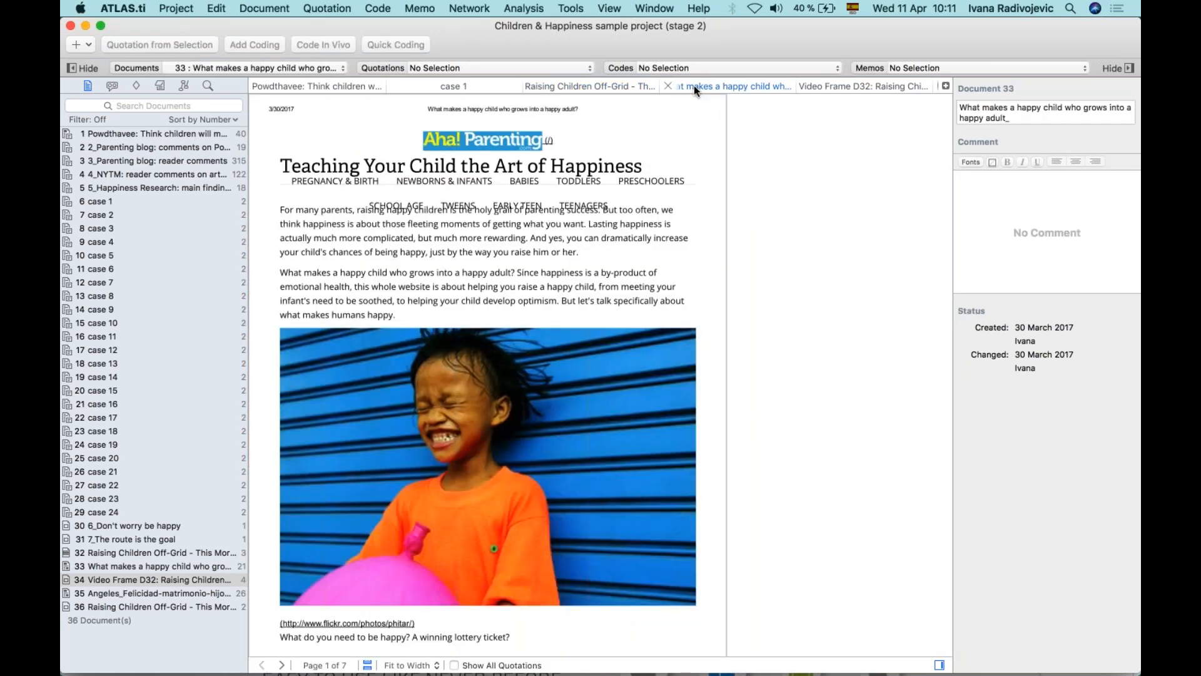
{"action": "left_click", "coordinate": [855, 86]}
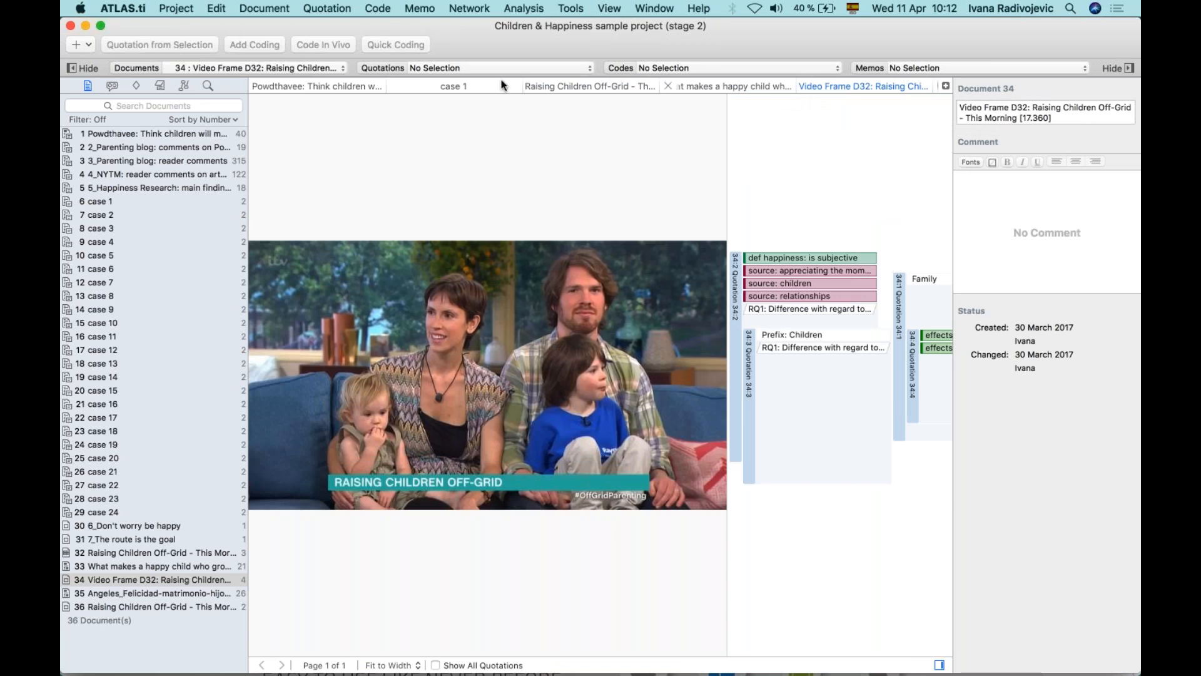
Close all the open documents, first the others and then the Video Frame D32 image
{"action": "right_click", "coordinate": [821, 88]}
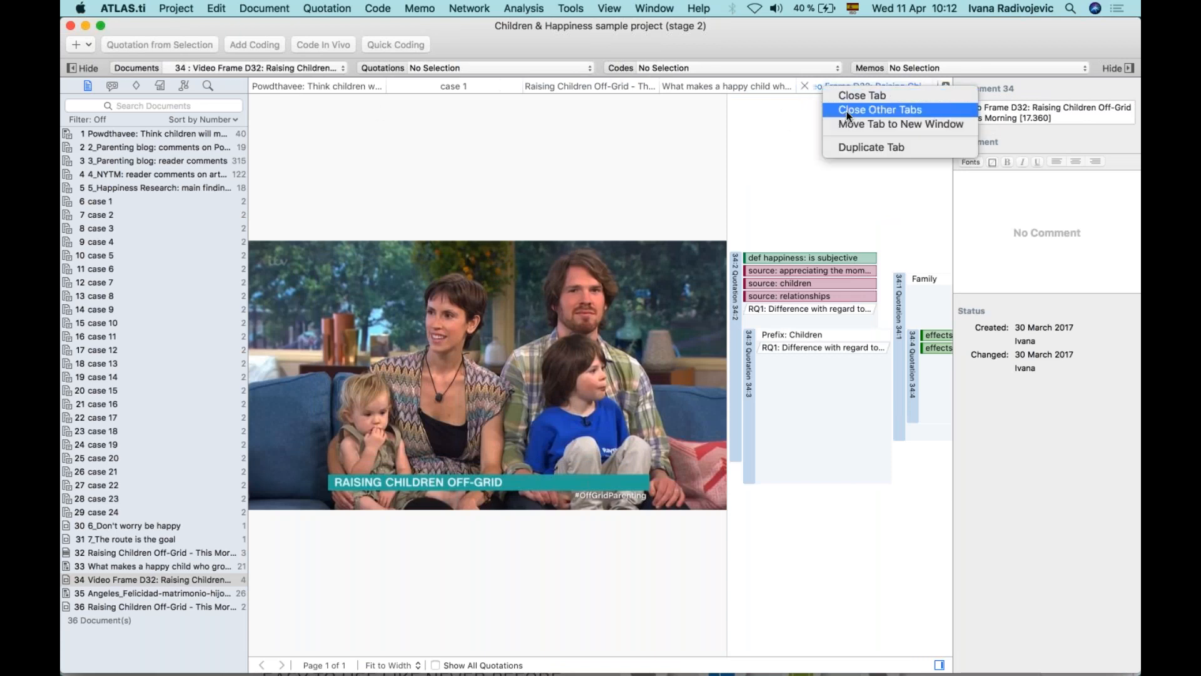
{"action": "left_click", "coordinate": [846, 109]}
{"action": "left_click", "coordinate": [258, 85]}
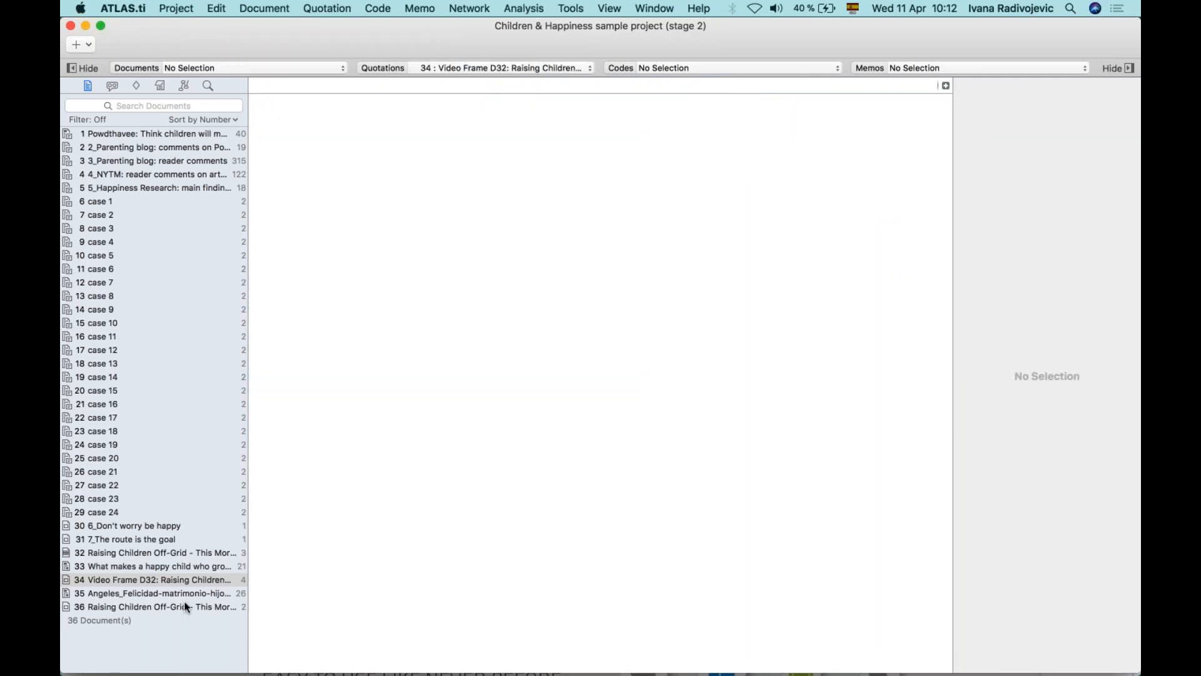
Open document 35, the Children and Life Satisfaction paper, and go to the paragraph above Literature Review beginning "Important as they are"
{"action": "double_click", "coordinate": [139, 596]}
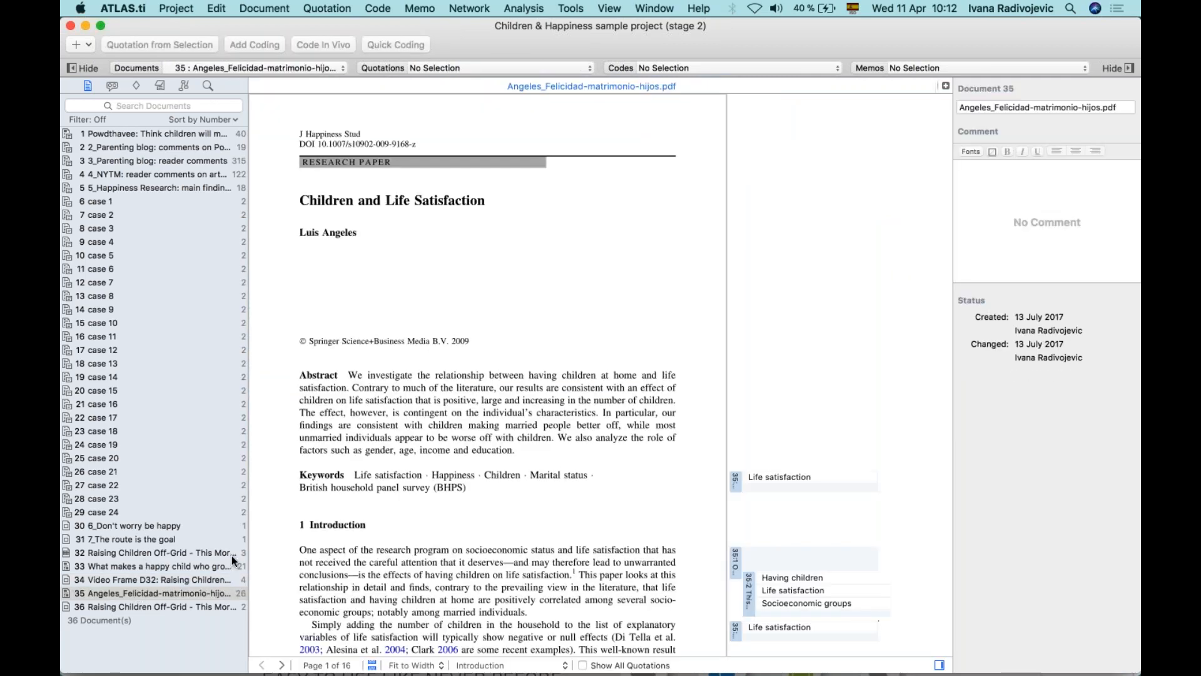
{"action": "scroll", "coordinate": [516, 501], "scroll_direction": "down", "scroll_amount": 6}
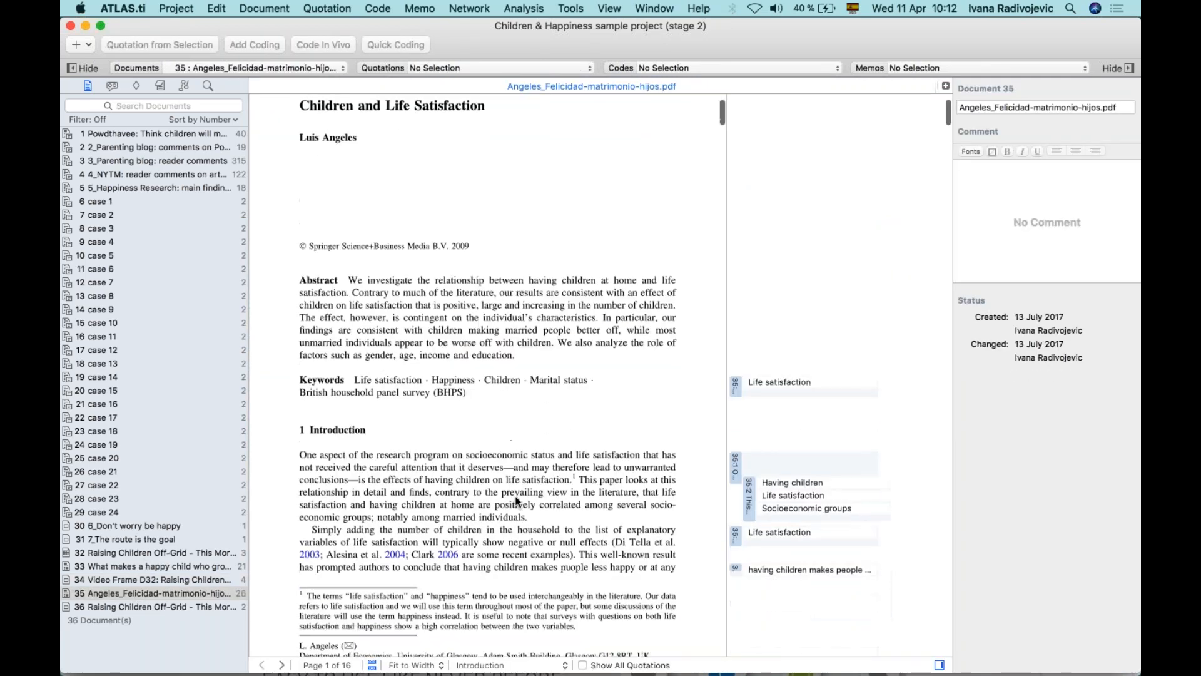
{"action": "scroll", "coordinate": [516, 501], "scroll_direction": "up", "scroll_amount": 2}
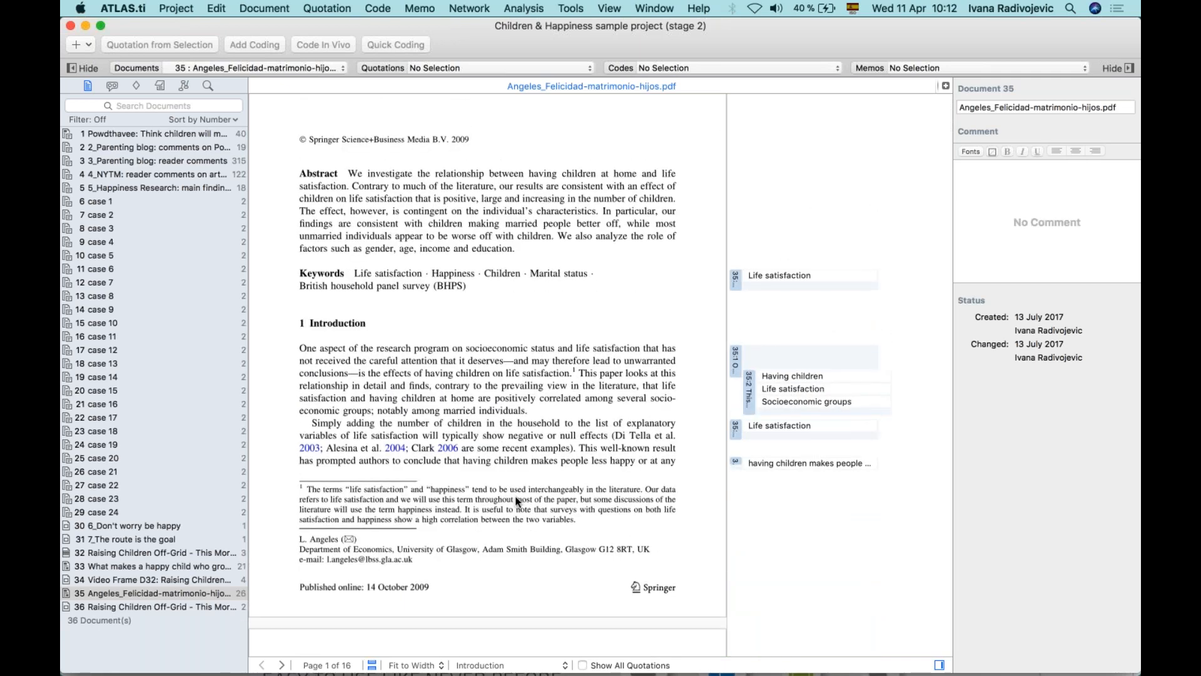
{"action": "scroll", "coordinate": [517, 501], "scroll_direction": "up", "scroll_amount": 6}
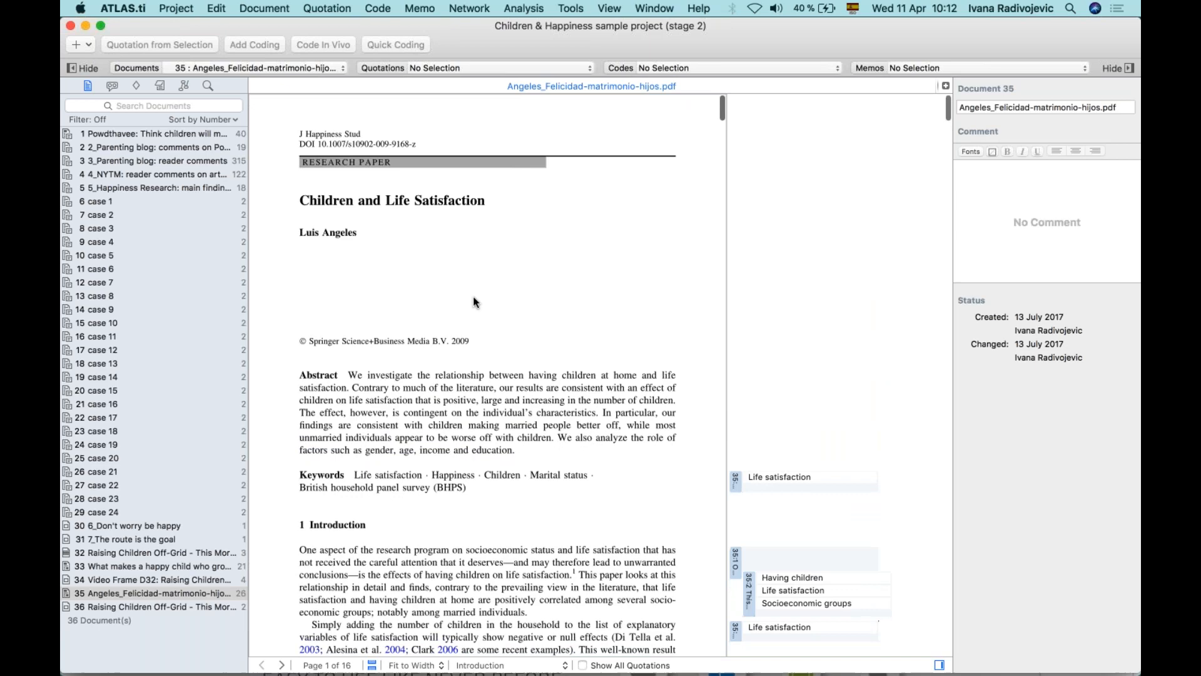
{"action": "scroll", "coordinate": [474, 303], "scroll_direction": "down", "scroll_amount": 6}
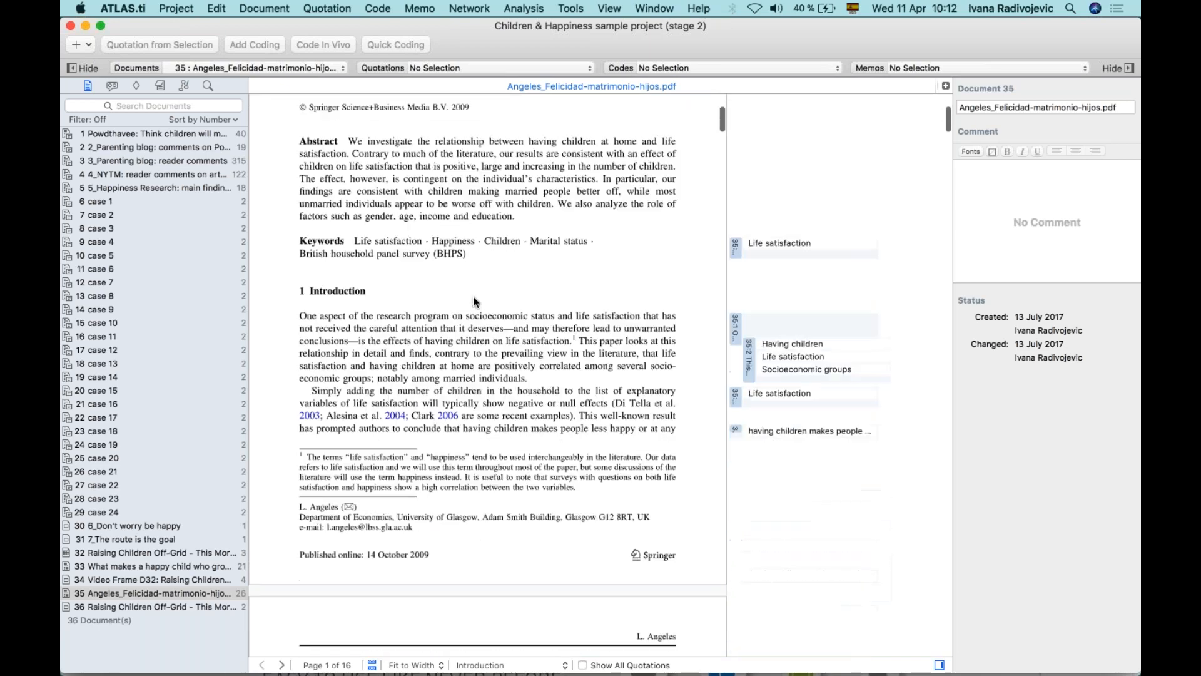
{"action": "scroll", "coordinate": [473, 303], "scroll_direction": "down", "scroll_amount": 10}
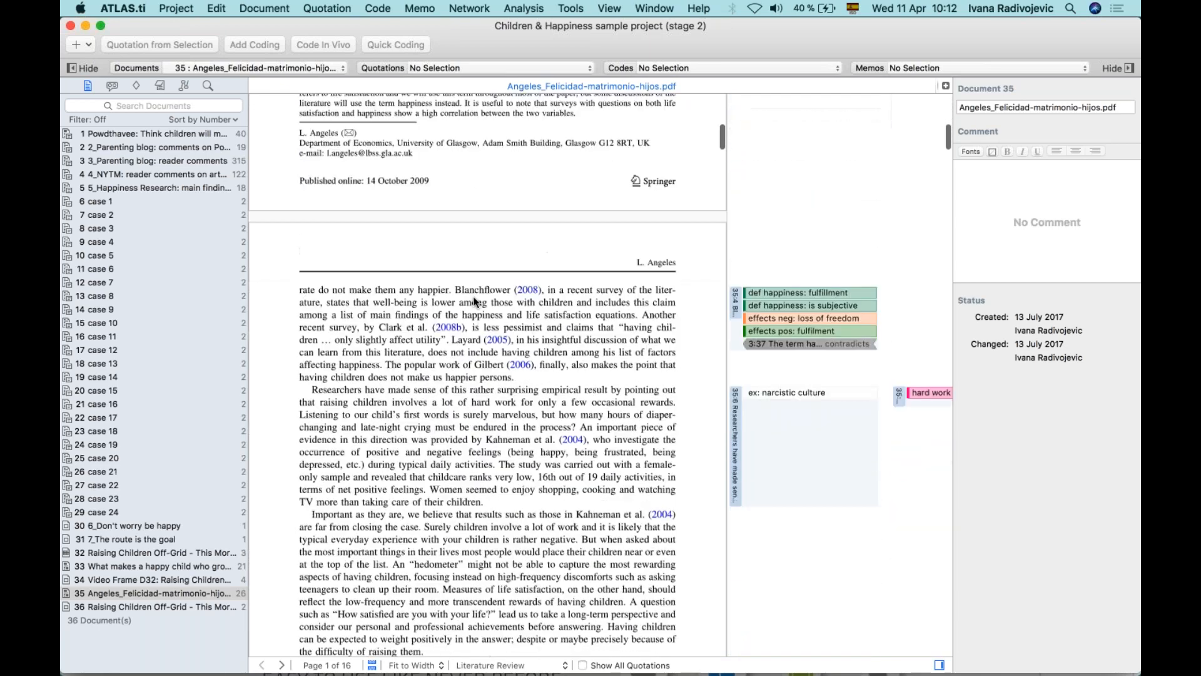
{"action": "scroll", "coordinate": [473, 303], "scroll_direction": "down", "scroll_amount": 2}
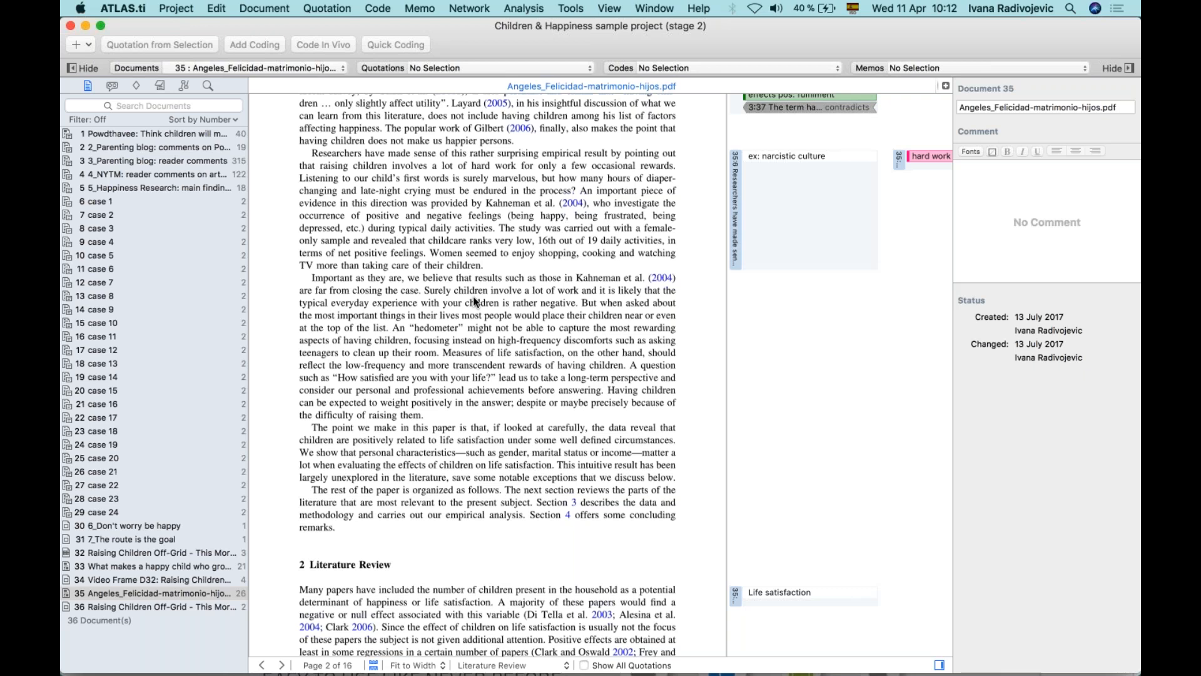
{"action": "scroll", "coordinate": [473, 302], "scroll_direction": "down", "scroll_amount": 1}
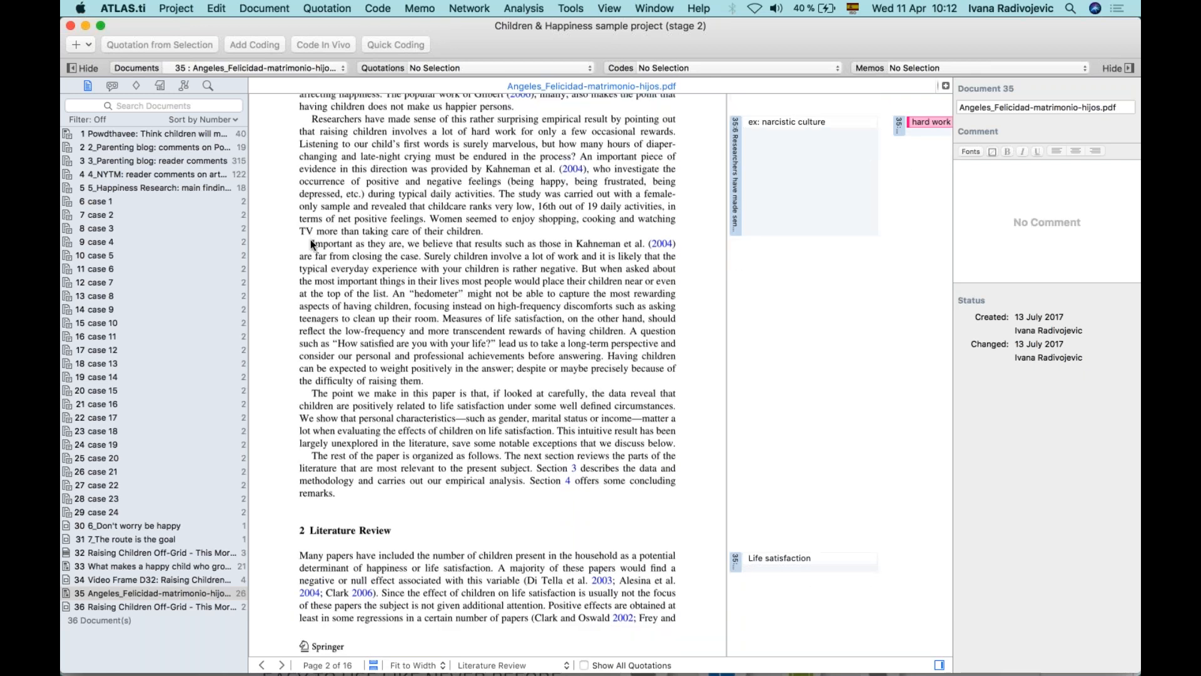
Create a quotation from the passage "Surely children involve a lot of work" through "at the top of the list."
{"action": "left_click_drag", "start_coordinate": [424, 256], "coordinate": [387, 299]}
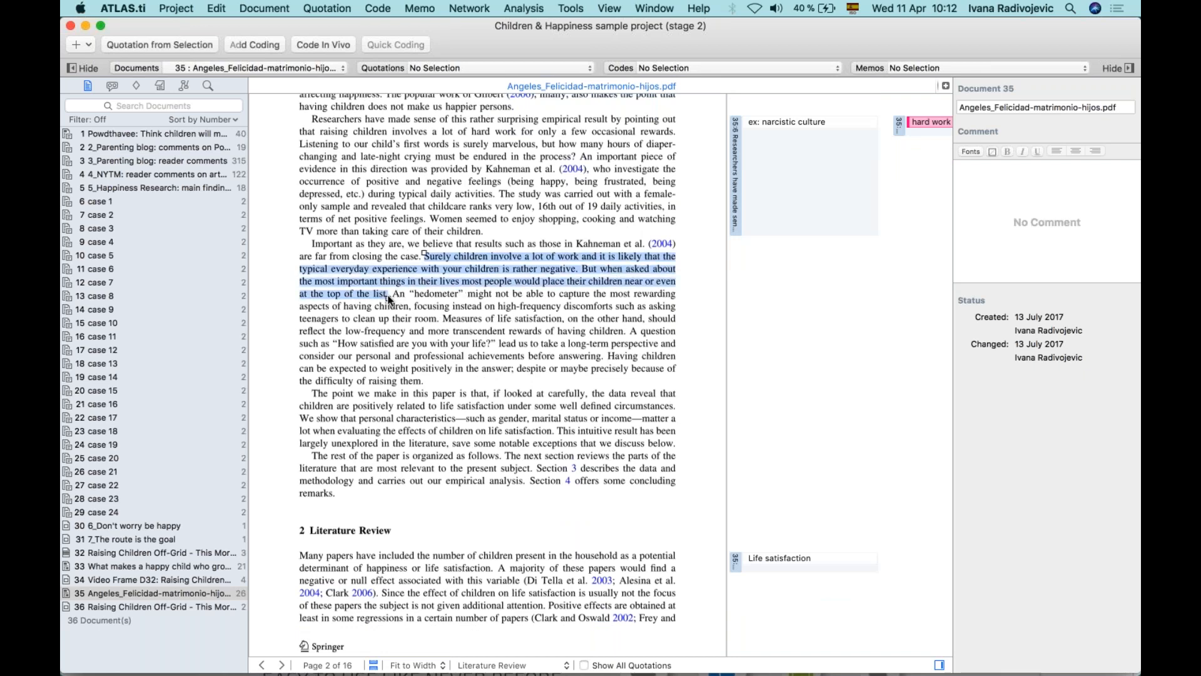
{"action": "right_click", "coordinate": [514, 272]}
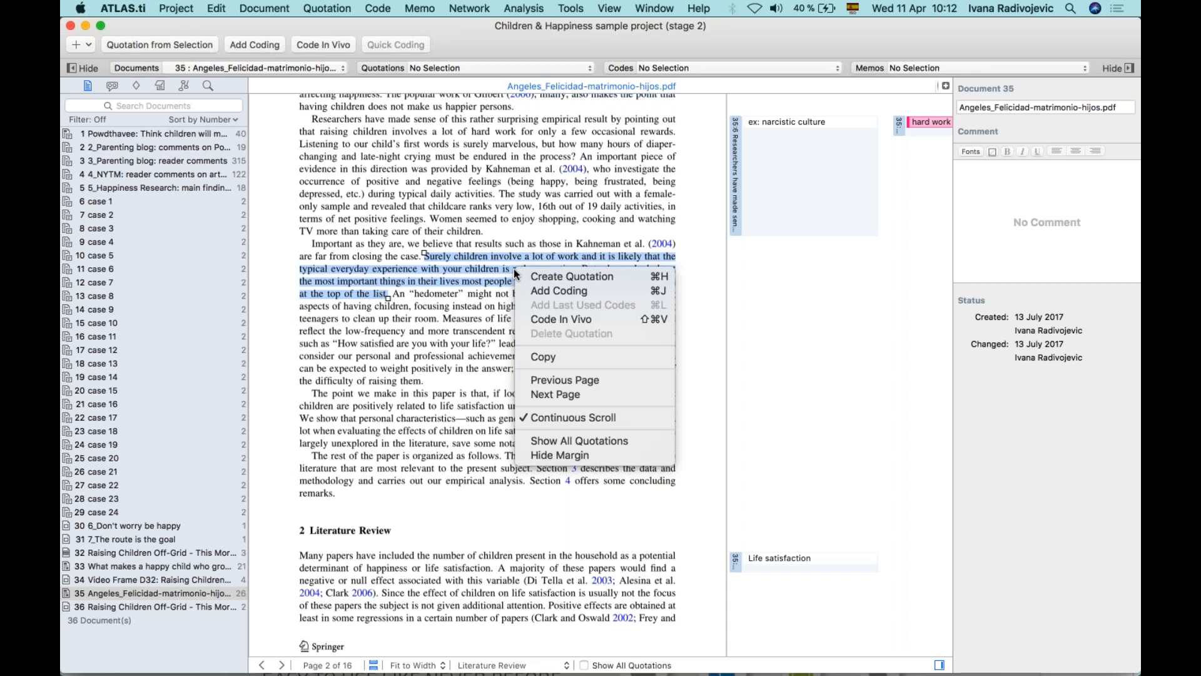
{"action": "left_click", "coordinate": [616, 276]}
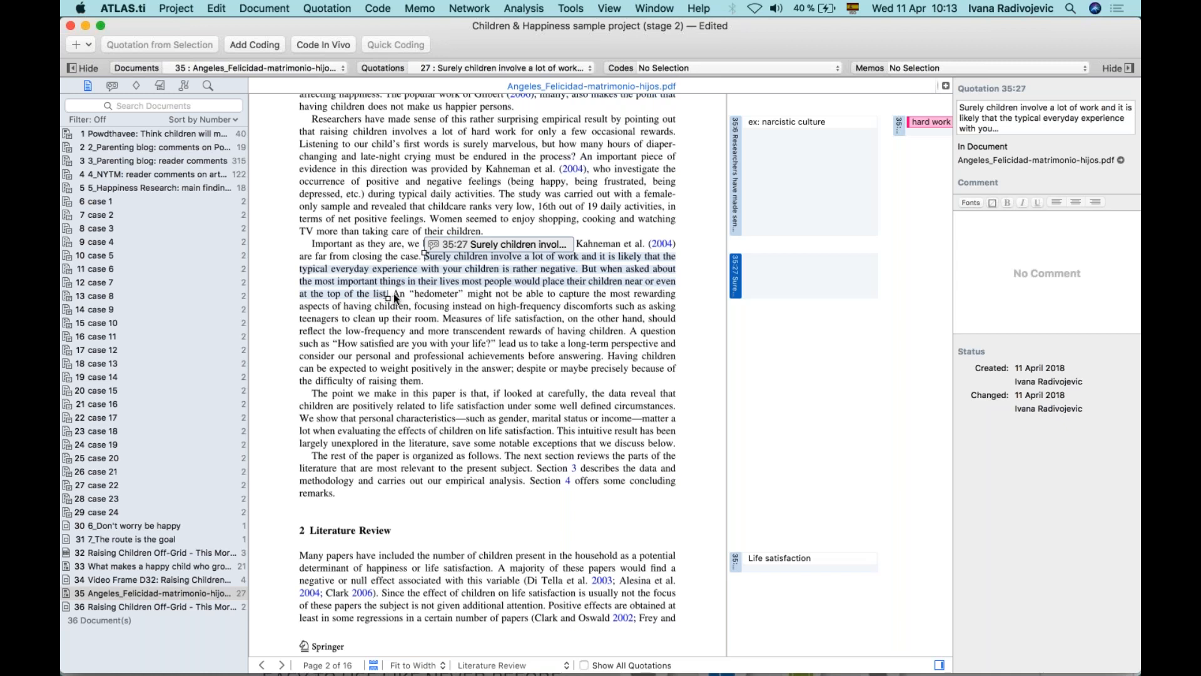
Code the sentence from "An hedometer might" to "clean up their room" with new codes Hedometer, Discomforts and Rewarding aspects of having children
{"action": "left_click_drag", "start_coordinate": [393, 294], "coordinate": [620, 318]}
{"action": "left_click_drag", "start_coordinate": [513, 318], "coordinate": [438, 322]}
{"action": "scroll", "coordinate": [437, 322], "scroll_direction": "up", "scroll_amount": 1}
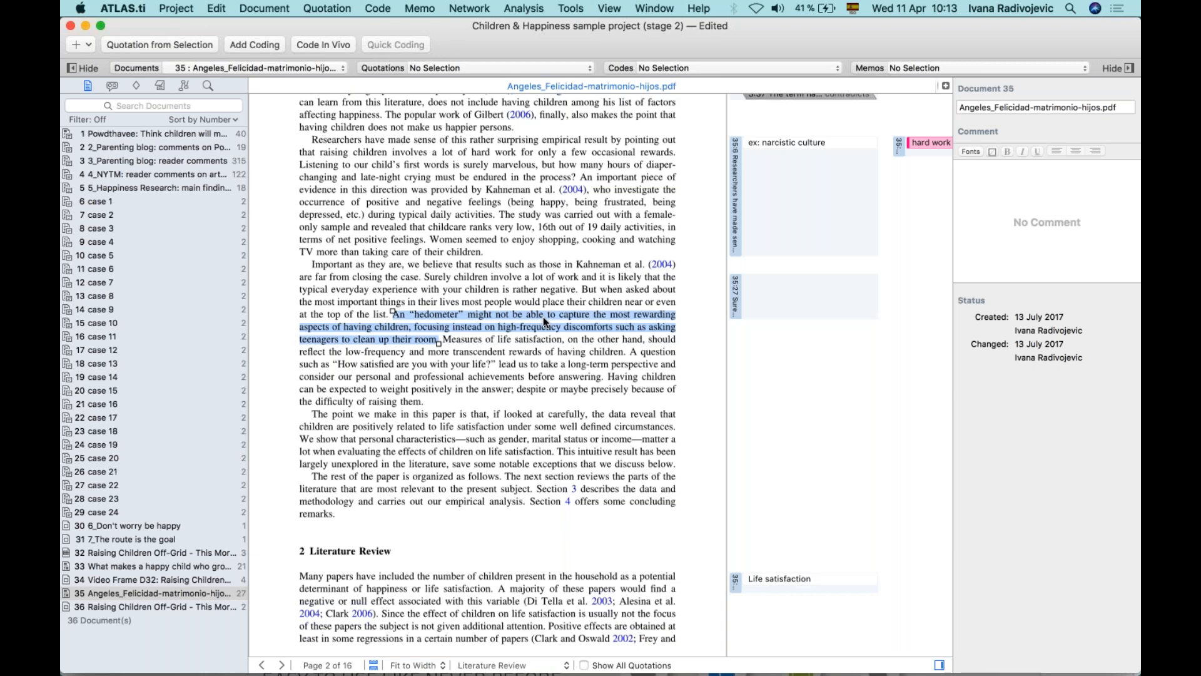
{"action": "scroll", "coordinate": [441, 320], "scroll_direction": "up", "scroll_amount": 1}
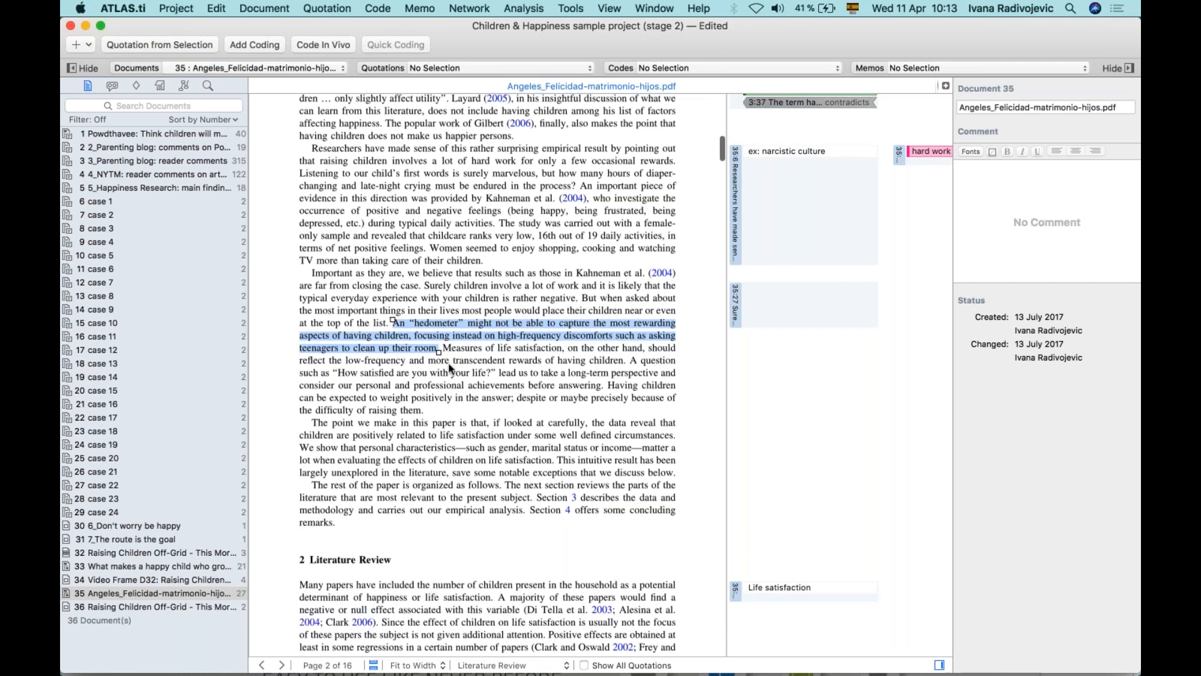
{"action": "right_click", "coordinate": [530, 321]}
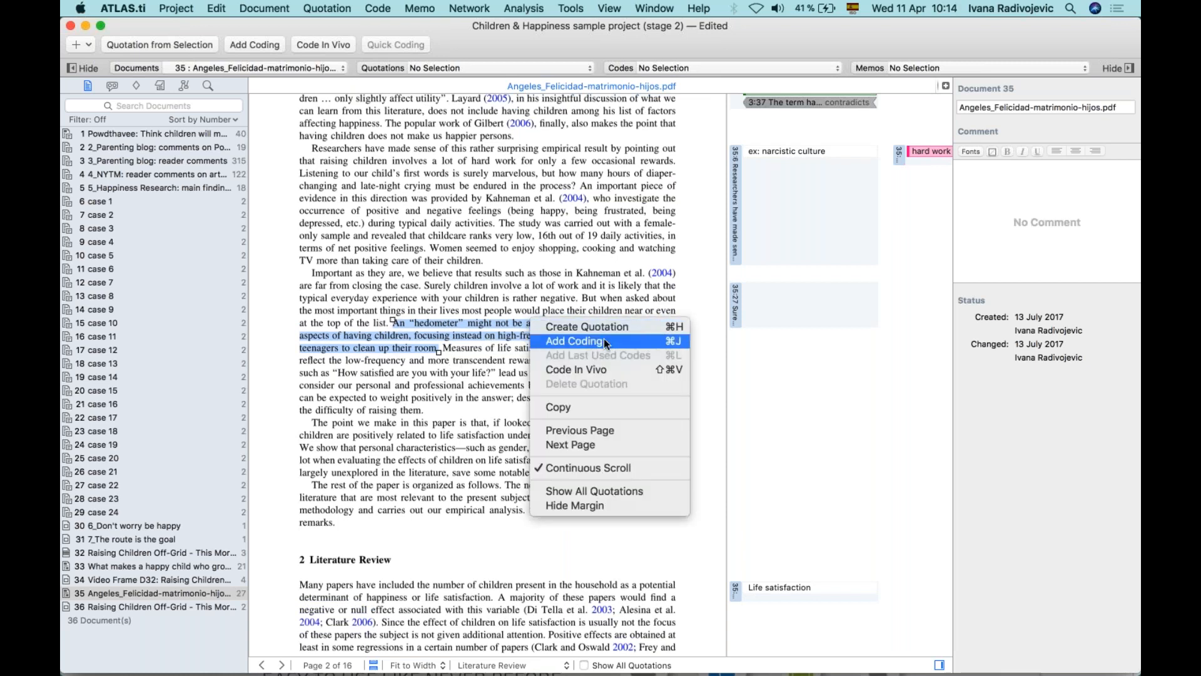
{"action": "left_click", "coordinate": [566, 343]}
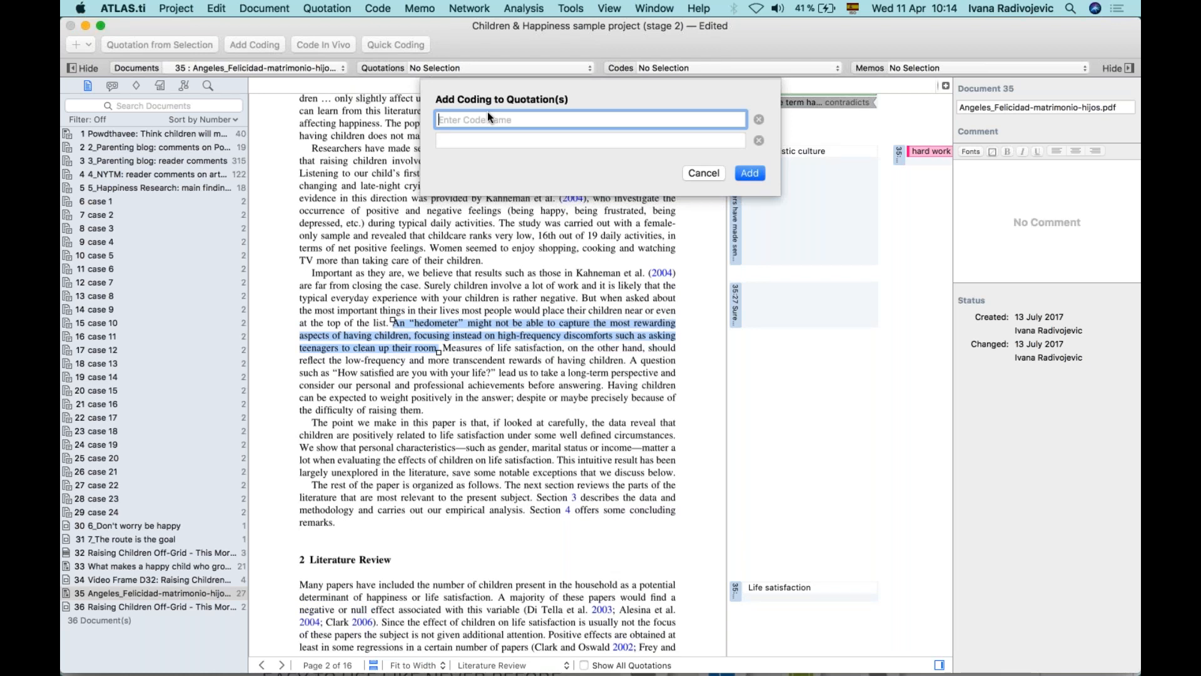
{"action": "type", "text": "Hedometer"}
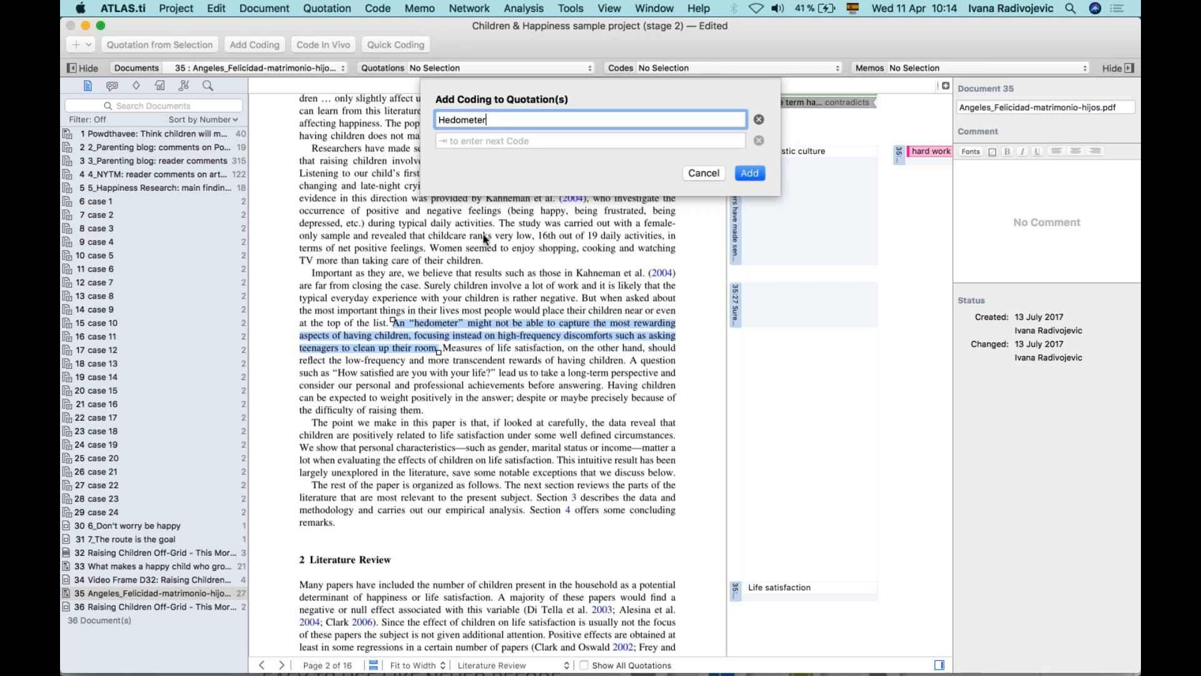
{"action": "key", "text": "Tab"}
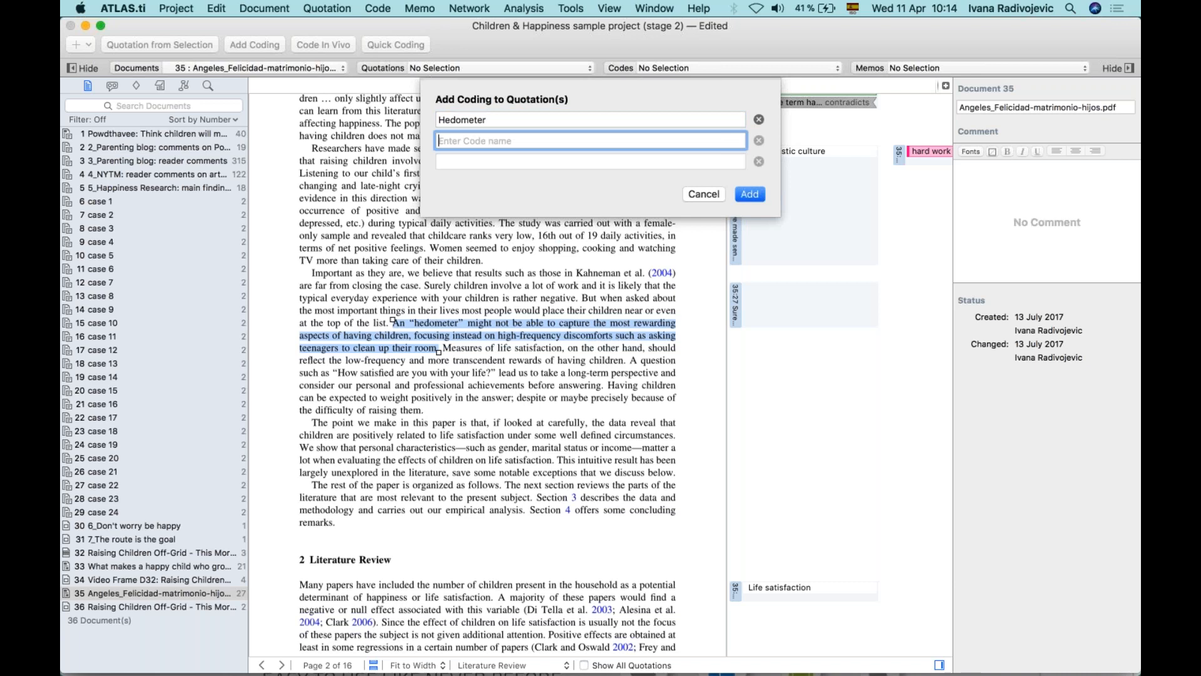
{"action": "type", "text": "Discomforts"}
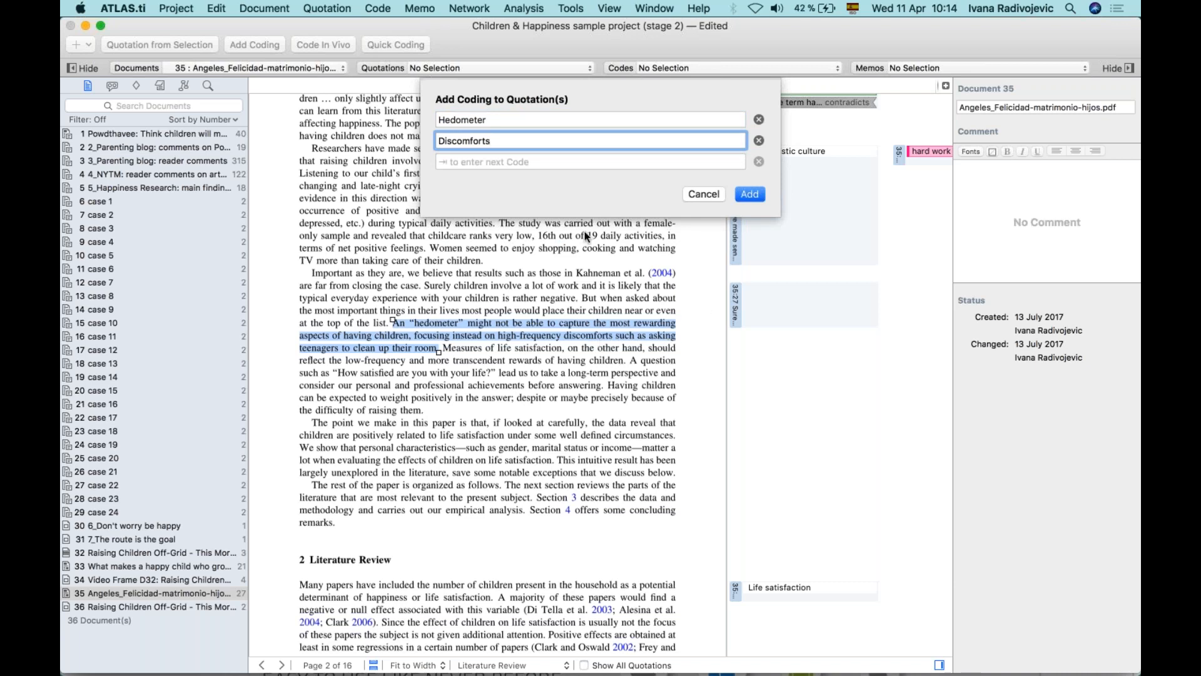
{"action": "key", "text": "Tab"}
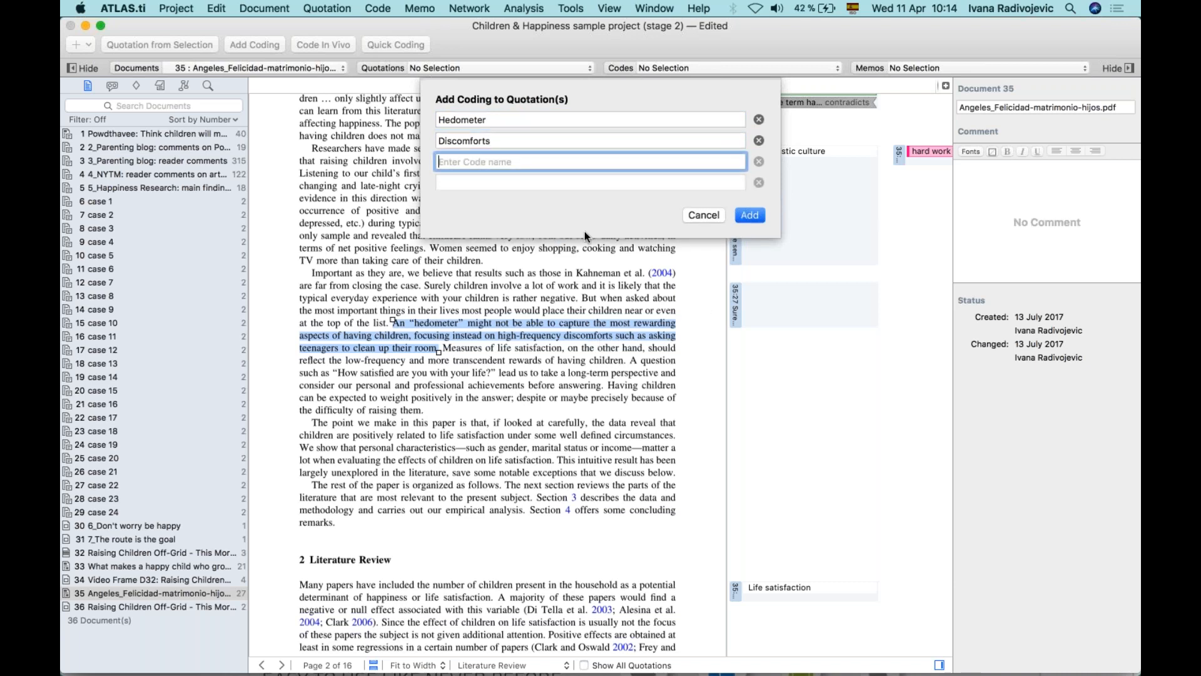
{"action": "type", "text": "Rewarding aspec"}
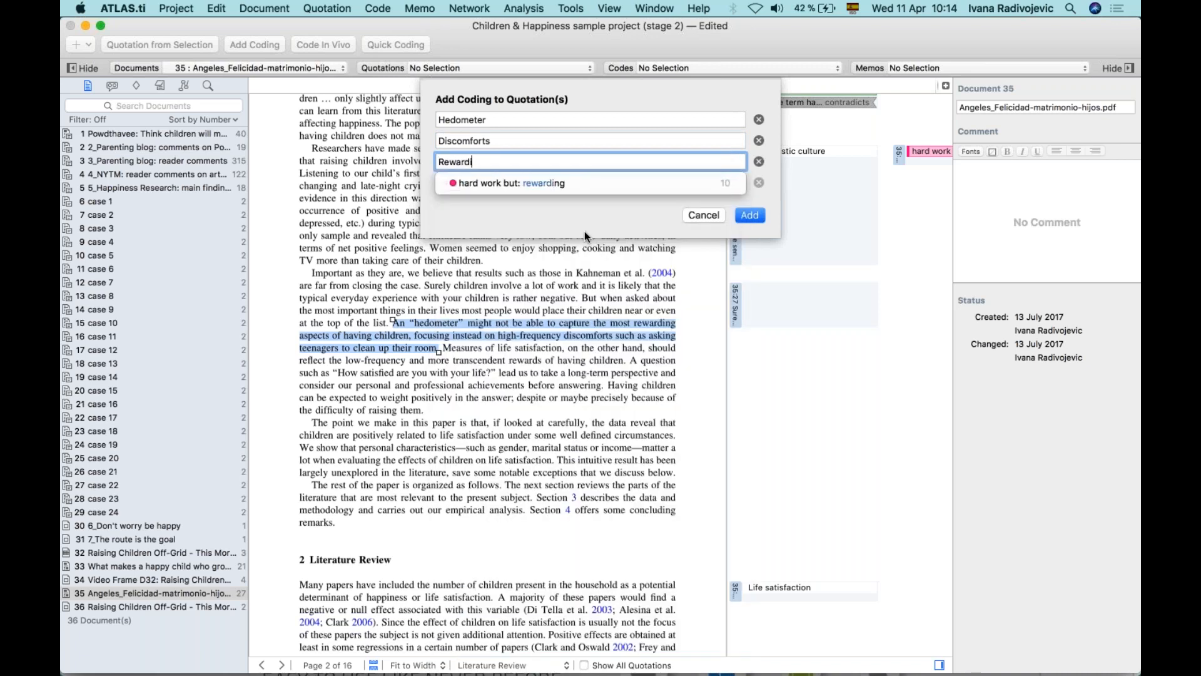
{"action": "type", "text": "ts of having children"}
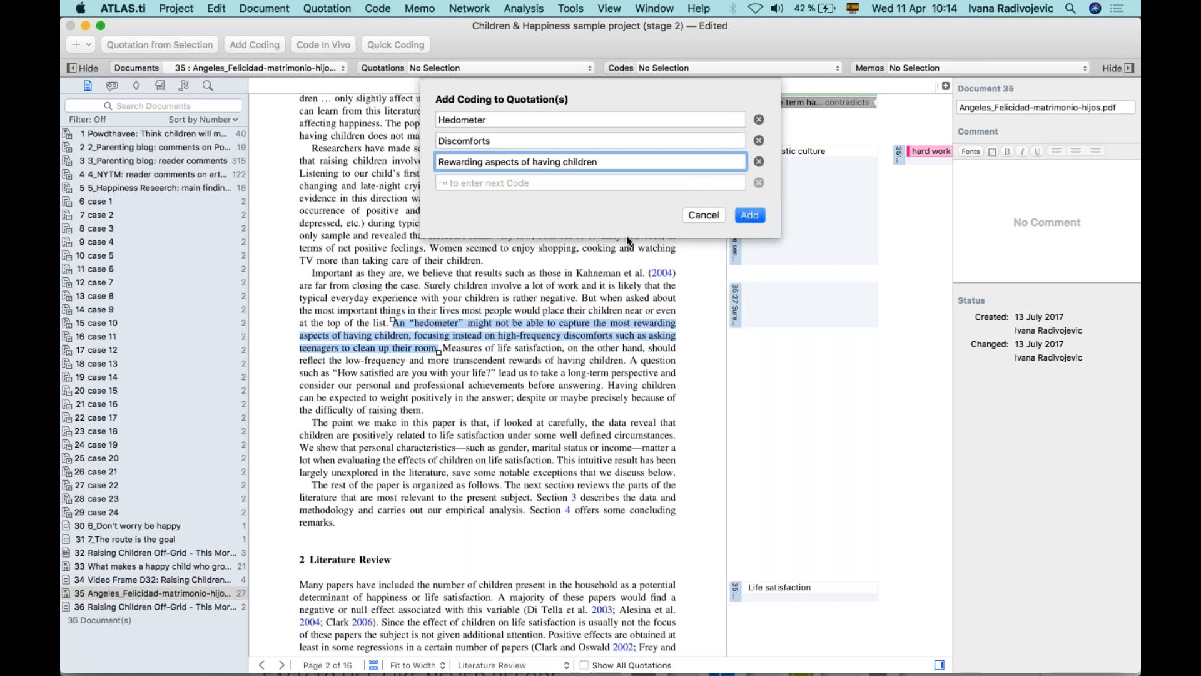
{"action": "left_click", "coordinate": [754, 213]}
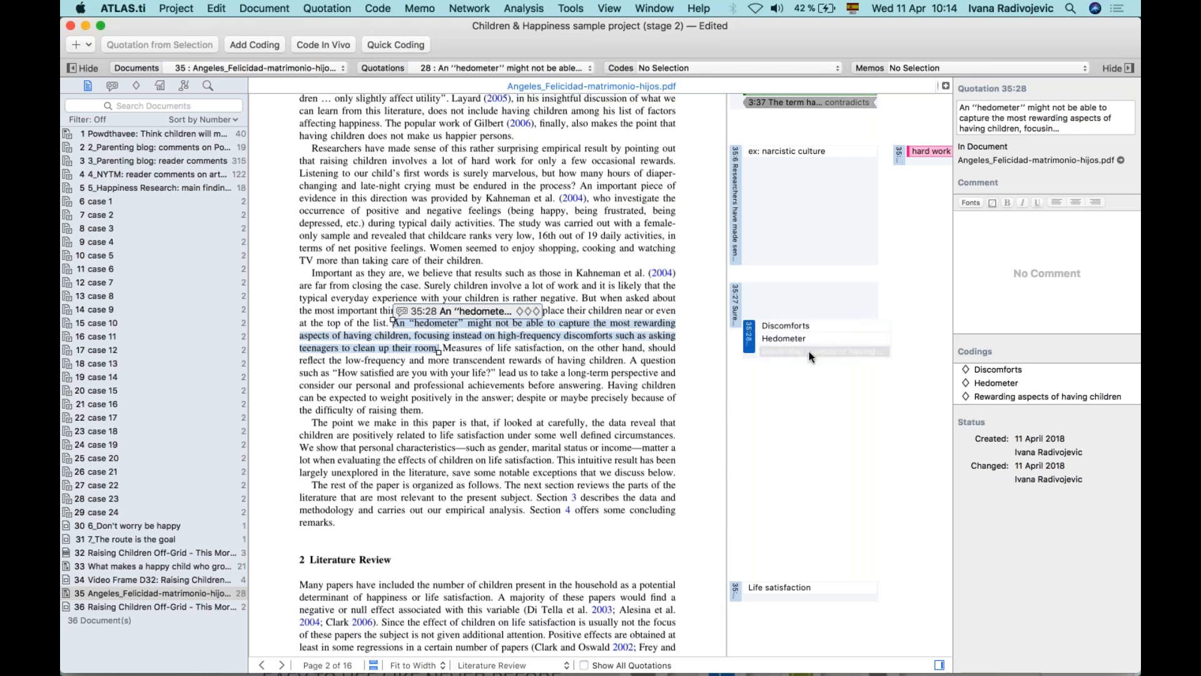
{"action": "scroll", "coordinate": [662, 405], "scroll_direction": "down", "scroll_amount": 2}
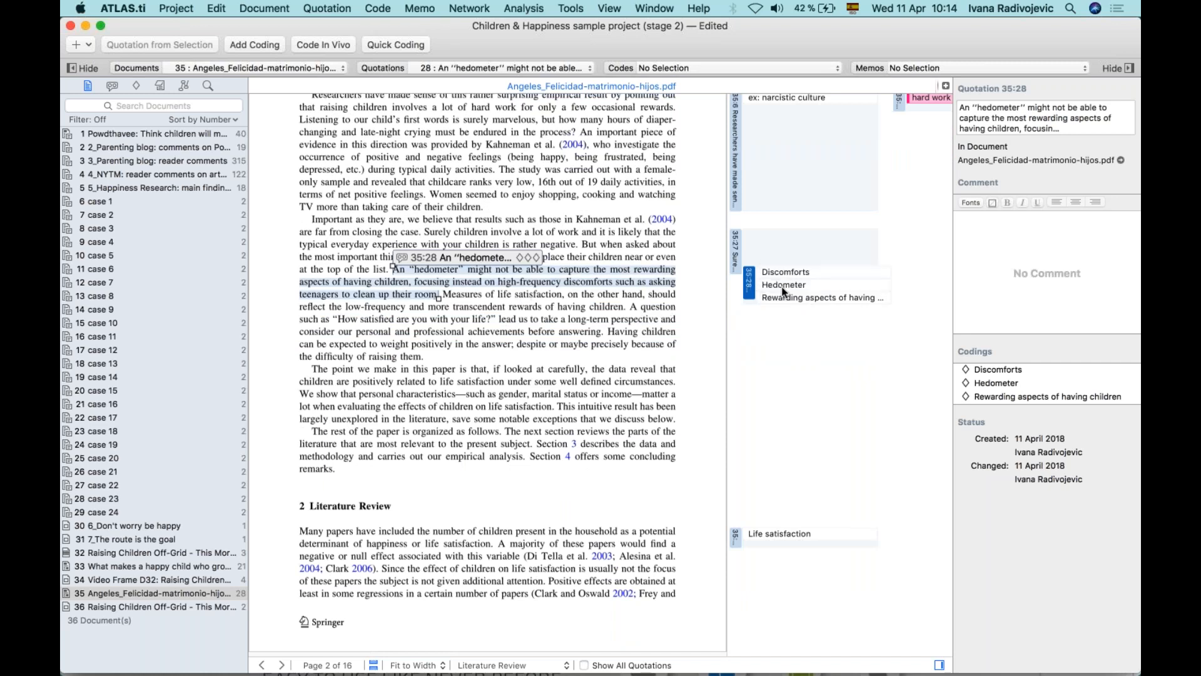
Code the phrase "transcendent rewards of having children" in vivo in the paragraph beginning "Important as they are"
{"action": "left_click", "coordinate": [592, 330]}
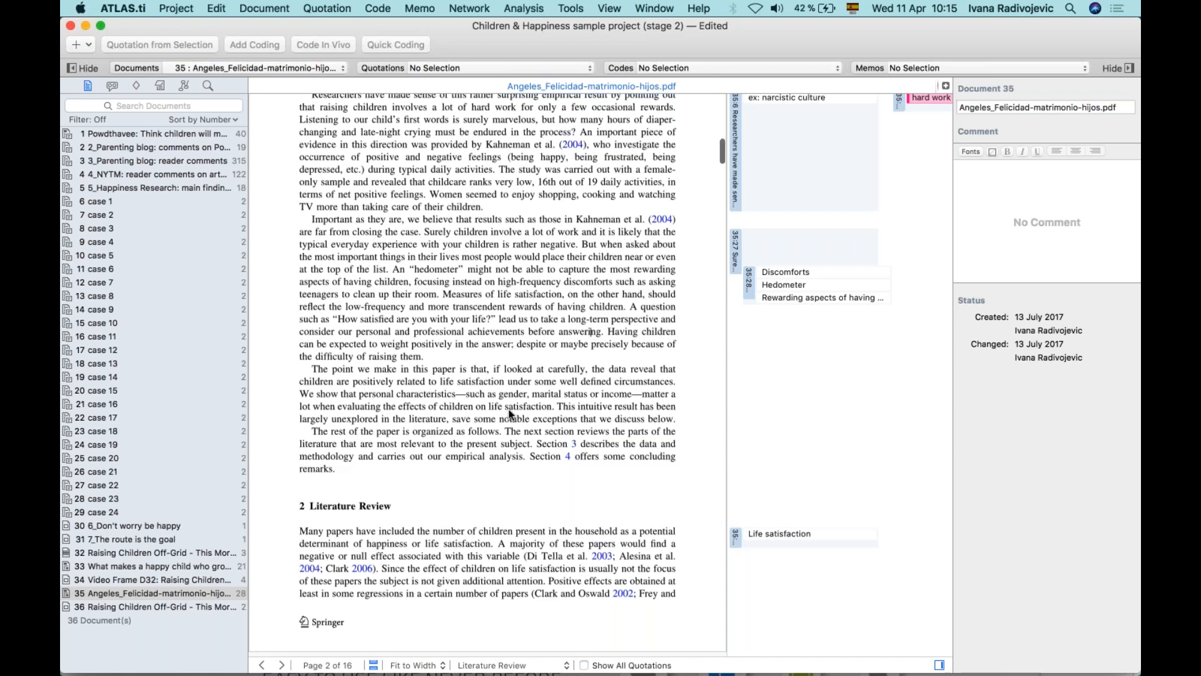
{"action": "scroll", "coordinate": [510, 413], "scroll_direction": "down", "scroll_amount": 1}
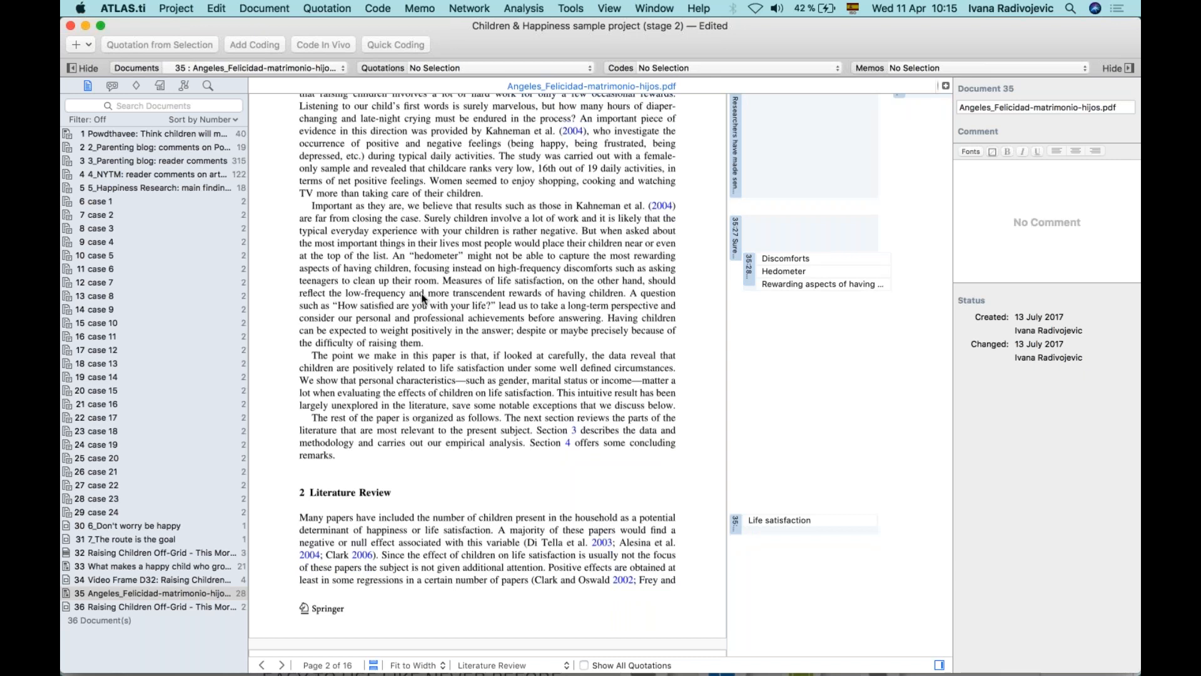
{"action": "left_click_drag", "start_coordinate": [454, 296], "coordinate": [622, 291]}
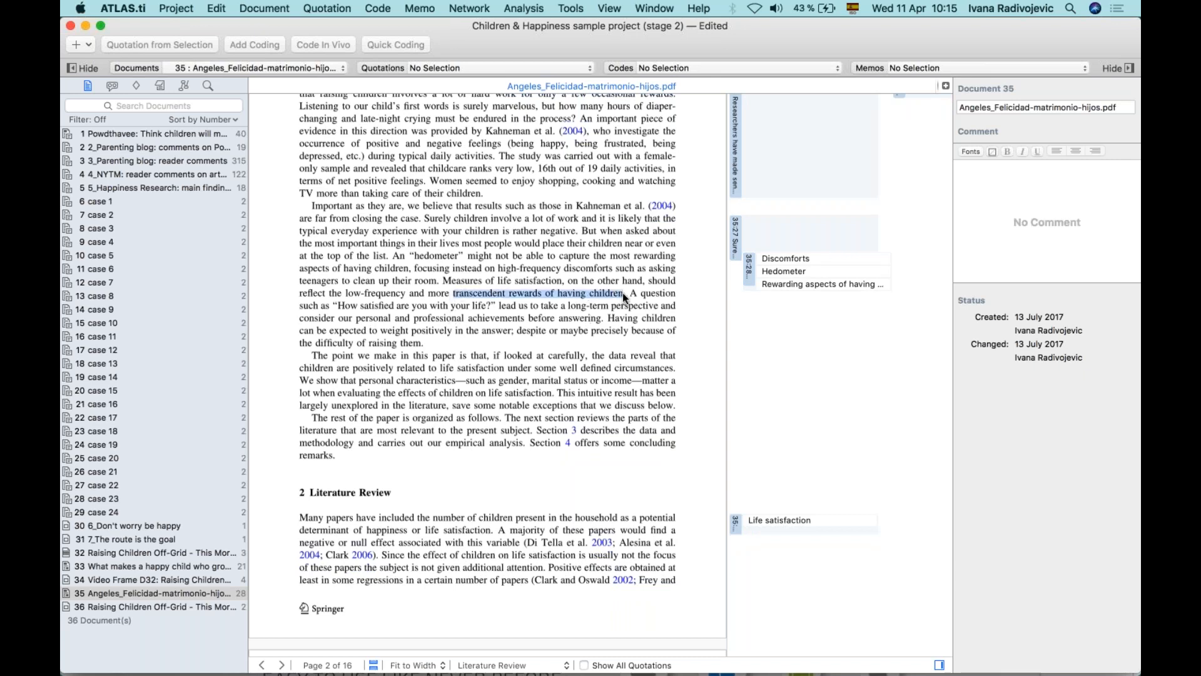
{"action": "scroll", "coordinate": [565, 321], "scroll_direction": "up", "scroll_amount": 2}
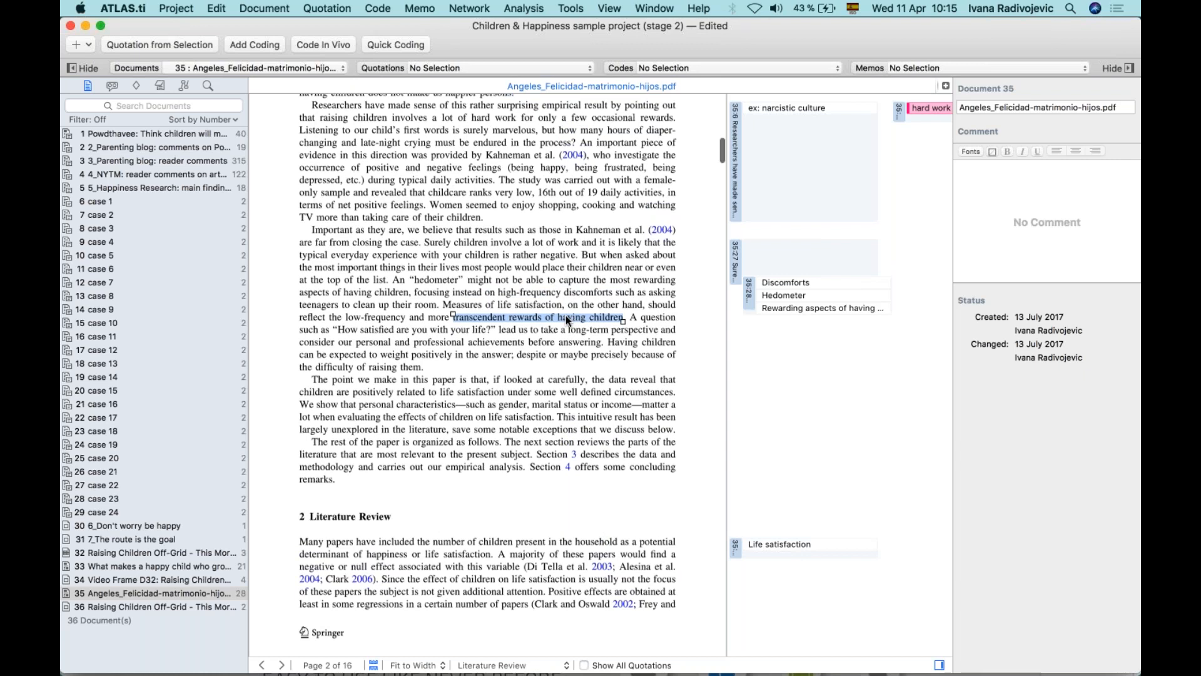
{"action": "right_click", "coordinate": [565, 315]}
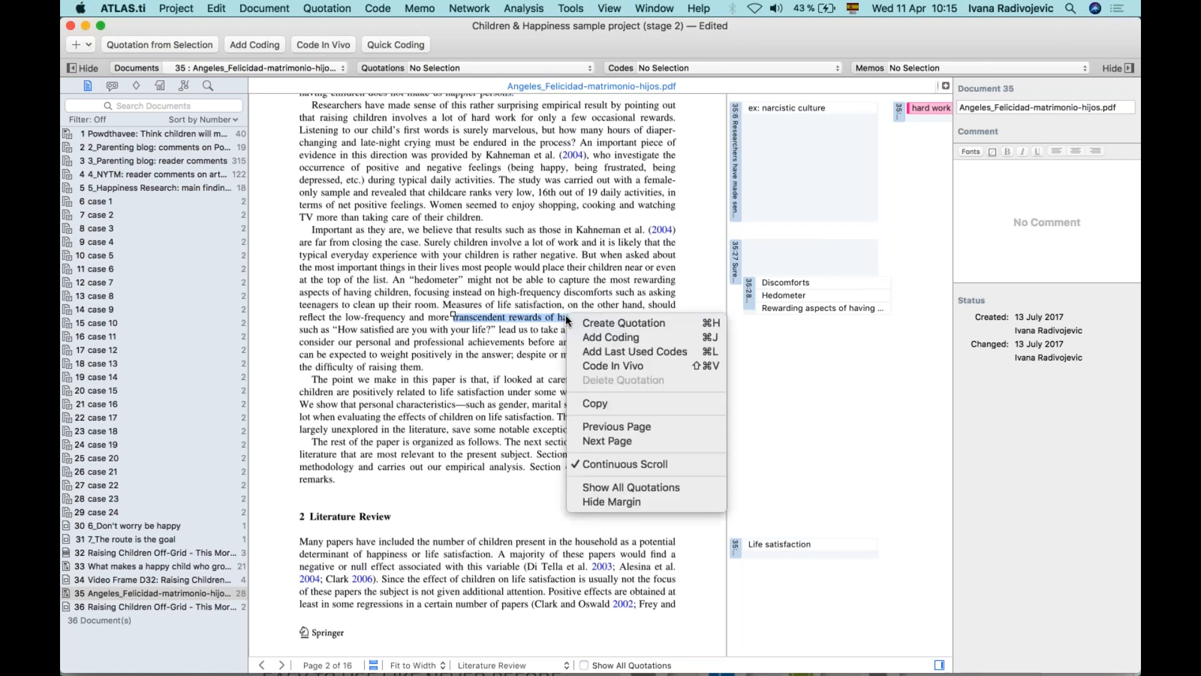
{"action": "left_click", "coordinate": [611, 365]}
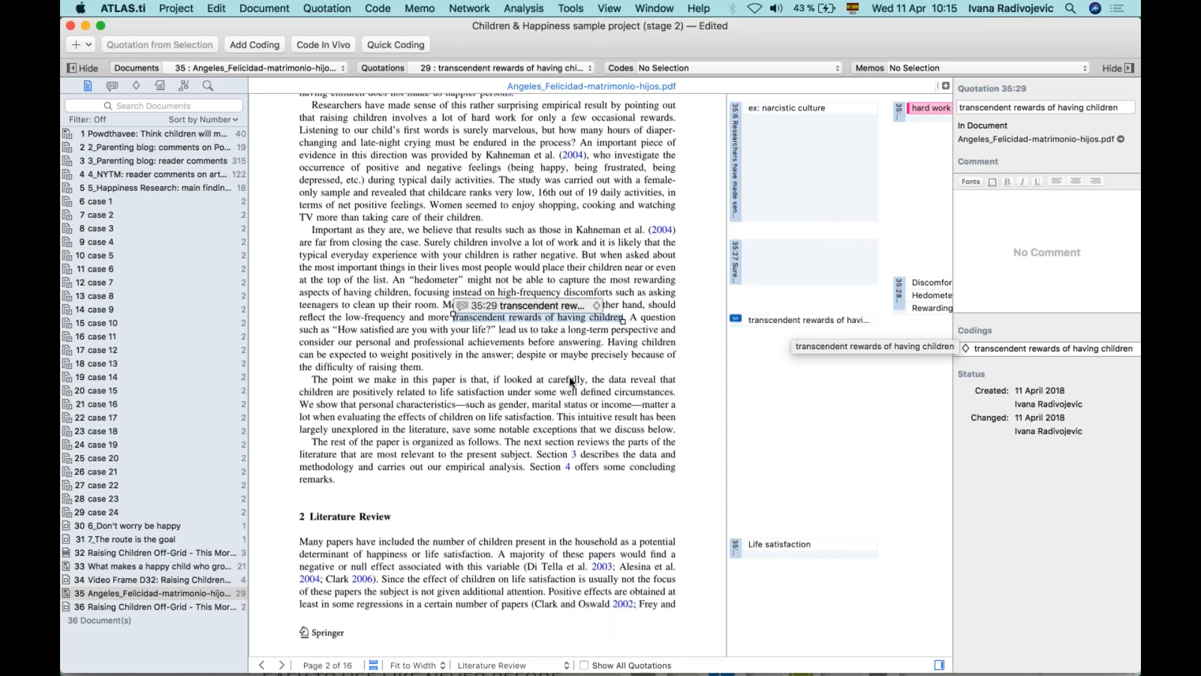
Assign the existing codes Hedometer, Life satisfaction and Discomforts to the passage from "The point we make in this paper" to "children on life satisfaction"
{"action": "scroll", "coordinate": [569, 376], "scroll_direction": "down", "scroll_amount": 3}
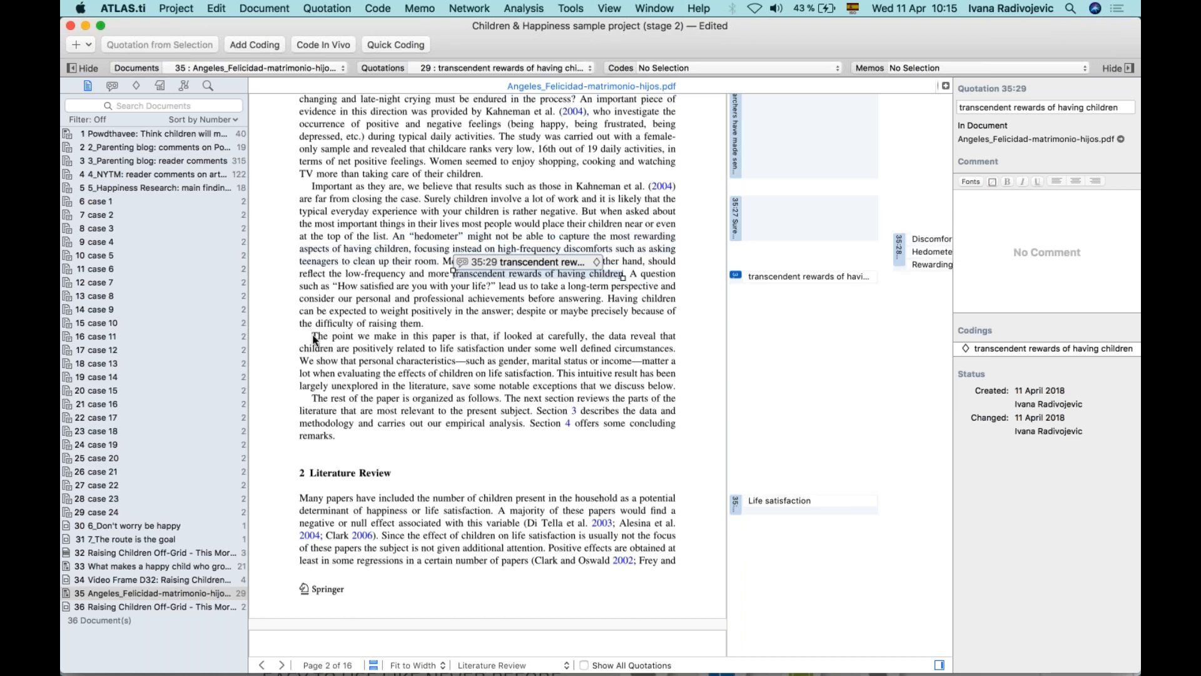
{"action": "left_click_drag", "start_coordinate": [310, 335], "coordinate": [553, 373]}
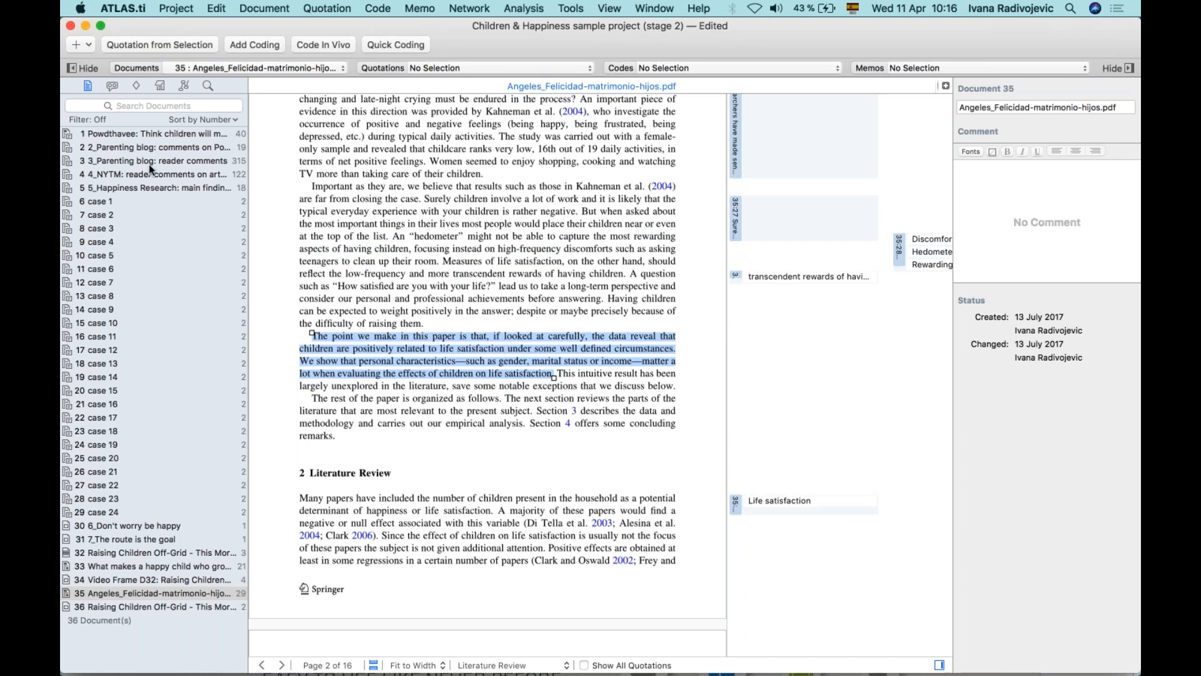
{"action": "left_click", "coordinate": [135, 86]}
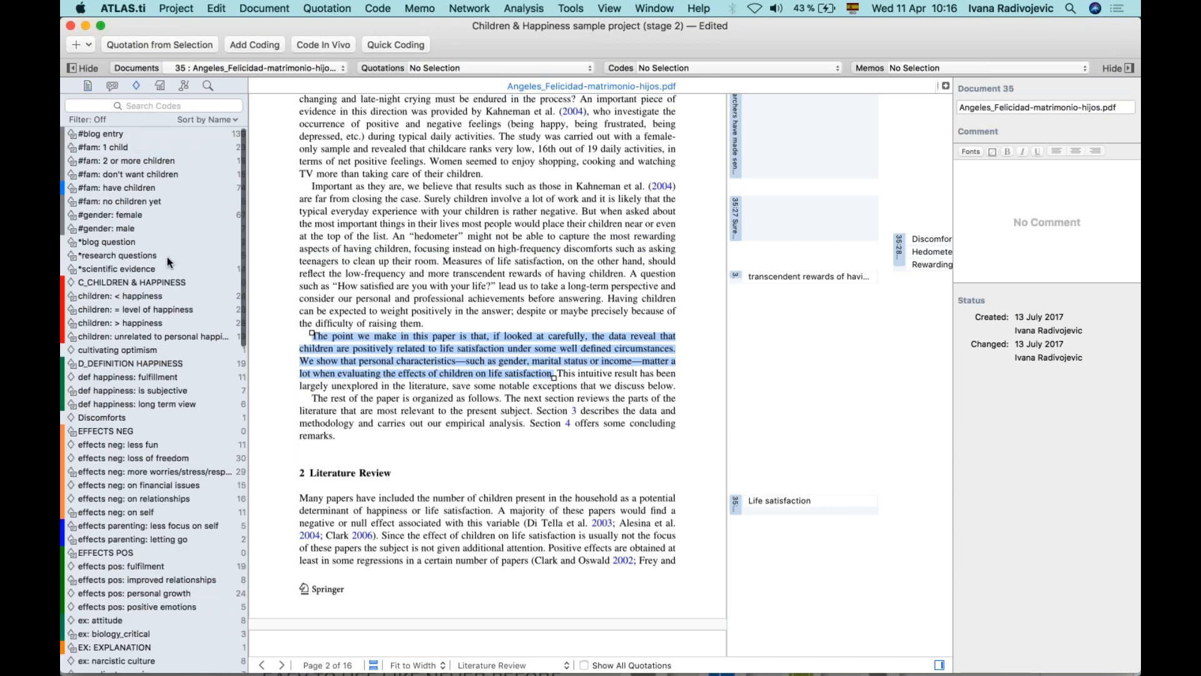
{"action": "scroll", "coordinate": [167, 257], "scroll_direction": "down", "scroll_amount": 5}
{"action": "scroll", "coordinate": [167, 256], "scroll_direction": "down", "scroll_amount": 15}
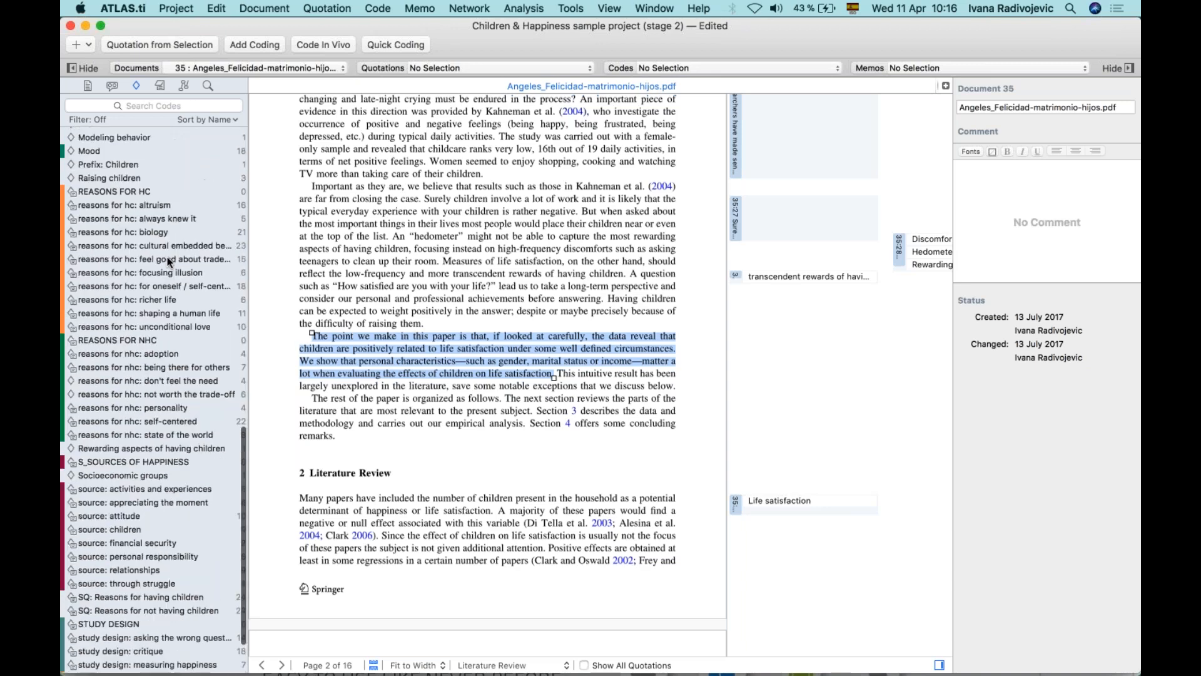
{"action": "scroll", "coordinate": [167, 257], "scroll_direction": "up", "scroll_amount": 10}
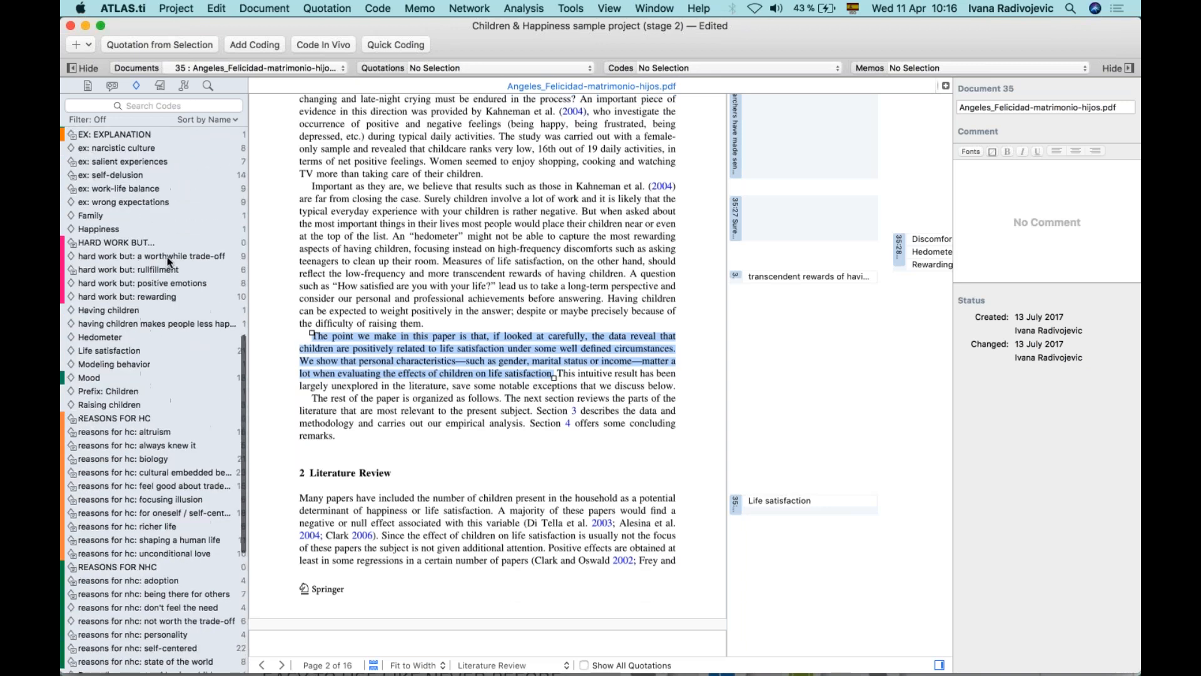
{"action": "scroll", "coordinate": [168, 262], "scroll_direction": "up", "scroll_amount": 1}
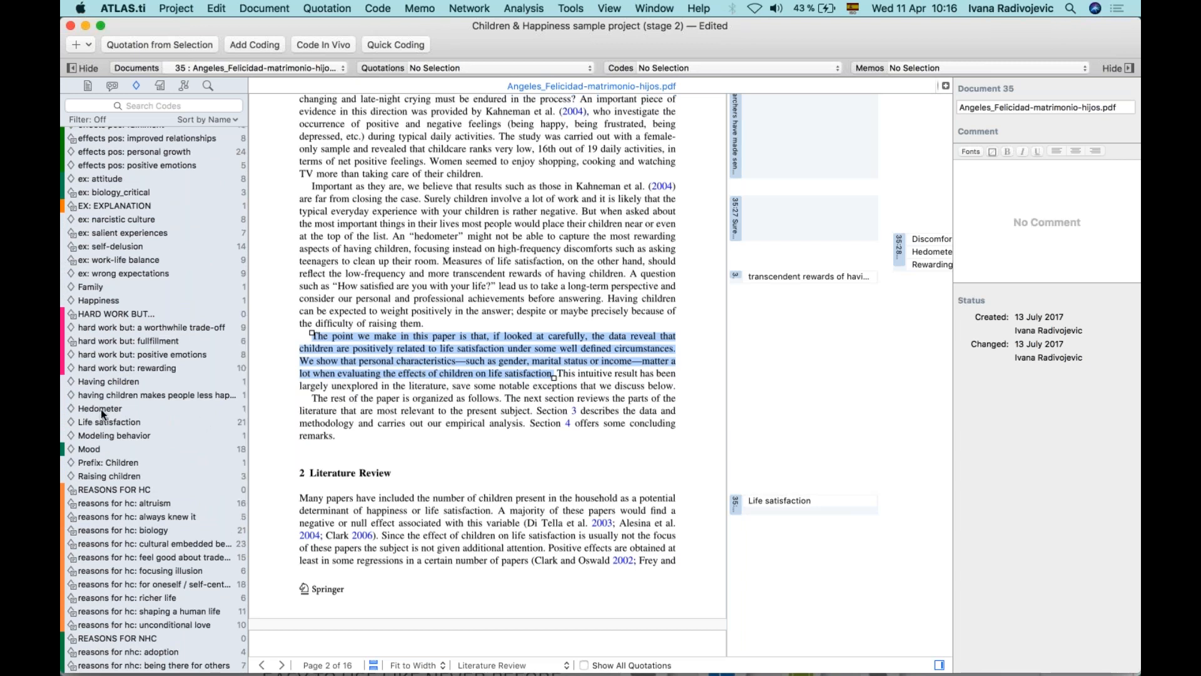
{"action": "left_click_drag", "start_coordinate": [101, 408], "coordinate": [415, 358]}
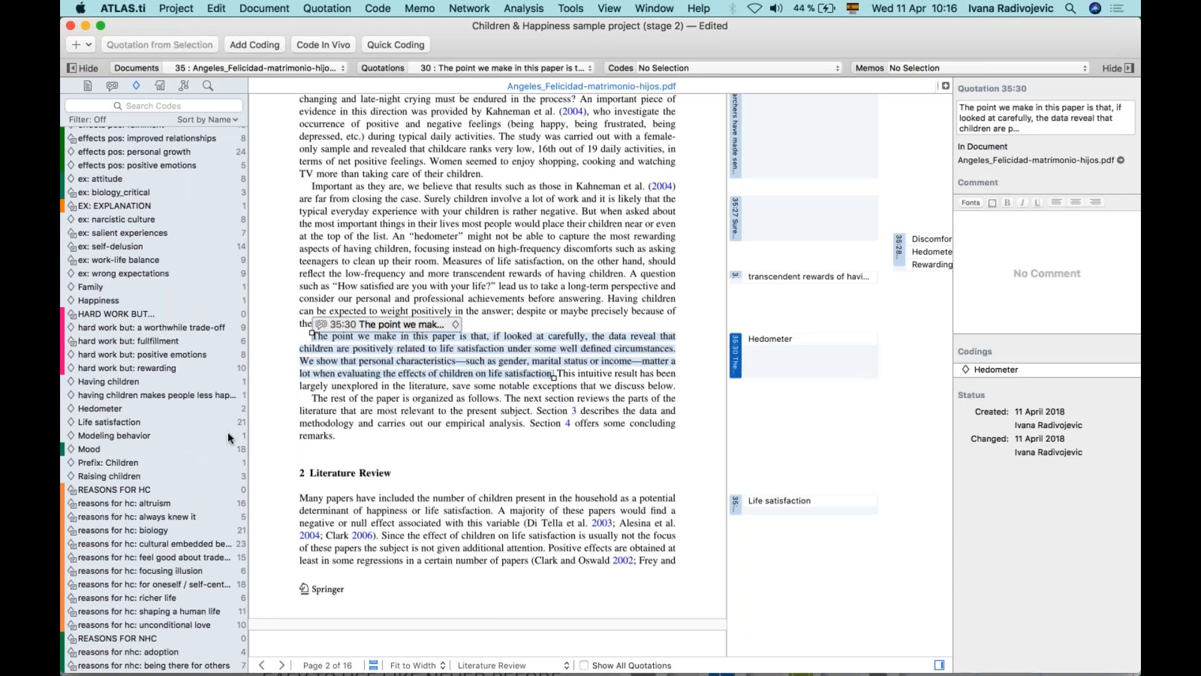
{"action": "left_click_drag", "start_coordinate": [115, 420], "coordinate": [408, 348]}
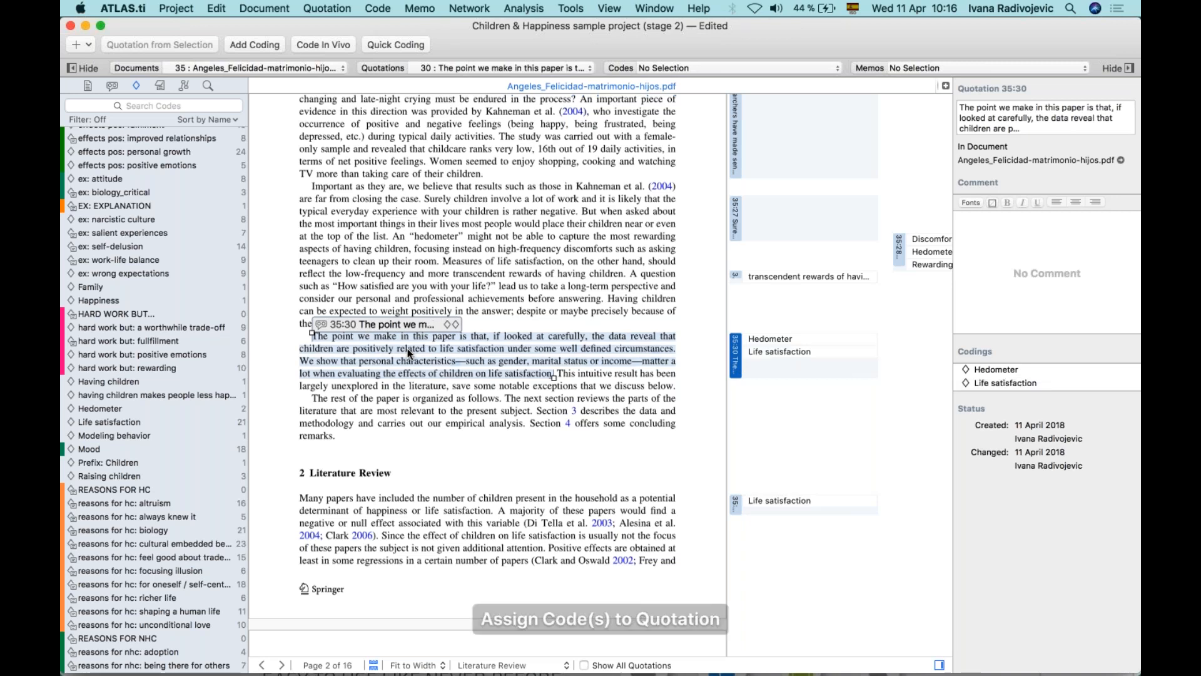
{"action": "scroll", "coordinate": [145, 355], "scroll_direction": "up", "scroll_amount": 10}
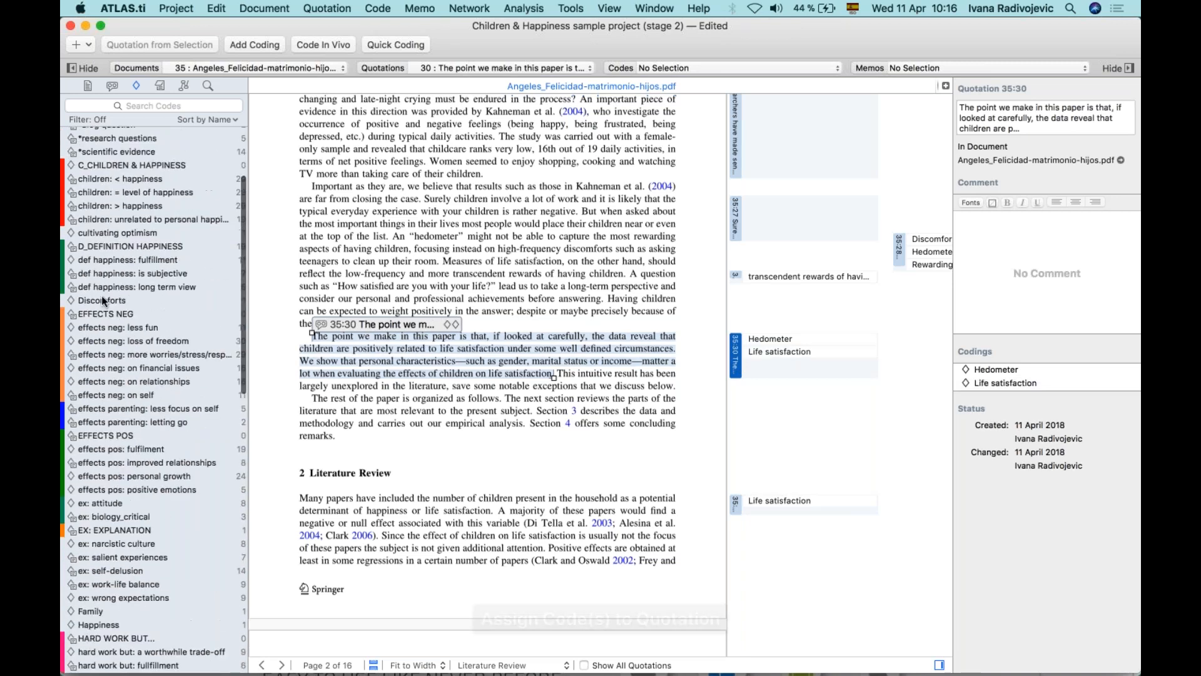
{"action": "left_click_drag", "start_coordinate": [100, 296], "coordinate": [370, 356]}
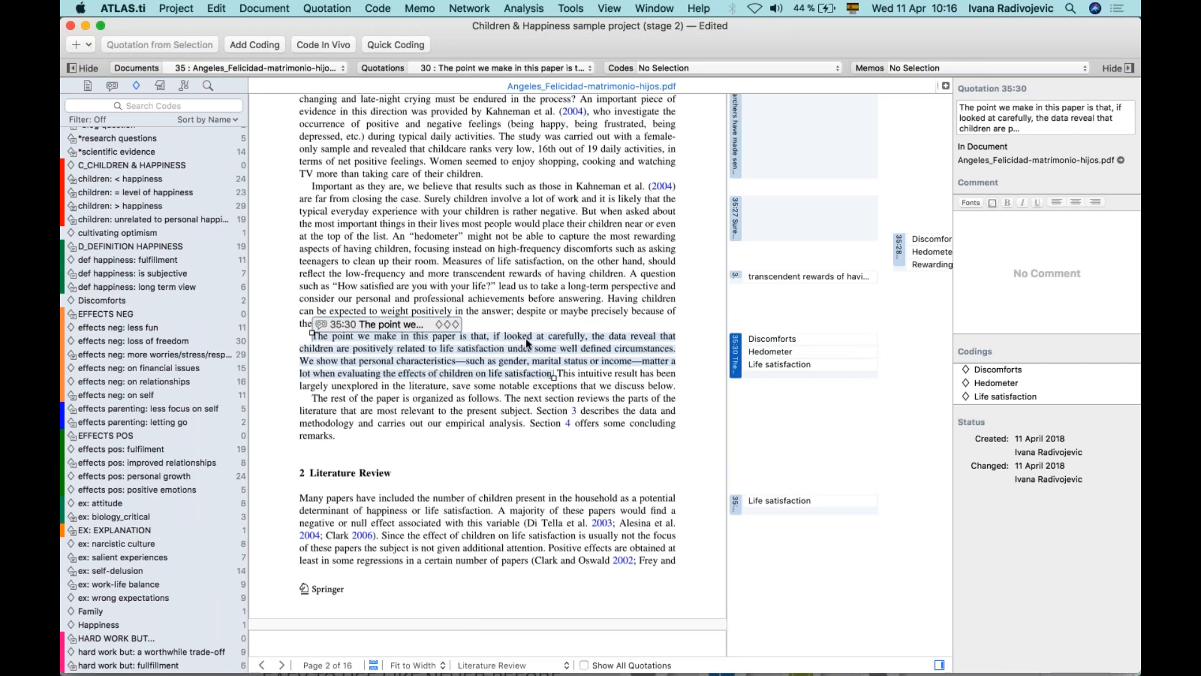
Clear the quotation selection in the paper and open the Word Cruncher, moving its window slightly higher
{"action": "scroll", "coordinate": [475, 500], "scroll_direction": "down", "scroll_amount": 3}
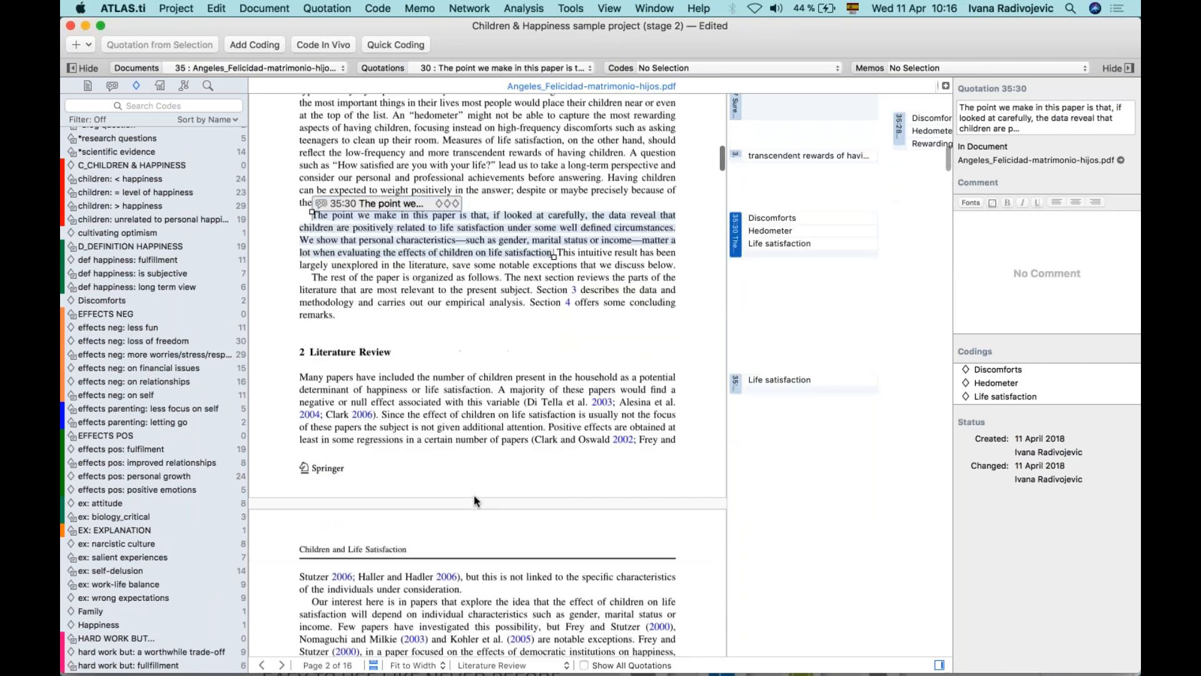
{"action": "scroll", "coordinate": [475, 501], "scroll_direction": "up", "scroll_amount": 6}
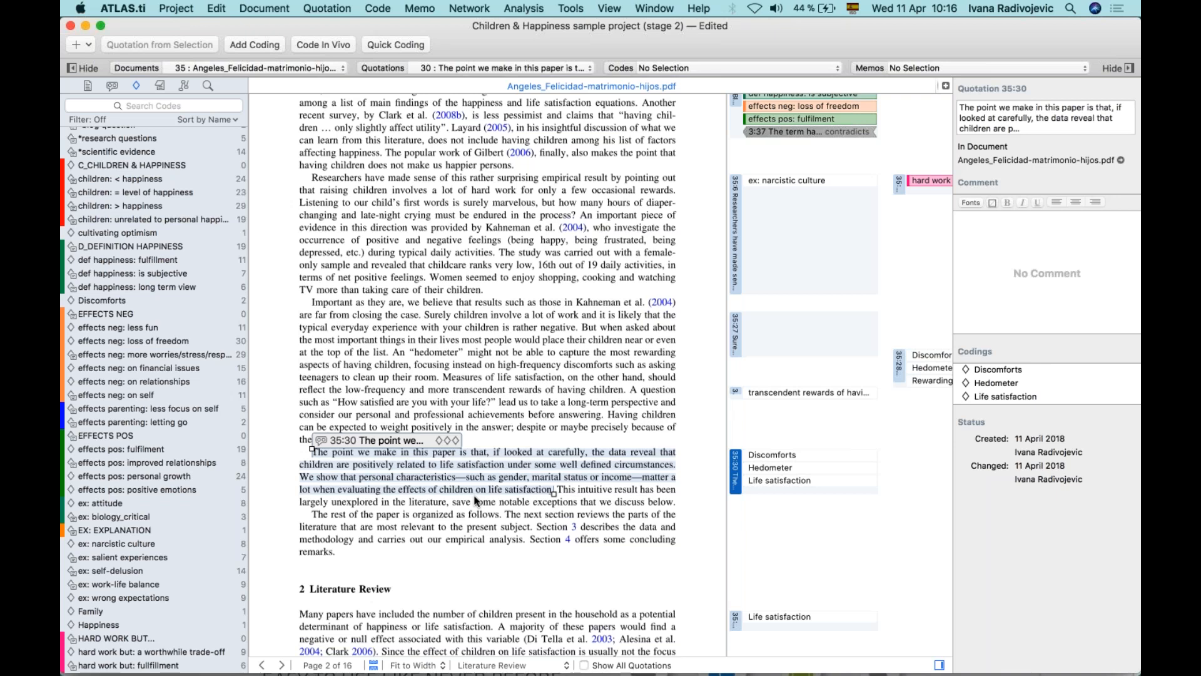
{"action": "scroll", "coordinate": [420, 253], "scroll_direction": "up", "scroll_amount": 20}
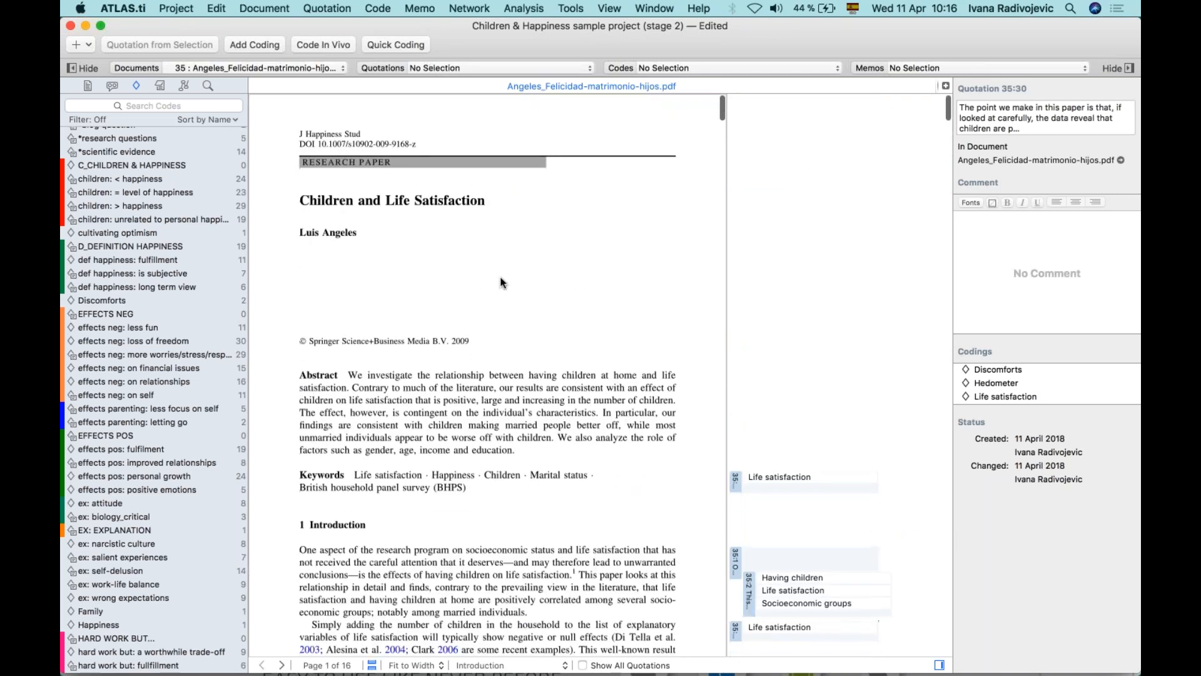
{"action": "left_click", "coordinate": [501, 283]}
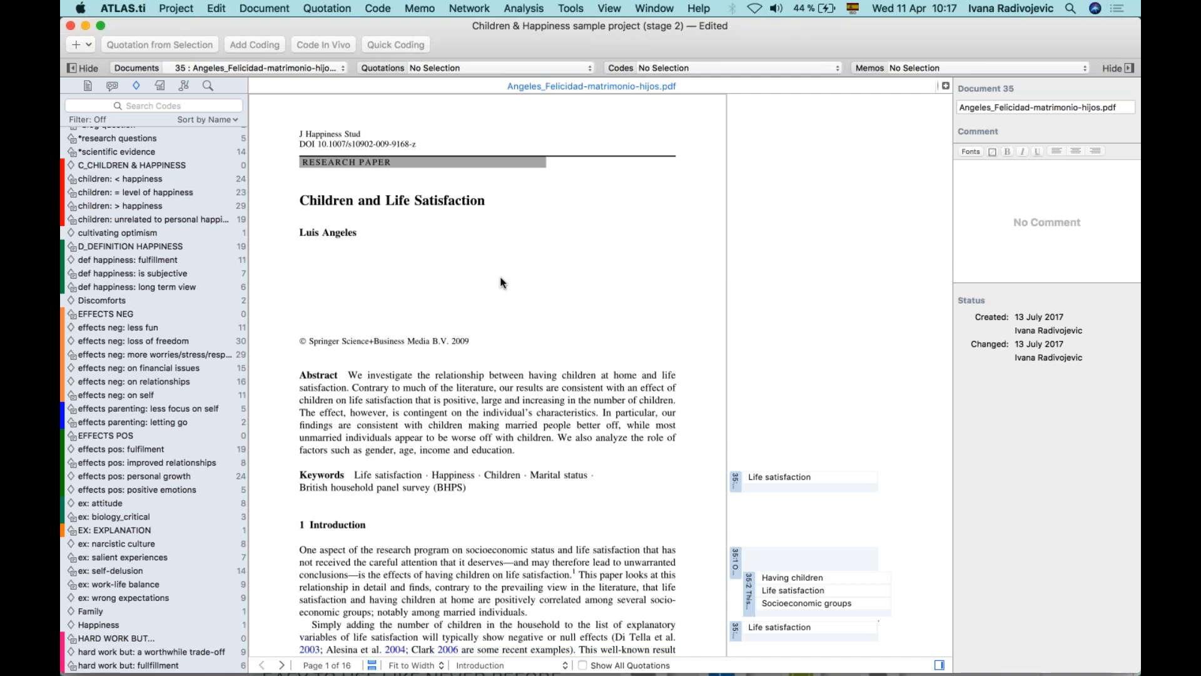
{"action": "left_click", "coordinate": [522, 8]}
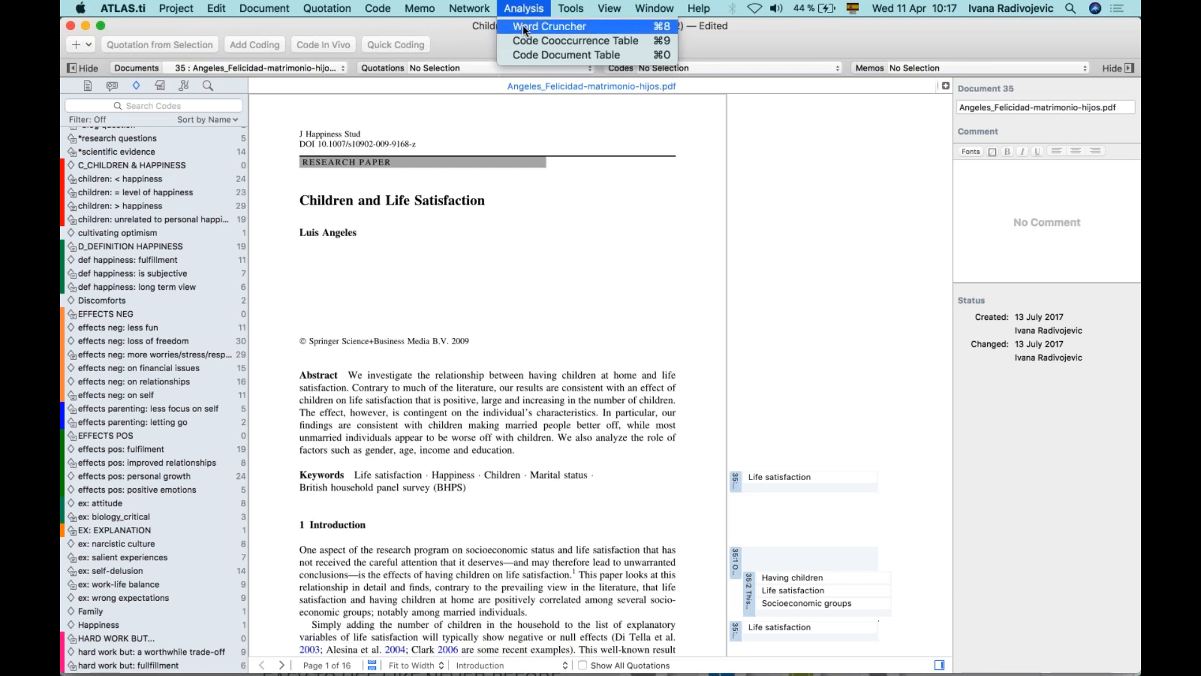
{"action": "left_click", "coordinate": [599, 26]}
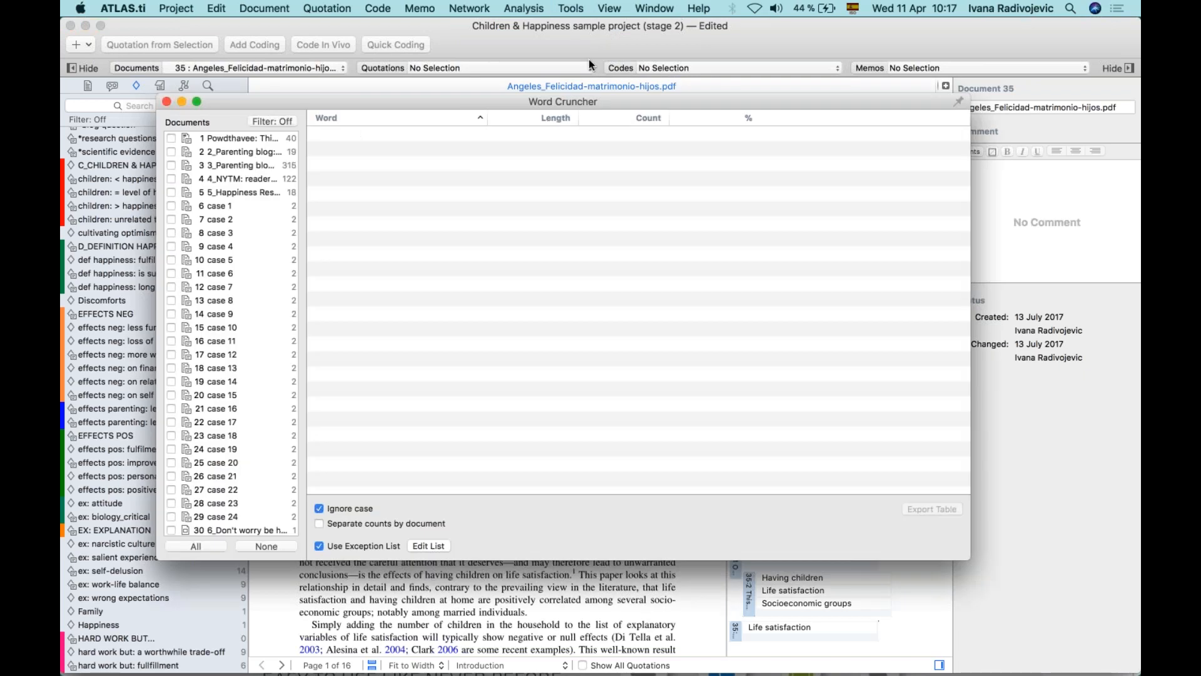
{"action": "left_click_drag", "start_coordinate": [605, 103], "coordinate": [601, 77]}
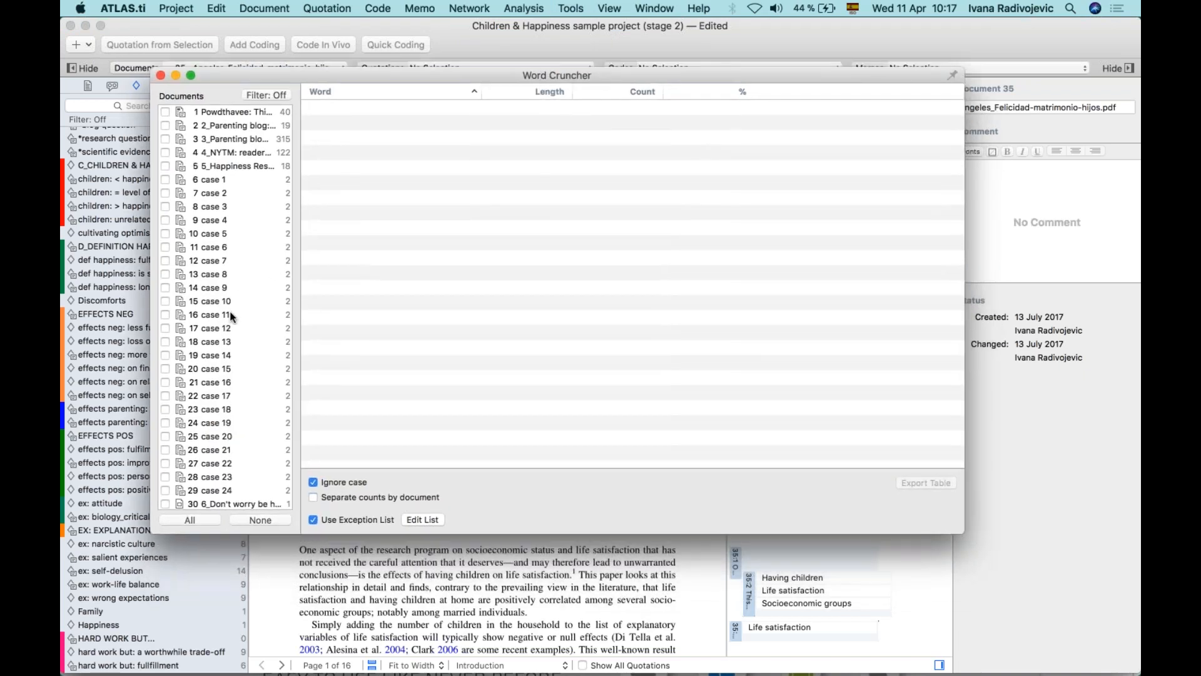
Include document 35, the Children and Life Satisfaction paper, in the Word Cruncher analysis
{"action": "scroll", "coordinate": [230, 316], "scroll_direction": "down", "scroll_amount": 5}
{"action": "scroll", "coordinate": [230, 316], "scroll_direction": "up", "scroll_amount": 5}
{"action": "scroll", "coordinate": [231, 316], "scroll_direction": "down", "scroll_amount": 5}
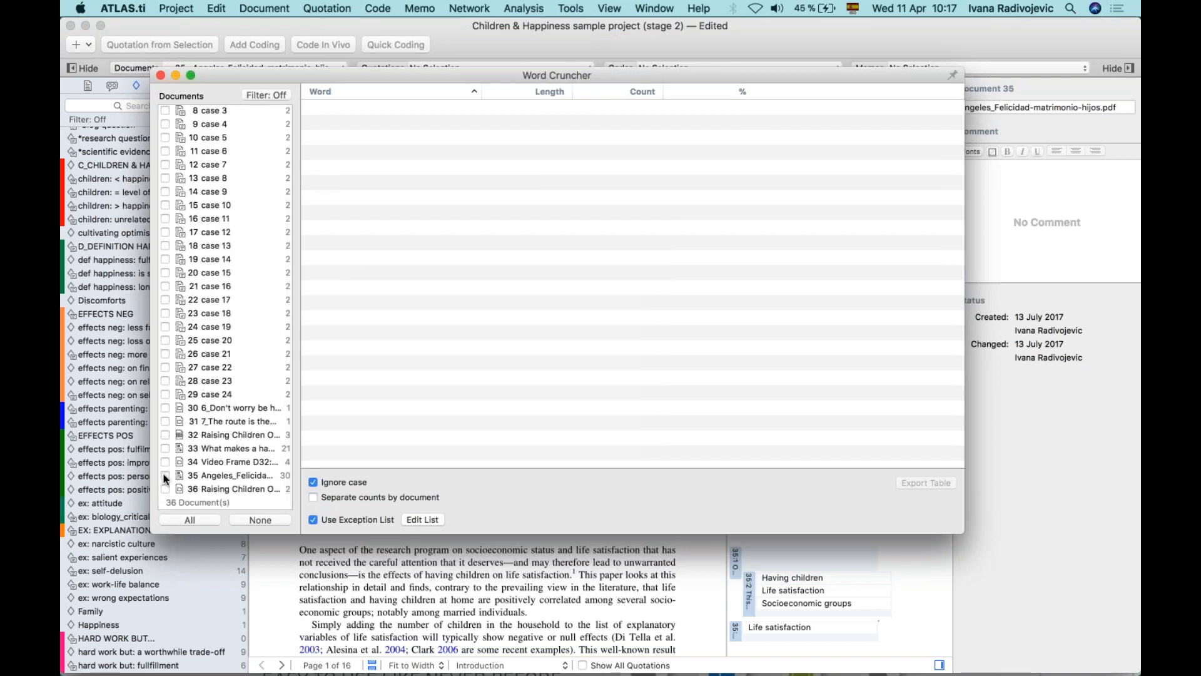
{"action": "left_click", "coordinate": [166, 477]}
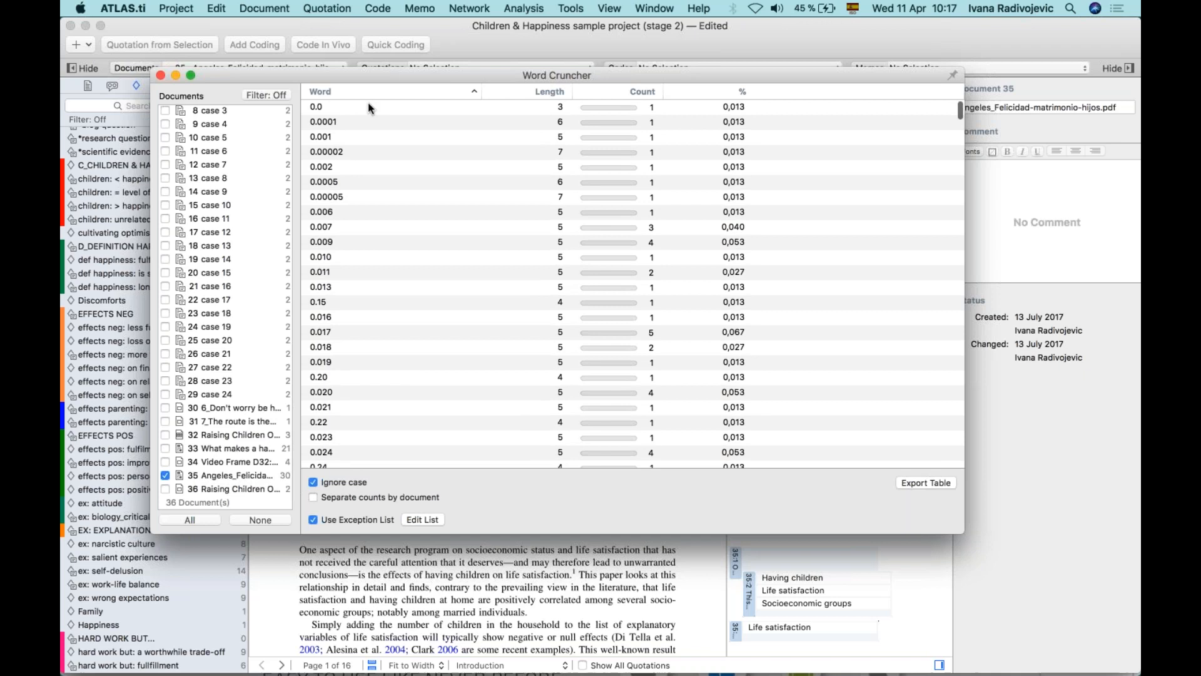
Look through the paper's word list and sort it by count in descending order
{"action": "scroll", "coordinate": [361, 332], "scroll_direction": "down", "scroll_amount": 10}
{"action": "scroll", "coordinate": [361, 332], "scroll_direction": "down", "scroll_amount": 15}
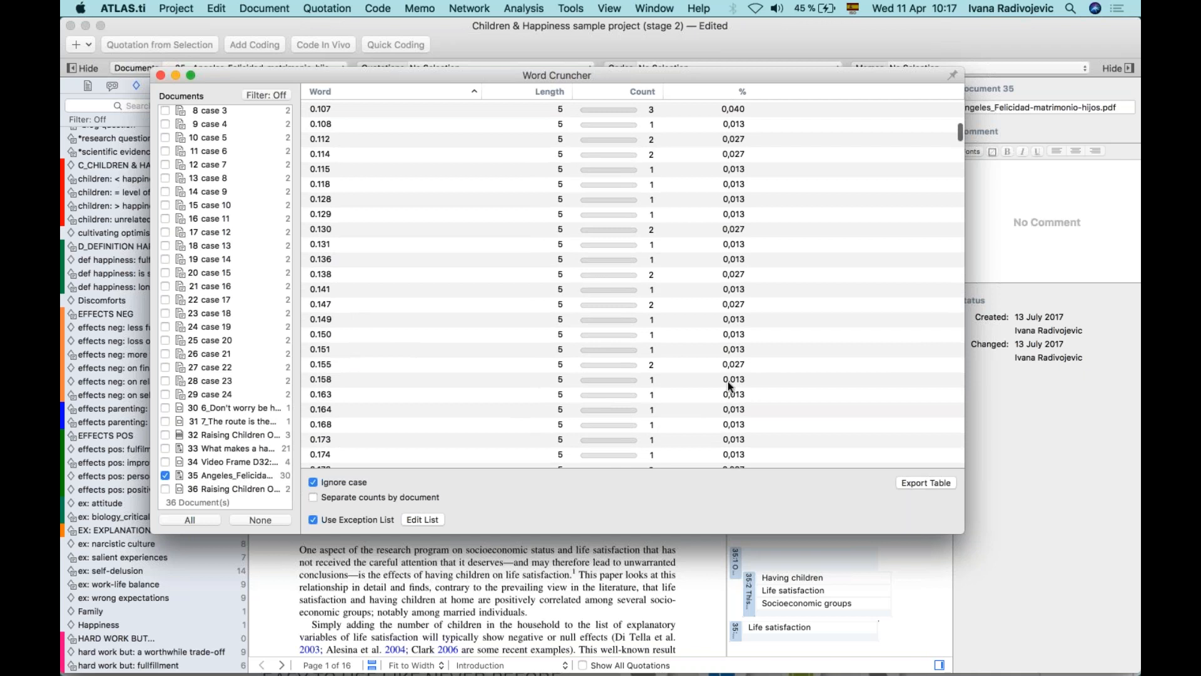
{"action": "scroll", "coordinate": [732, 400], "scroll_direction": "down", "scroll_amount": 10}
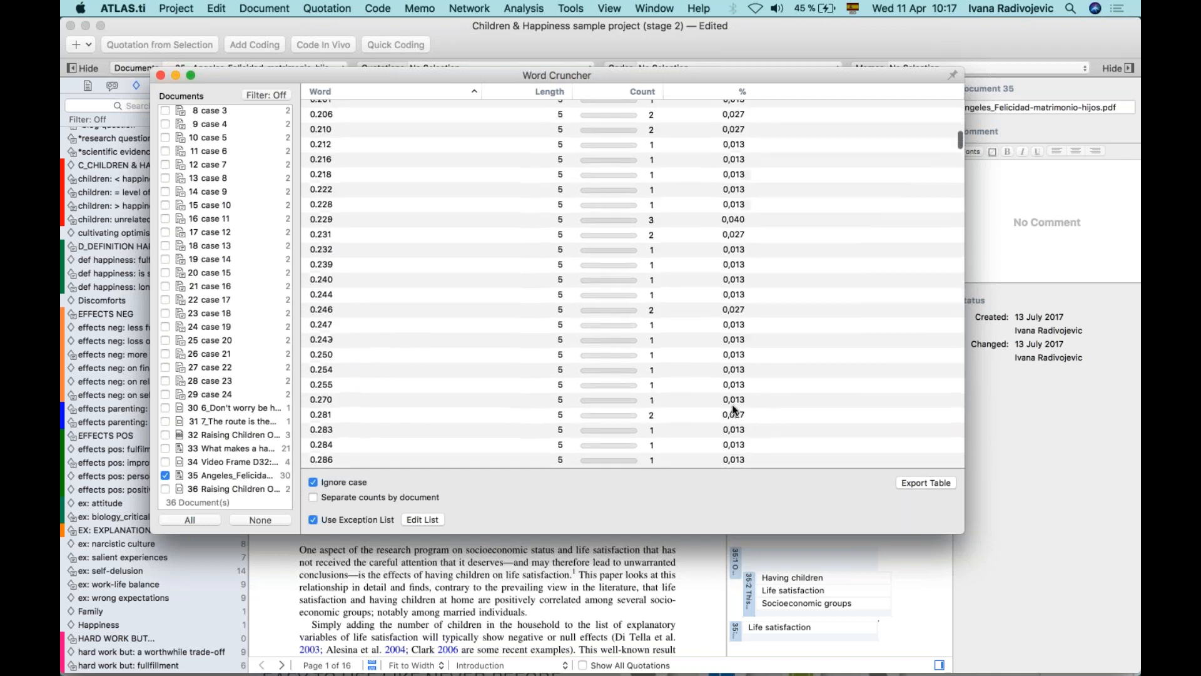
{"action": "scroll", "coordinate": [735, 410], "scroll_direction": "down", "scroll_amount": 10}
{"action": "scroll", "coordinate": [661, 336], "scroll_direction": "up", "scroll_amount": 15}
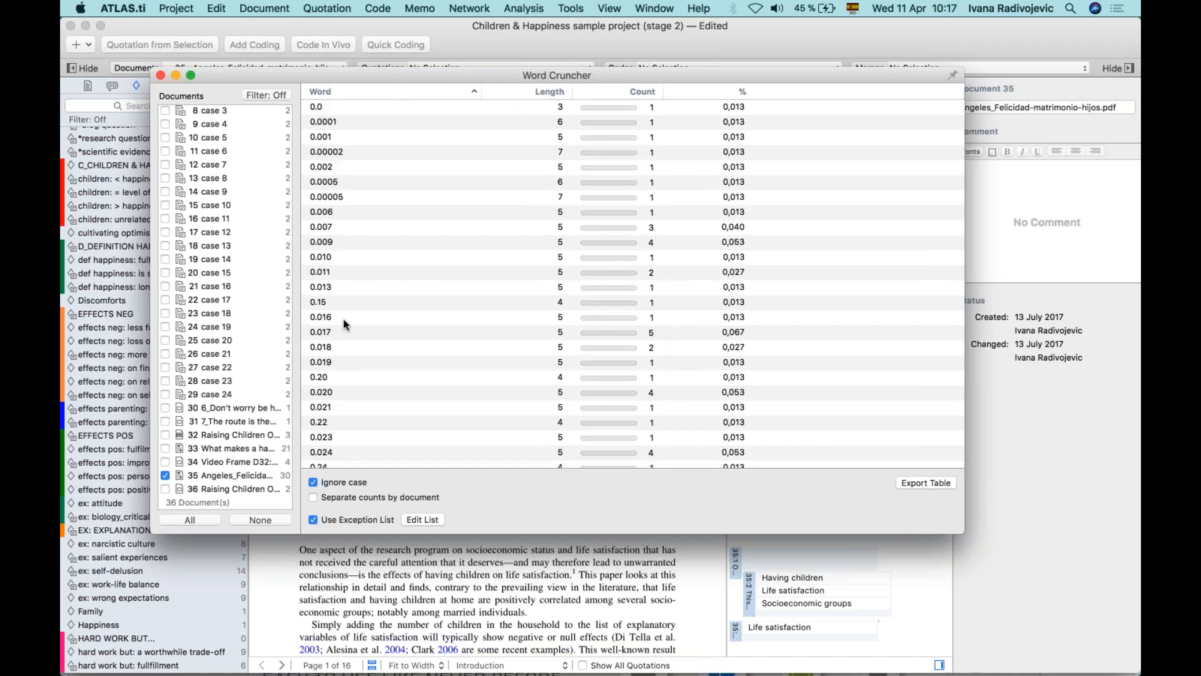
{"action": "left_click", "coordinate": [640, 92]}
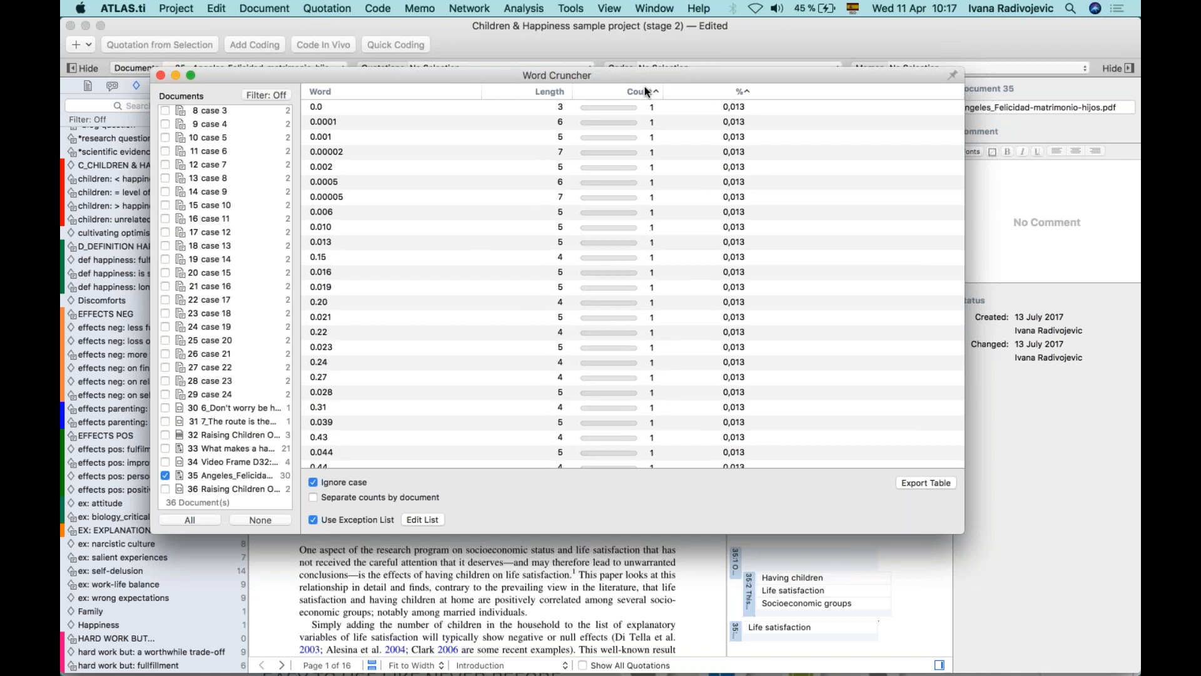
{"action": "left_click", "coordinate": [640, 92]}
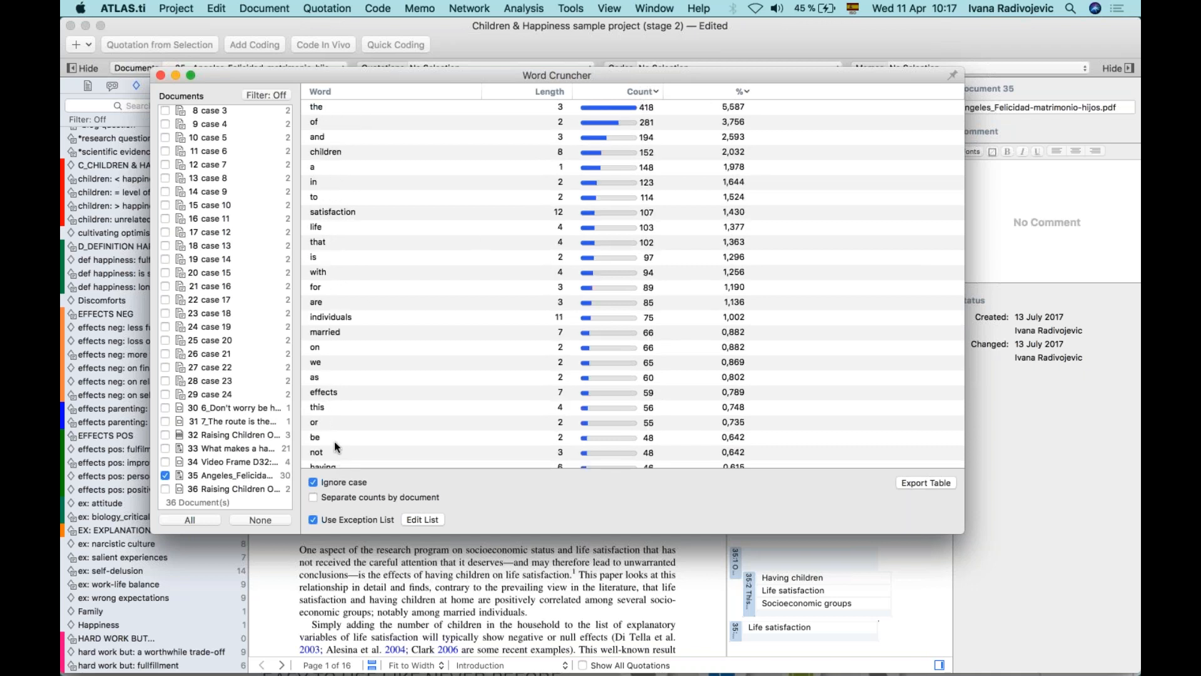
Add the words "the", "of", "and", "a", "in" and "to" to the exception list
{"action": "left_click", "coordinate": [322, 102]}
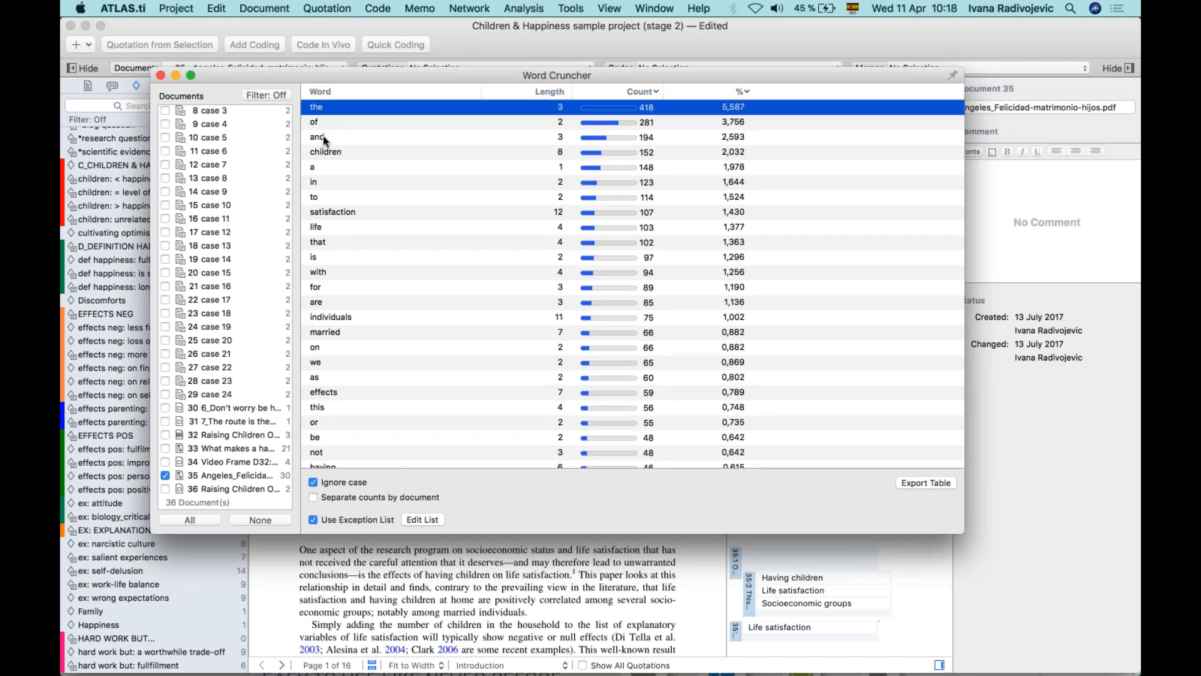
{"action": "left_click", "coordinate": [323, 137], "text": "shift"}
{"action": "right_click", "coordinate": [336, 119]}
{"action": "left_click", "coordinate": [360, 127]}
{"action": "left_click", "coordinate": [321, 123]}
{"action": "left_click", "coordinate": [323, 151], "text": "shift"}
{"action": "right_click", "coordinate": [339, 144]}
{"action": "left_click", "coordinate": [382, 152]}
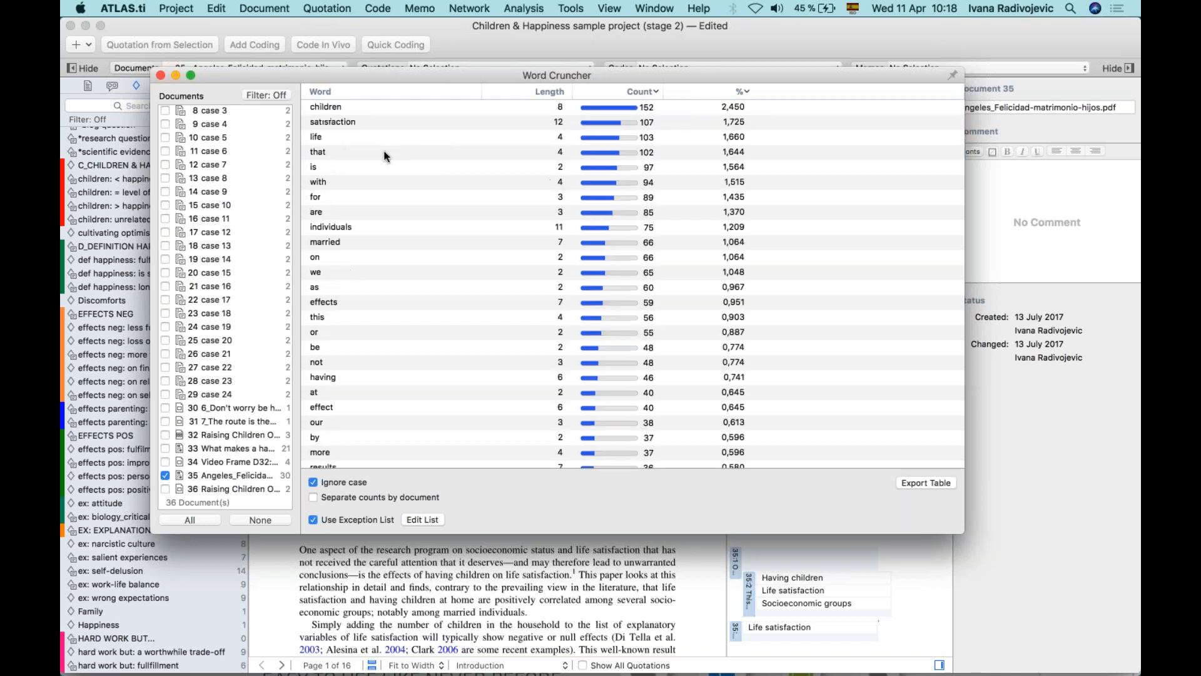
Add the words "is", "with", "for" and "are" to the exception list
{"action": "left_click", "coordinate": [324, 167]}
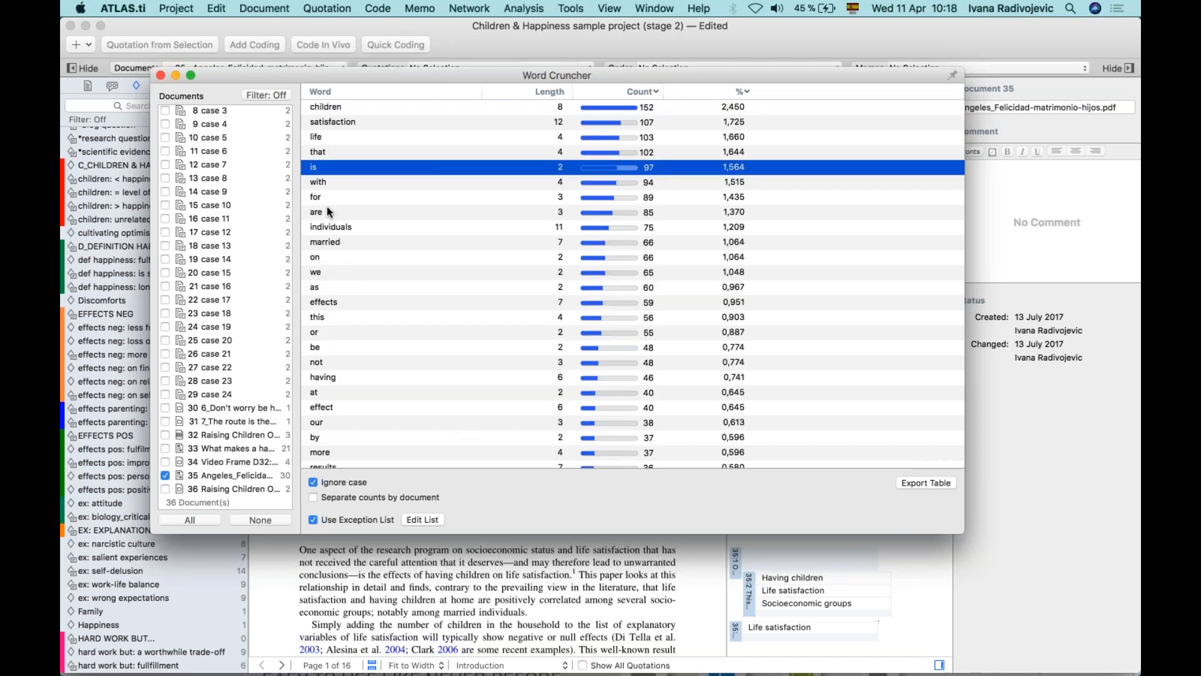
{"action": "left_click", "coordinate": [327, 212], "text": "shift"}
{"action": "right_click", "coordinate": [352, 174]}
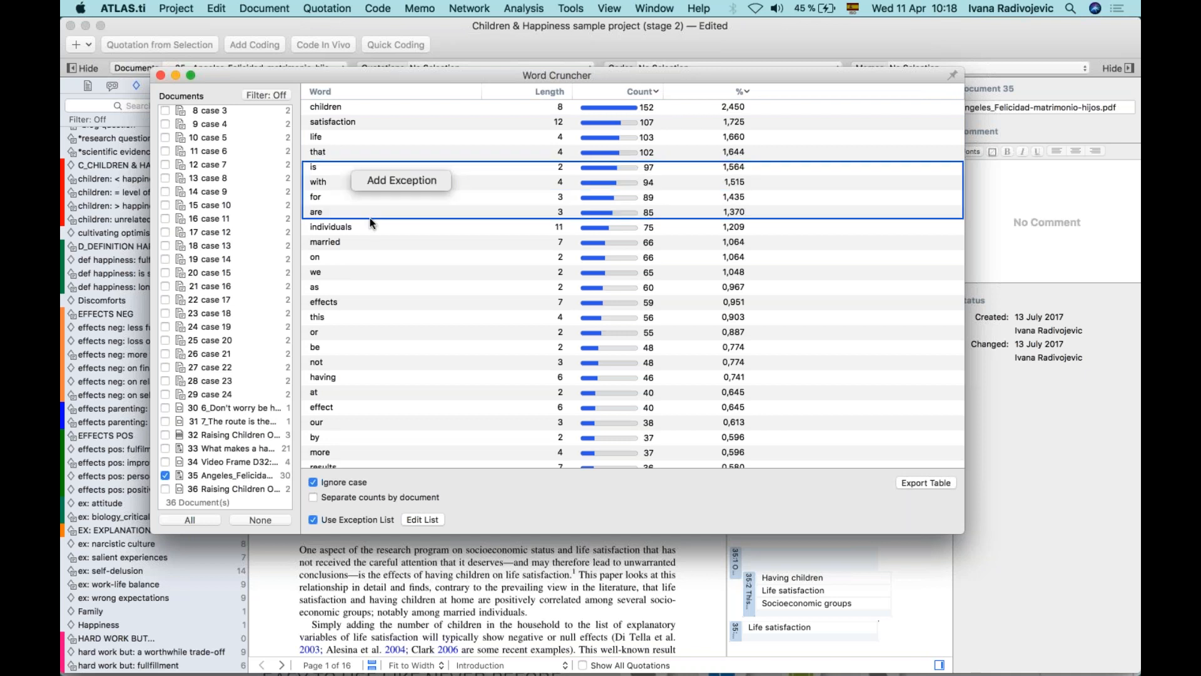
{"action": "left_click", "coordinate": [386, 180]}
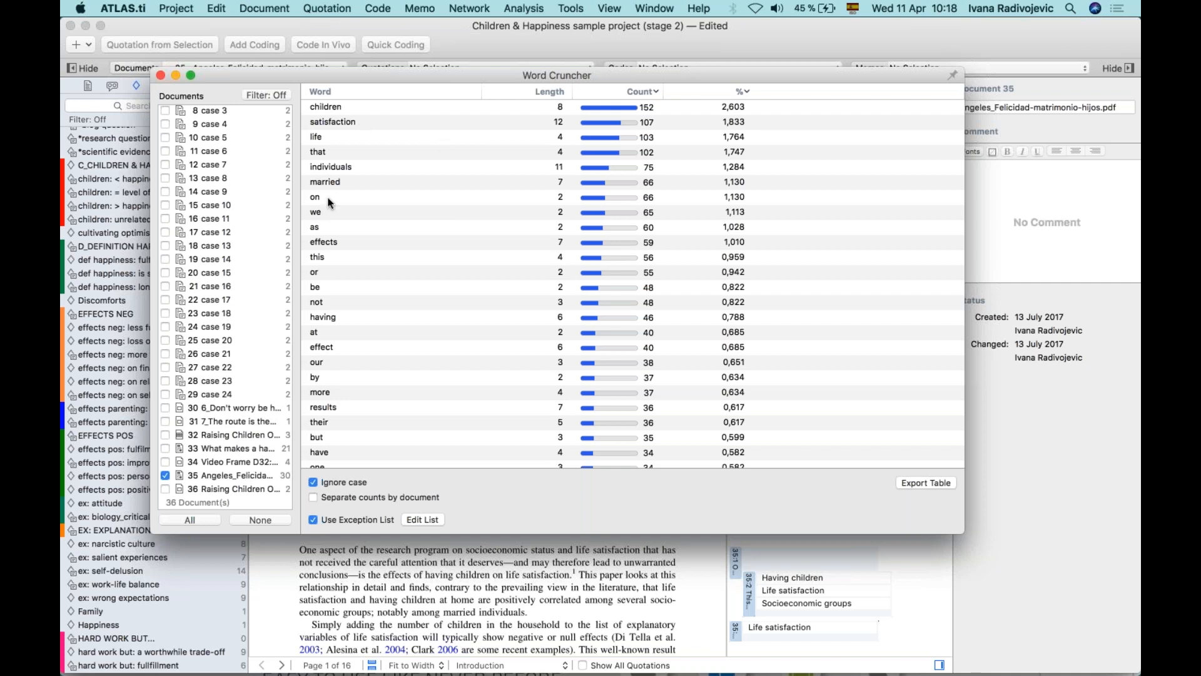
Include documents 1 to 5 in the word count as well and separate the counts by document
{"action": "scroll", "coordinate": [350, 207], "scroll_direction": "up", "scroll_amount": 2}
{"action": "scroll", "coordinate": [378, 173], "scroll_direction": "down", "scroll_amount": 2}
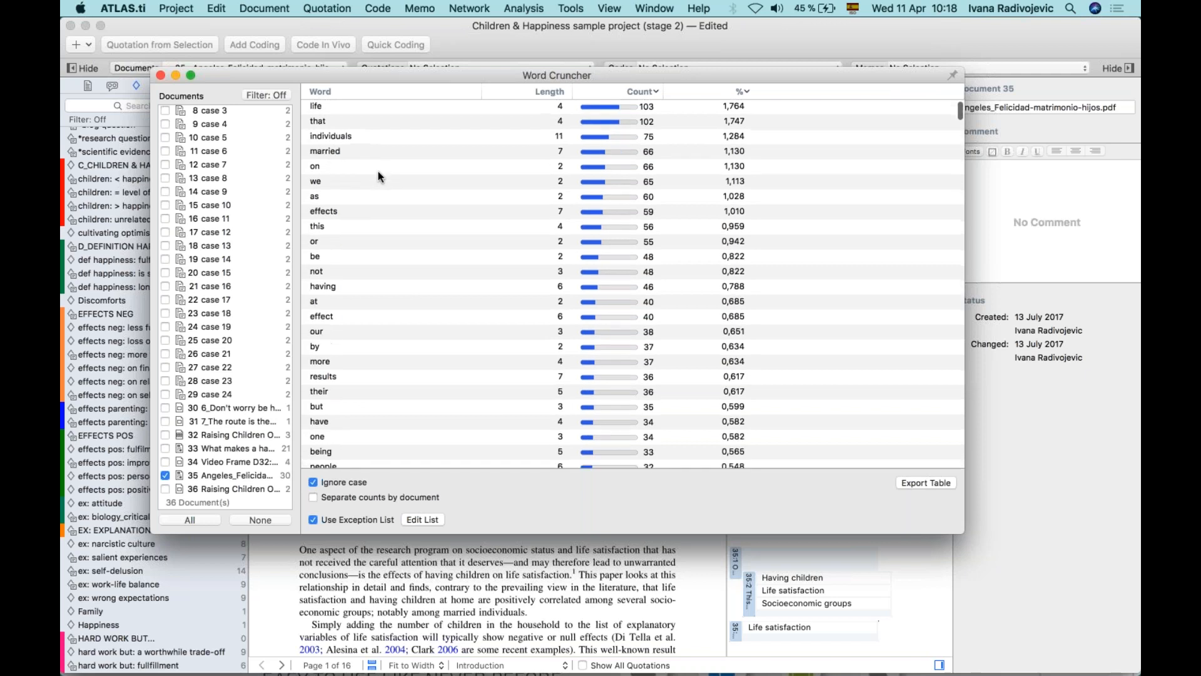
{"action": "scroll", "coordinate": [375, 176], "scroll_direction": "up", "scroll_amount": 2}
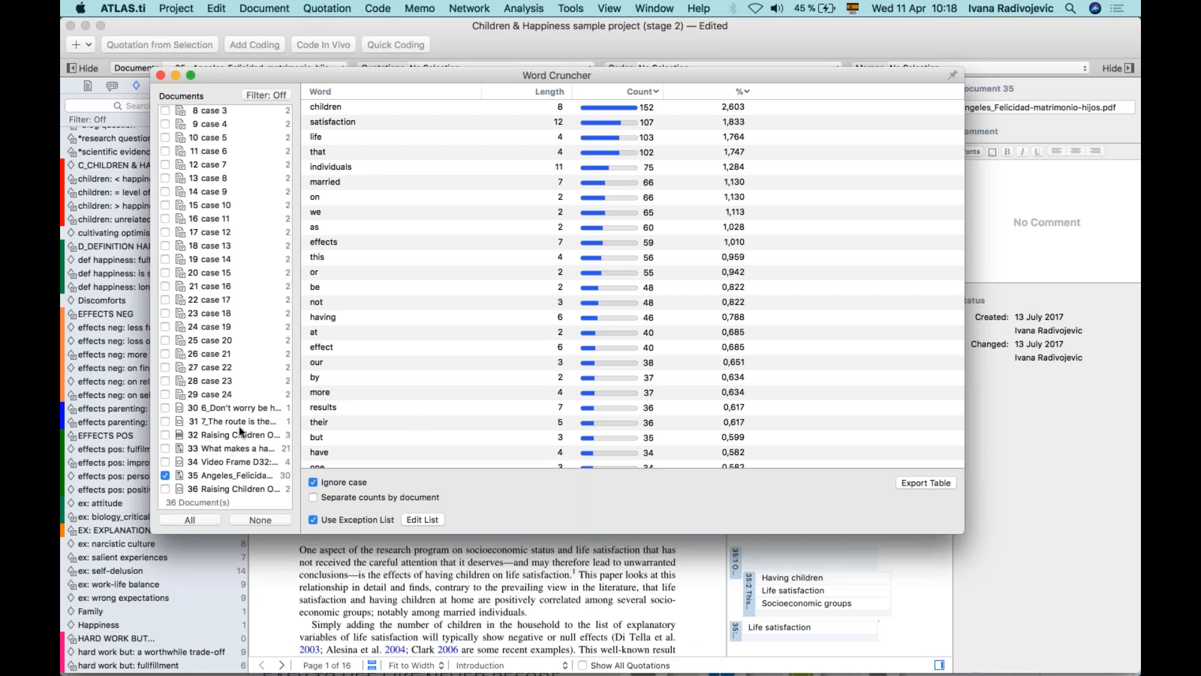
{"action": "scroll", "coordinate": [190, 306], "scroll_direction": "up", "scroll_amount": 5}
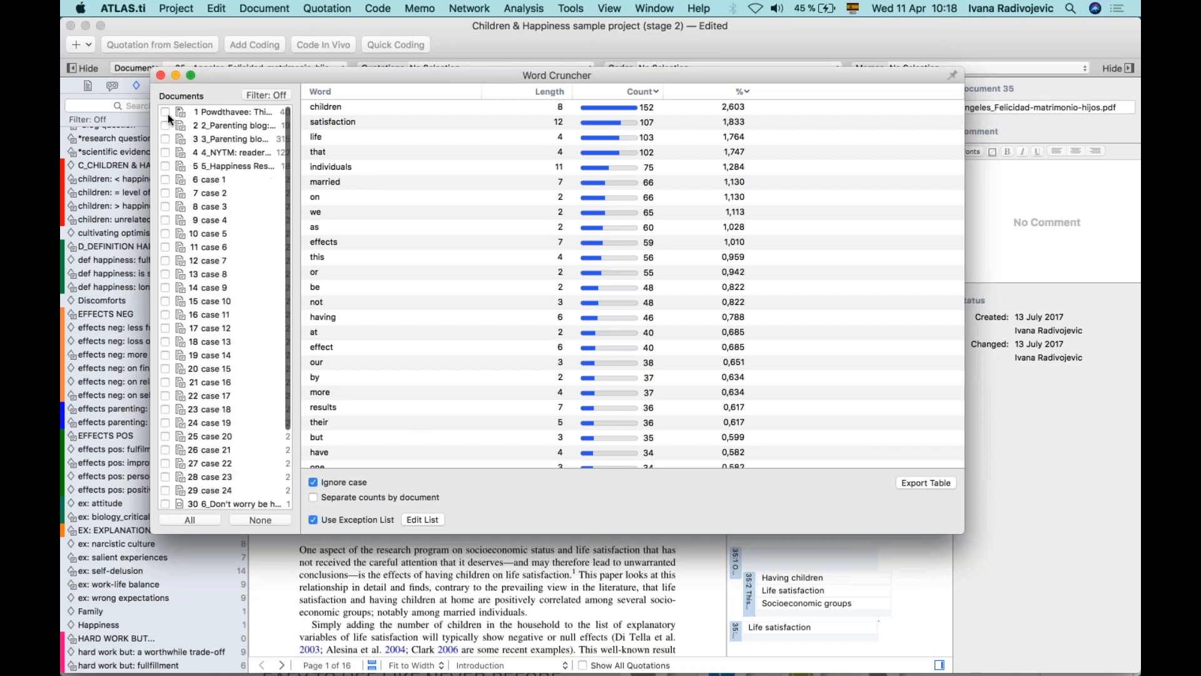
{"action": "left_click", "coordinate": [165, 112]}
{"action": "left_click", "coordinate": [166, 126]}
{"action": "left_click", "coordinate": [165, 139]}
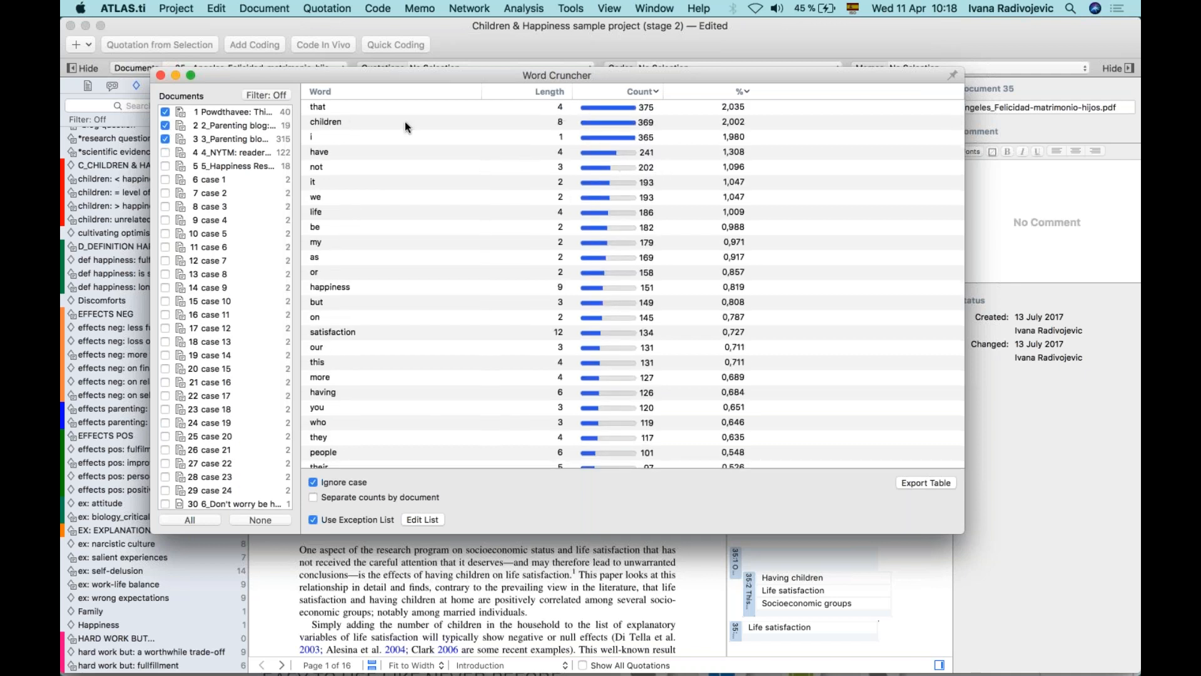
{"action": "left_click", "coordinate": [165, 153]}
{"action": "left_click", "coordinate": [167, 164]}
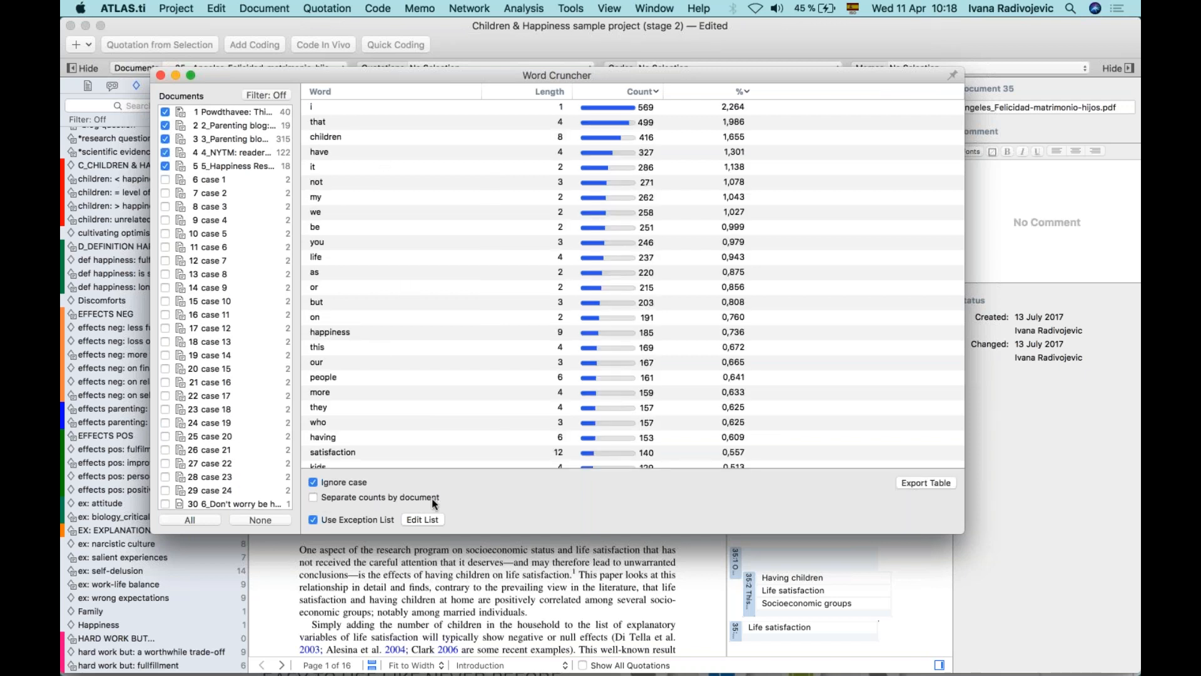
{"action": "left_click", "coordinate": [313, 498]}
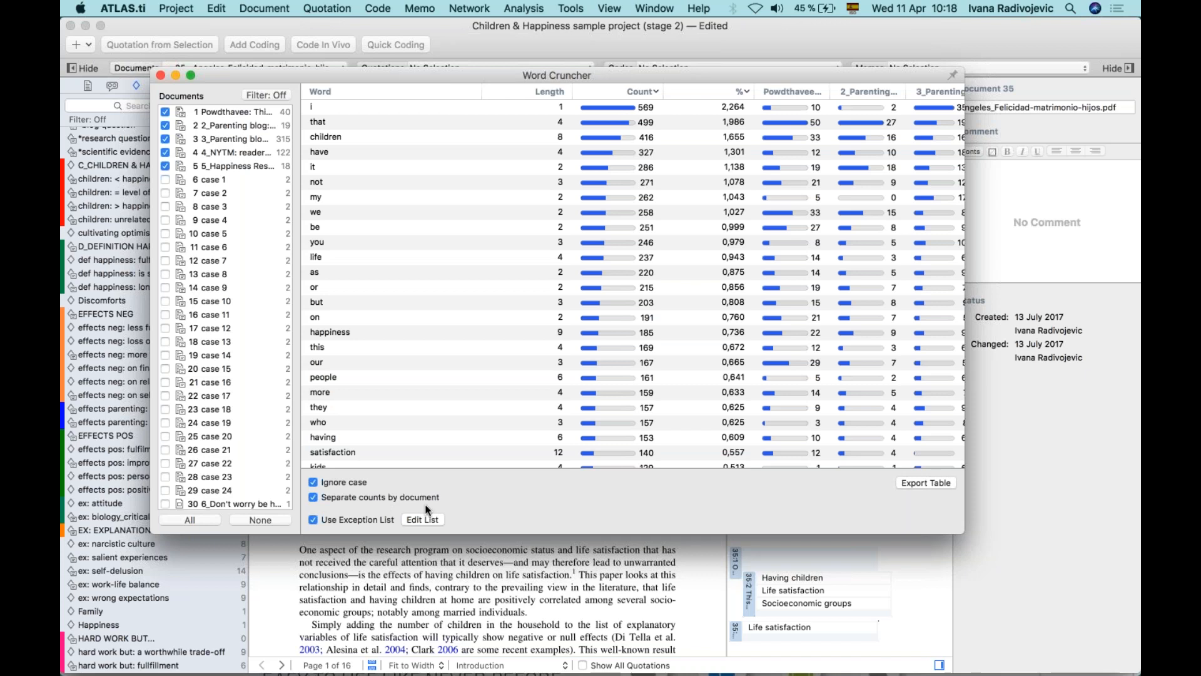
Examine how often the word "children" occurs in each of the included documents
{"action": "left_click", "coordinate": [344, 126]}
{"action": "left_click", "coordinate": [352, 137]}
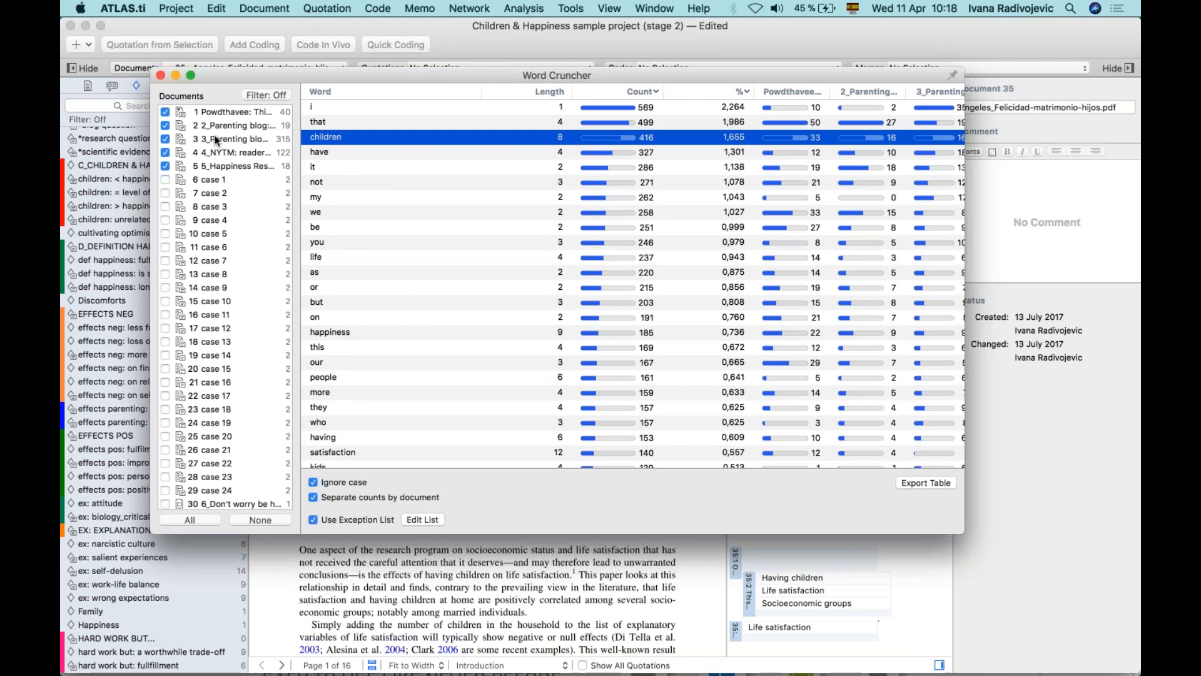
{"action": "scroll", "coordinate": [231, 329], "scroll_direction": "down", "scroll_amount": 5}
{"action": "scroll", "coordinate": [231, 329], "scroll_direction": "up", "scroll_amount": 5}
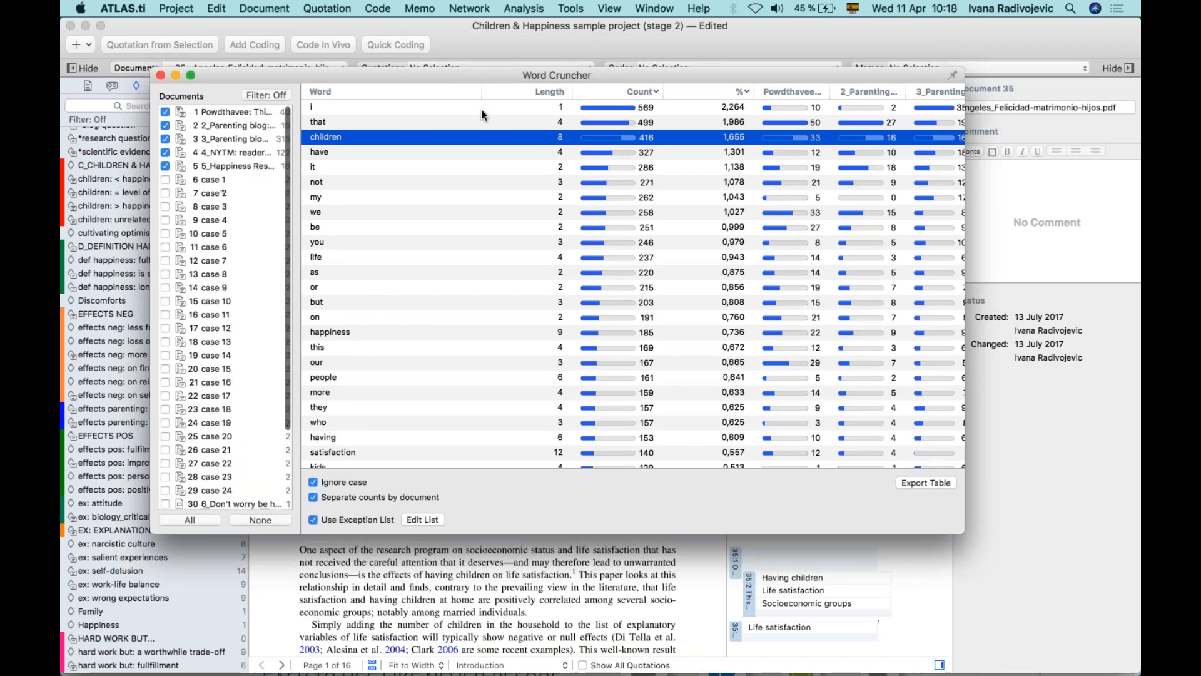
{"action": "scroll", "coordinate": [593, 143], "scroll_direction": "right", "scroll_amount": 10}
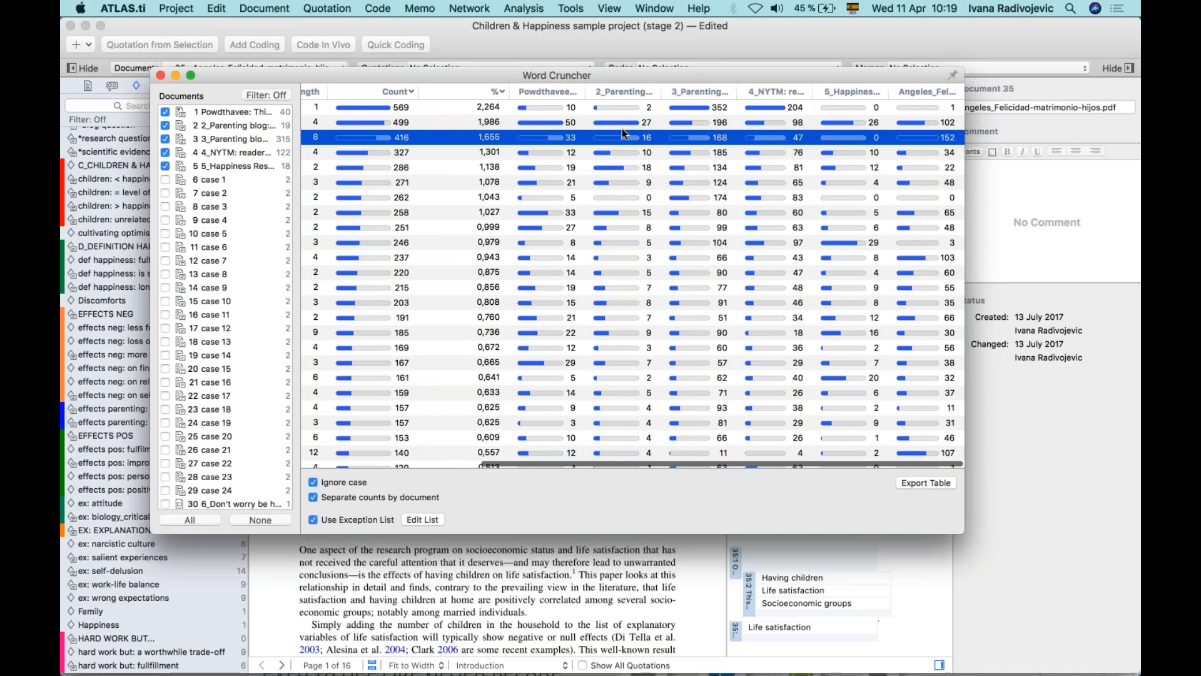
{"action": "scroll", "coordinate": [484, 155], "scroll_direction": "left", "scroll_amount": 10}
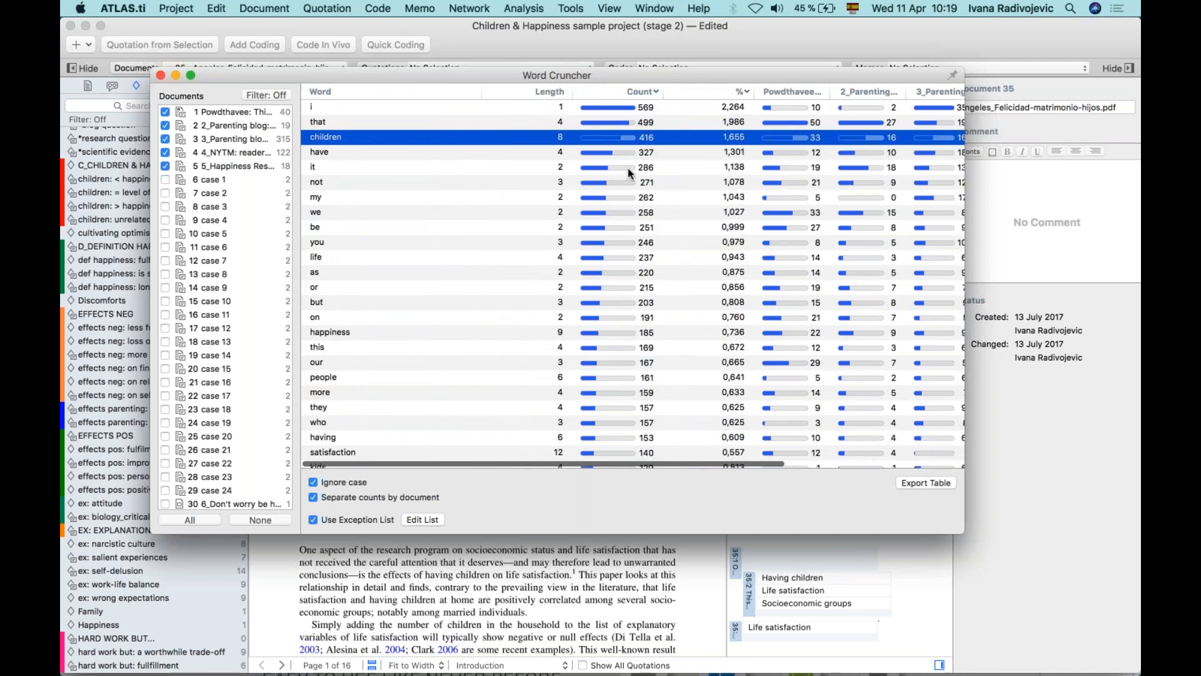
{"action": "scroll", "coordinate": [734, 187], "scroll_direction": "right", "scroll_amount": 3}
{"action": "scroll", "coordinate": [734, 186], "scroll_direction": "right", "scroll_amount": 5}
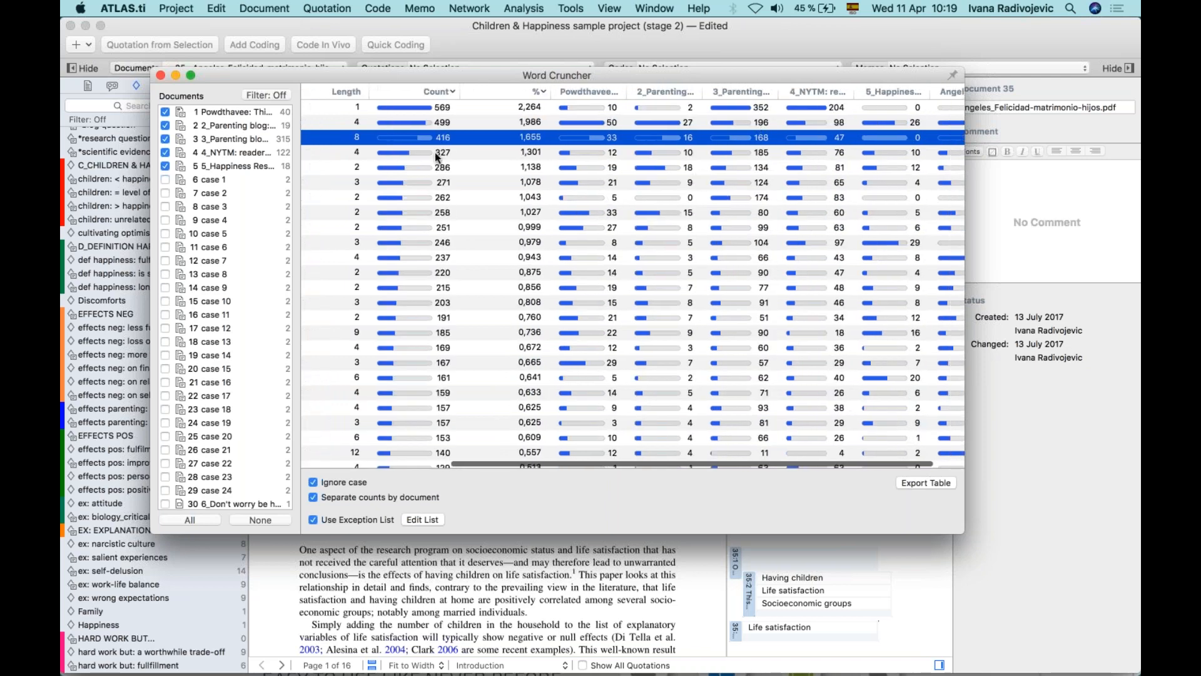
{"action": "scroll", "coordinate": [434, 152], "scroll_direction": "left", "scroll_amount": 8}
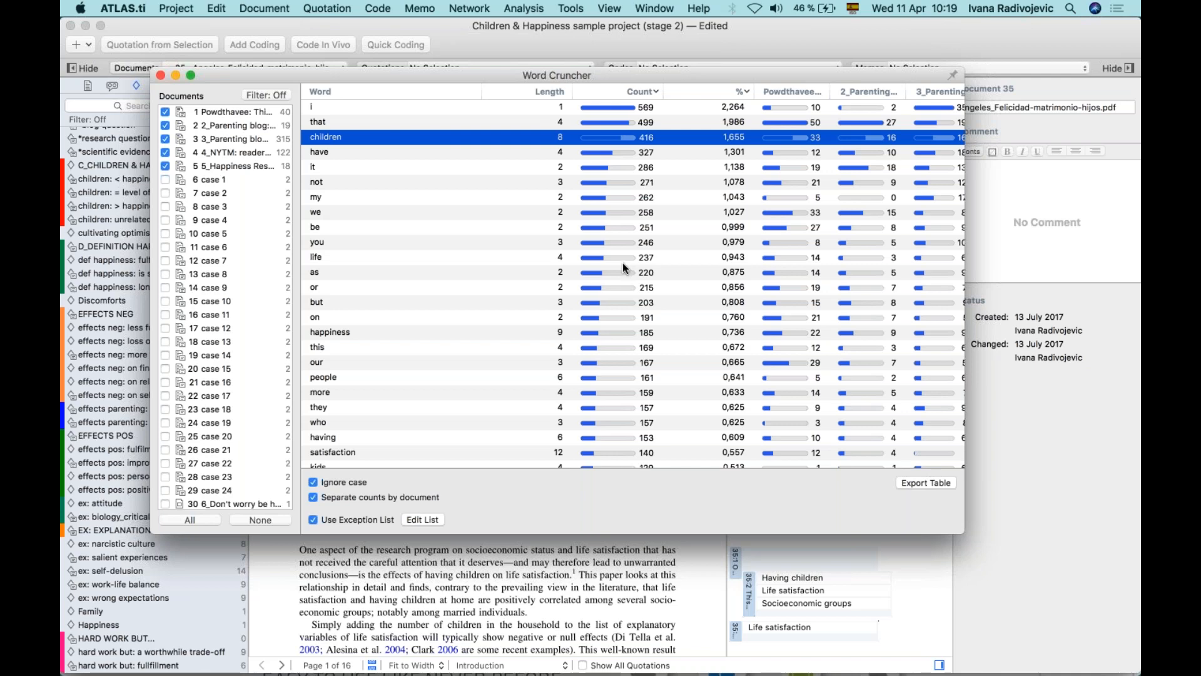
Exclude documents 1 to 5 from the word count, highlight the word "satisfaction" and close the Word Cruncher
{"action": "left_click", "coordinate": [165, 165]}
{"action": "left_click", "coordinate": [165, 153]}
{"action": "left_click", "coordinate": [166, 139]}
{"action": "left_click", "coordinate": [166, 126]}
{"action": "left_click", "coordinate": [165, 112]}
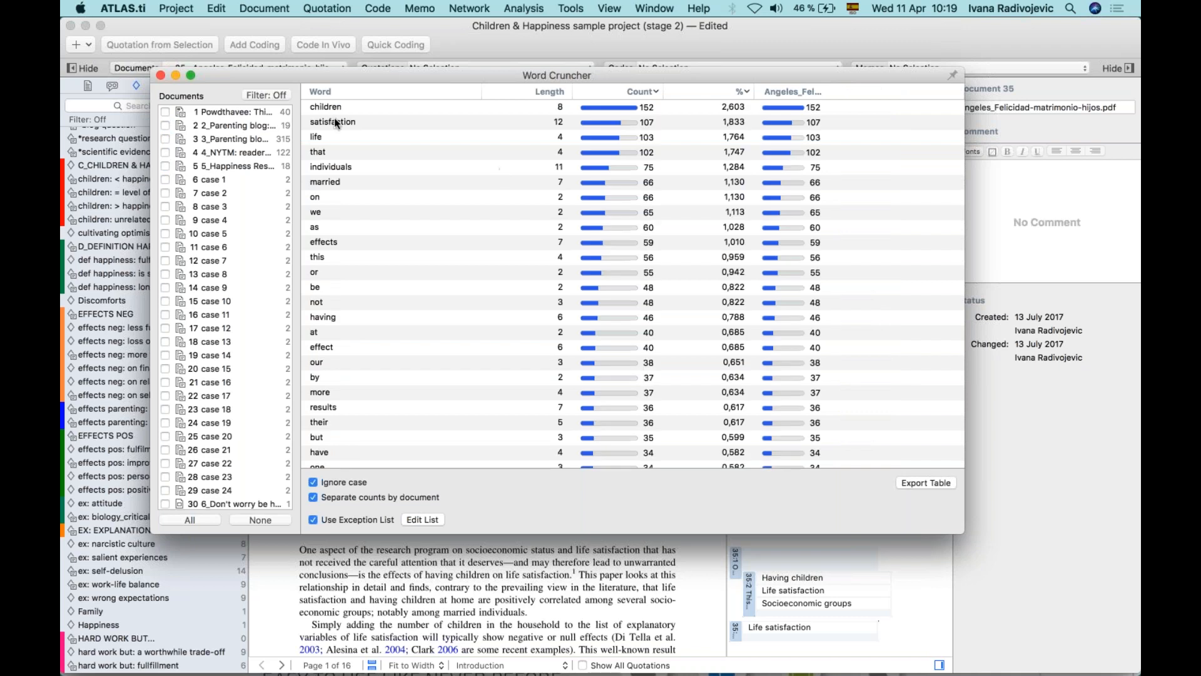
{"action": "left_click", "coordinate": [381, 125]}
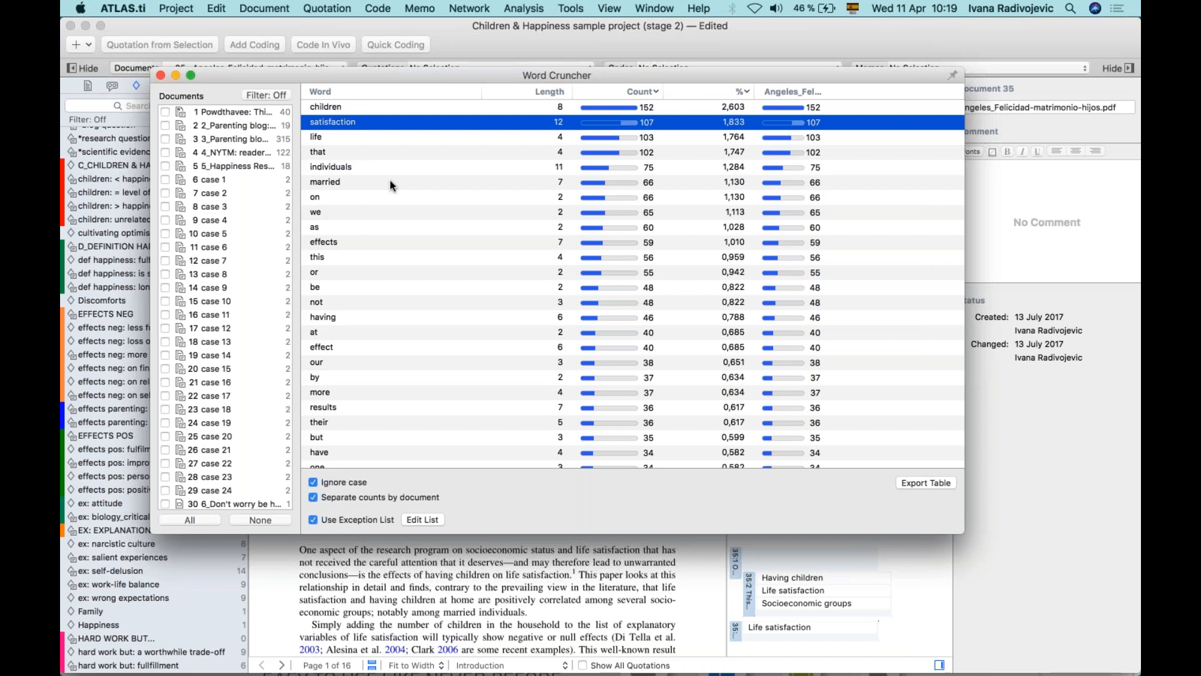
{"action": "left_click", "coordinate": [160, 75]}
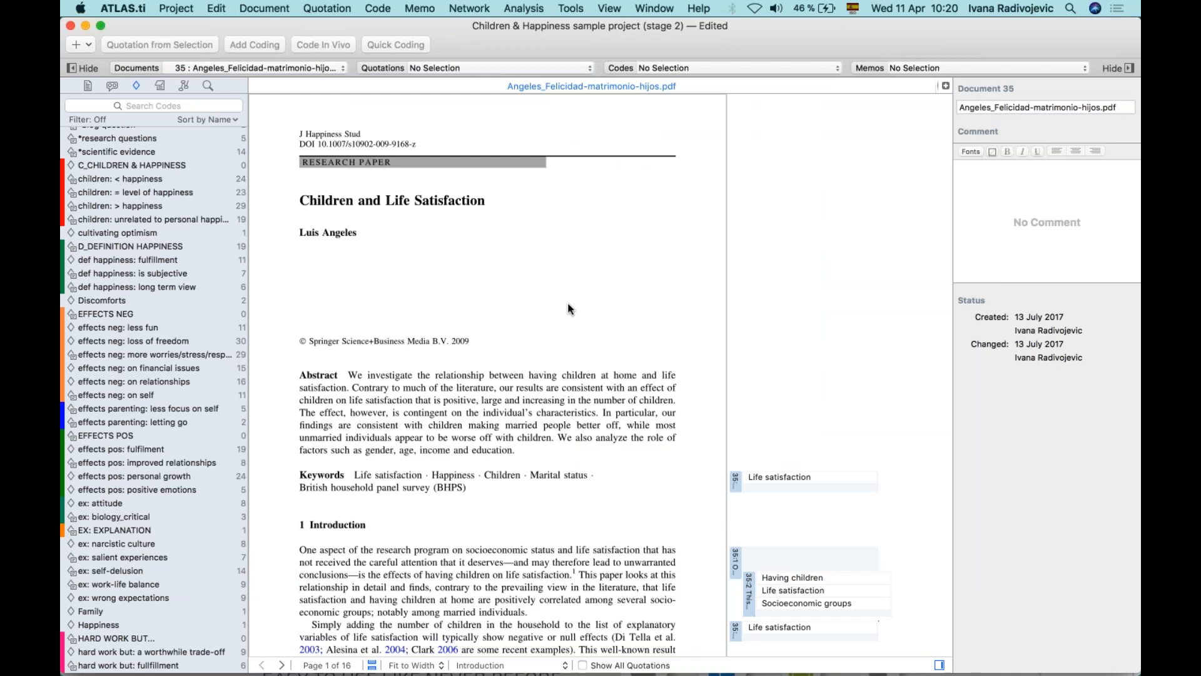
Open Auto Coding for the paper and enter "satisfaction" as the text to find
{"action": "left_click", "coordinate": [378, 9]}
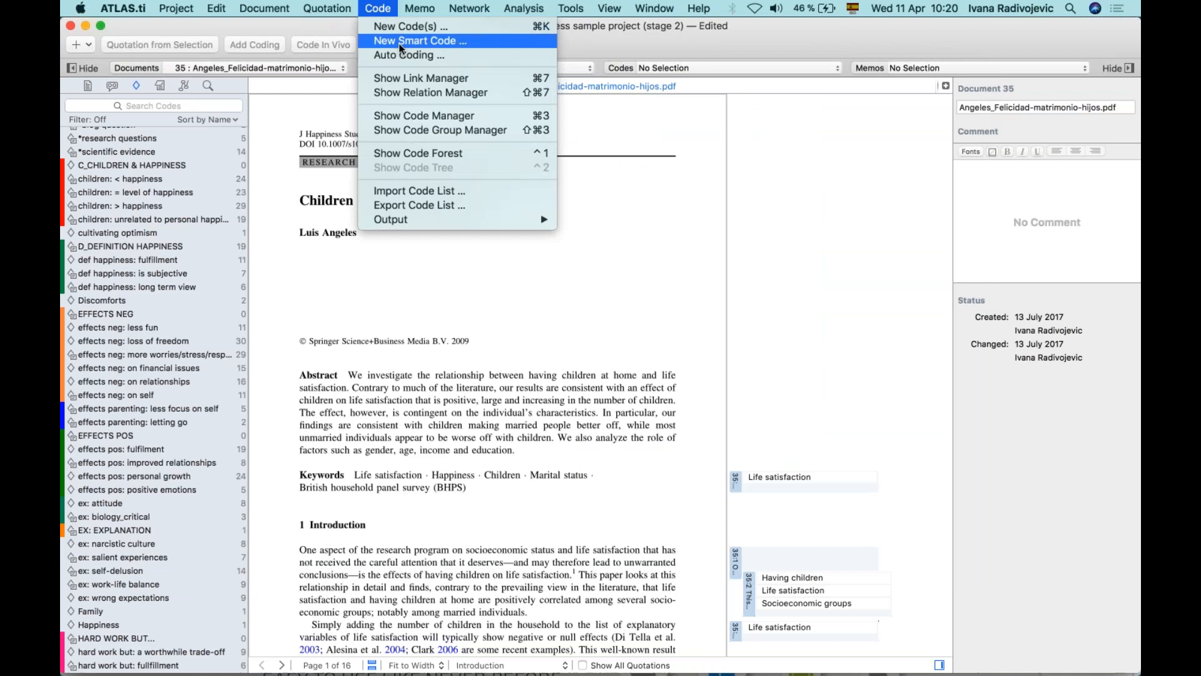
{"action": "left_click", "coordinate": [459, 58]}
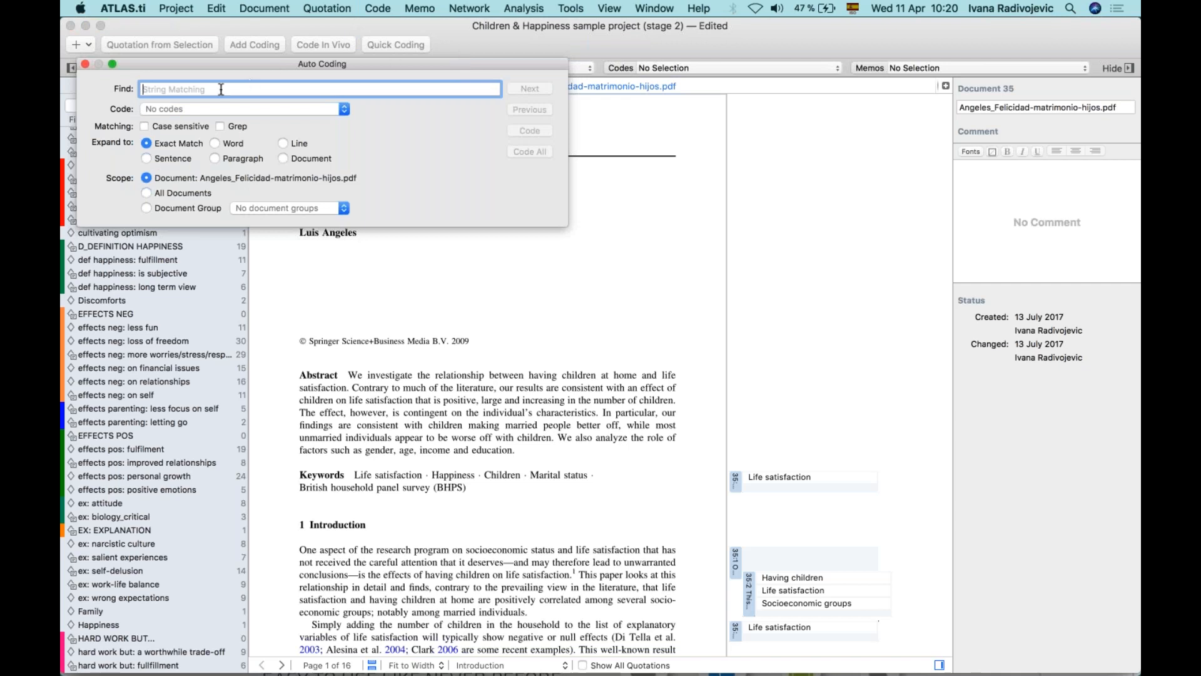
{"action": "type", "text": "satisf"}
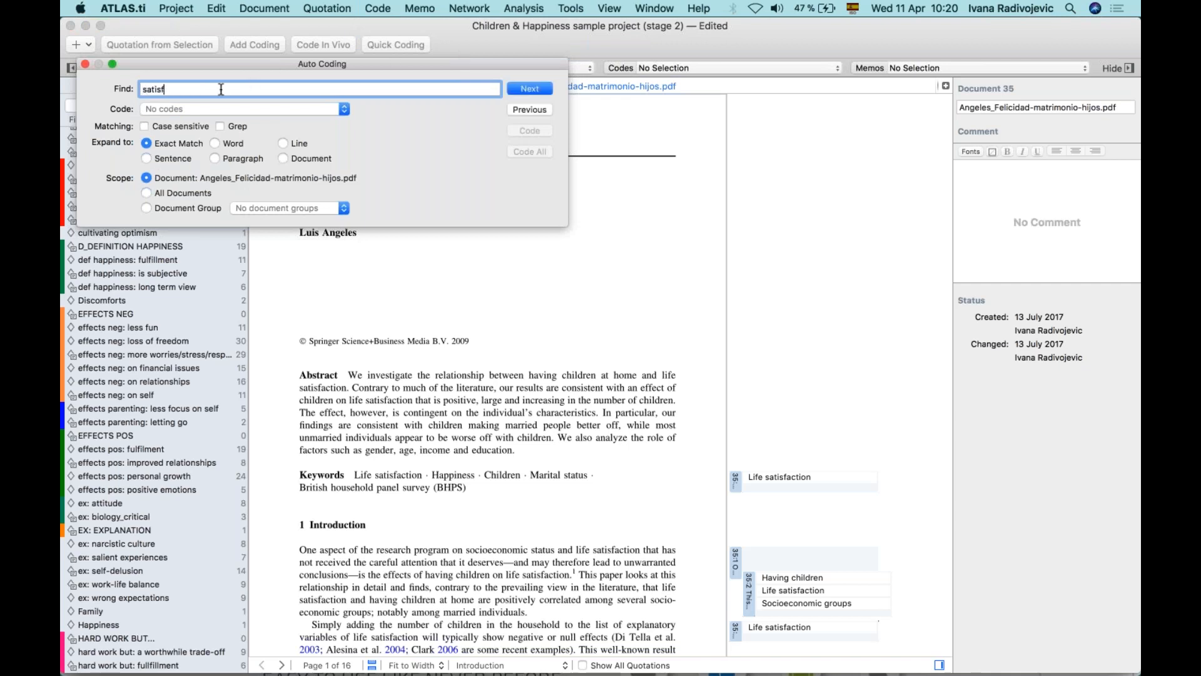
{"action": "type", "text": "action"}
Choose the existing code Life satisfaction as the code to apply in Auto Coding
{"action": "left_click", "coordinate": [338, 111]}
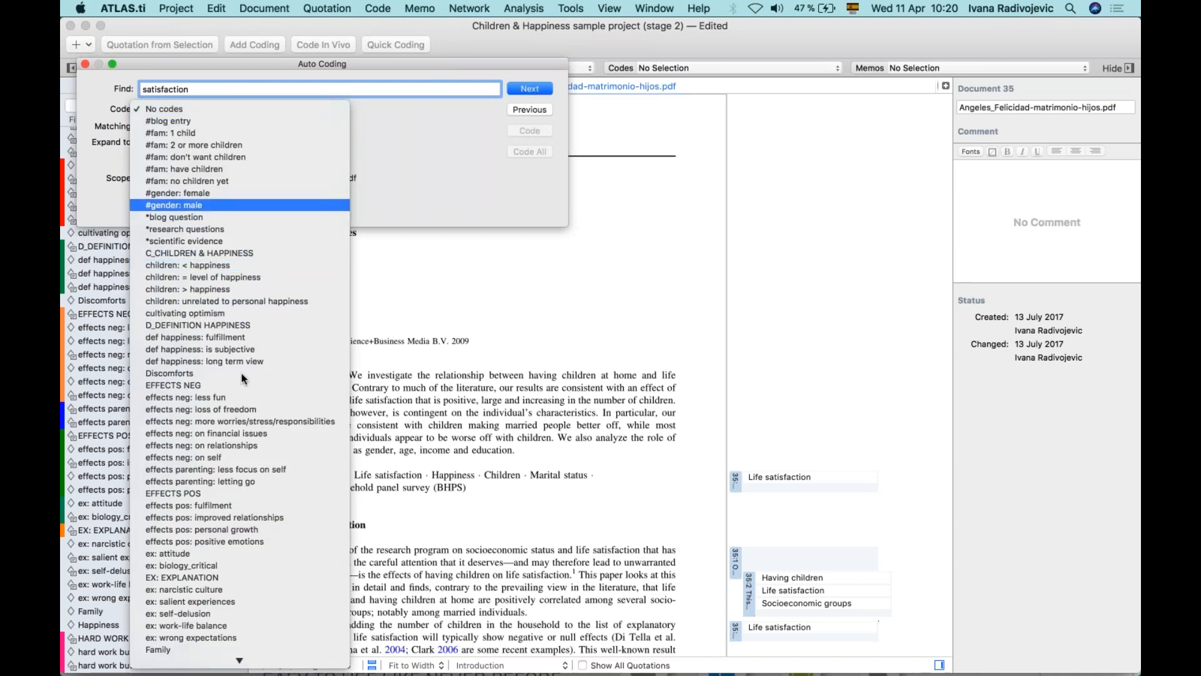
{"action": "scroll", "coordinate": [250, 453], "scroll_direction": "down", "scroll_amount": 10}
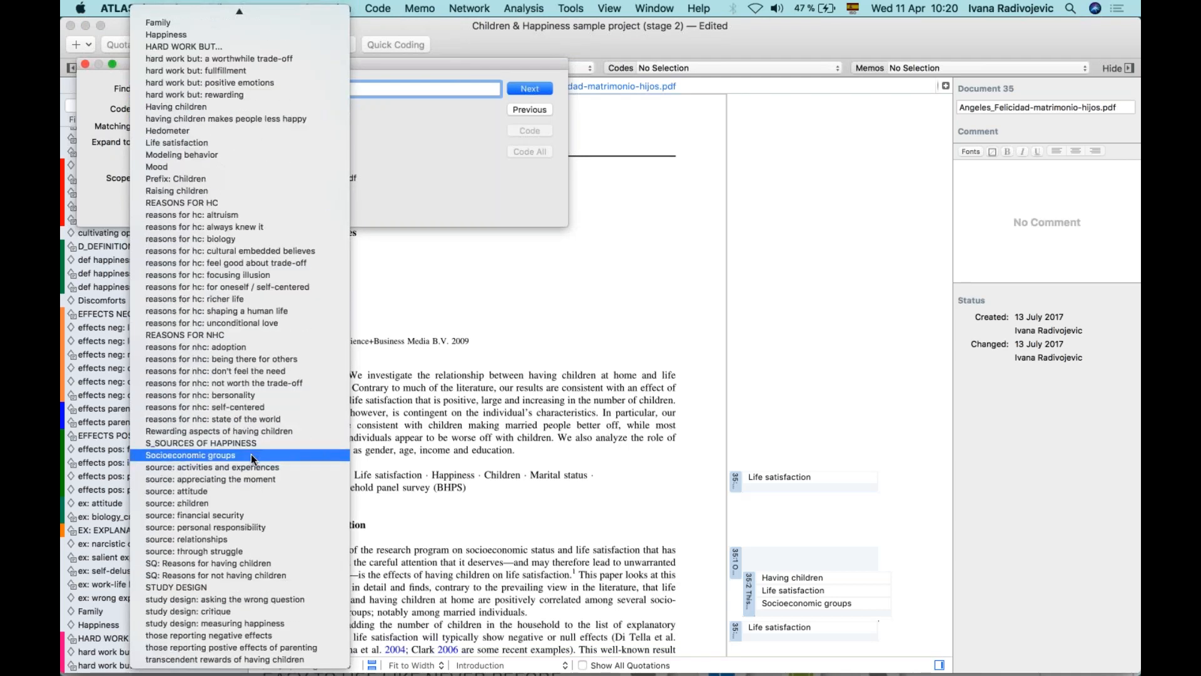
{"action": "scroll", "coordinate": [251, 453], "scroll_direction": "up", "scroll_amount": 3}
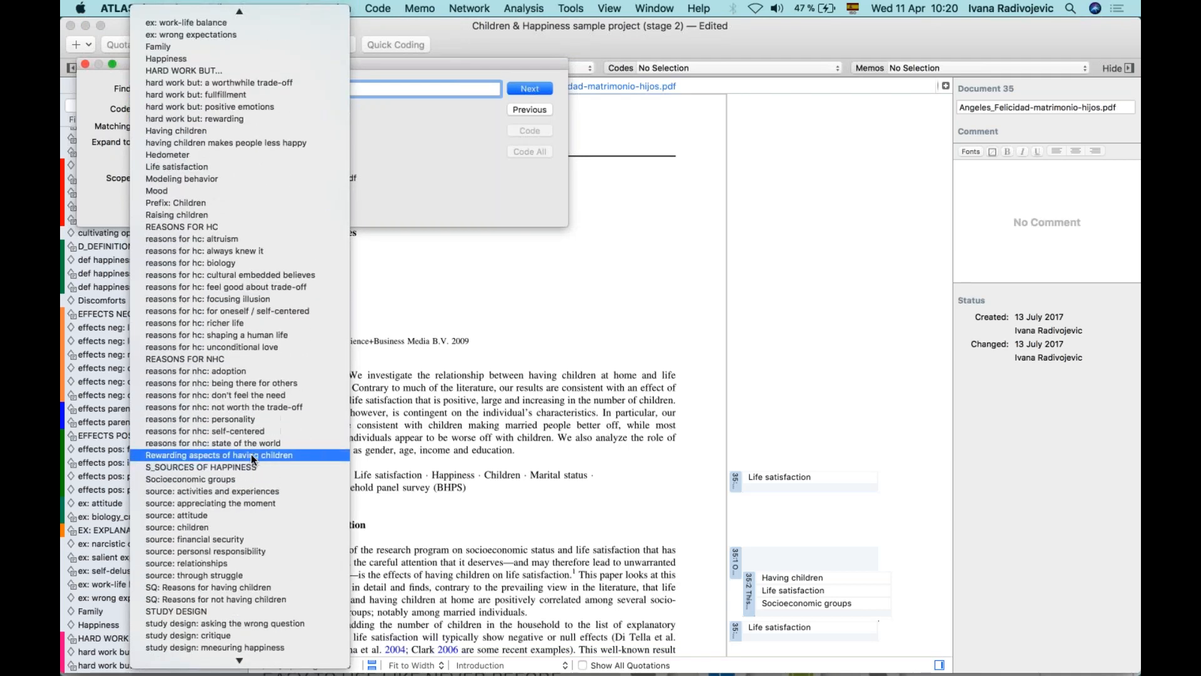
{"action": "scroll", "coordinate": [243, 229], "scroll_direction": "up", "scroll_amount": 5}
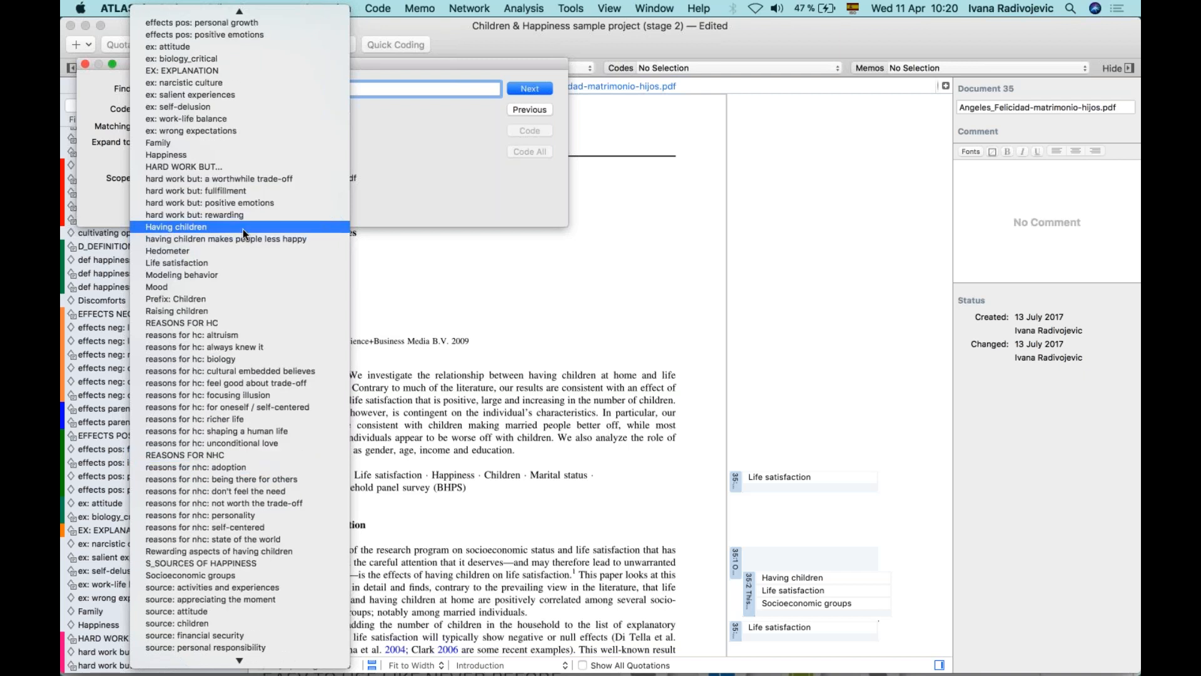
{"action": "left_click", "coordinate": [194, 409]}
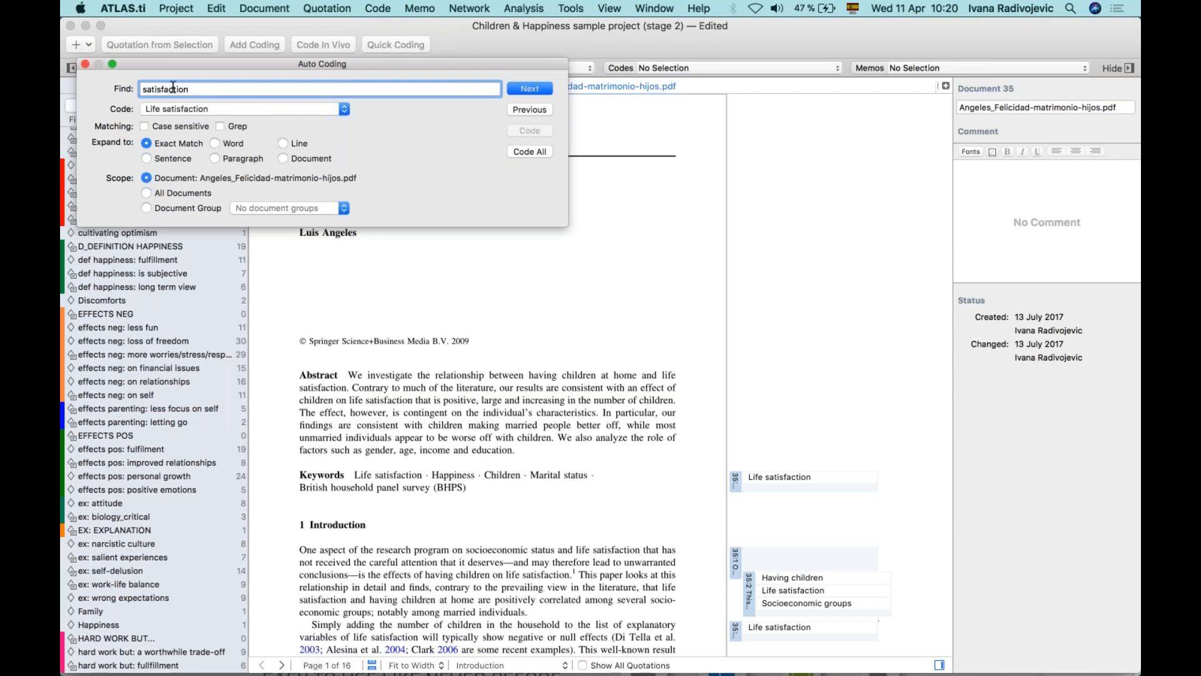
Expand the Auto Coding matches to whole sentences and step through the first occurrences of "satisfaction" in the paper
{"action": "left_click", "coordinate": [148, 159]}
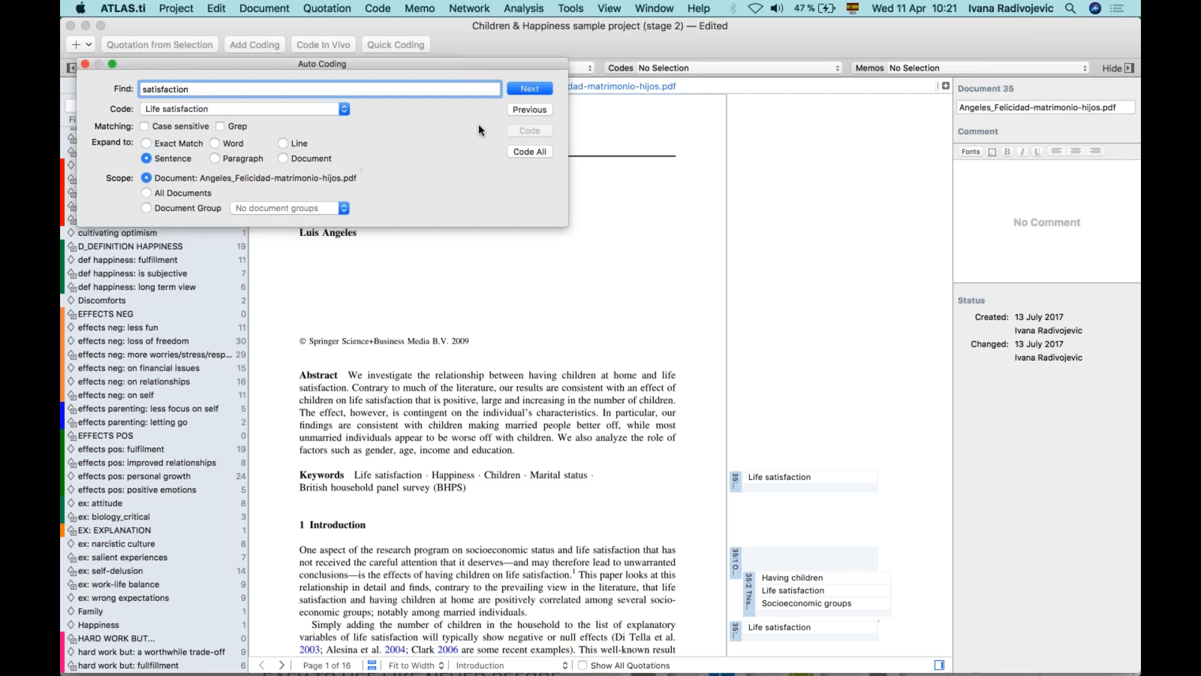
{"action": "left_click", "coordinate": [531, 88]}
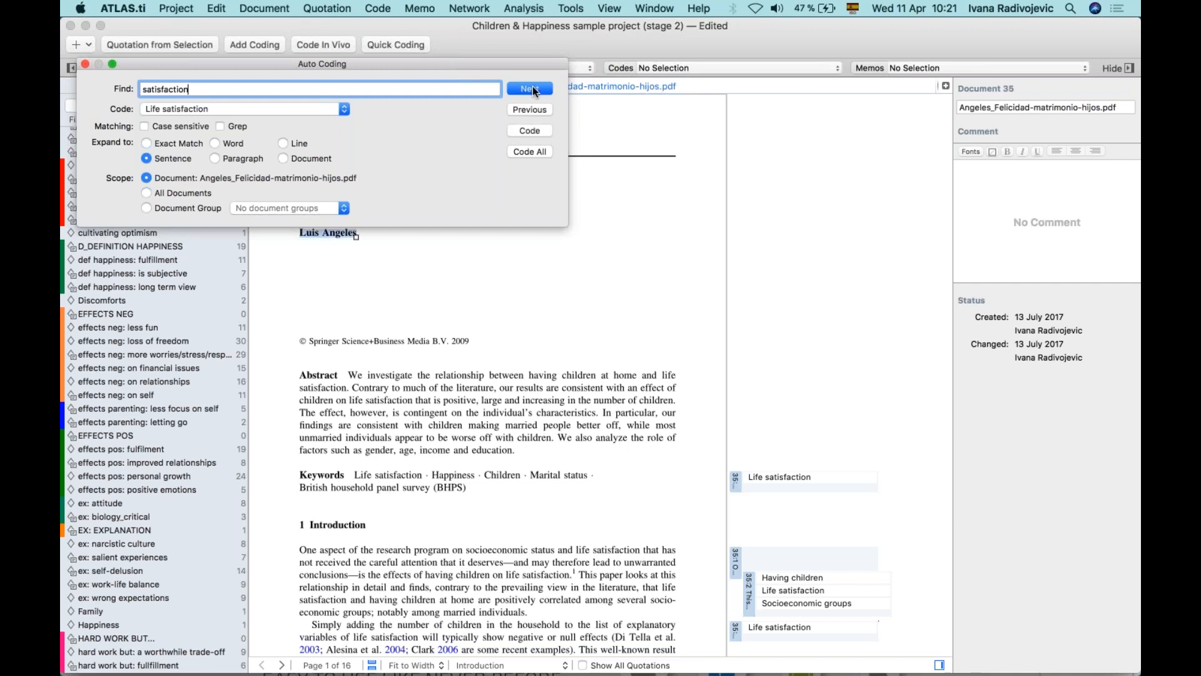
{"action": "left_click_drag", "start_coordinate": [442, 62], "coordinate": [548, 287]}
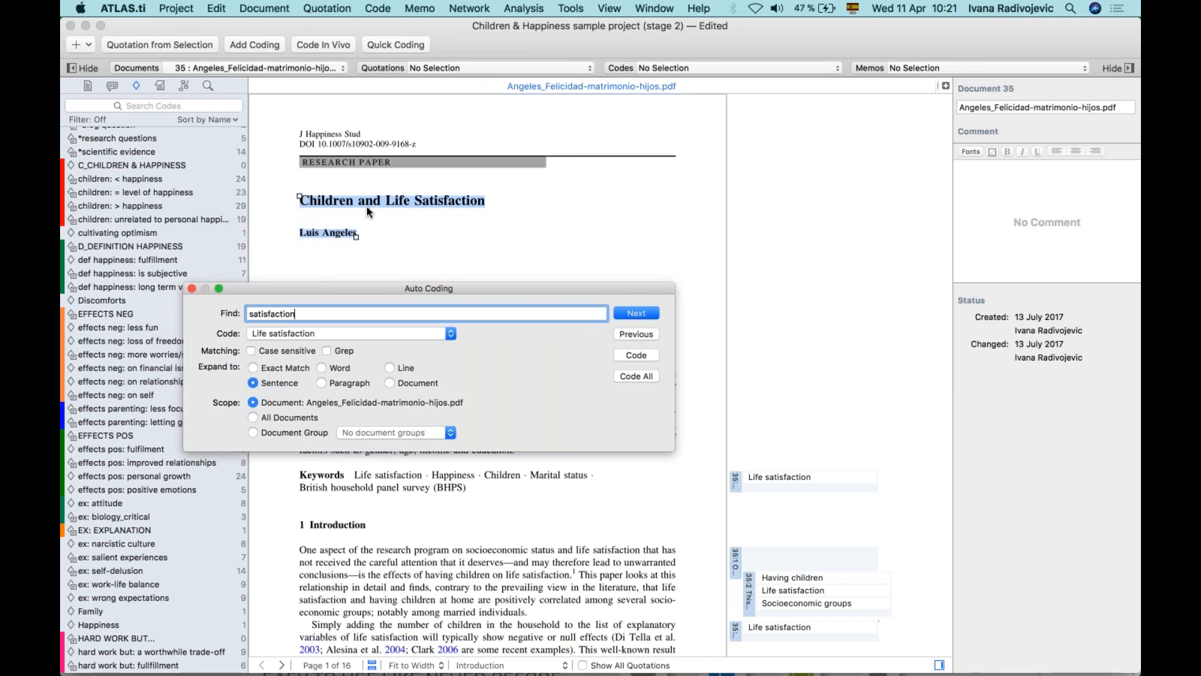
{"action": "left_click", "coordinate": [636, 314]}
{"action": "left_click_drag", "start_coordinate": [593, 292], "coordinate": [844, 112]}
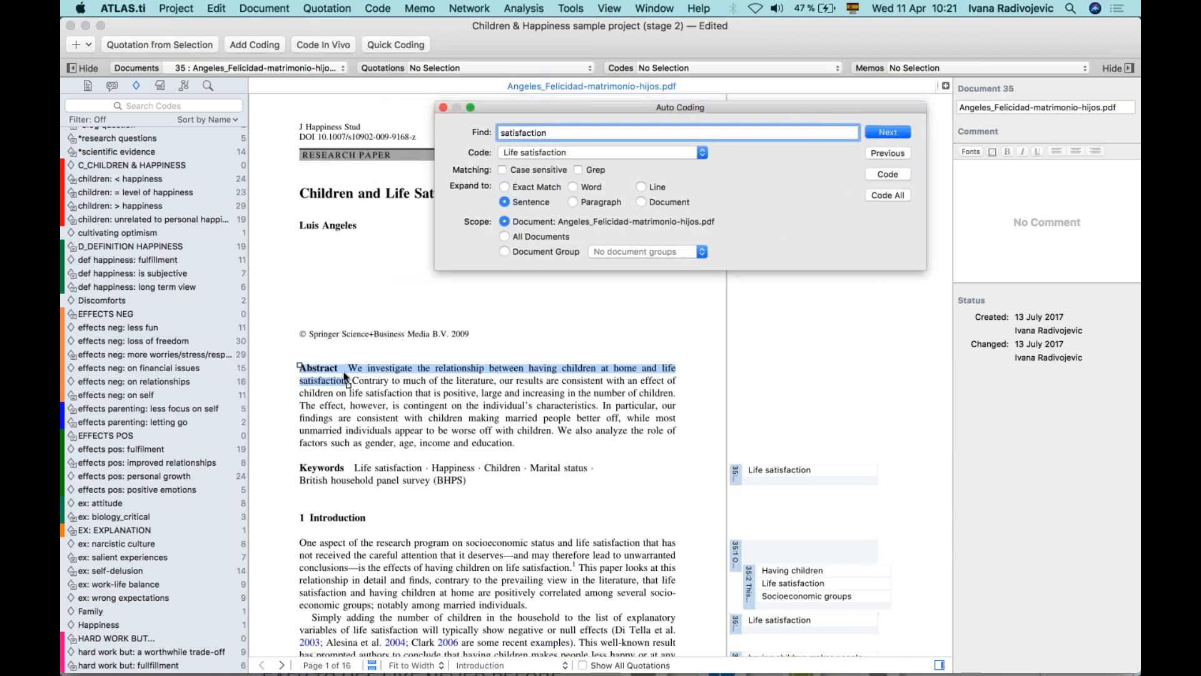
{"action": "left_click", "coordinate": [876, 137]}
{"action": "left_click", "coordinate": [876, 136]}
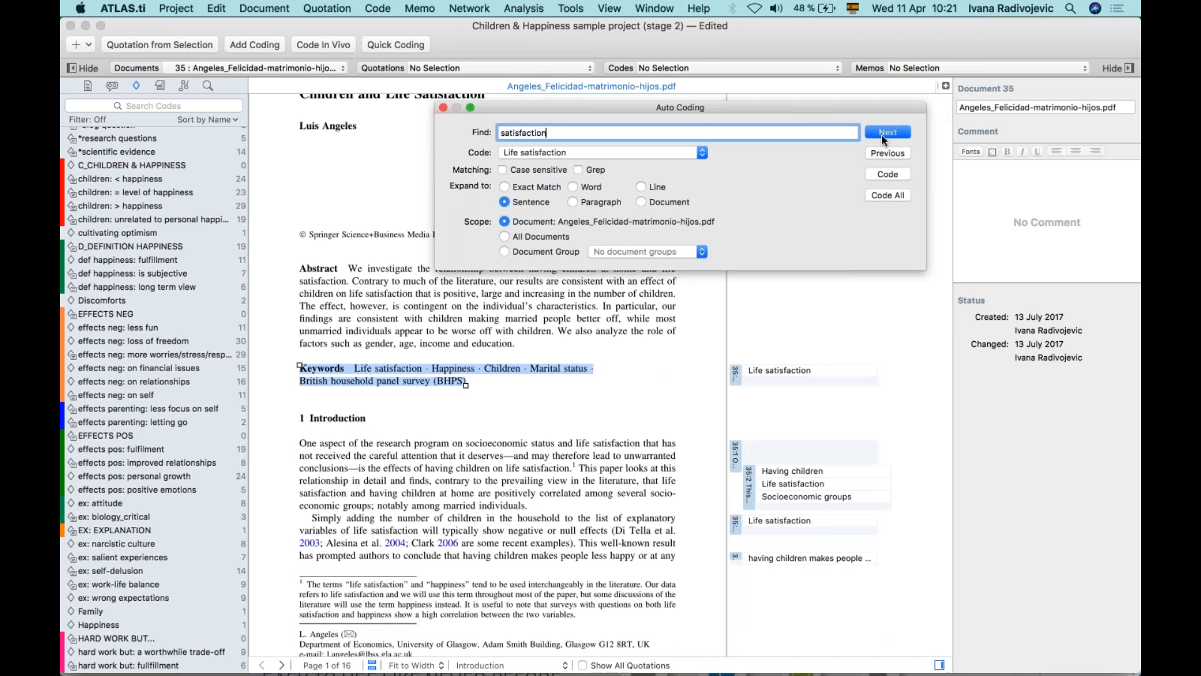
{"action": "left_click", "coordinate": [897, 132]}
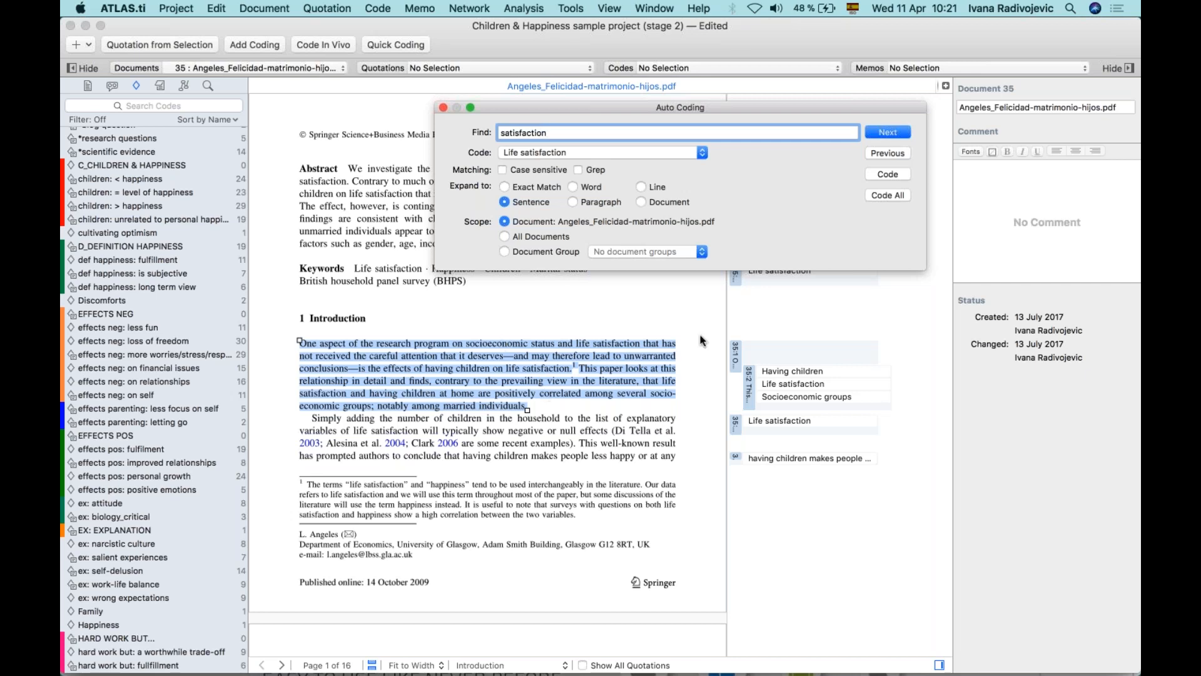
Code the "satisfaction" passages in the introduction one by one with Life satisfaction, skipping the ones that do not fit
{"action": "left_click", "coordinate": [888, 175]}
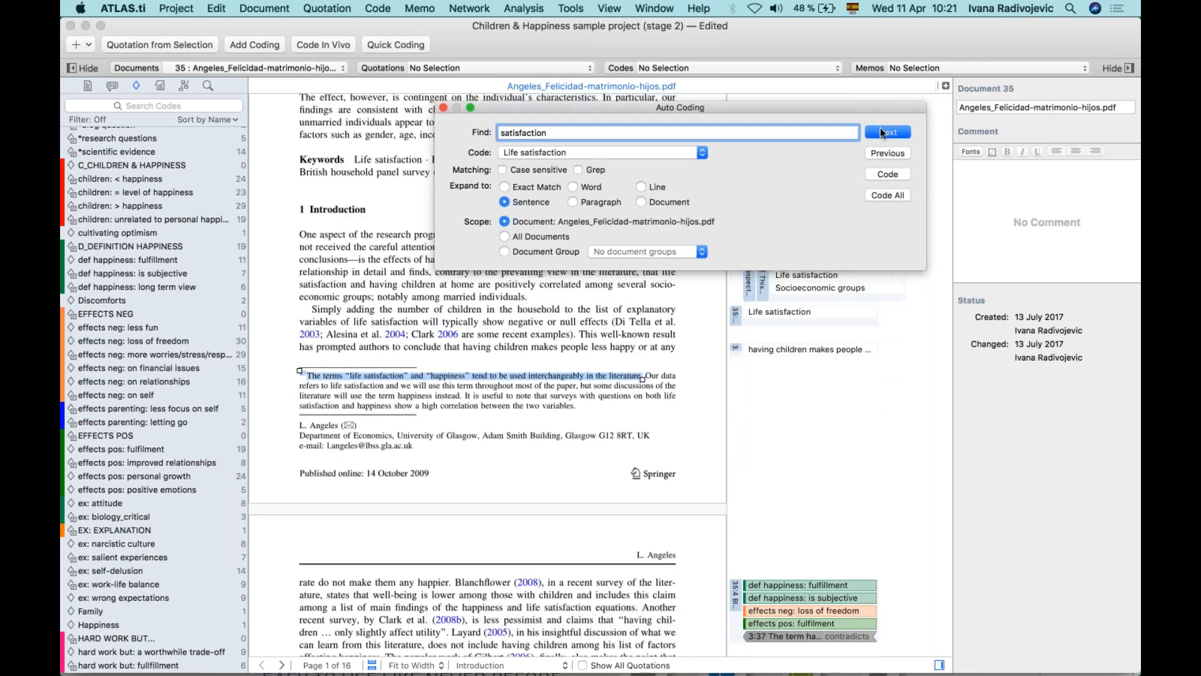
{"action": "left_click", "coordinate": [881, 130]}
{"action": "left_click", "coordinate": [880, 128]}
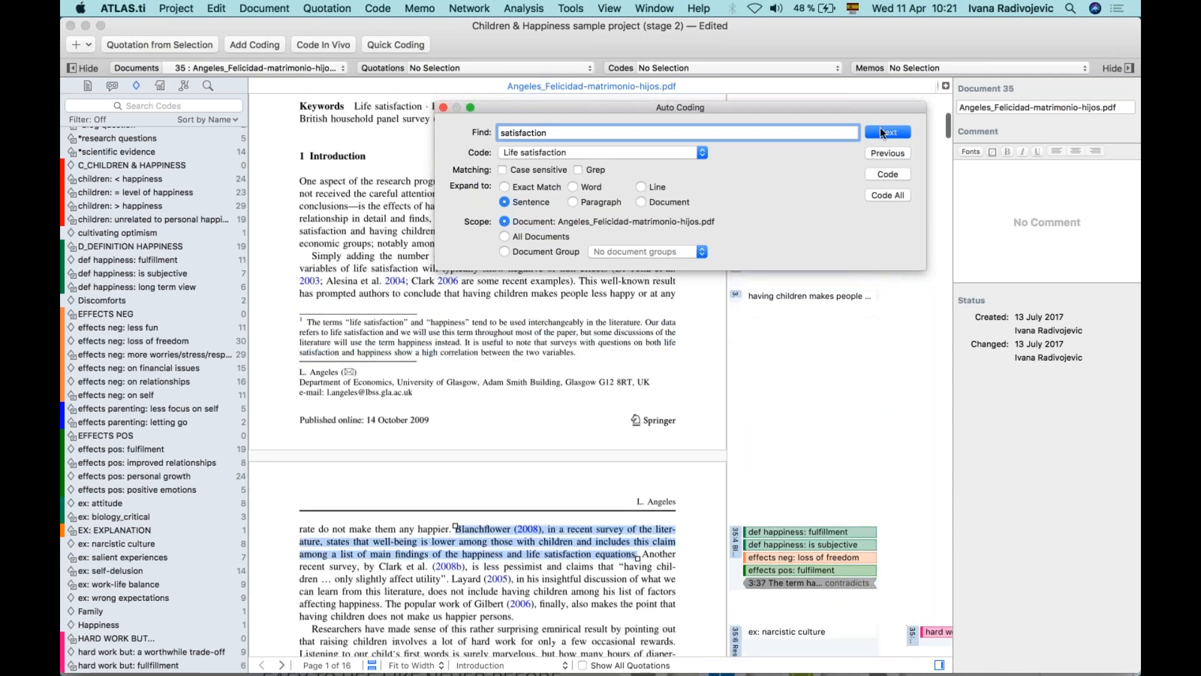
{"action": "left_click", "coordinate": [882, 177]}
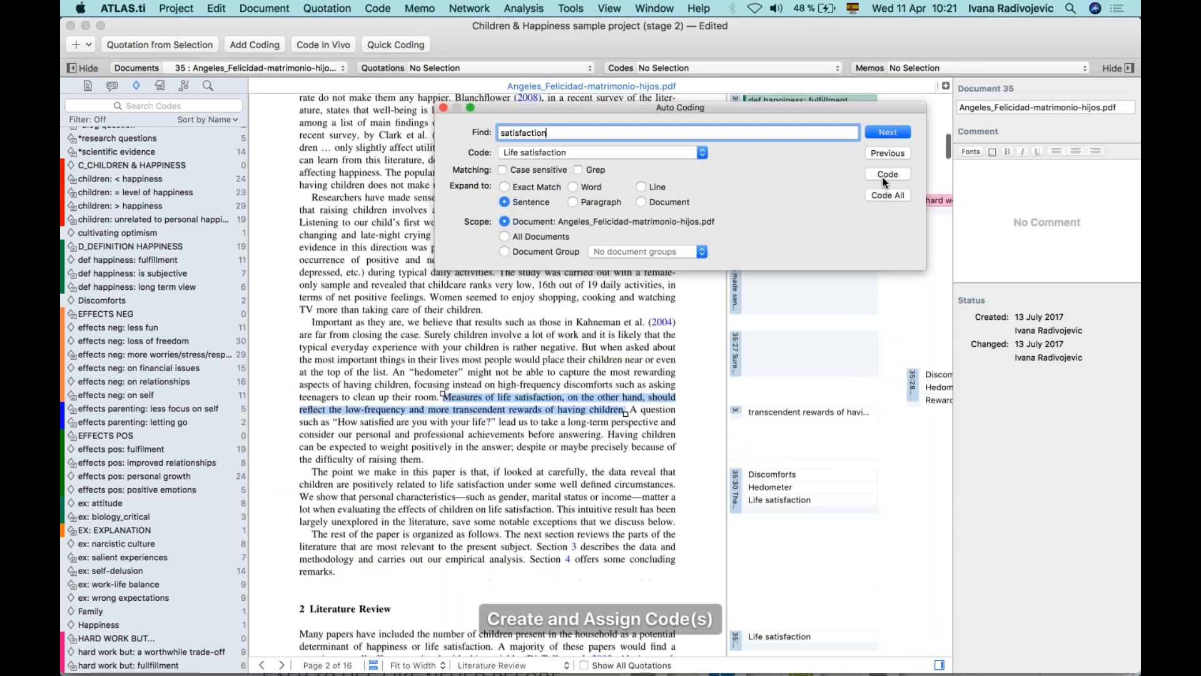
{"action": "left_click", "coordinate": [884, 174]}
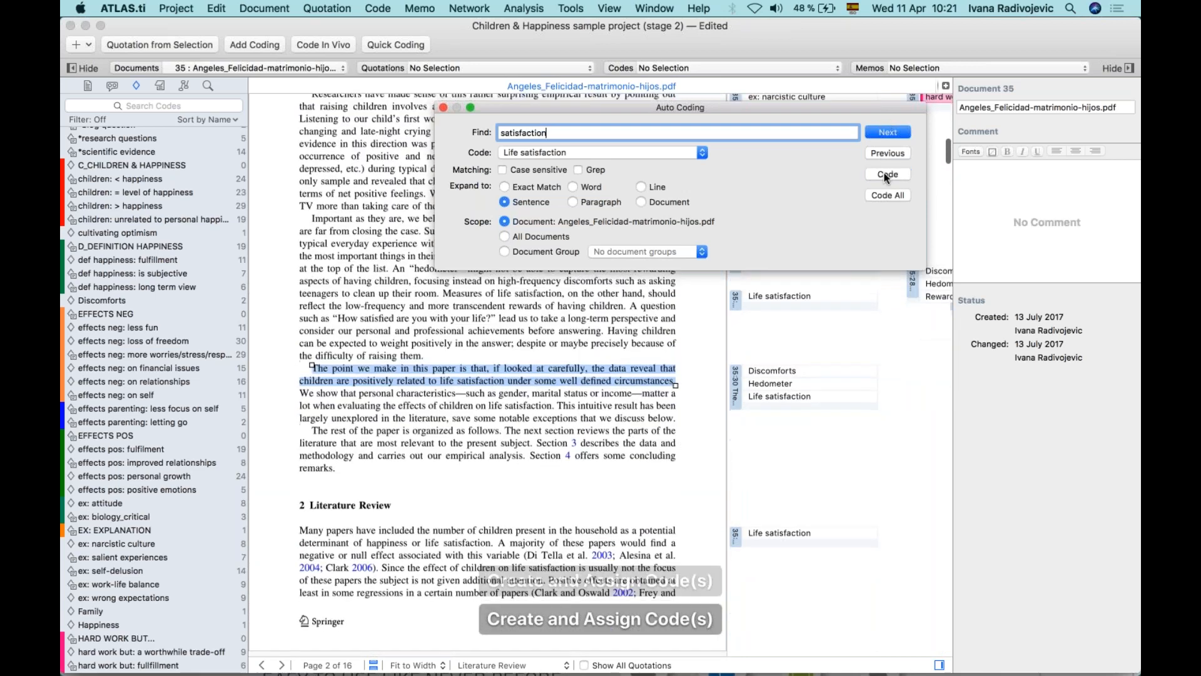
{"action": "left_click", "coordinate": [884, 174]}
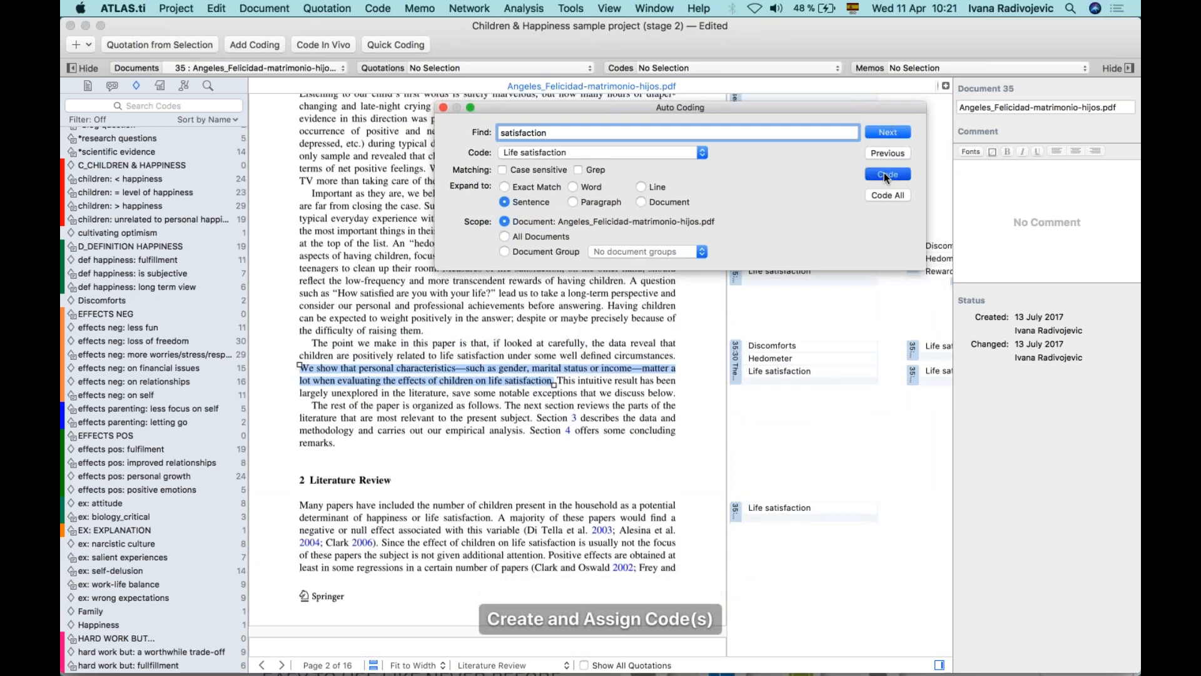
{"action": "left_click", "coordinate": [886, 175]}
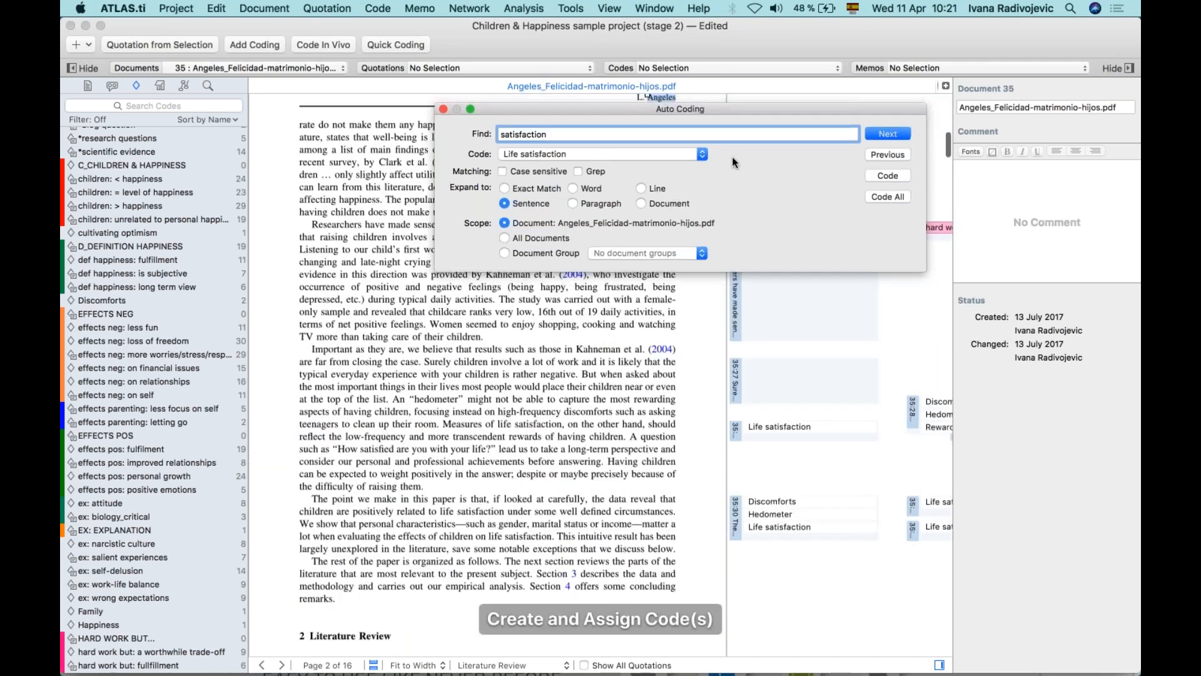
Code the next "satisfaction" match individually, apply Life satisfaction to all matches at once and close Auto Coding
{"action": "left_click_drag", "start_coordinate": [688, 107], "coordinate": [670, 178]}
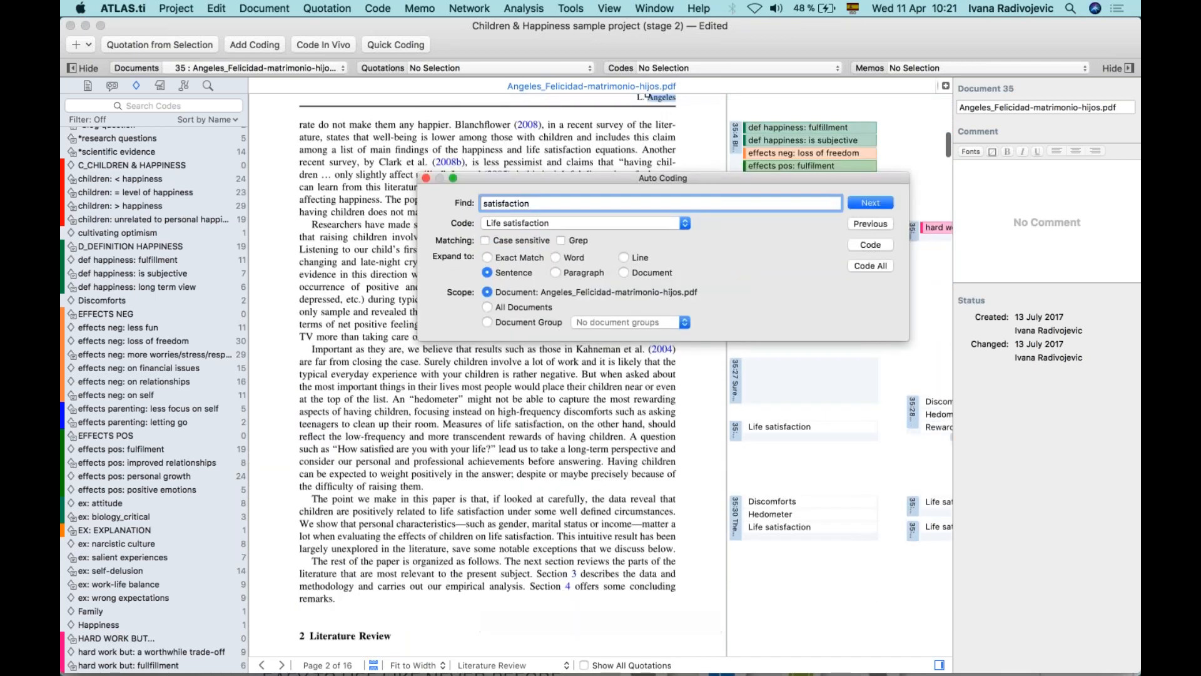
{"action": "left_click", "coordinate": [869, 203]}
{"action": "left_click", "coordinate": [857, 243]}
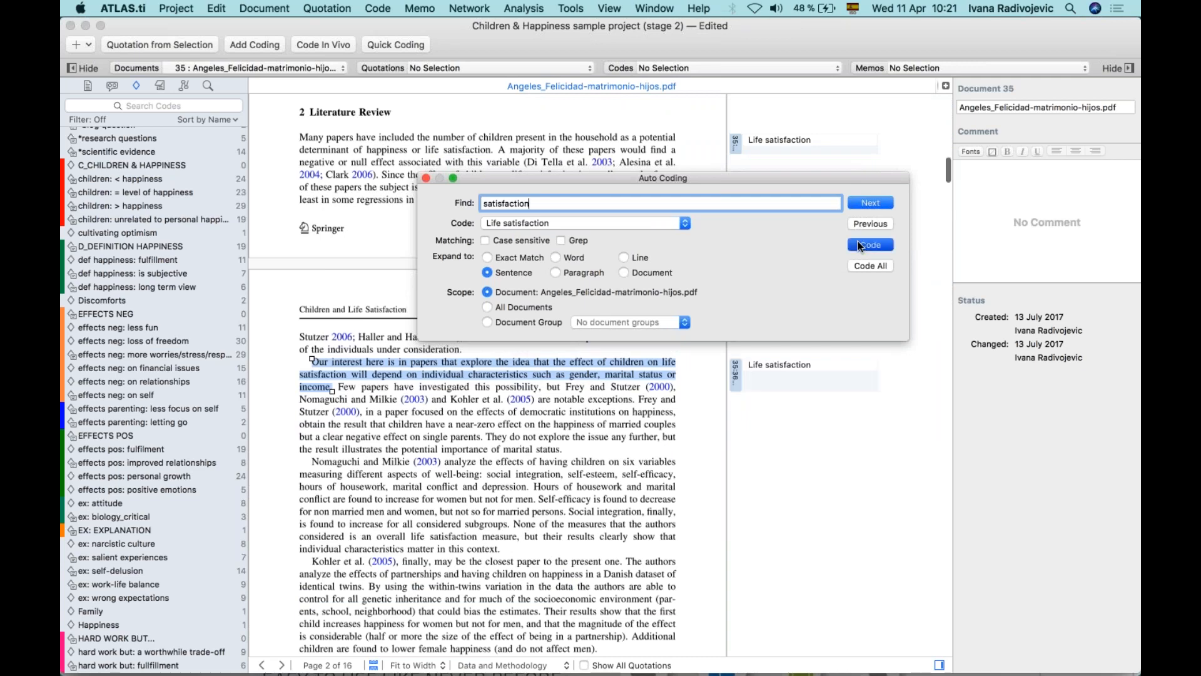
{"action": "left_click", "coordinate": [873, 265]}
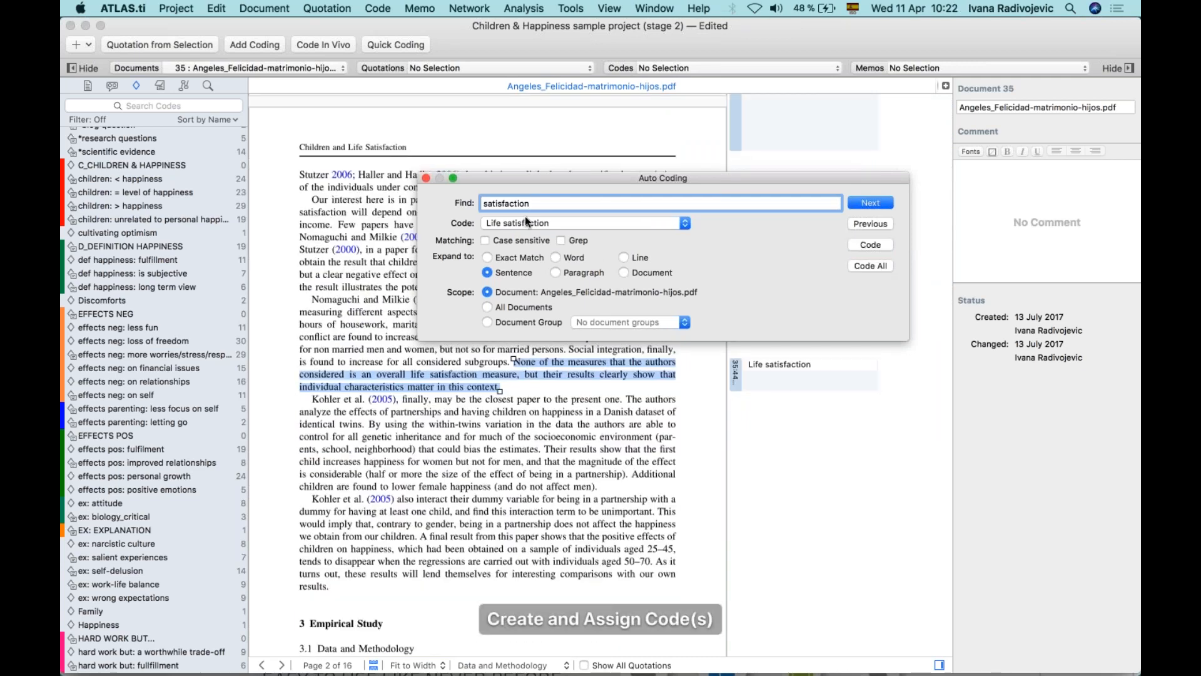
{"action": "left_click", "coordinate": [426, 177]}
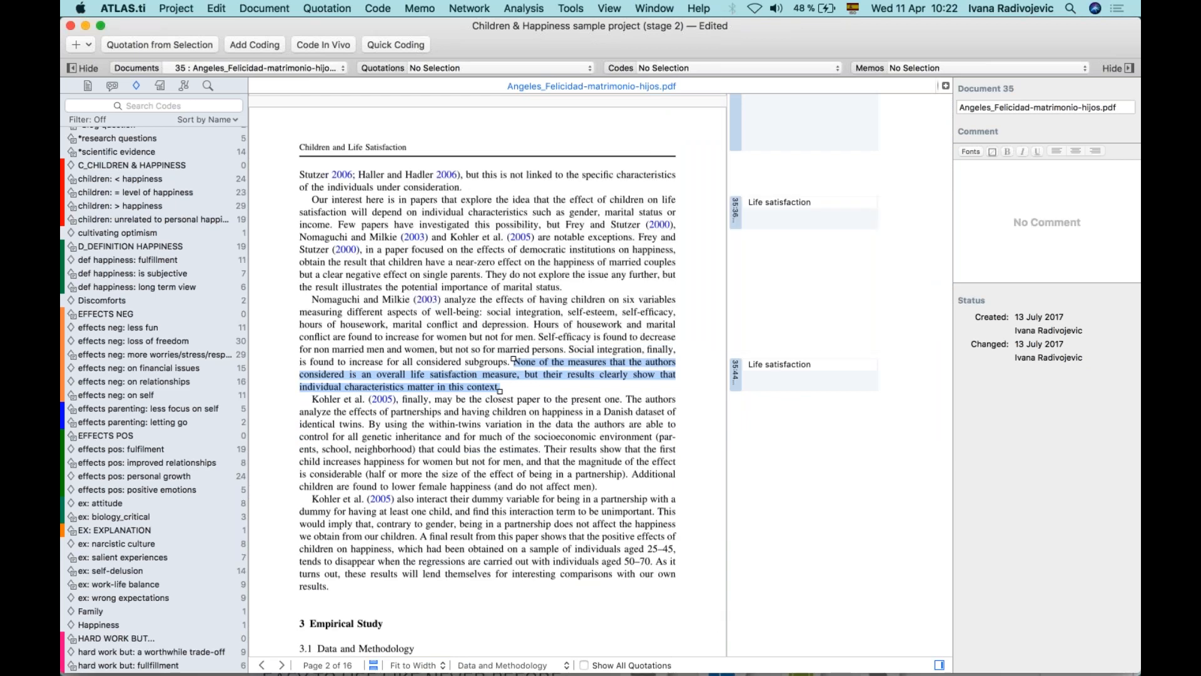
Check the auto-coded quotations and delete those made on the satisfaction column headings of Table 1
{"action": "scroll", "coordinate": [749, 392], "scroll_direction": "down", "scroll_amount": 10}
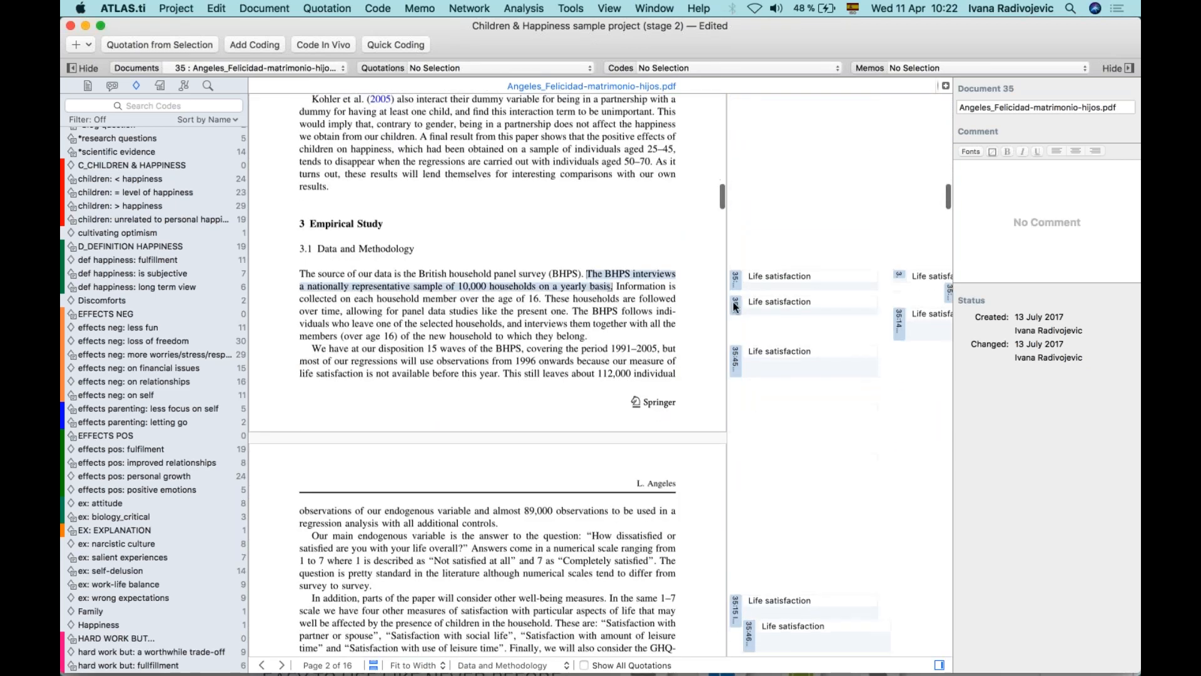
{"action": "scroll", "coordinate": [735, 395], "scroll_direction": "down", "scroll_amount": 8}
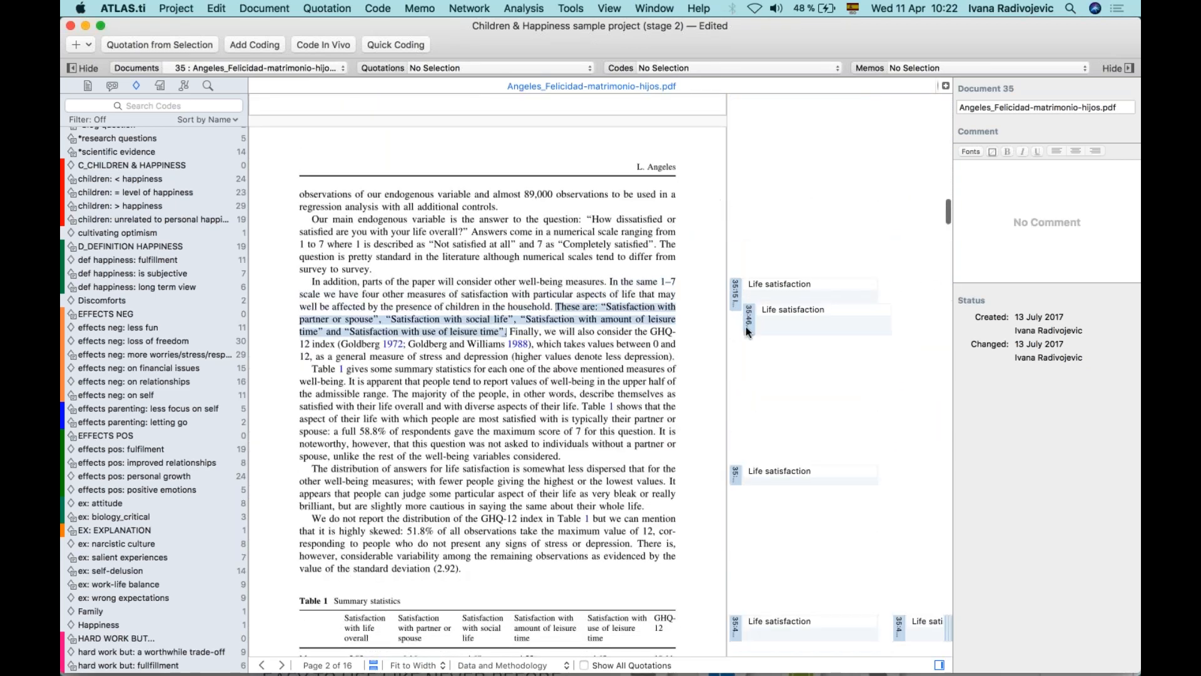
{"action": "left_click", "coordinate": [736, 474]}
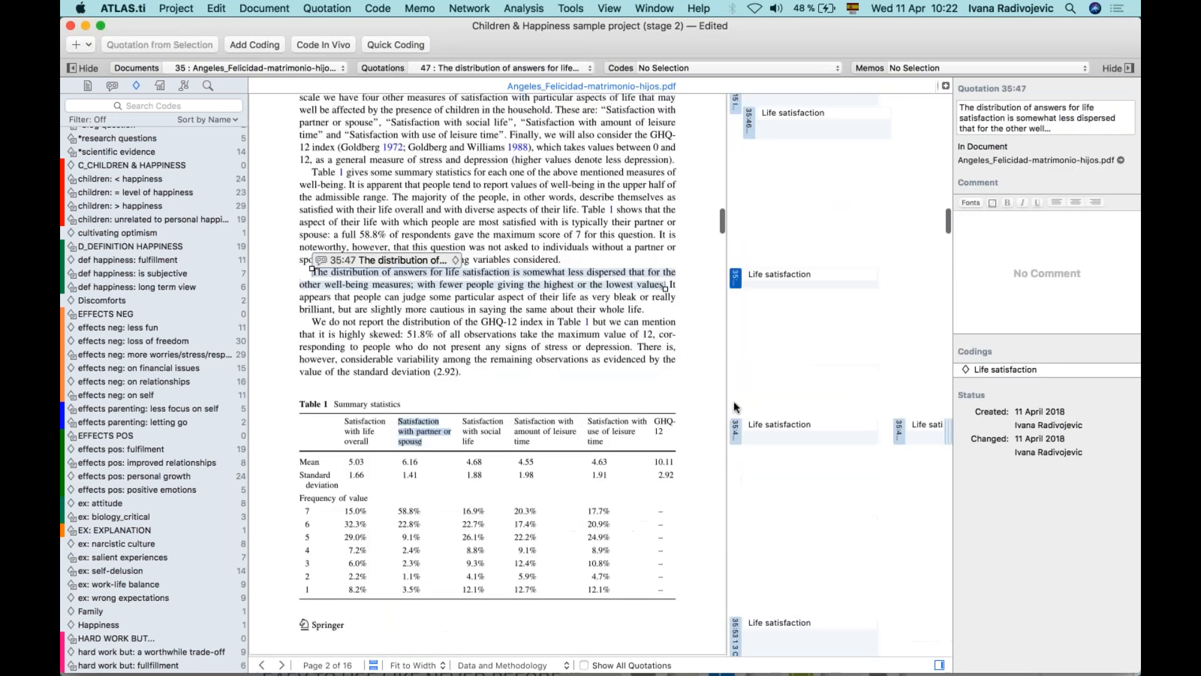
{"action": "left_click", "coordinate": [737, 430]}
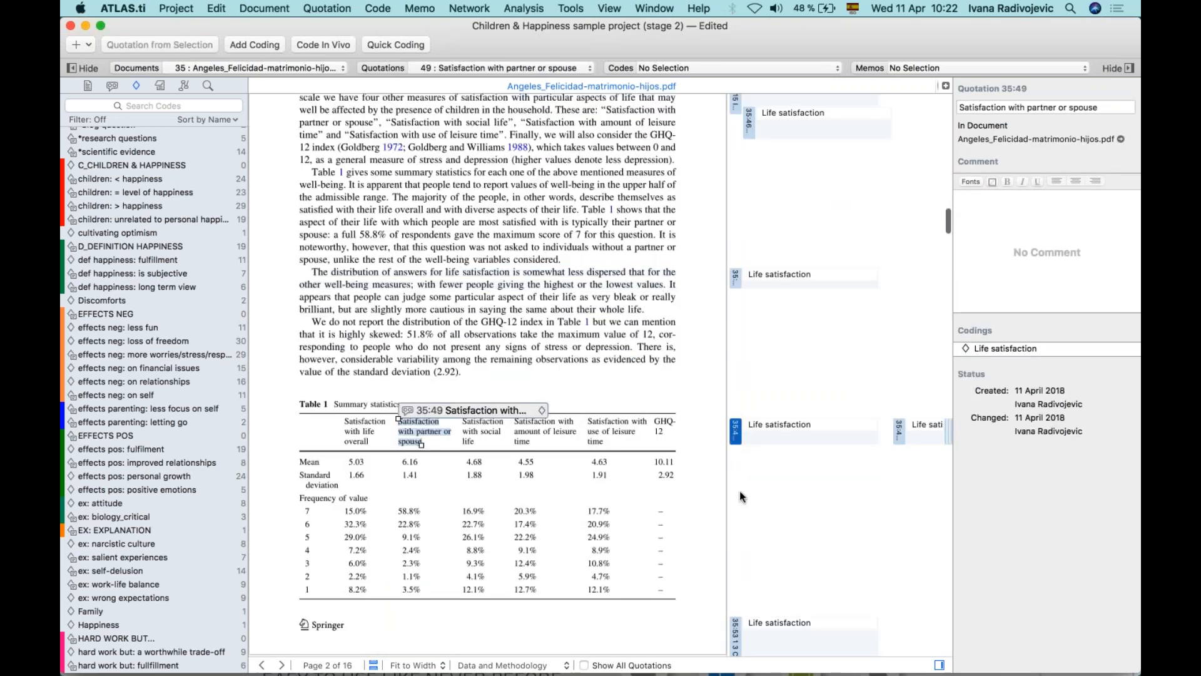
{"action": "scroll", "coordinate": [476, 375], "scroll_direction": "down", "scroll_amount": 3}
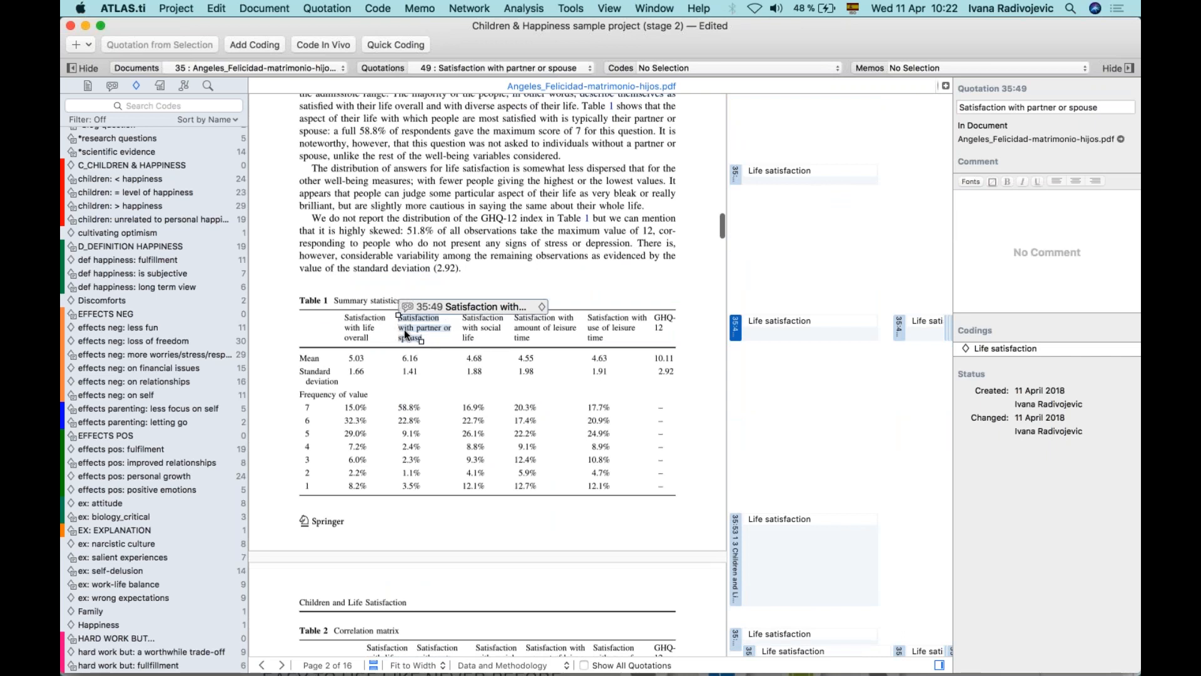
{"action": "right_click", "coordinate": [735, 338]}
{"action": "left_click", "coordinate": [751, 401]}
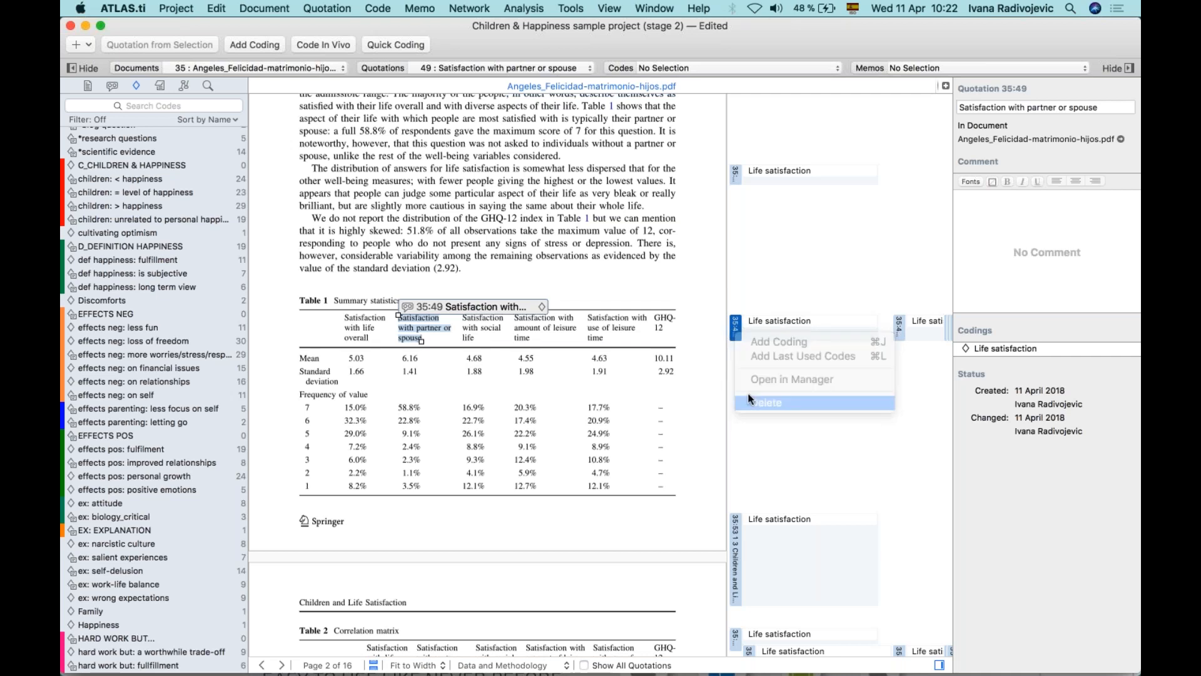
{"action": "right_click", "coordinate": [734, 330]}
{"action": "left_click", "coordinate": [754, 404]}
{"action": "right_click", "coordinate": [735, 335]}
{"action": "left_click", "coordinate": [755, 401]}
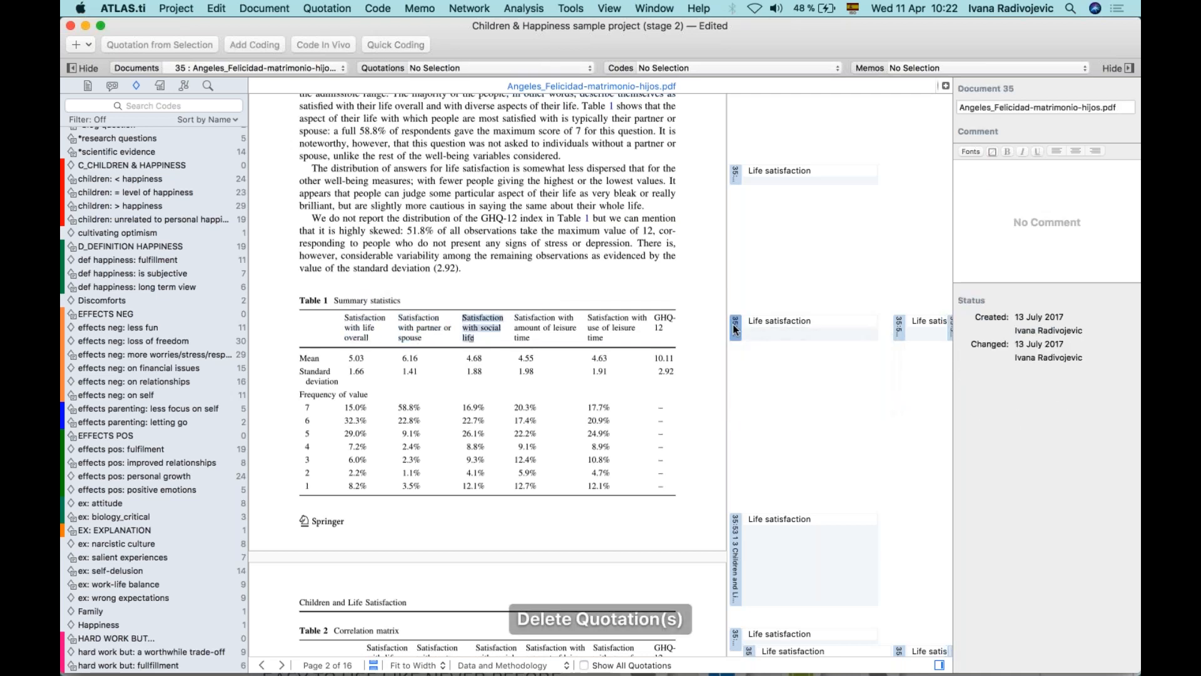
{"action": "right_click", "coordinate": [734, 327]}
{"action": "left_click", "coordinate": [749, 392]}
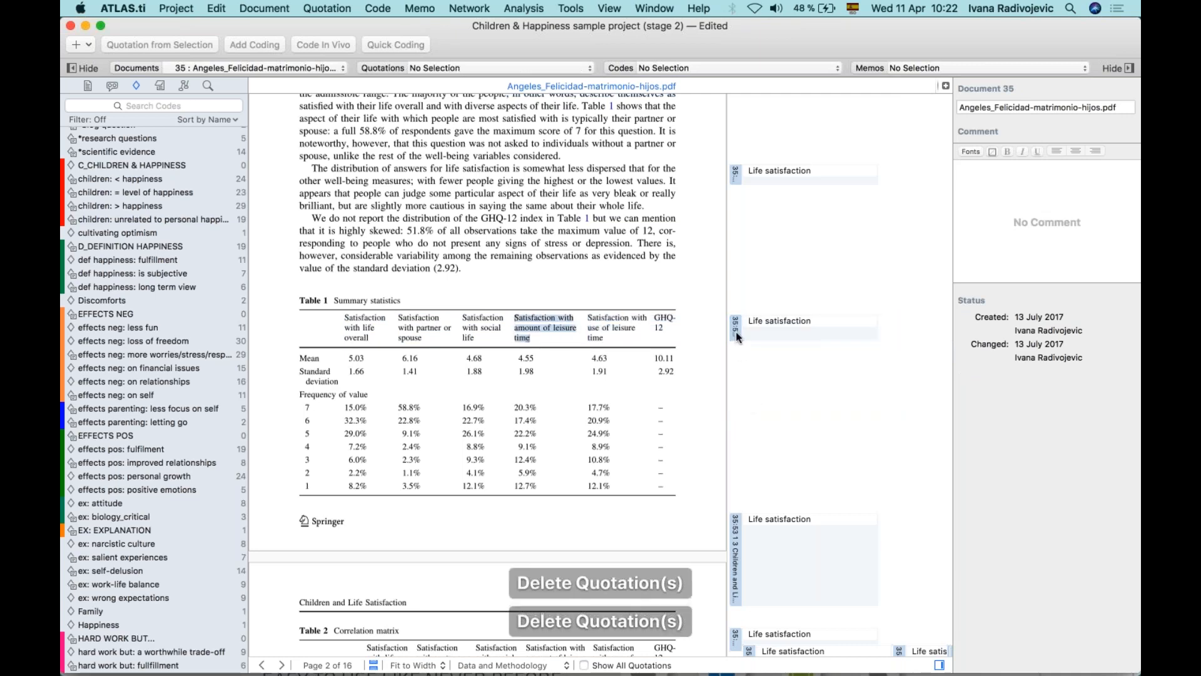
{"action": "right_click", "coordinate": [736, 333]}
{"action": "left_click", "coordinate": [754, 399]}
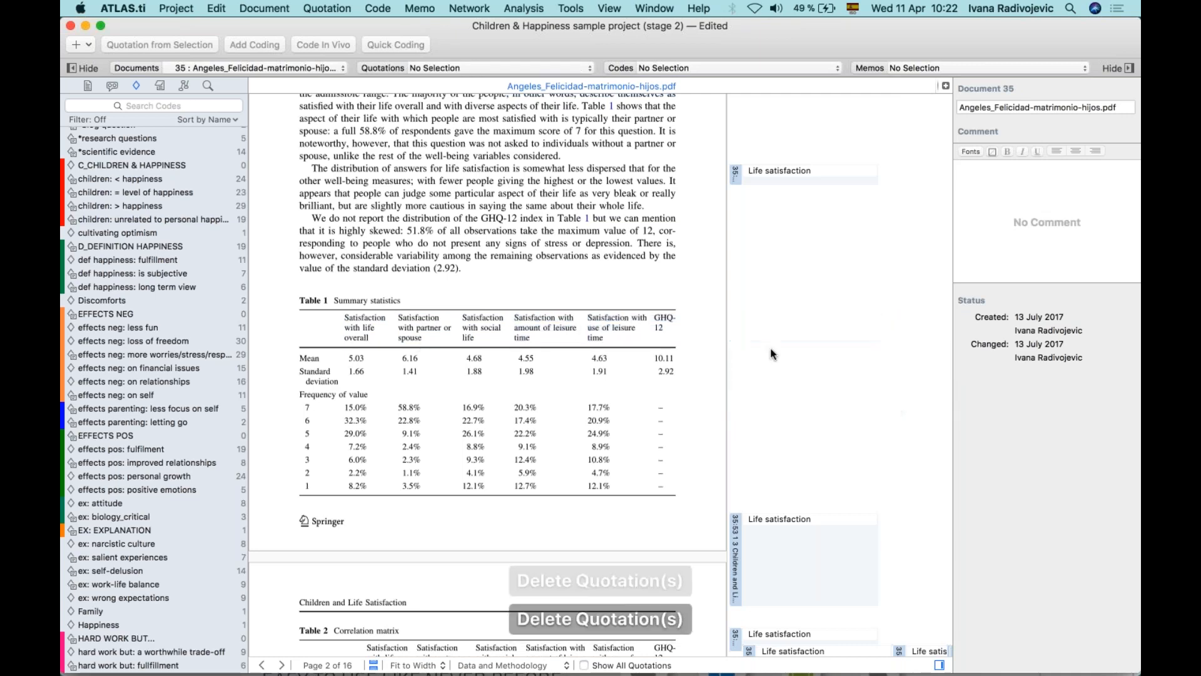
Replace everything after the author's surname in the document's name with "(Children and Life Satisfaction)"
{"action": "scroll", "coordinate": [770, 354], "scroll_direction": "down", "scroll_amount": 15}
{"action": "scroll", "coordinate": [563, 375], "scroll_direction": "down", "scroll_amount": 10}
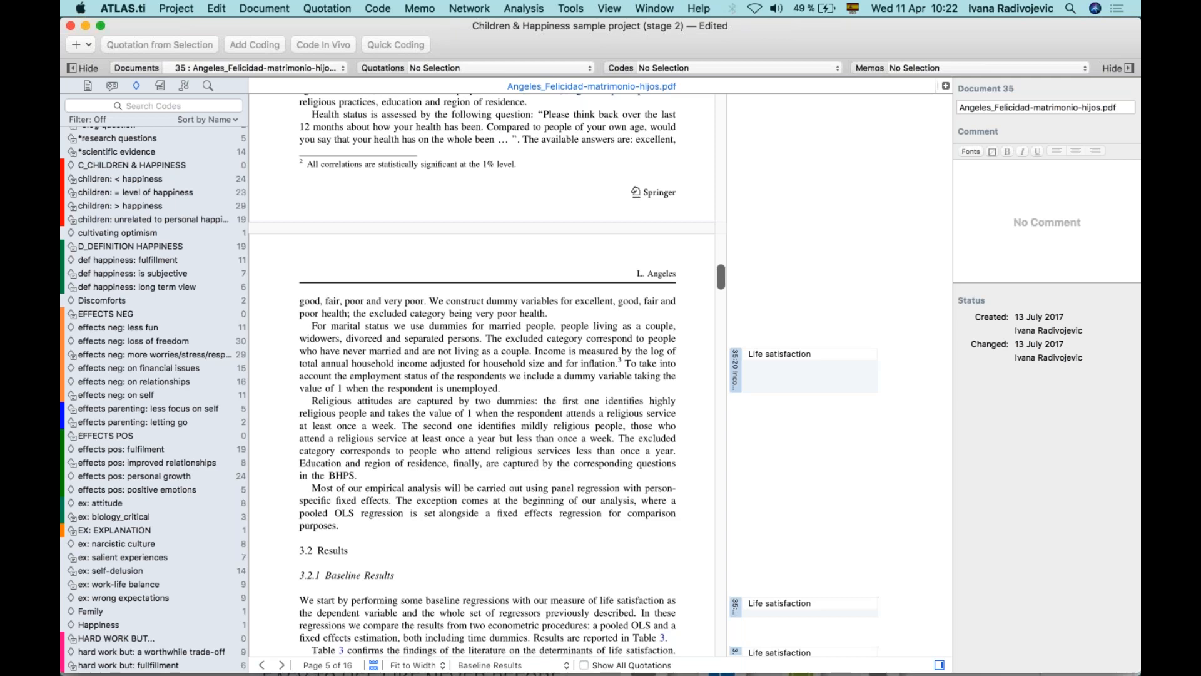
{"action": "scroll", "coordinate": [611, 365], "scroll_direction": "up", "scroll_amount": 20}
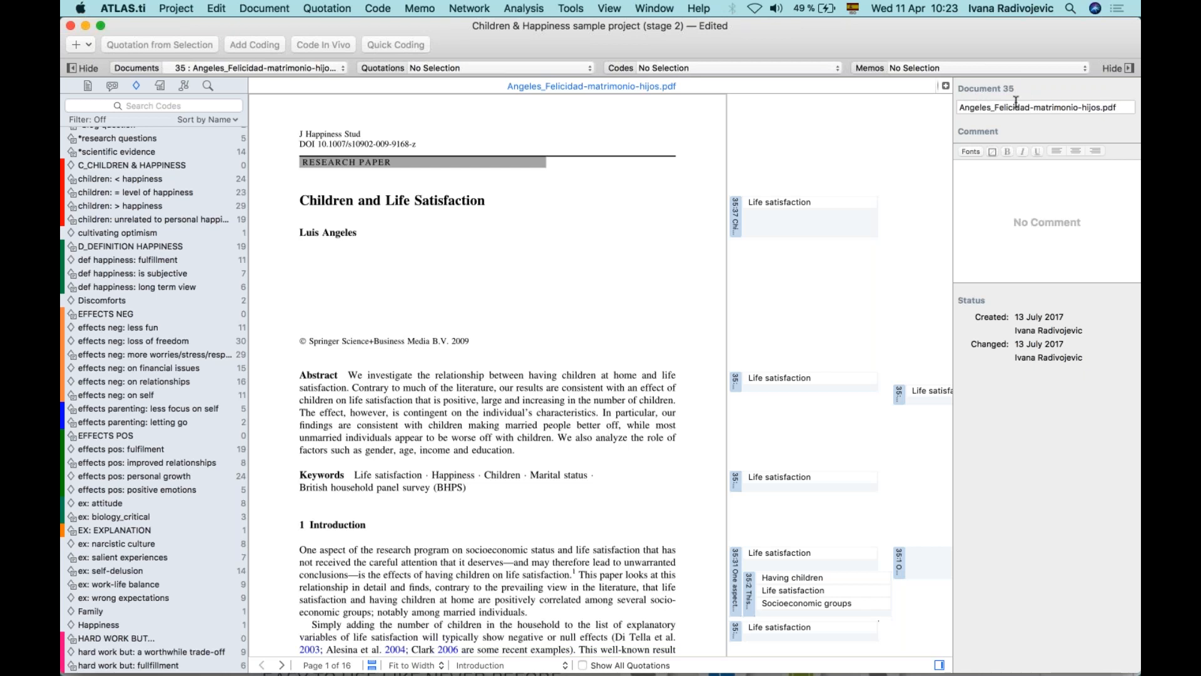
{"action": "left_click", "coordinate": [994, 108]}
{"action": "key", "text": "BackSpace"}
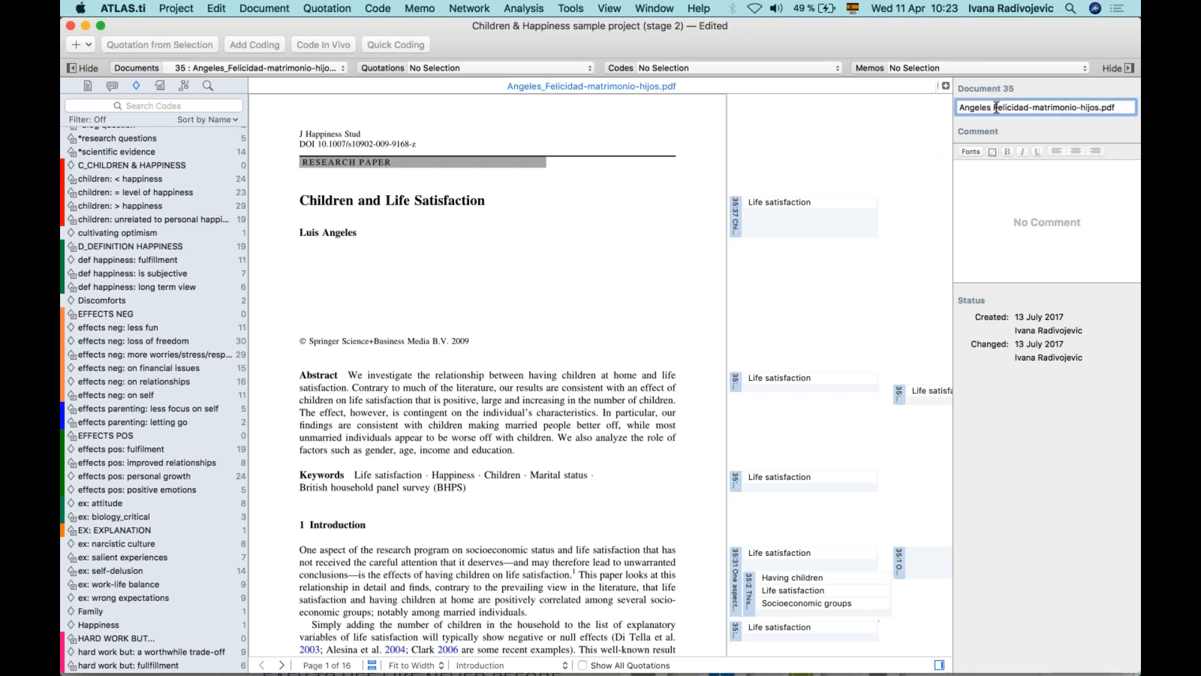
{"action": "key", "text": "shift+super+Right"}
{"action": "key", "text": "BackSpace"}
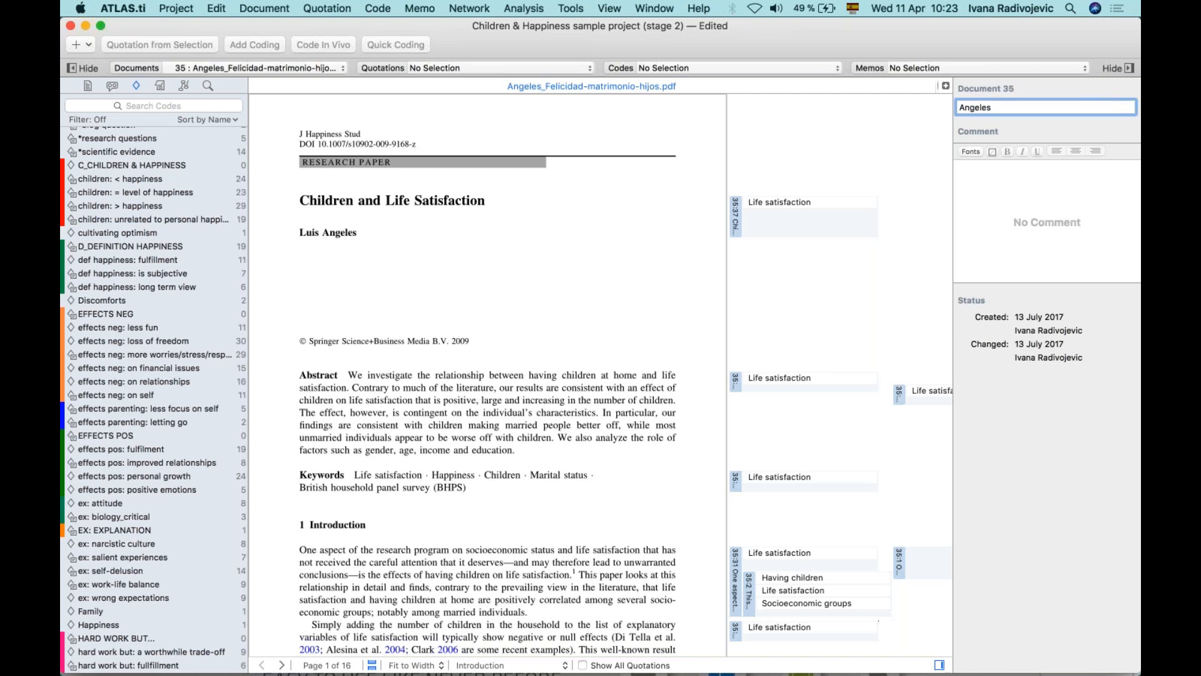
{"action": "type", "text": "(Children and Life Satisfaction)"}
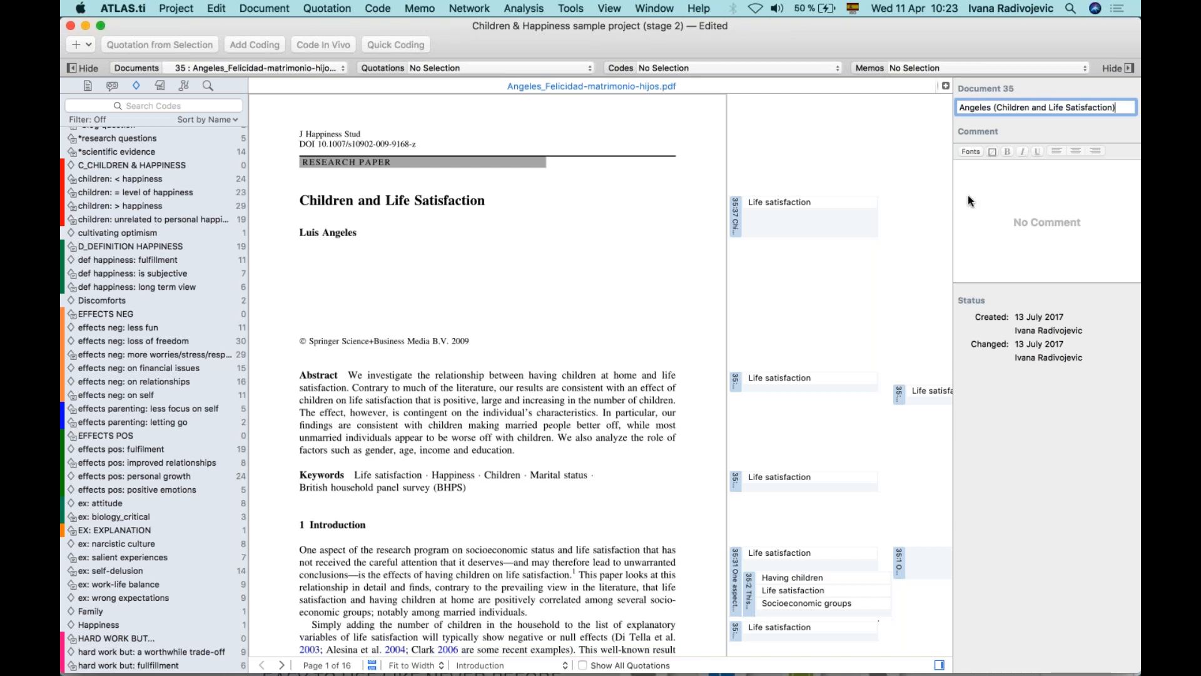
Insert the publication year 2009 after the author's surname in the document's name and apply the new name
{"action": "scroll", "coordinate": [479, 249], "scroll_direction": "down", "scroll_amount": 5}
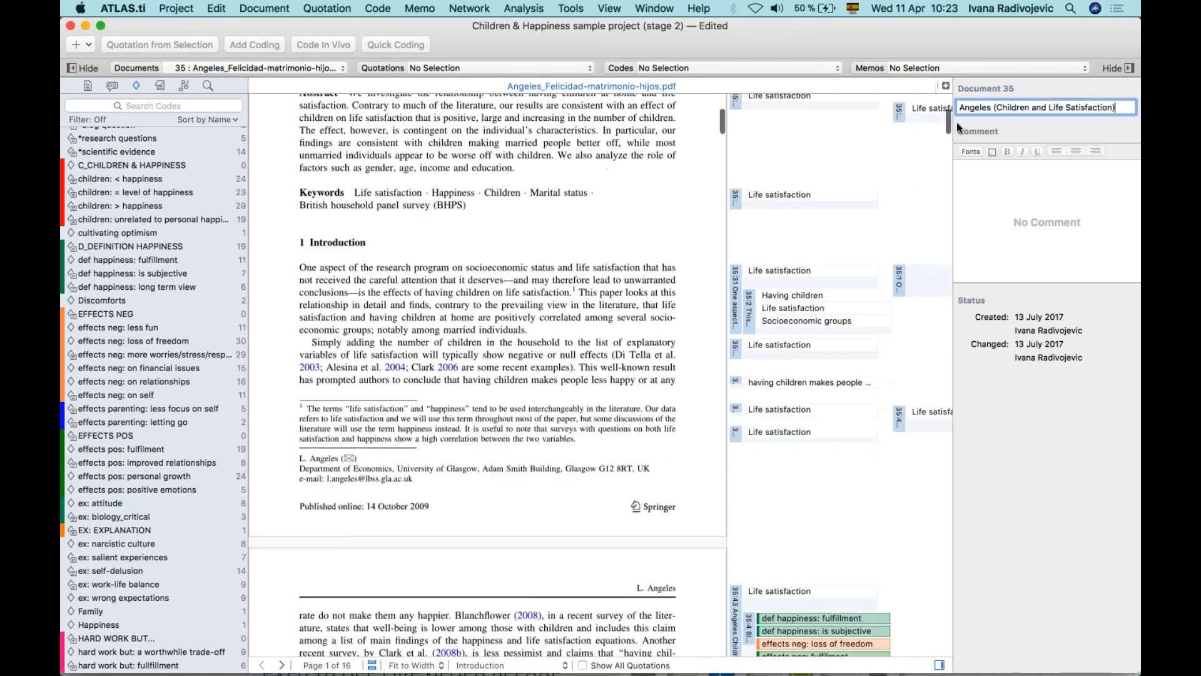
{"action": "left_click", "coordinate": [991, 107]}
{"action": "type", "text": "2009"}
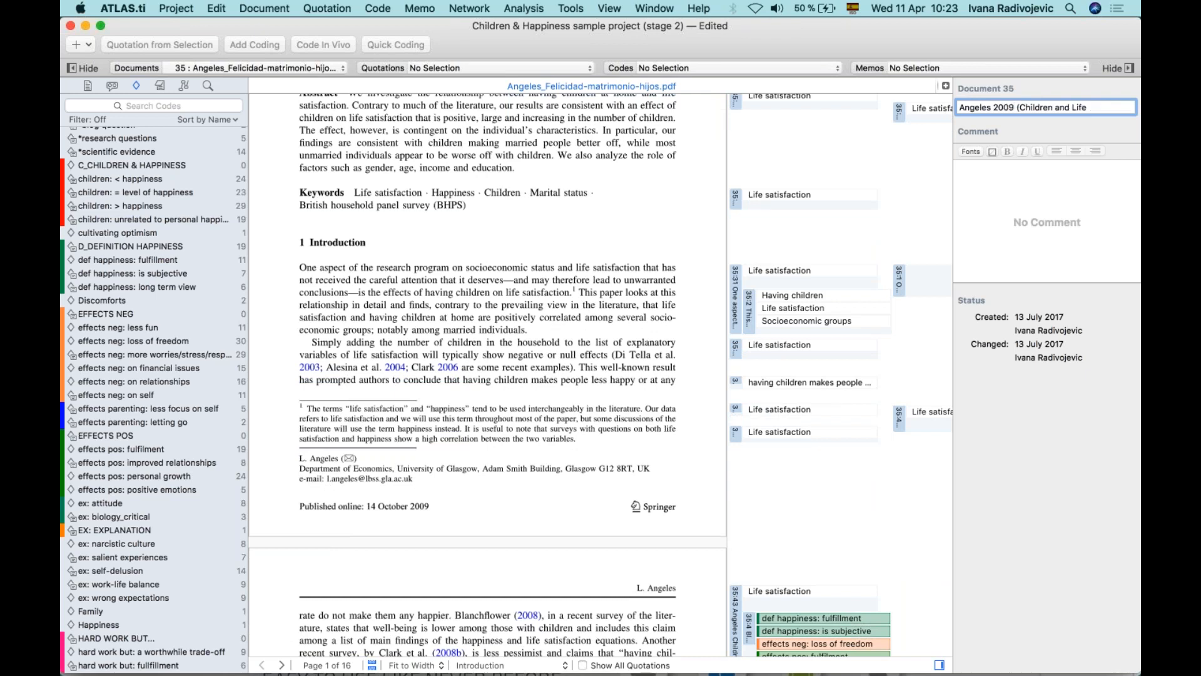
{"action": "scroll", "coordinate": [633, 231], "scroll_direction": "up", "scroll_amount": 5}
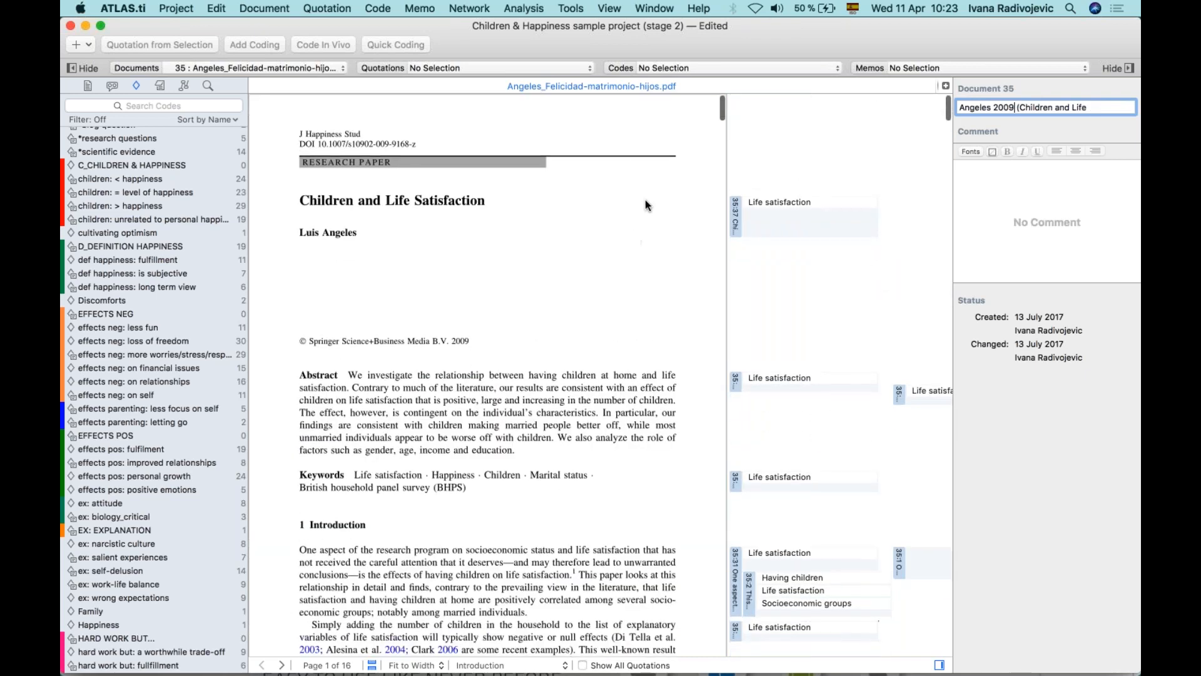
{"action": "left_click", "coordinate": [647, 141]}
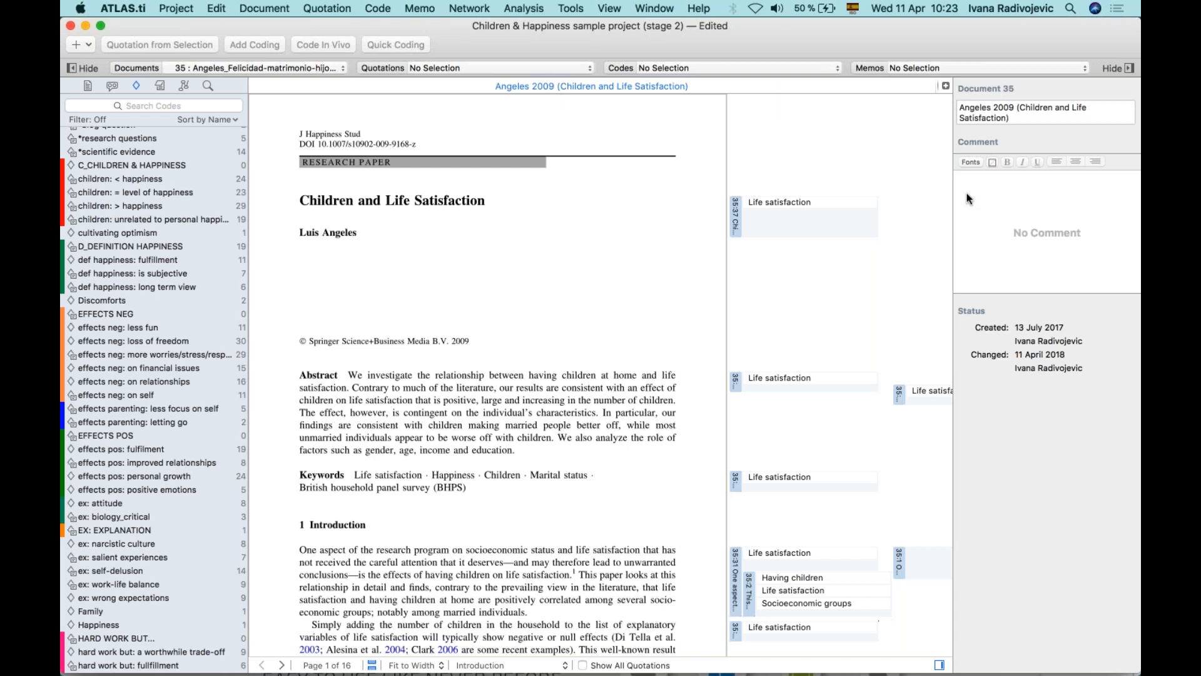
Add the comment "Full reference, APA style" to the Children and Life Satisfaction paper
{"action": "left_click", "coordinate": [998, 212]}
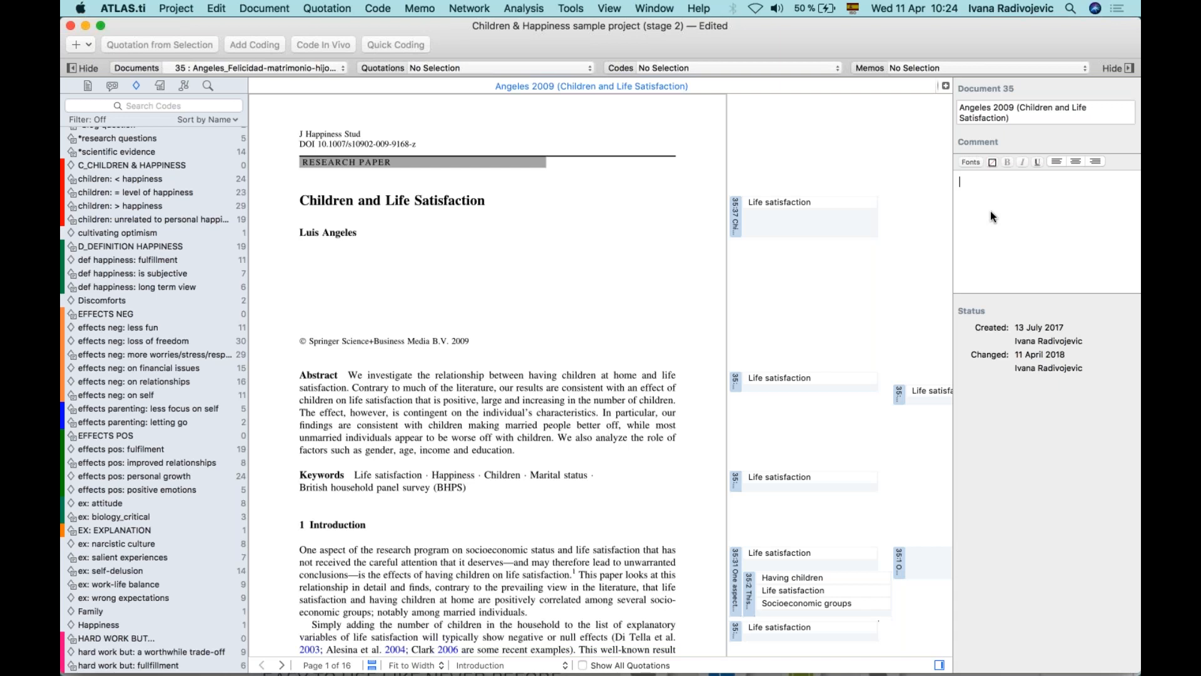
{"action": "left_click", "coordinate": [480, 236]}
{"action": "left_click", "coordinate": [995, 248]}
{"action": "type", "text": "Full re"}
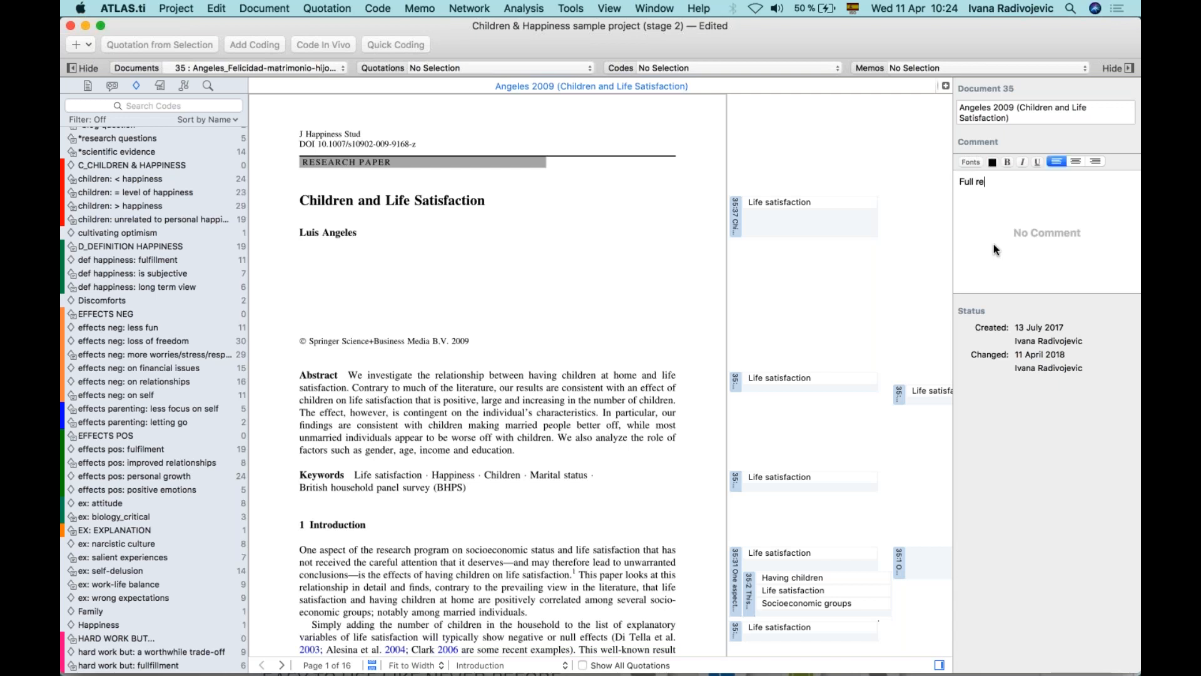
{"action": "type", "text": "ference, APA style"}
Rename the Life satisfaction code as "Satisfaction with life"
{"action": "left_click", "coordinate": [787, 203]}
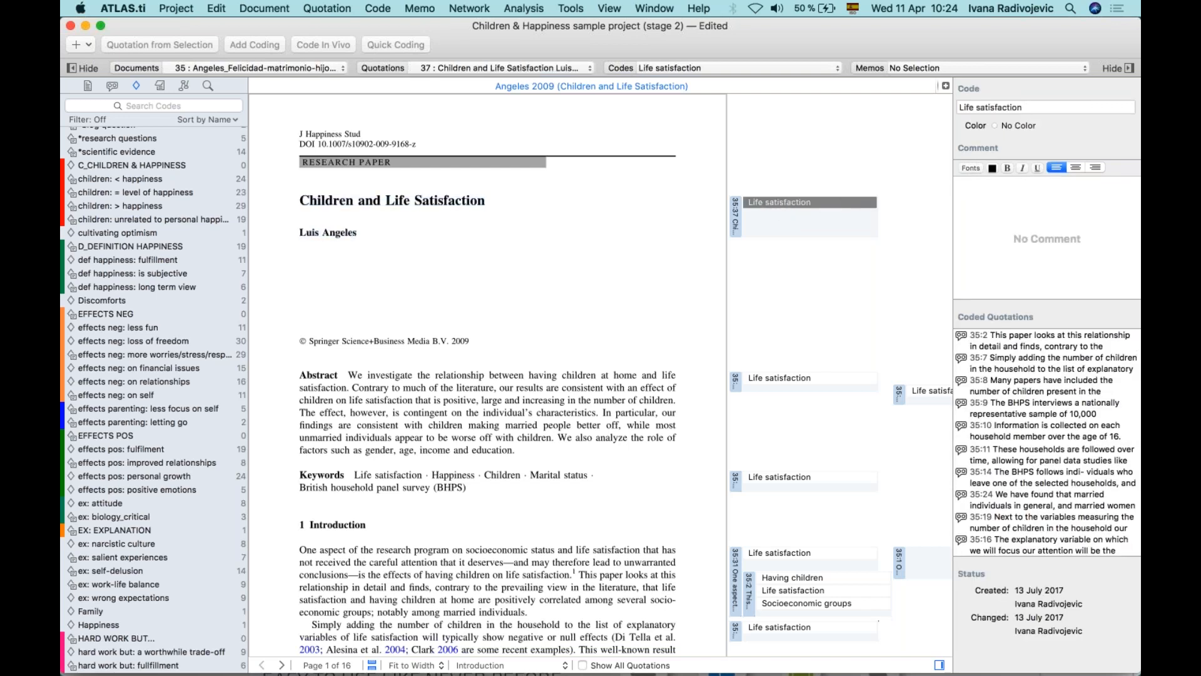
{"action": "left_click", "coordinate": [1031, 106]}
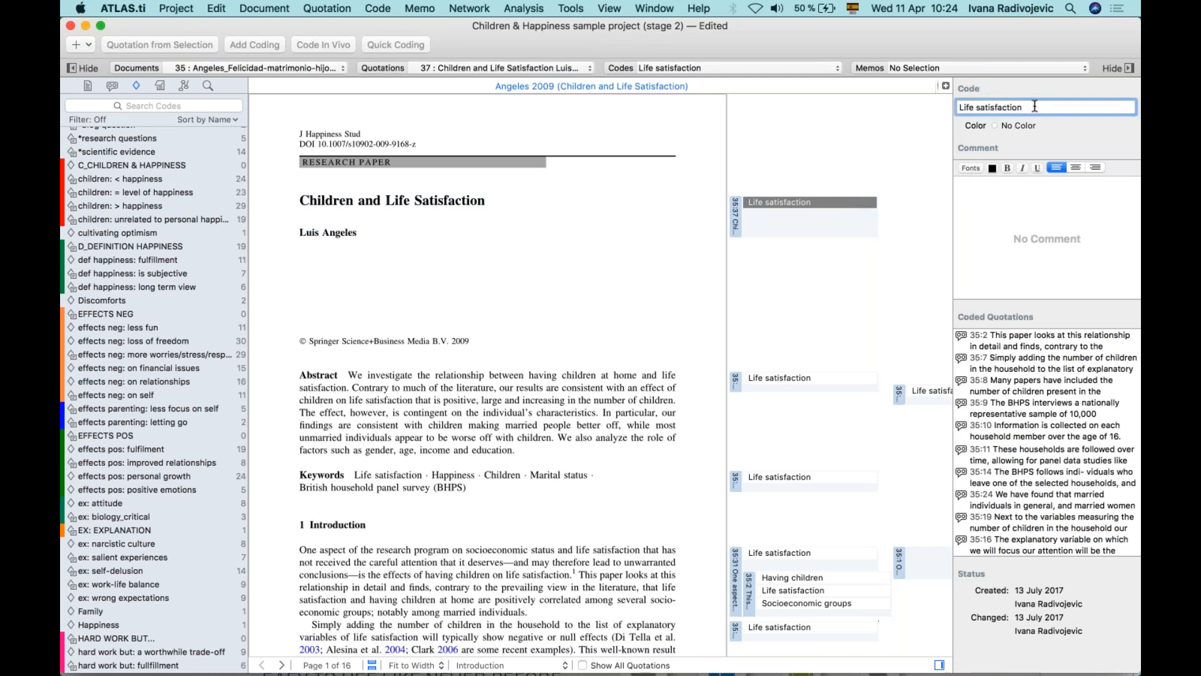
{"action": "key", "text": "BackSpace"}
{"action": "key", "text": "BackSpace"}
{"action": "key", "text": "BackSpace"}
{"action": "key", "text": "BackSpace"}
{"action": "key", "text": "BackSpace"}
{"action": "key", "text": "BackSpace"}
{"action": "key", "text": "BackSpace"}
{"action": "key", "text": "BackSpace"}
{"action": "key", "text": "BackSpace"}
{"action": "key", "text": "BackSpace"}
{"action": "key", "text": "BackSpace"}
{"action": "key", "text": "super+a"}
{"action": "type", "text": "S"}
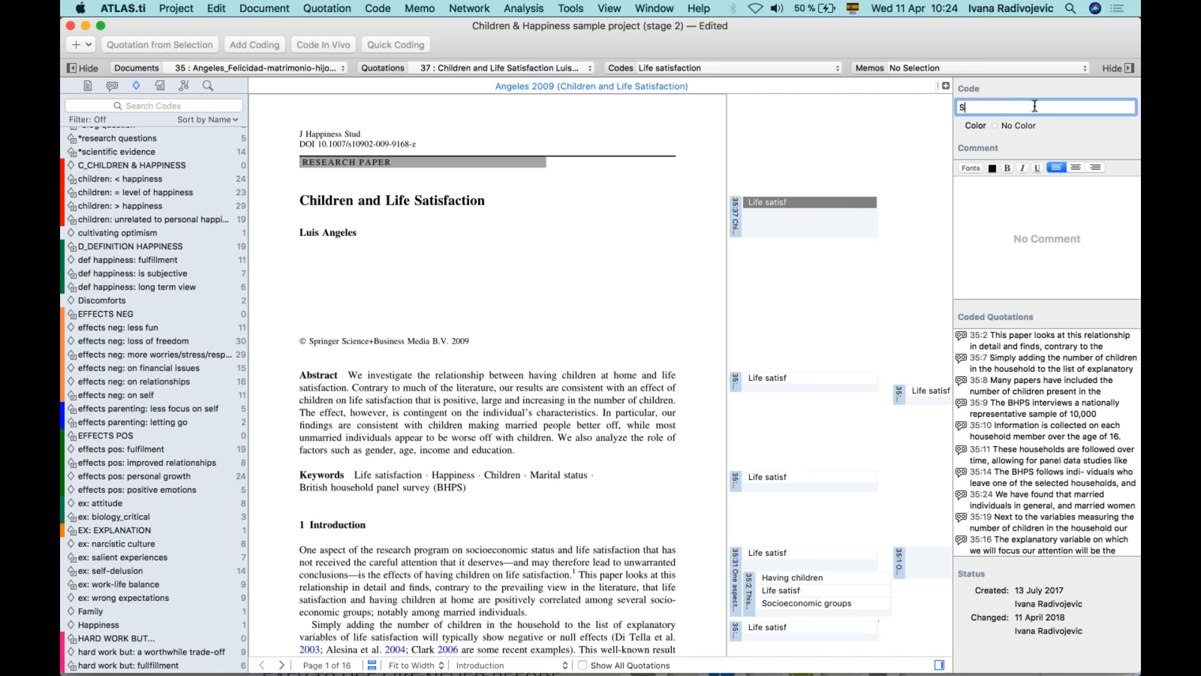
{"action": "type", "text": "atisfaction with life"}
{"action": "left_click", "coordinate": [832, 277]}
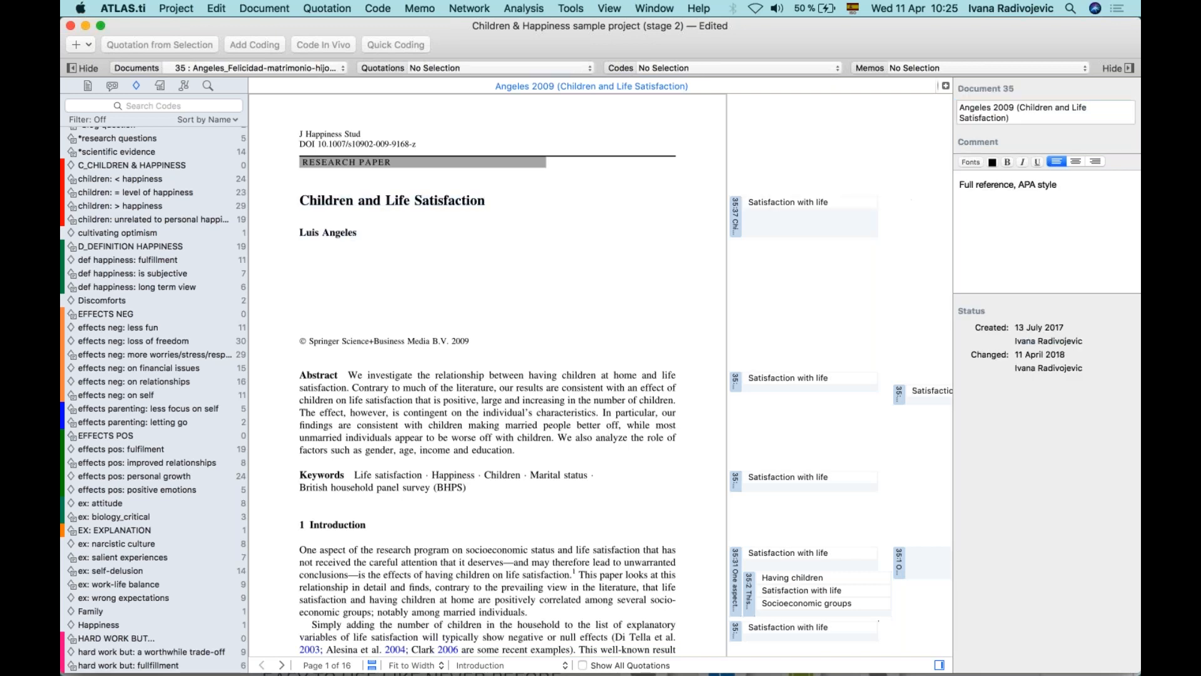
Comment the Satisfaction with life code with "Operational definition: what exactly is this code referring to"
{"action": "left_click", "coordinate": [807, 202]}
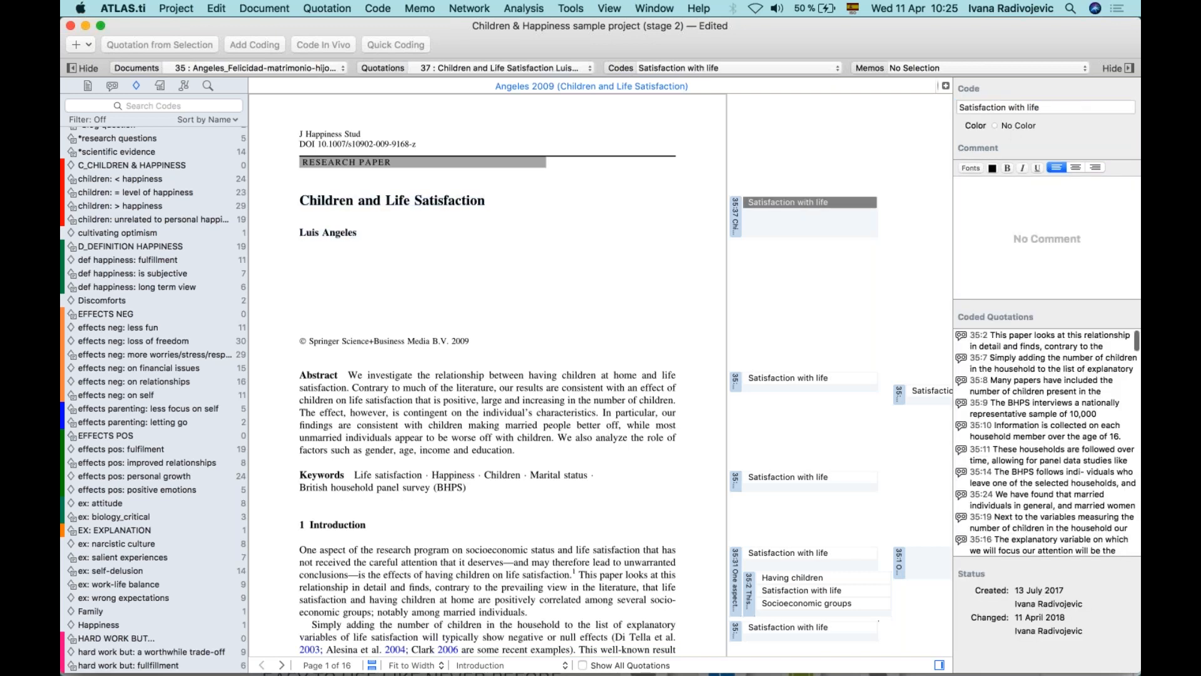
{"action": "left_click", "coordinate": [1010, 199]}
{"action": "type", "text": "Operational definition"}
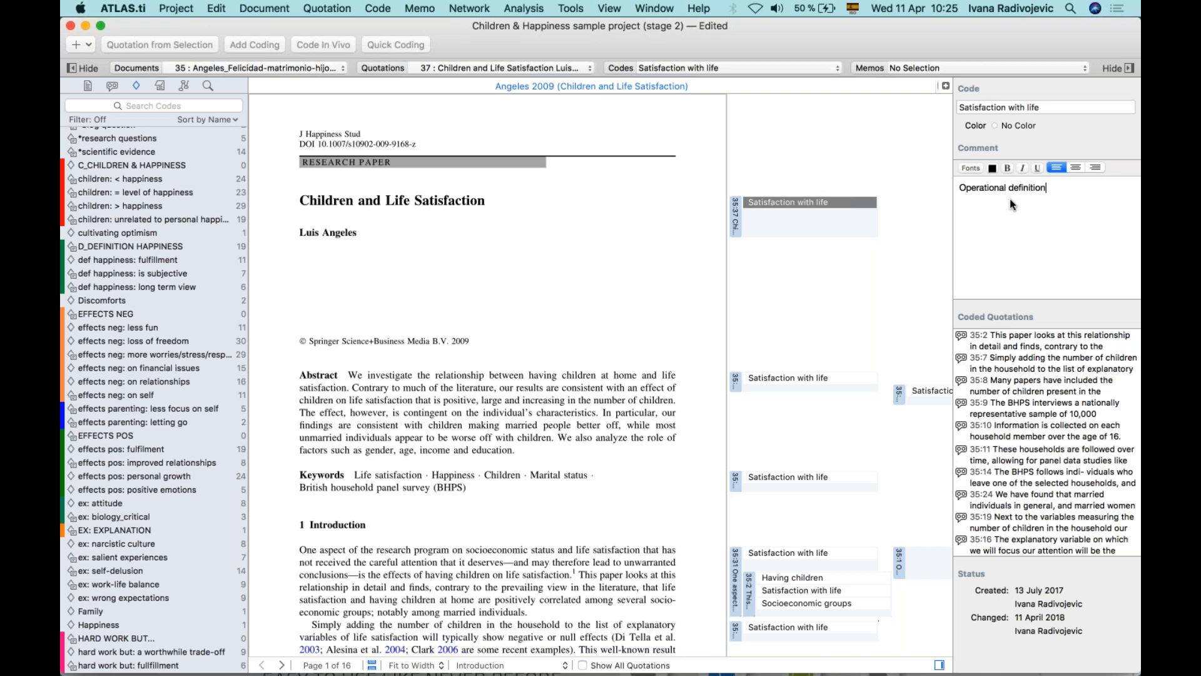
{"action": "type", "text": ": what exactly is this code rer"}
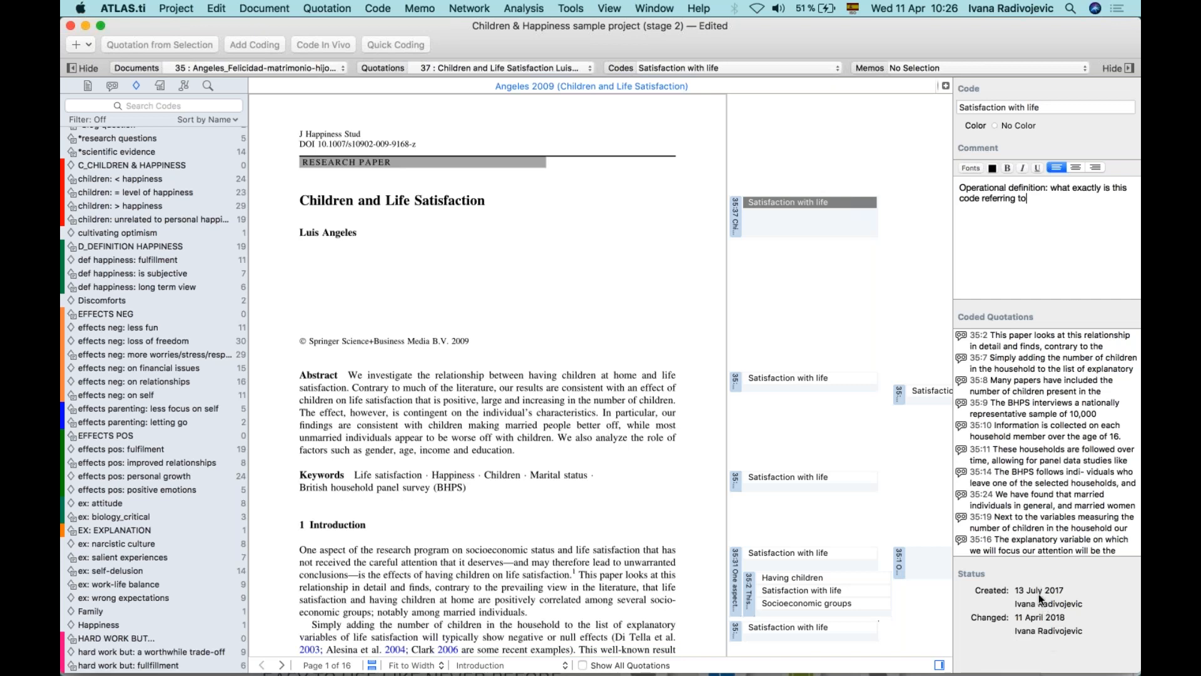
Compare the properties of the quotation on the paper's title, 35:37, with those of the document itself
{"action": "left_click", "coordinate": [736, 233]}
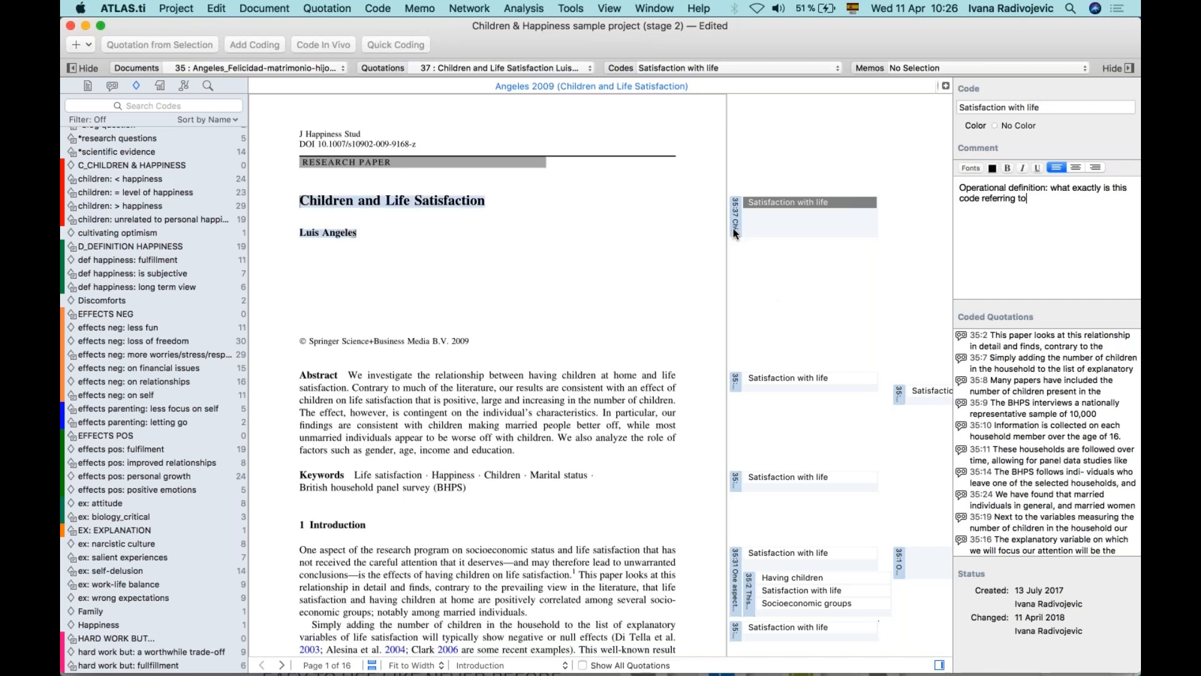
{"action": "left_click", "coordinate": [736, 233]}
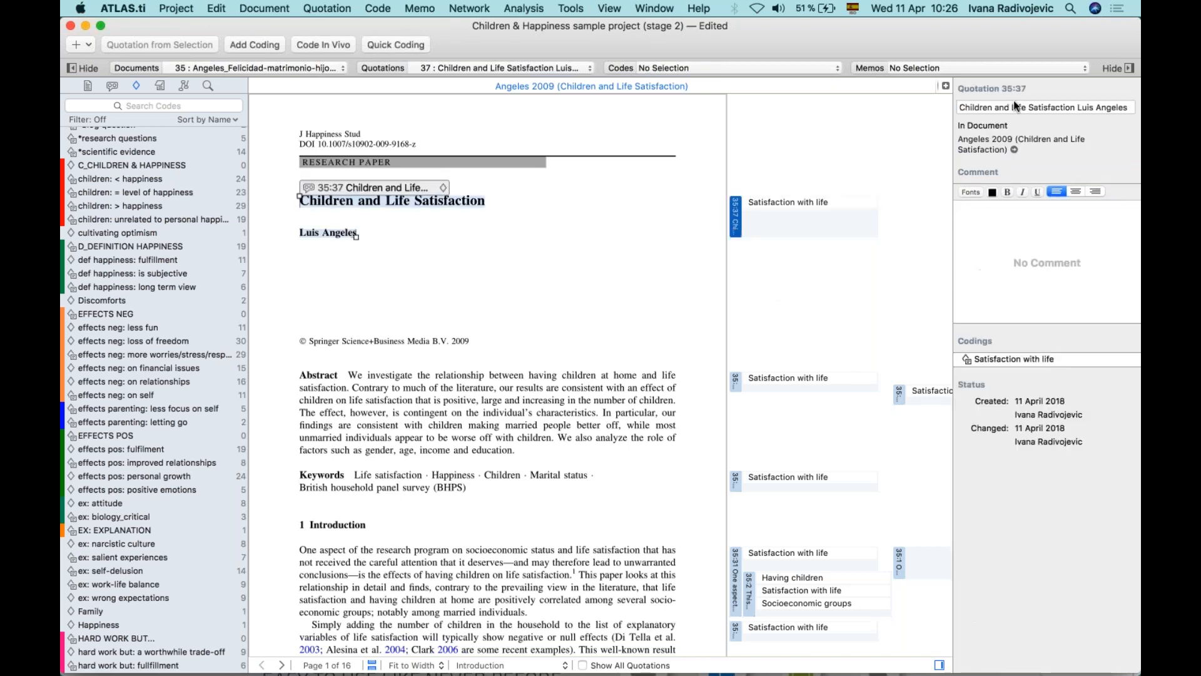
{"action": "left_click", "coordinate": [582, 256]}
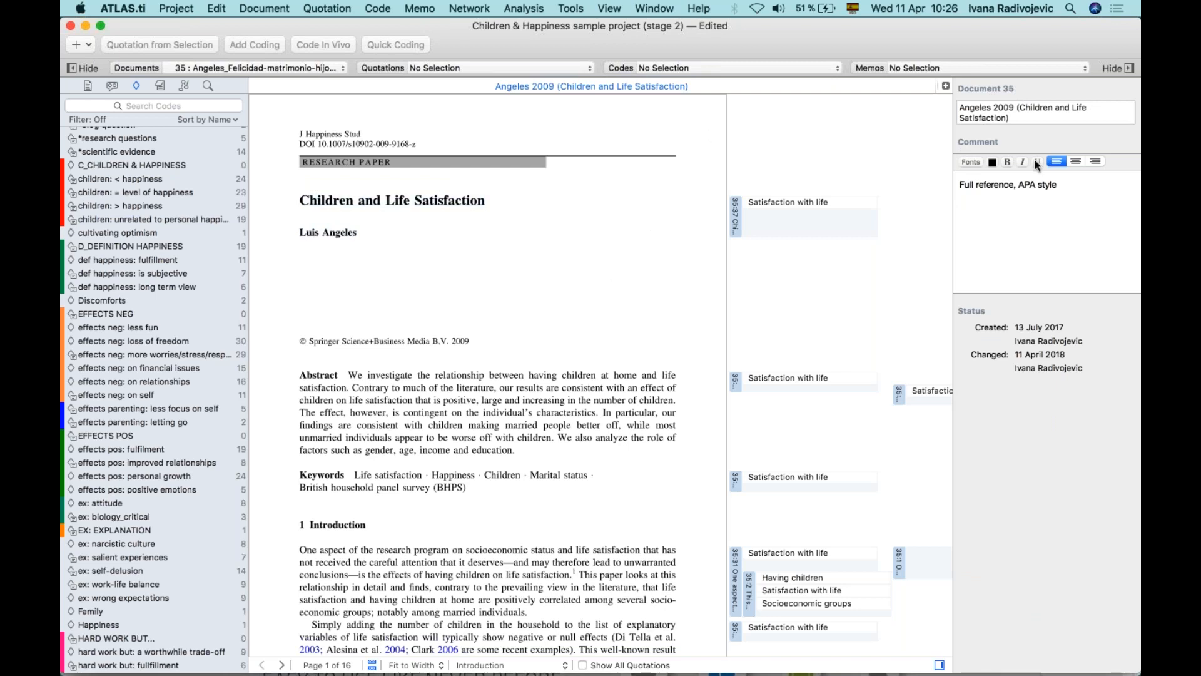
{"action": "left_click", "coordinate": [736, 218]}
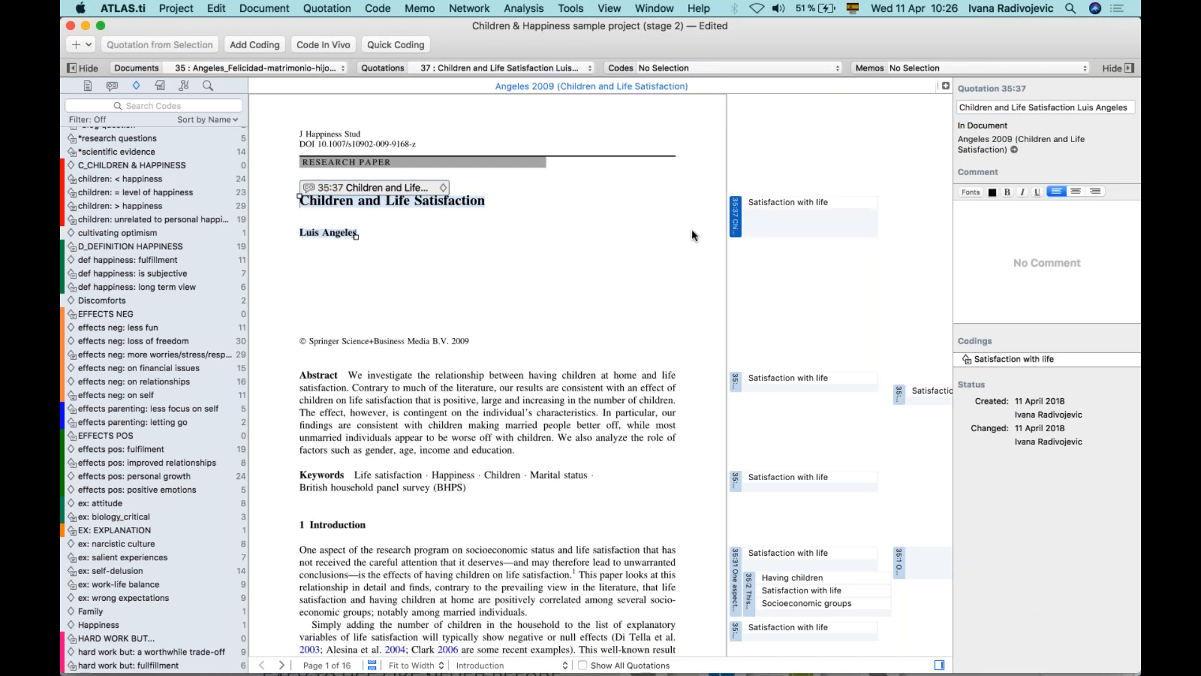
{"action": "left_click", "coordinate": [539, 218]}
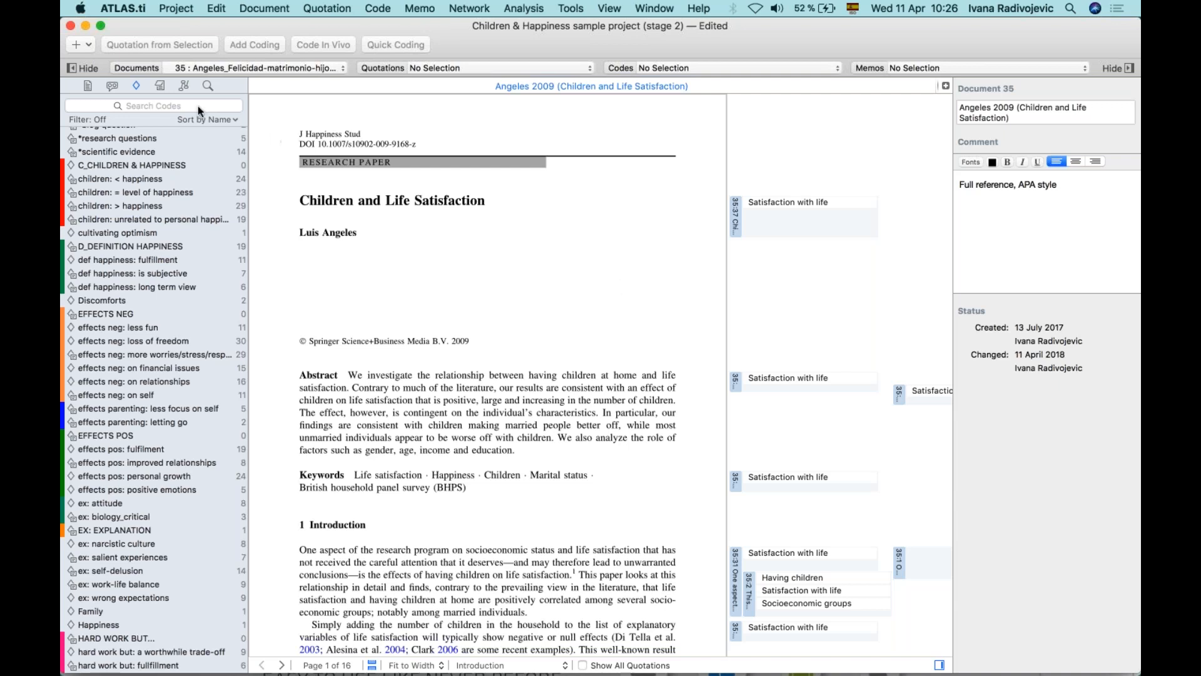
Open video document 32, Raising Children Off-Grid - This Morning, and close the Children and Life Satisfaction paper
{"action": "left_click", "coordinate": [89, 88]}
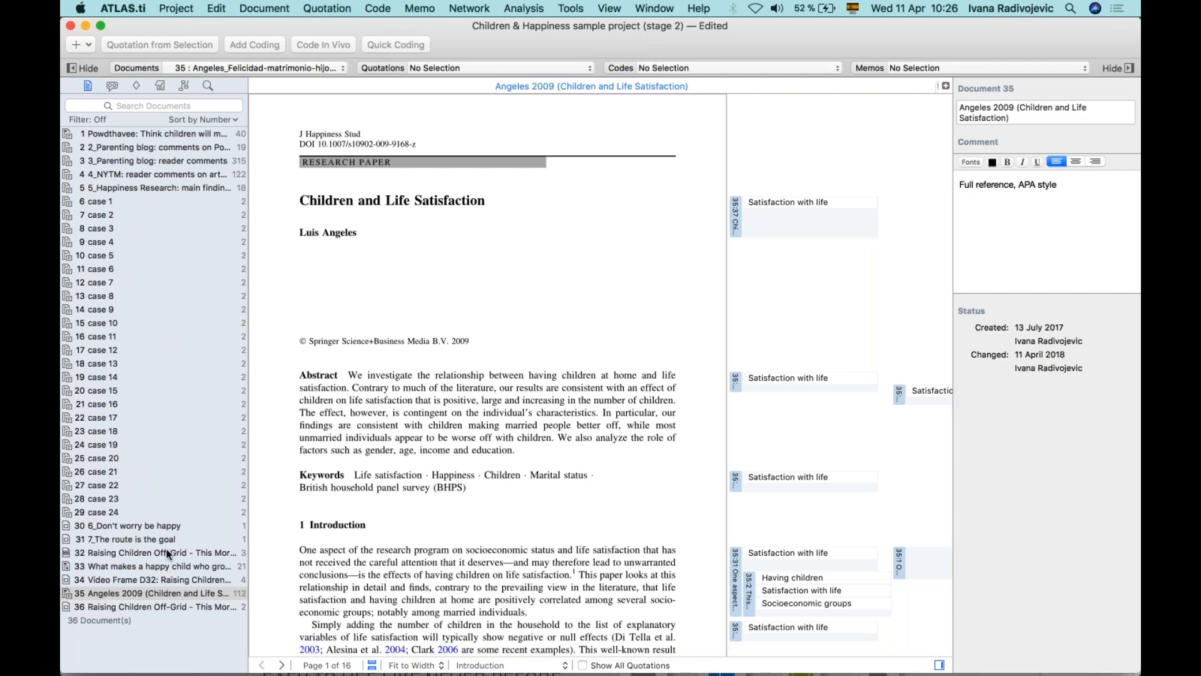
{"action": "double_click", "coordinate": [105, 555]}
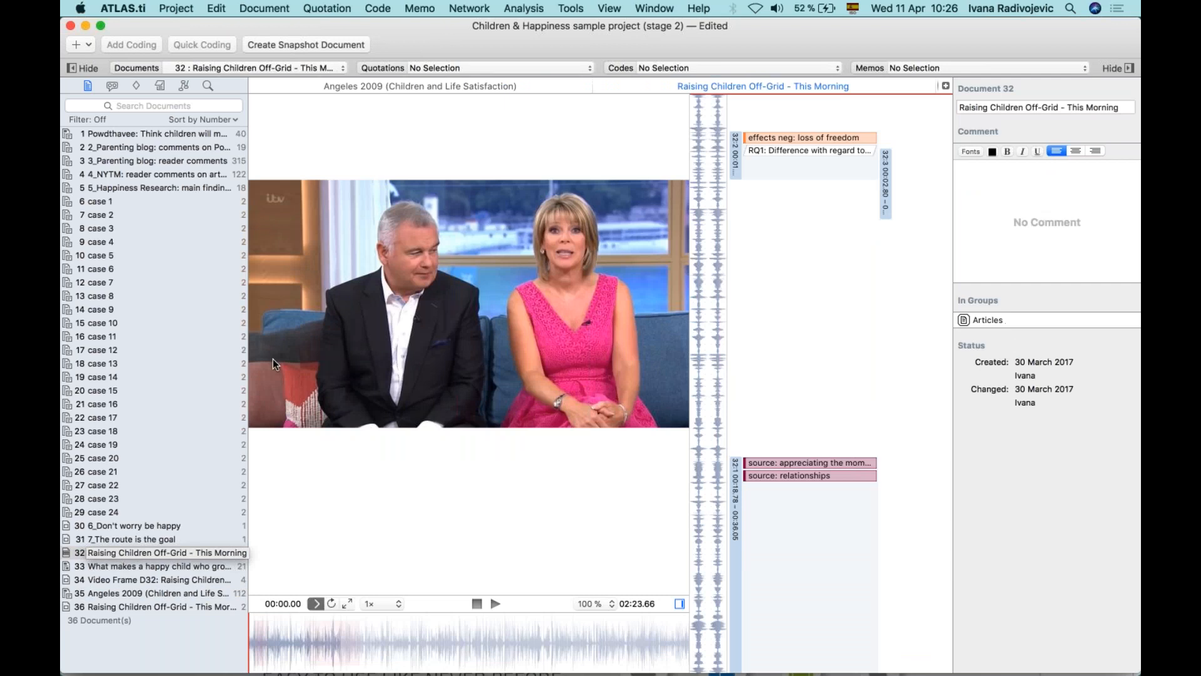
{"action": "left_click", "coordinate": [259, 87]}
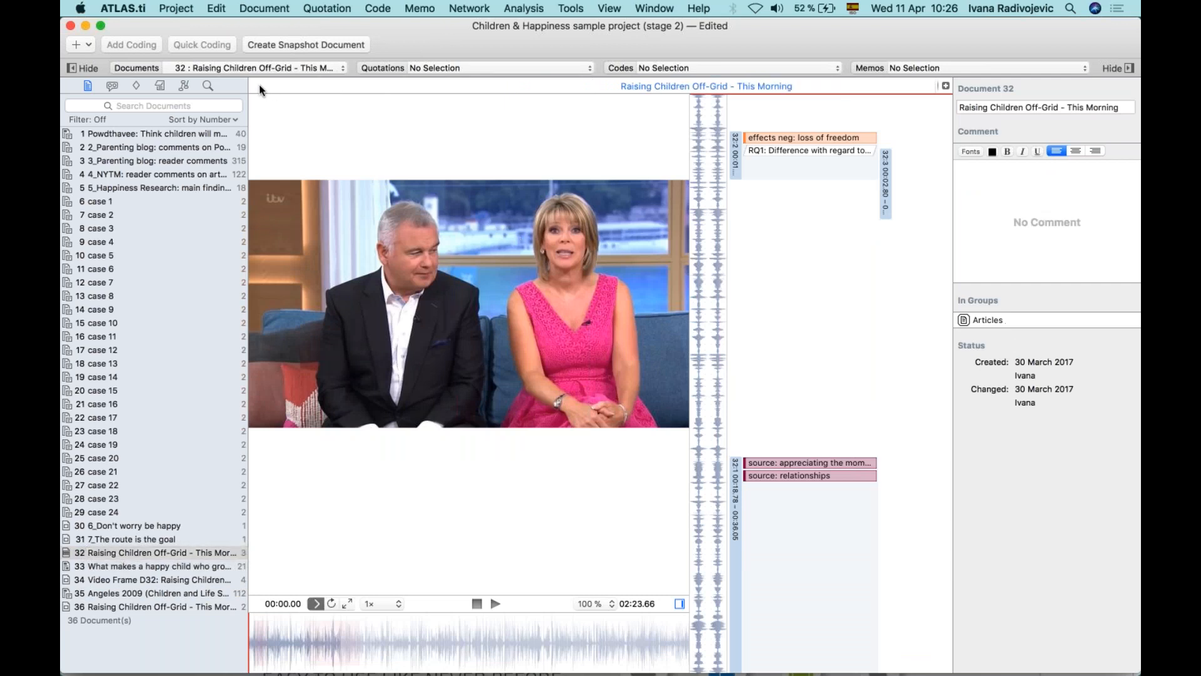
Enlarge the video display area and briefly play the start of the video
{"action": "left_click_drag", "start_coordinate": [726, 292], "coordinate": [770, 300]}
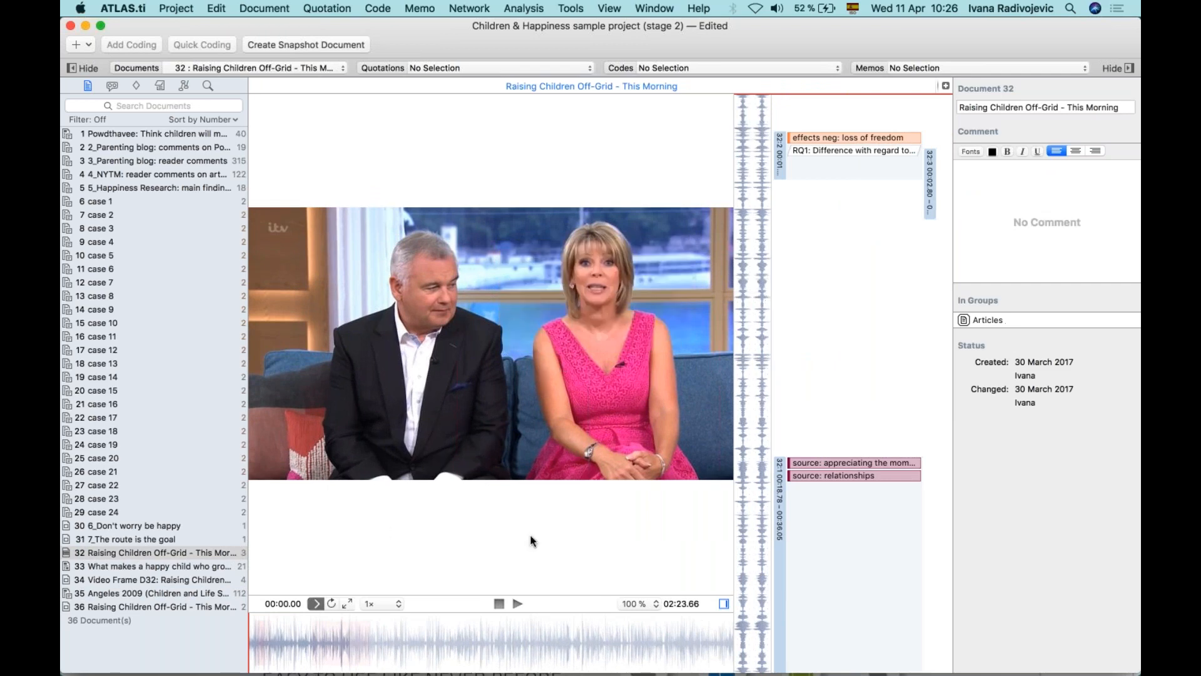
{"action": "left_click", "coordinate": [516, 605]}
{"action": "left_click", "coordinate": [516, 604]}
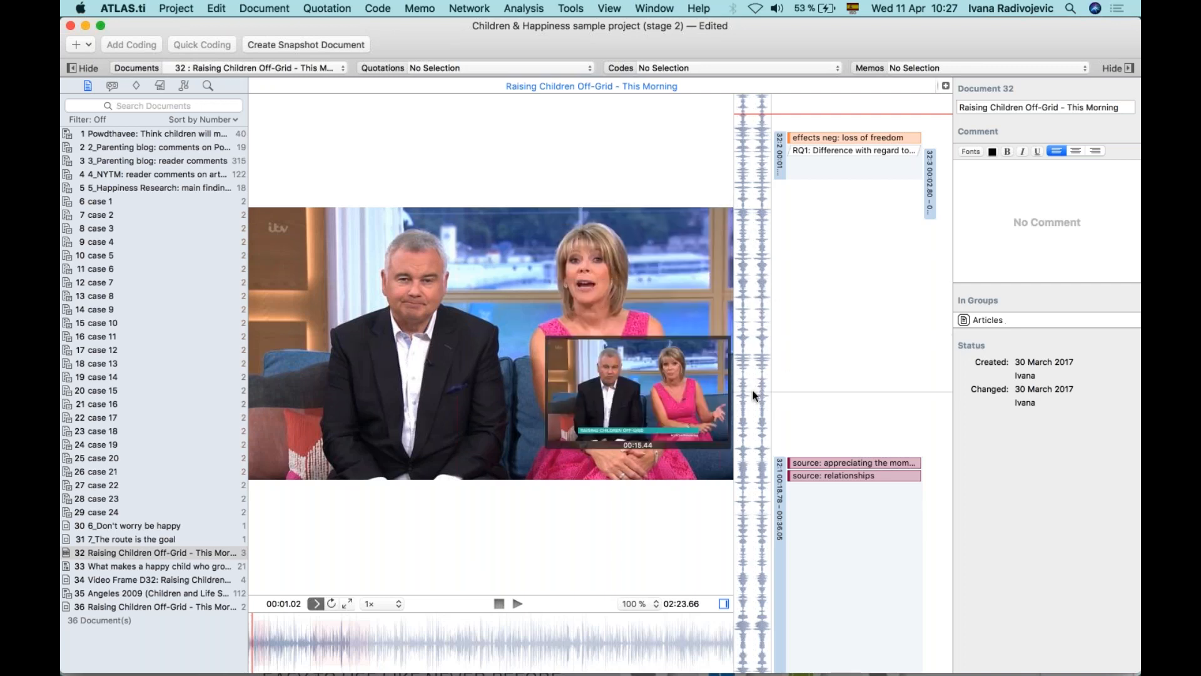
Create a video quotation from 01:01.00 to 01:29.71 and play its beginning
{"action": "scroll", "coordinate": [753, 396], "scroll_direction": "down", "scroll_amount": 2}
{"action": "scroll", "coordinate": [753, 397], "scroll_direction": "down", "scroll_amount": 8}
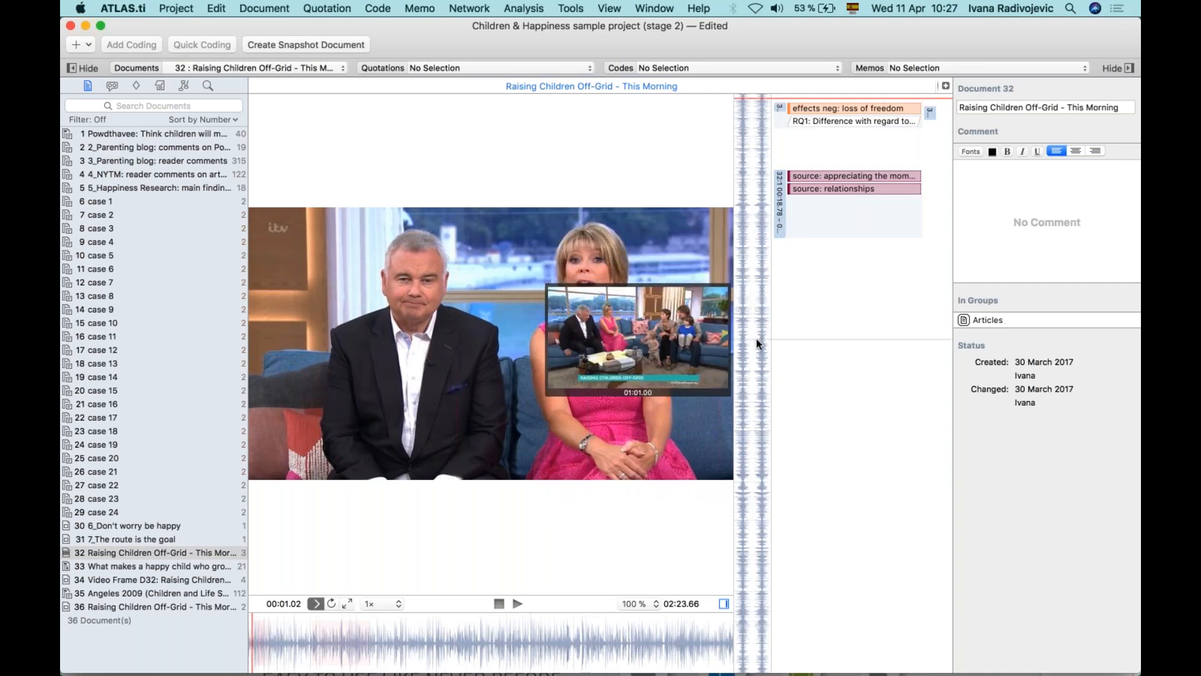
{"action": "left_click_drag", "start_coordinate": [756, 339], "coordinate": [757, 454]}
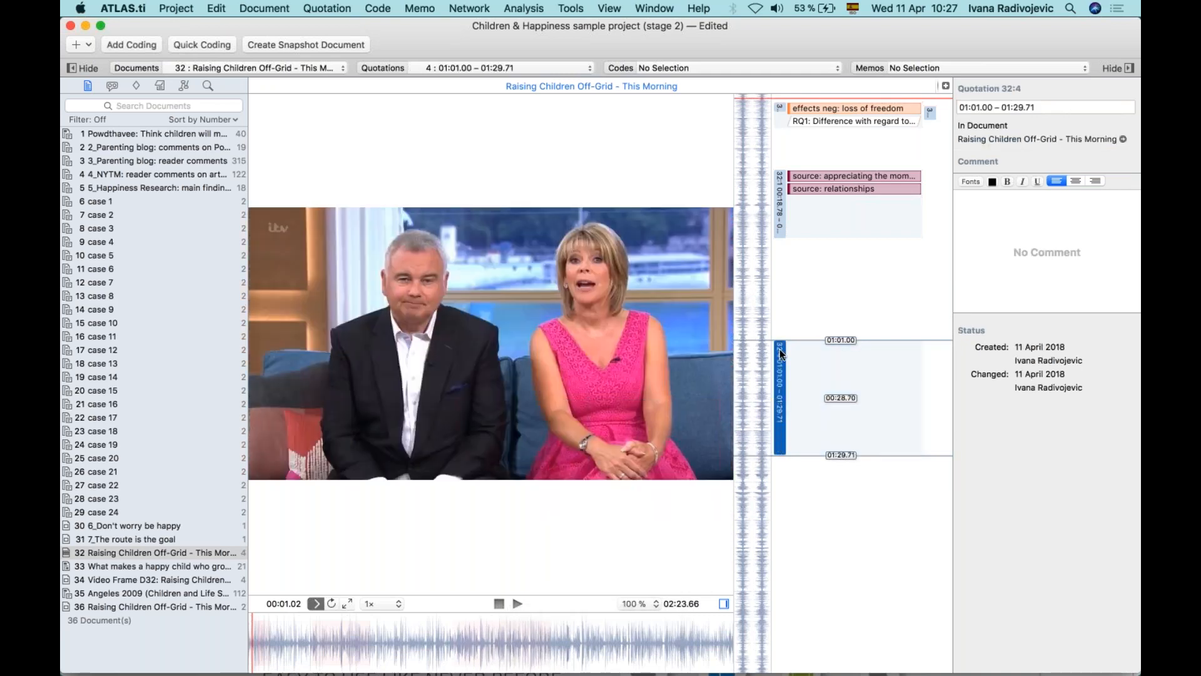
{"action": "double_click", "coordinate": [780, 389]}
{"action": "left_click", "coordinate": [517, 603]}
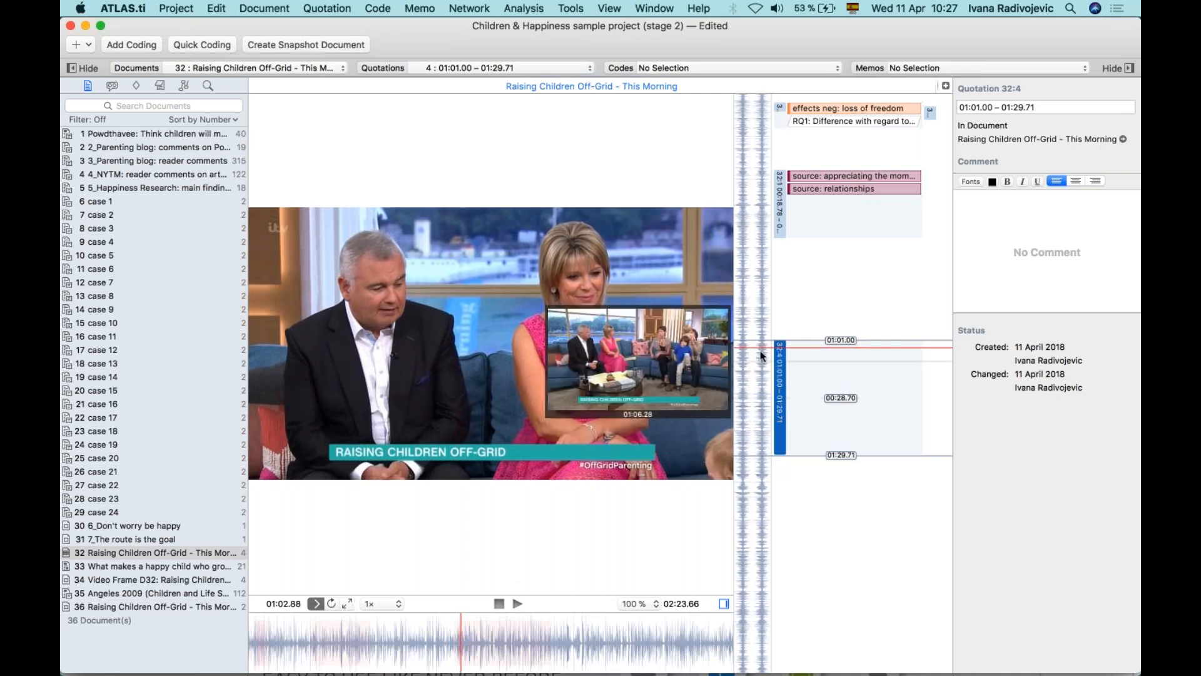
{"action": "right_click", "coordinate": [781, 378]}
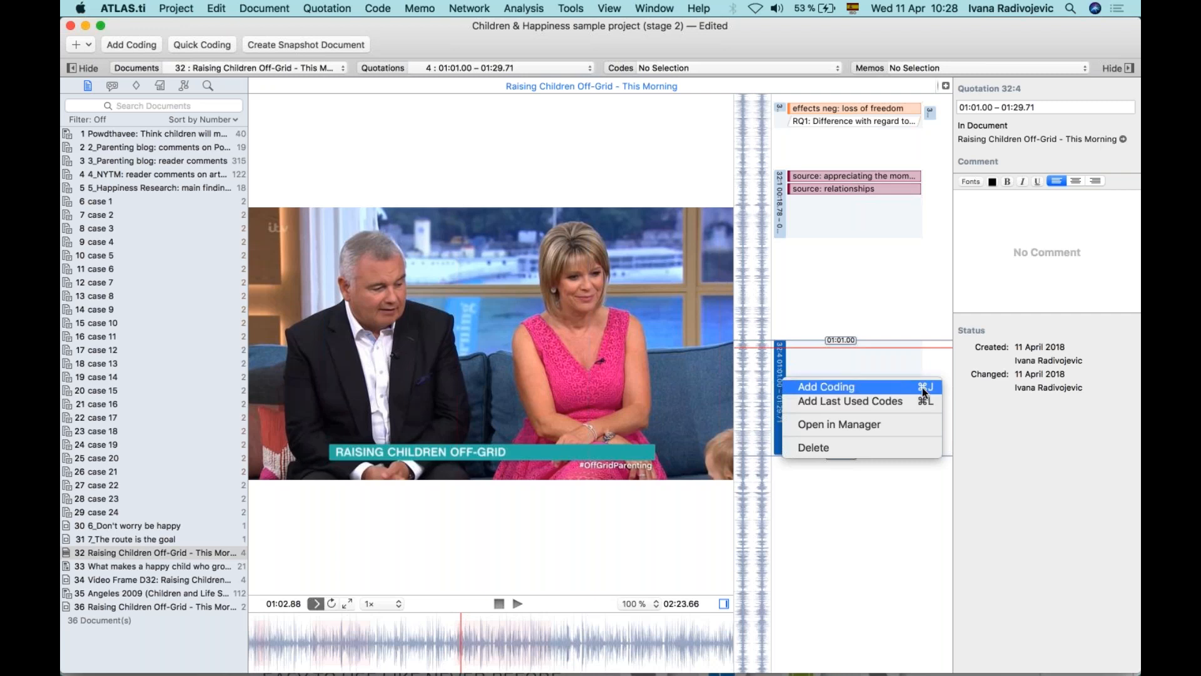
{"action": "left_click", "coordinate": [776, 365]}
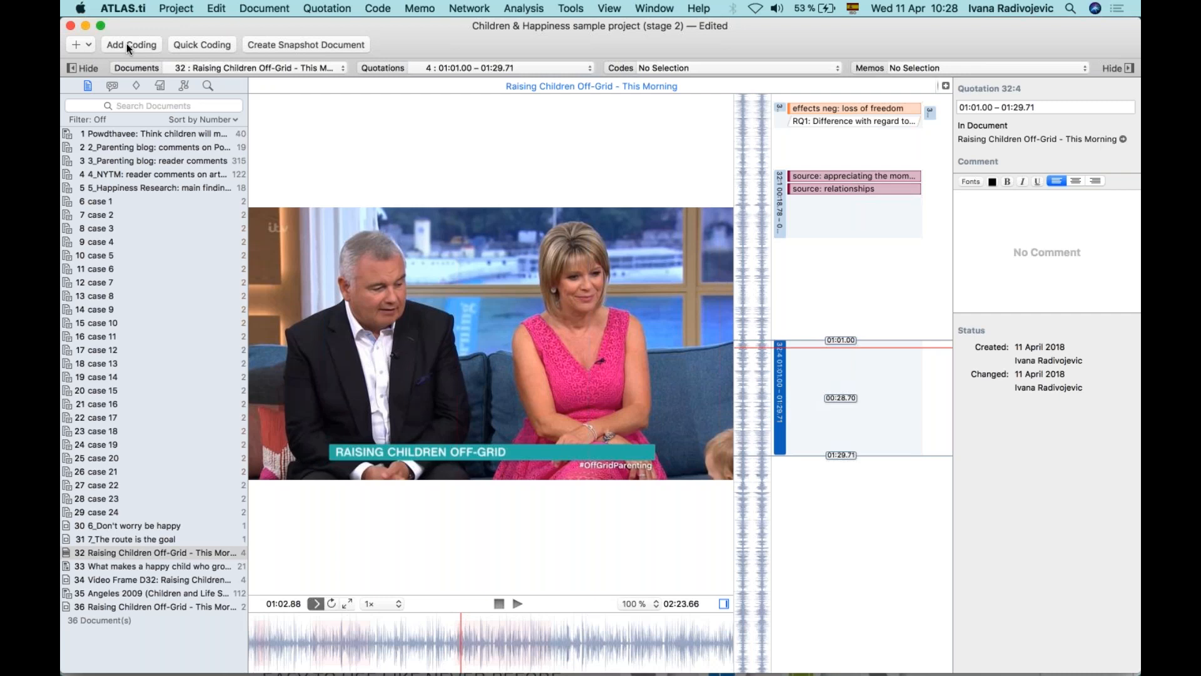
{"action": "right_click", "coordinate": [780, 397]}
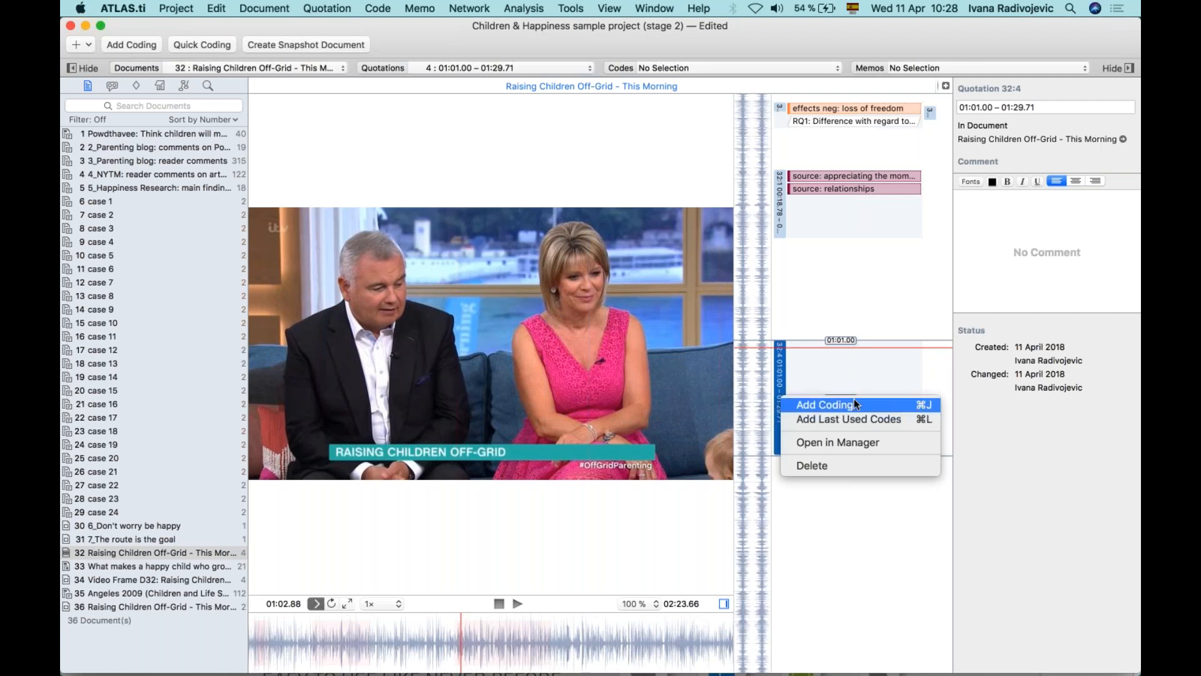
{"action": "left_click", "coordinate": [780, 358]}
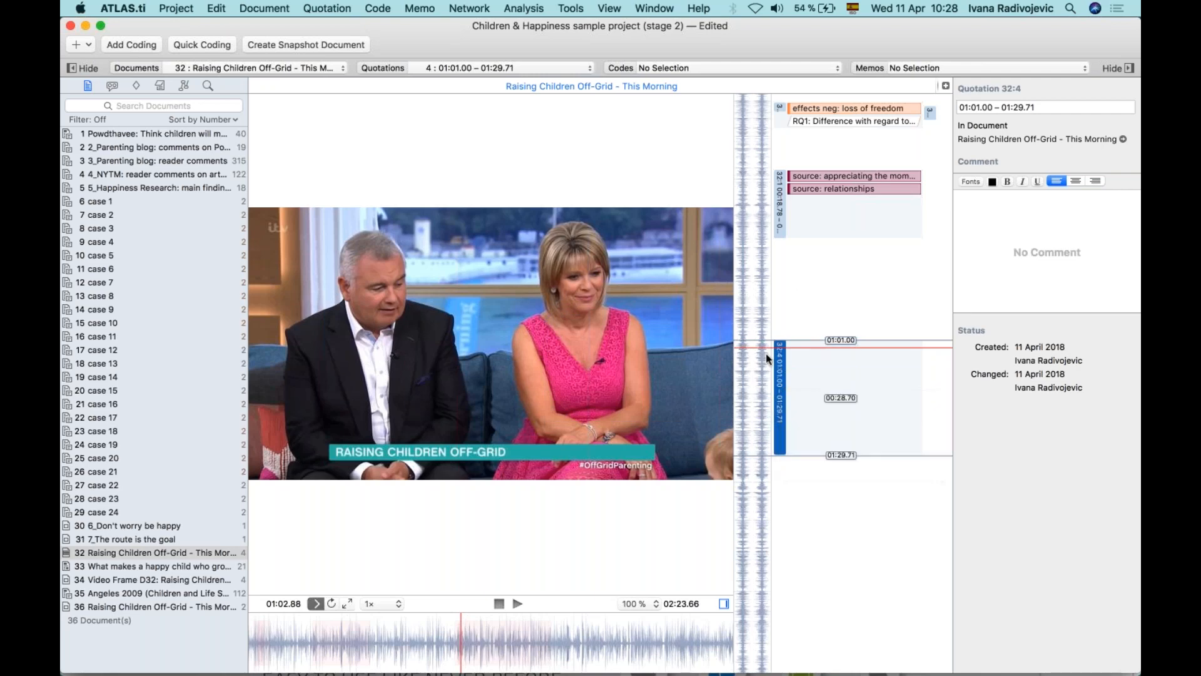
Assign the codes C_CHILDREN & HAPPINESS, #fam: have children and Raising children to the video quotation from 01:01.00 to 01:29.71
{"action": "left_click", "coordinate": [136, 85]}
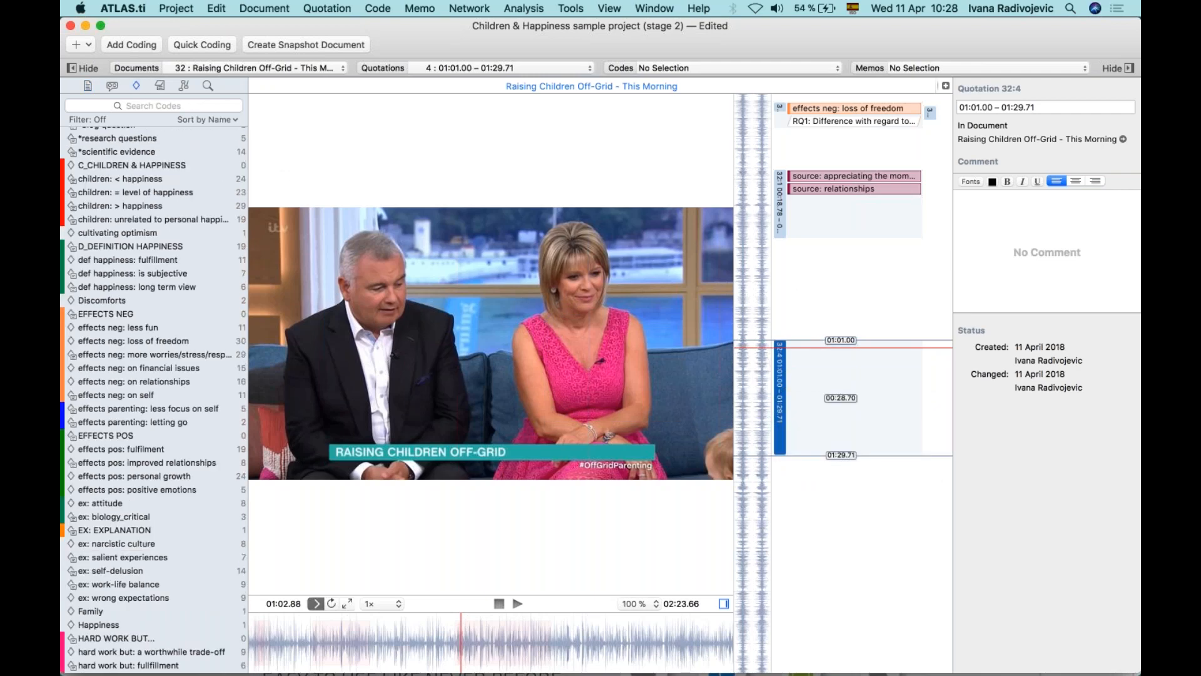
{"action": "scroll", "coordinate": [122, 279], "scroll_direction": "up", "scroll_amount": 1}
{"action": "scroll", "coordinate": [122, 279], "scroll_direction": "up", "scroll_amount": 4}
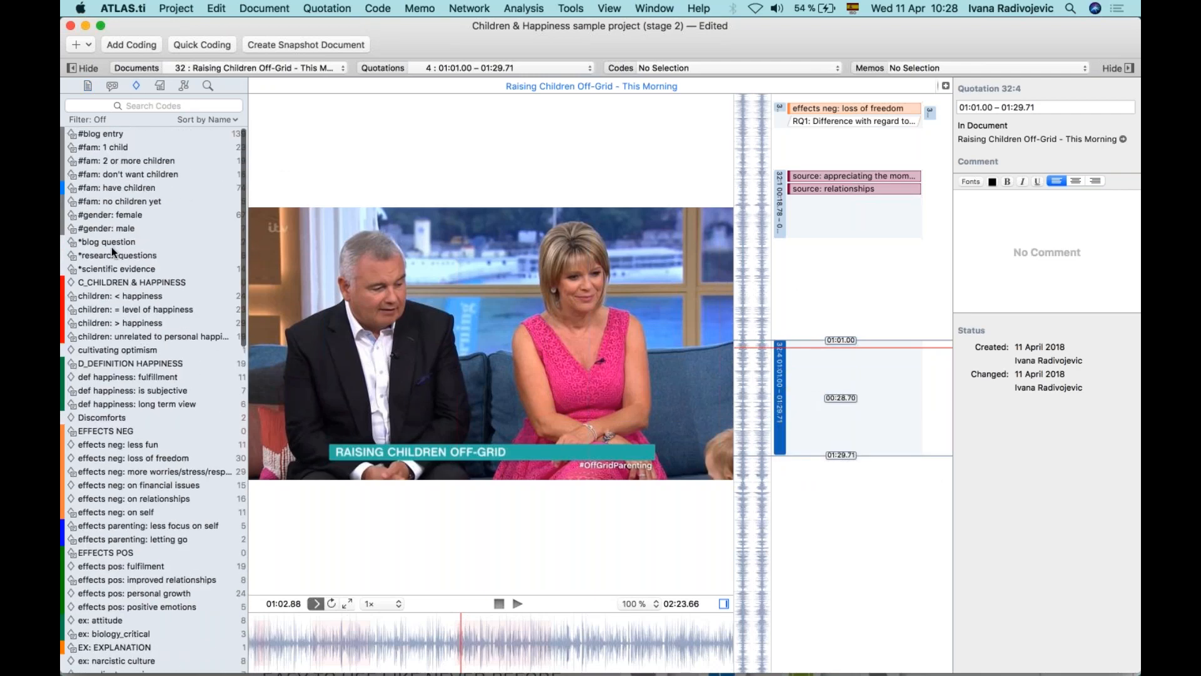
{"action": "left_click_drag", "start_coordinate": [142, 286], "coordinate": [775, 381]}
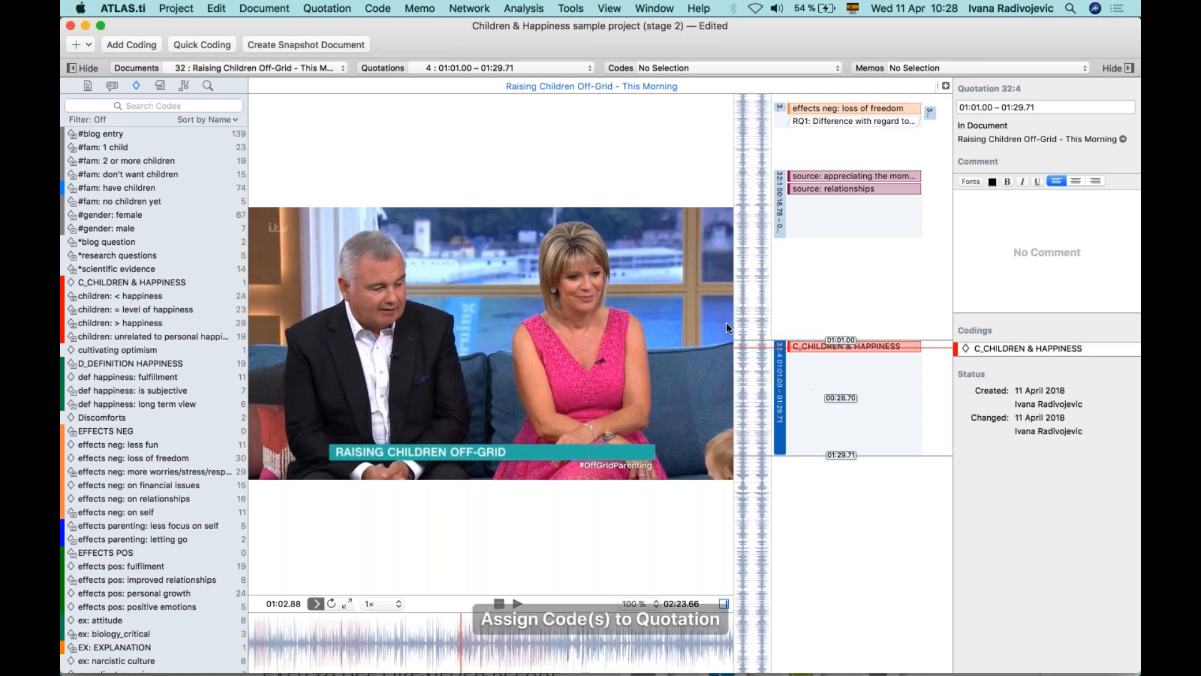
{"action": "left_click_drag", "start_coordinate": [119, 190], "coordinate": [782, 390]}
{"action": "scroll", "coordinate": [187, 538], "scroll_direction": "down", "scroll_amount": 15}
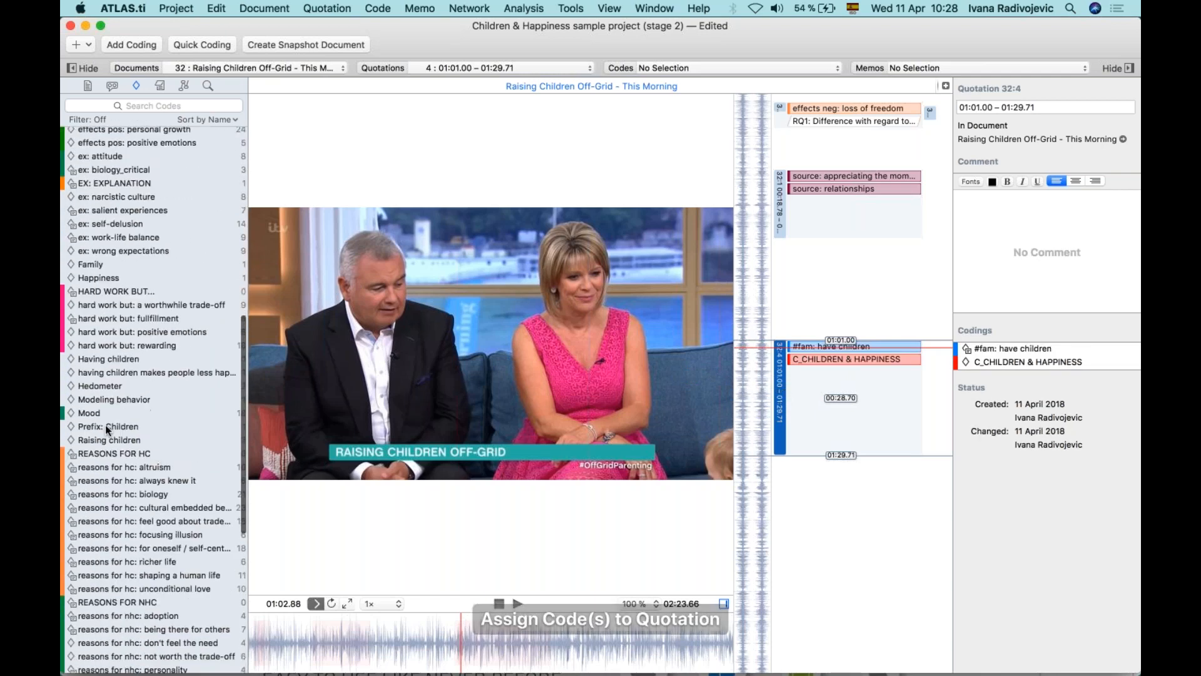
{"action": "left_click_drag", "start_coordinate": [109, 440], "coordinate": [779, 381]}
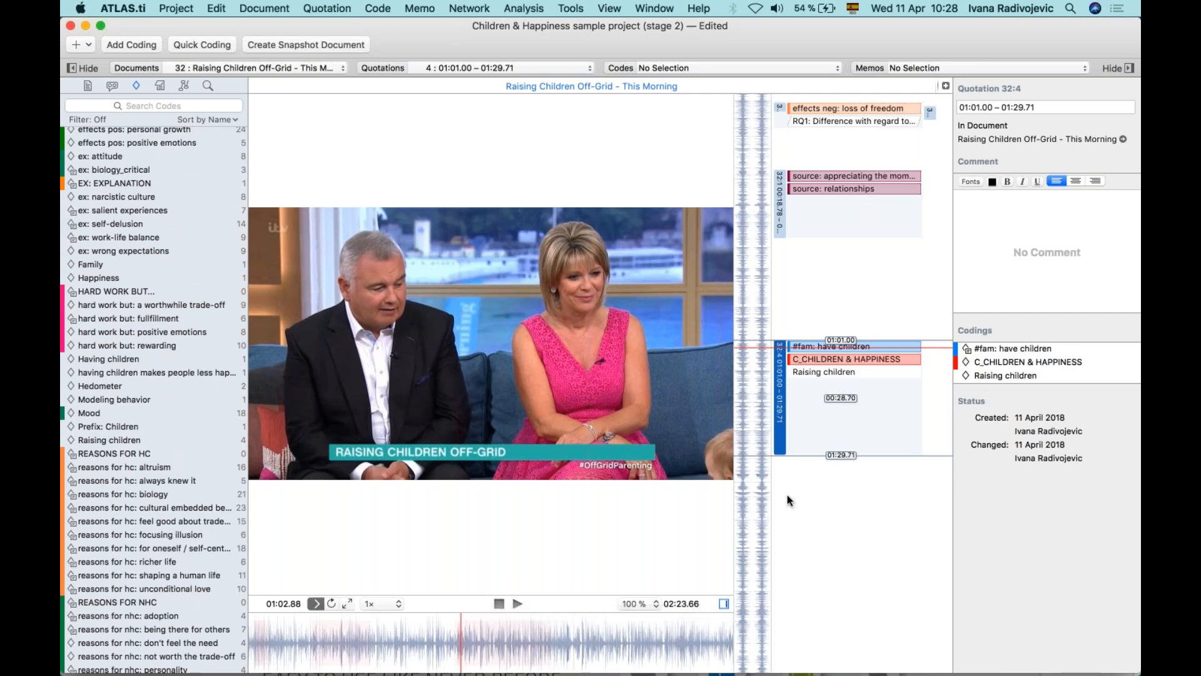
Create a video quotation from 01:03.25 to 01:06.42 and a snapshot document of the frame at 01:10.65, showing the document list
{"action": "left_click", "coordinate": [758, 347]}
{"action": "left_click_drag", "start_coordinate": [758, 359], "coordinate": [758, 362]}
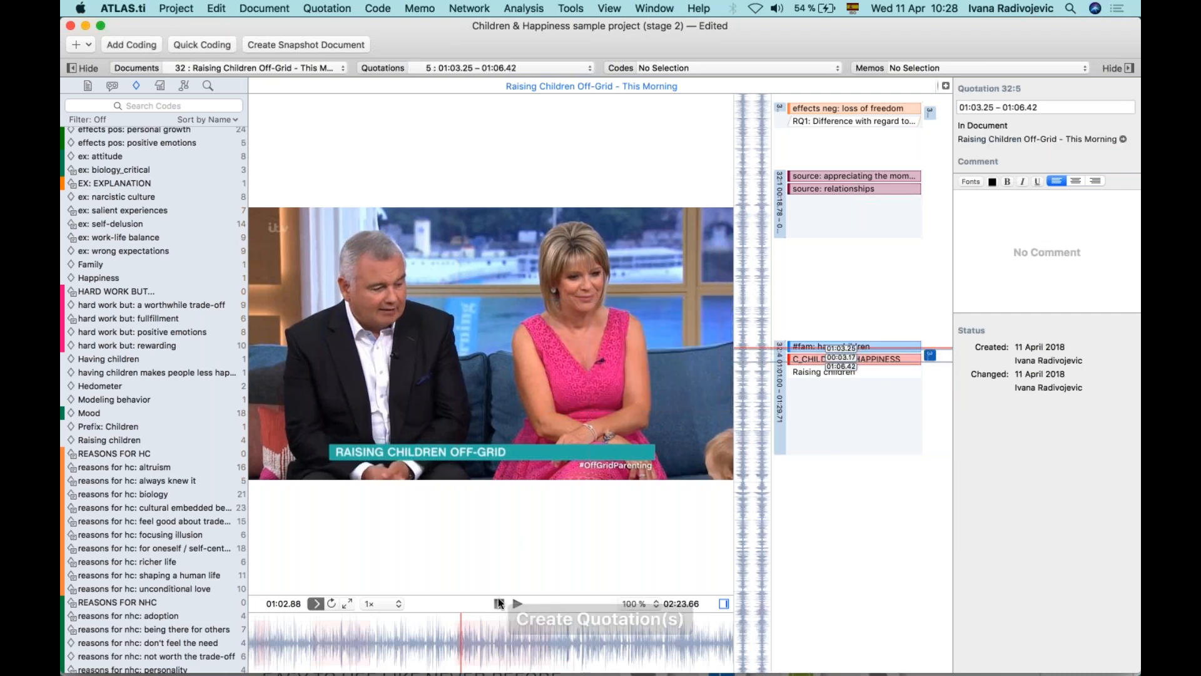
{"action": "left_click", "coordinate": [487, 633]}
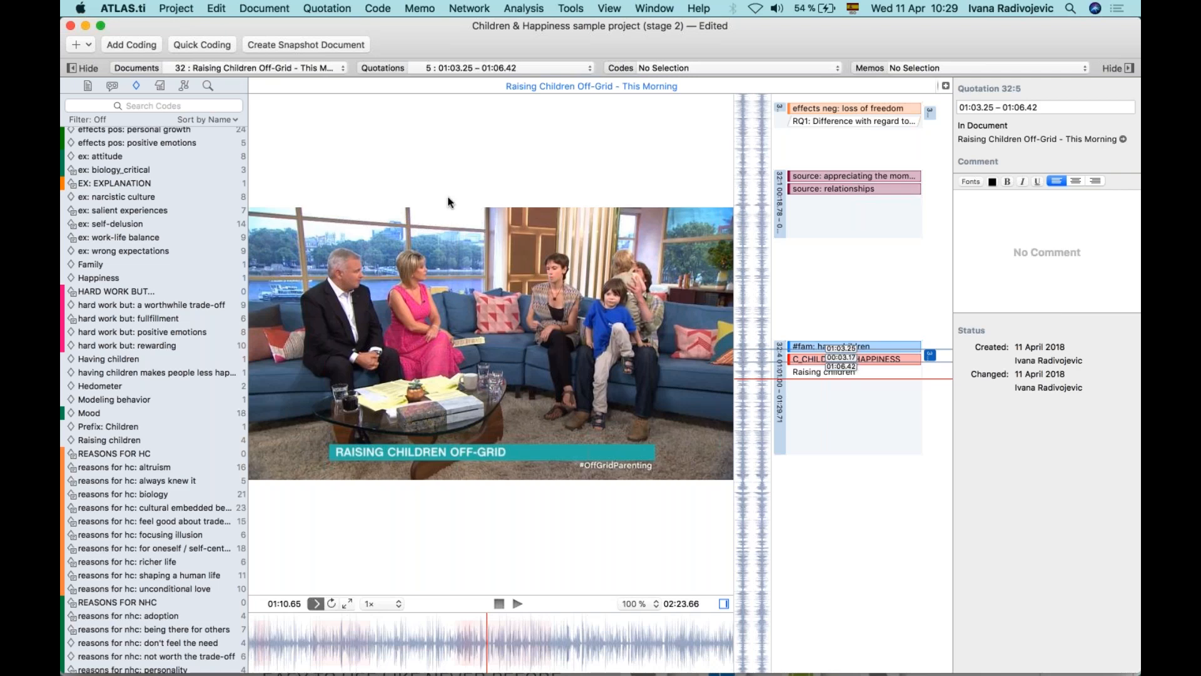
{"action": "left_click", "coordinate": [299, 42]}
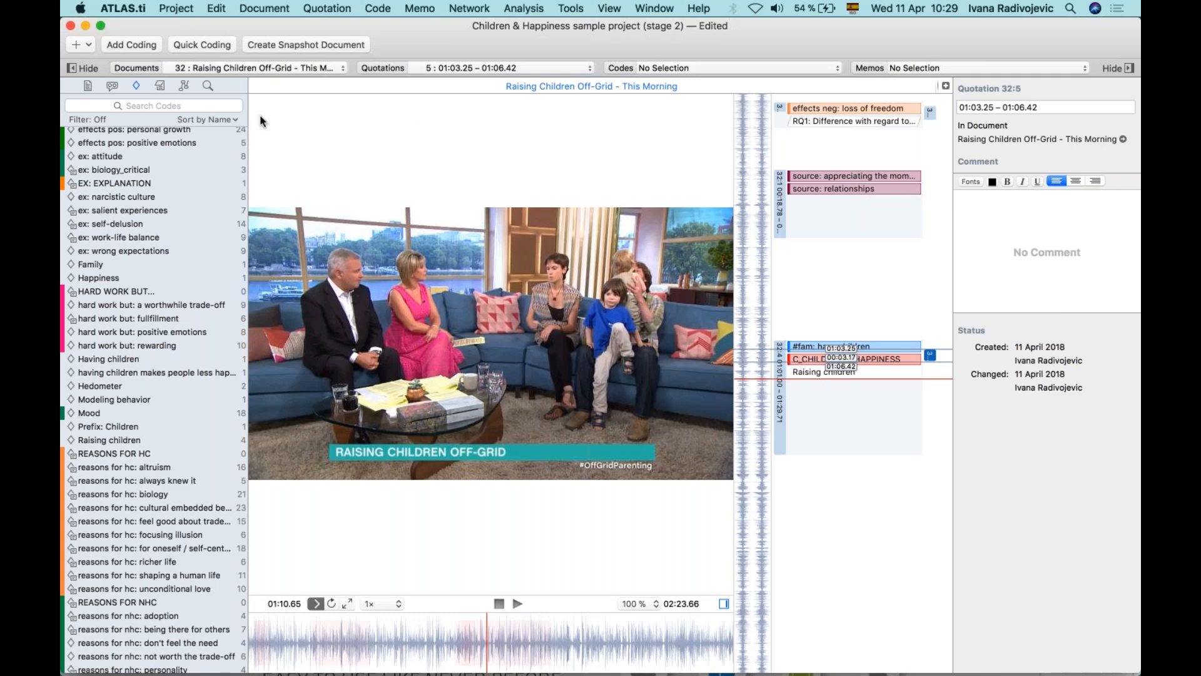
{"action": "left_click", "coordinate": [87, 86]}
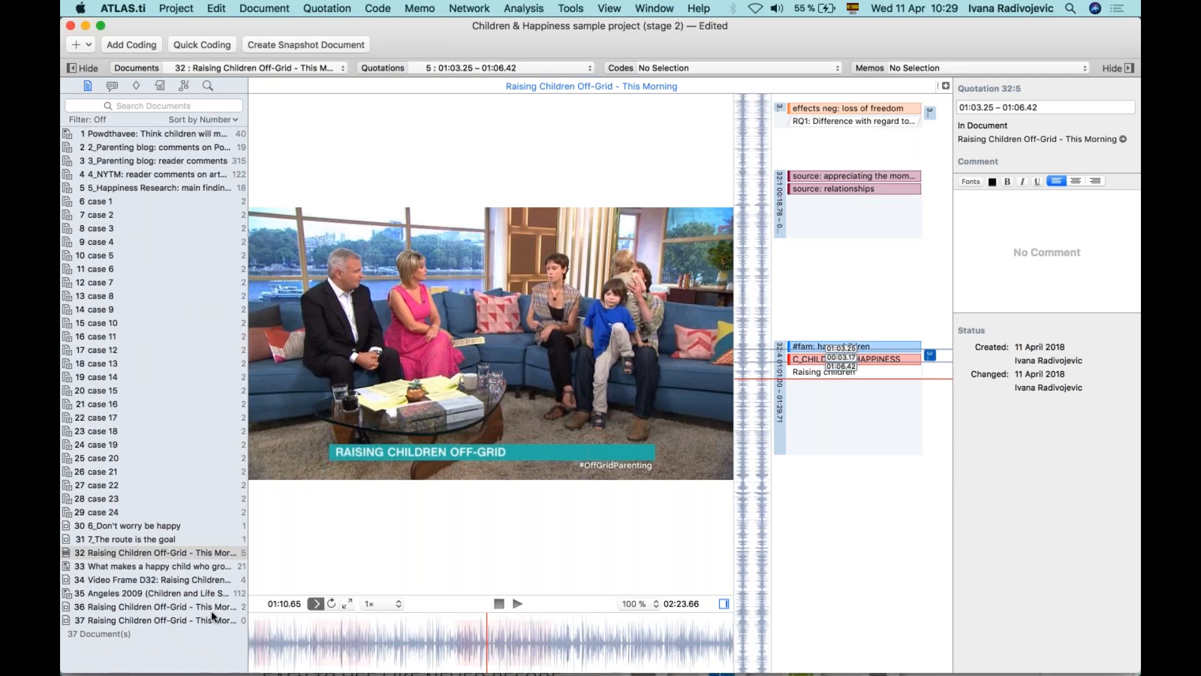
Open the new snapshot document, enlarge its image and create a quotation framing the family seated on the sofa
{"action": "double_click", "coordinate": [189, 618]}
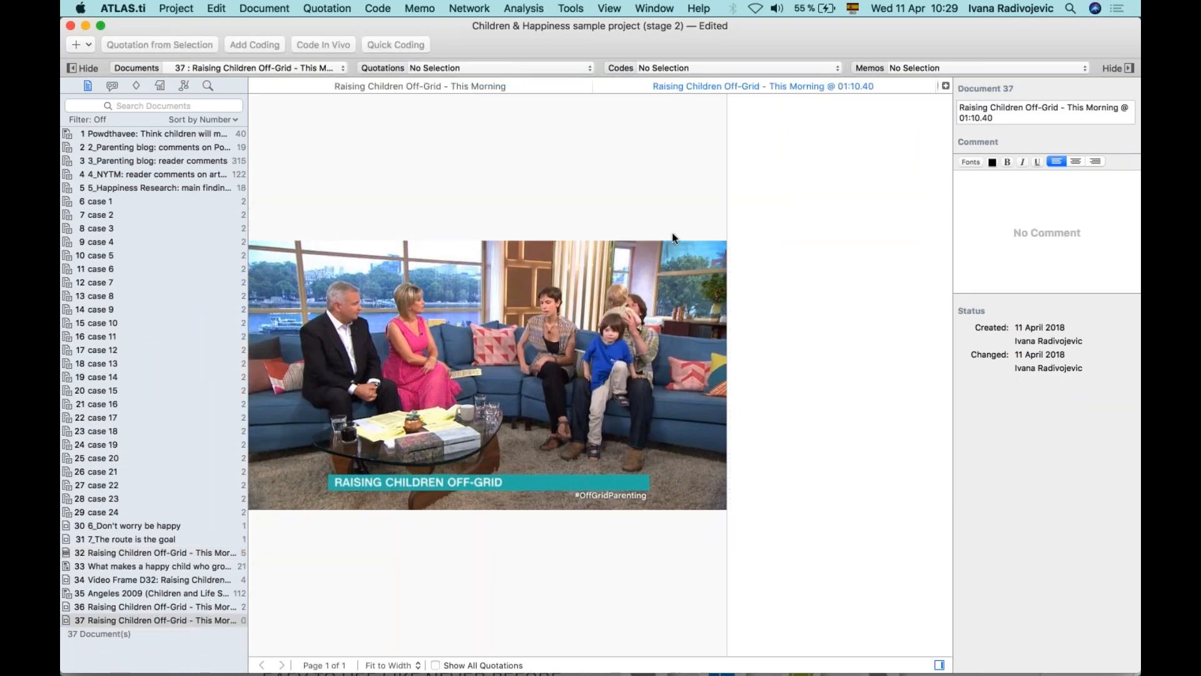
{"action": "left_click_drag", "start_coordinate": [728, 185], "coordinate": [849, 223]}
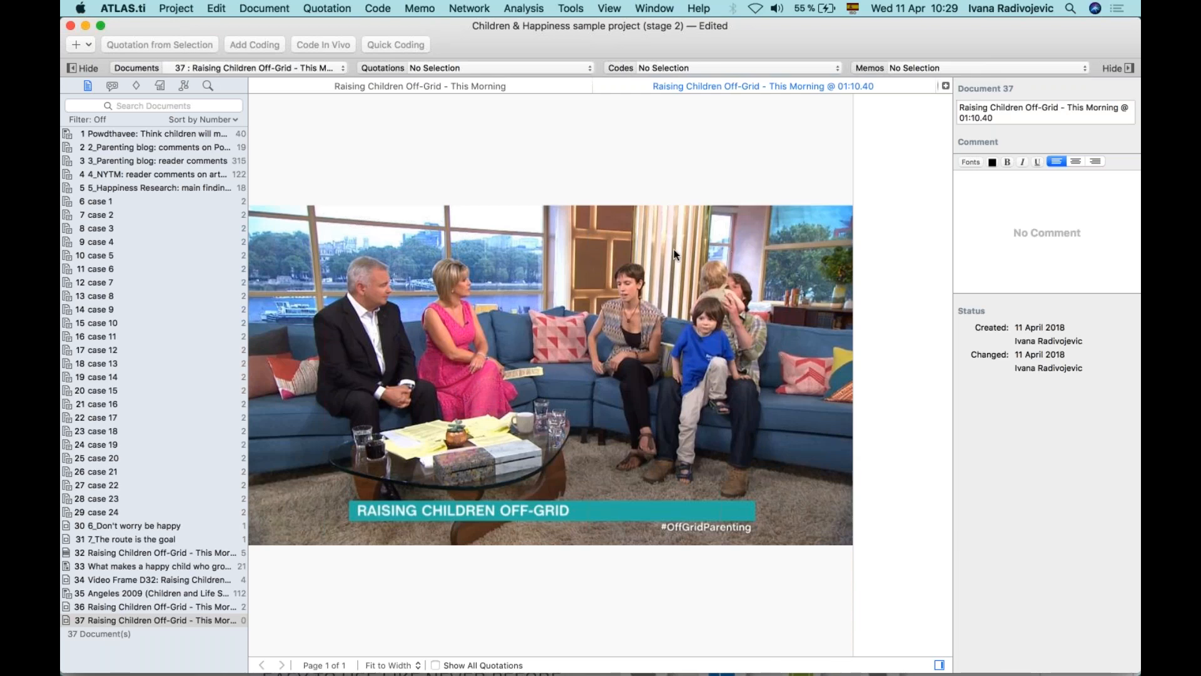
{"action": "left_click_drag", "start_coordinate": [582, 250], "coordinate": [786, 504]}
{"action": "mouse_move", "coordinate": [709, 419]}
{"action": "left_mouse_down"}
{"action": "mouse_move", "coordinate": [658, 374]}
{"action": "mouse_move", "coordinate": [630, 409]}
{"action": "mouse_move", "coordinate": [705, 389]}
{"action": "mouse_move", "coordinate": [711, 410]}
{"action": "left_mouse_up"}
{"action": "mouse_move", "coordinate": [791, 498]}
{"action": "left_mouse_down"}
{"action": "mouse_move", "coordinate": [798, 530]}
{"action": "mouse_move", "coordinate": [807, 524]}
{"action": "mouse_move", "coordinate": [781, 511]}
{"action": "left_mouse_up"}
{"action": "left_click_drag", "start_coordinate": [719, 458], "coordinate": [714, 459]}
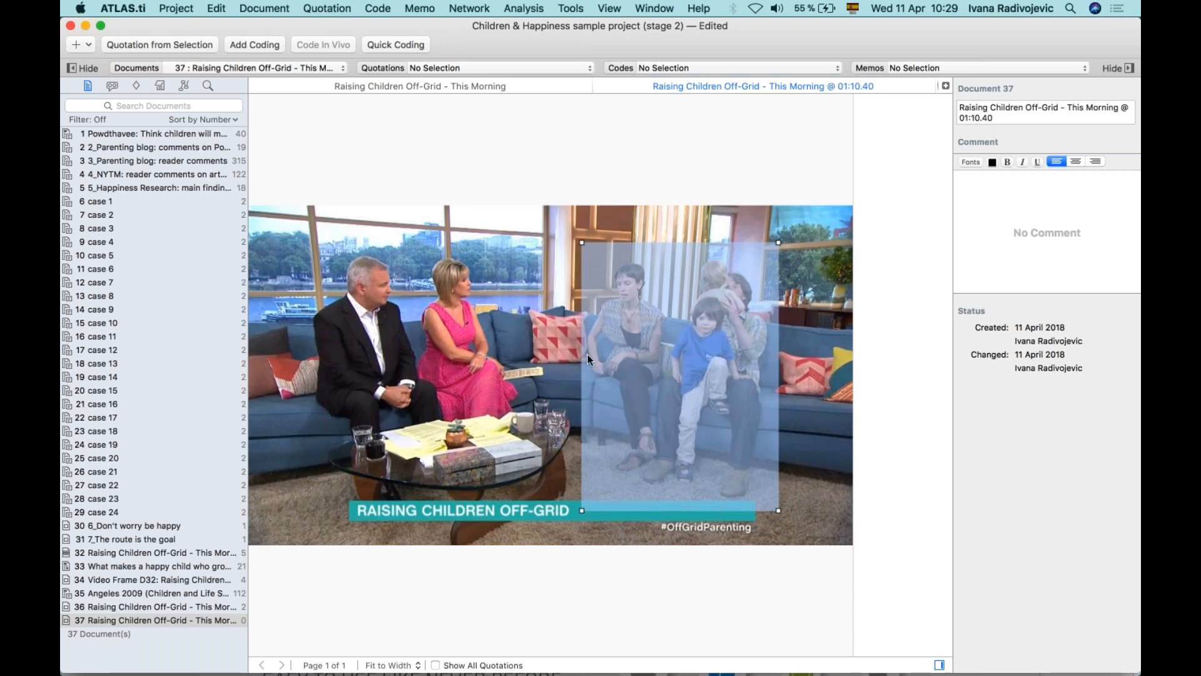
{"action": "right_click", "coordinate": [663, 398]}
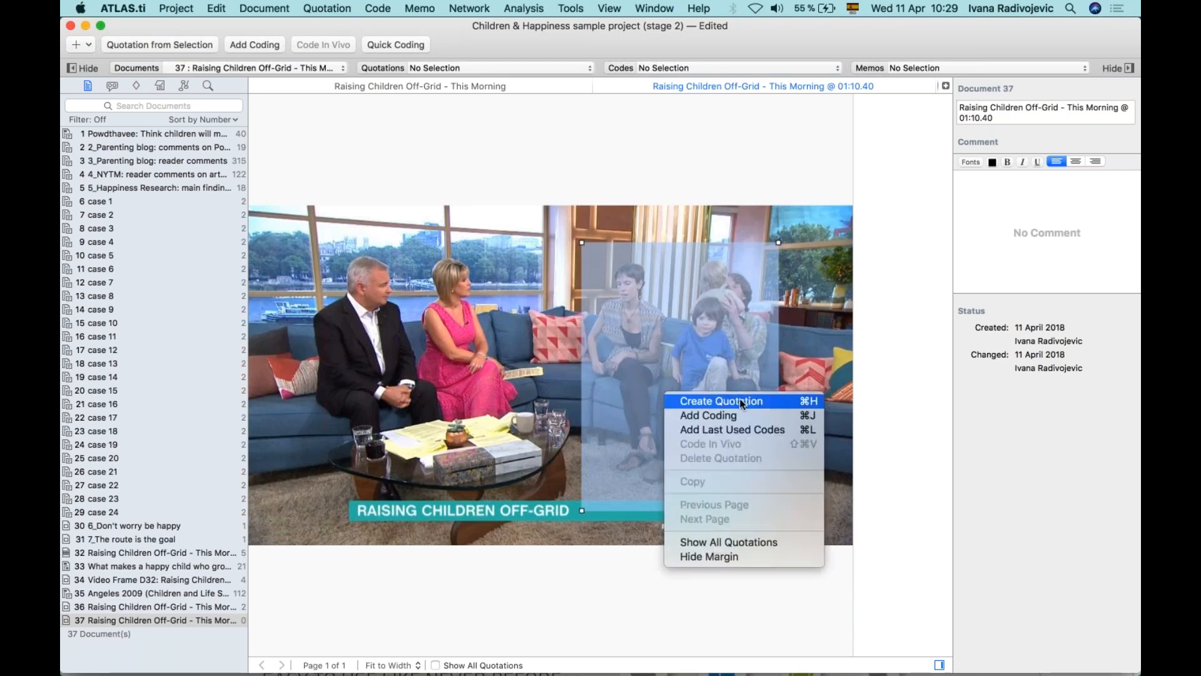
{"action": "left_click", "coordinate": [767, 401]}
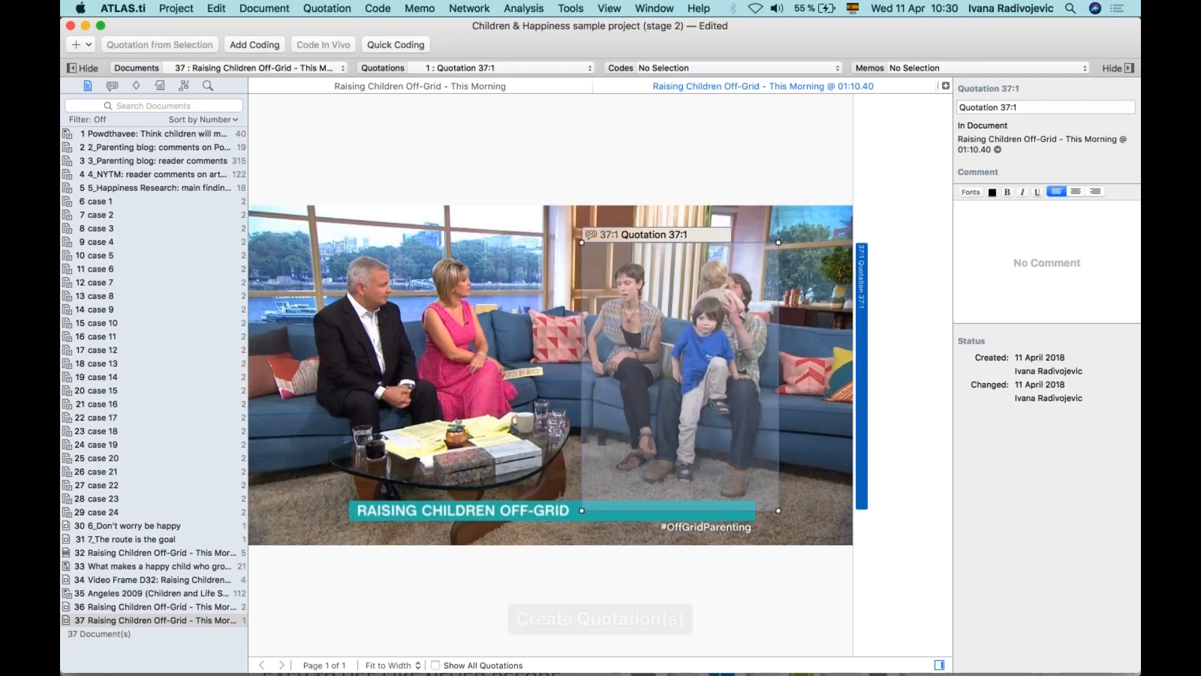
Assign the codes hard work but: a worthwhile trade-off and ex: attitude to the quotation around the family
{"action": "left_click", "coordinate": [138, 89]}
{"action": "scroll", "coordinate": [153, 350], "scroll_direction": "up", "scroll_amount": 5}
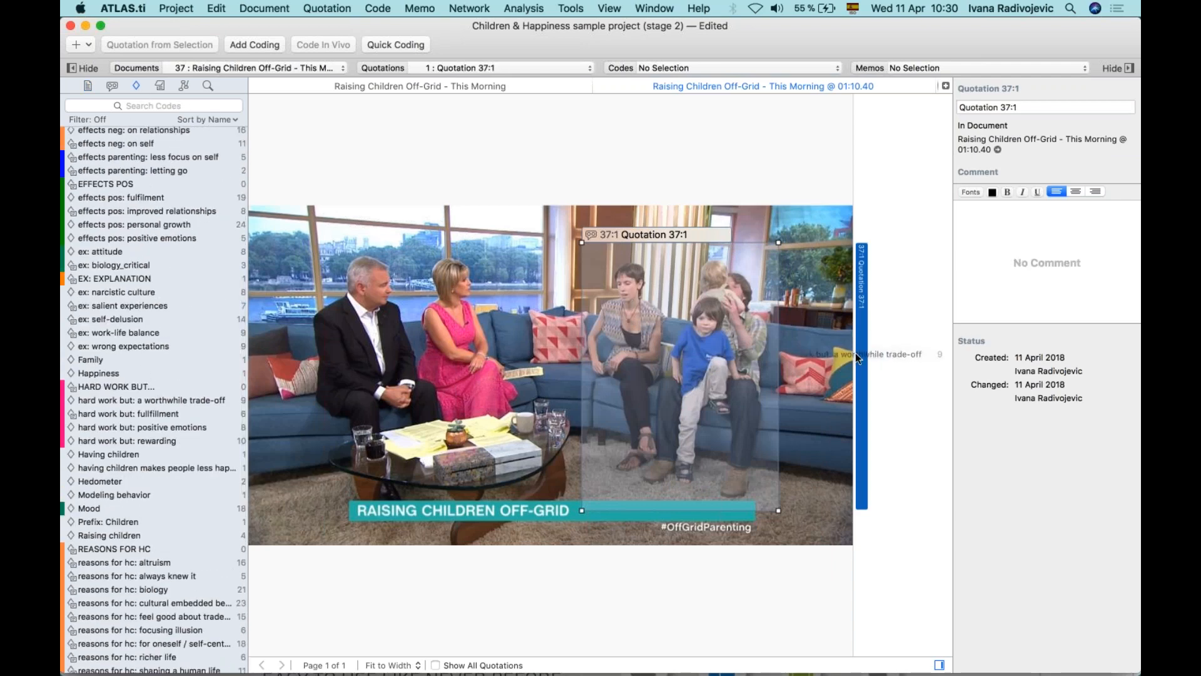
{"action": "left_click_drag", "start_coordinate": [860, 358], "coordinate": [861, 359]}
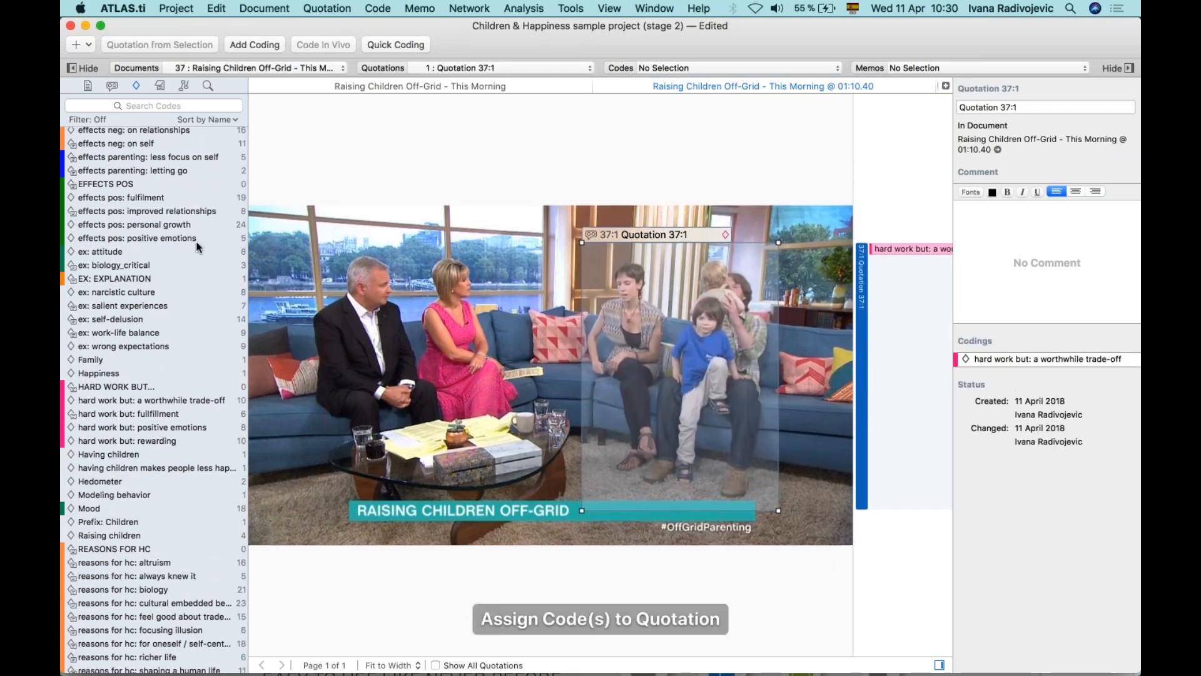
{"action": "left_click_drag", "start_coordinate": [122, 254], "coordinate": [863, 338]}
Frame the boy in the blue shirt and code that image area with Having children
{"action": "left_click", "coordinate": [791, 305]}
{"action": "left_click_drag", "start_coordinate": [780, 299], "coordinate": [660, 477]}
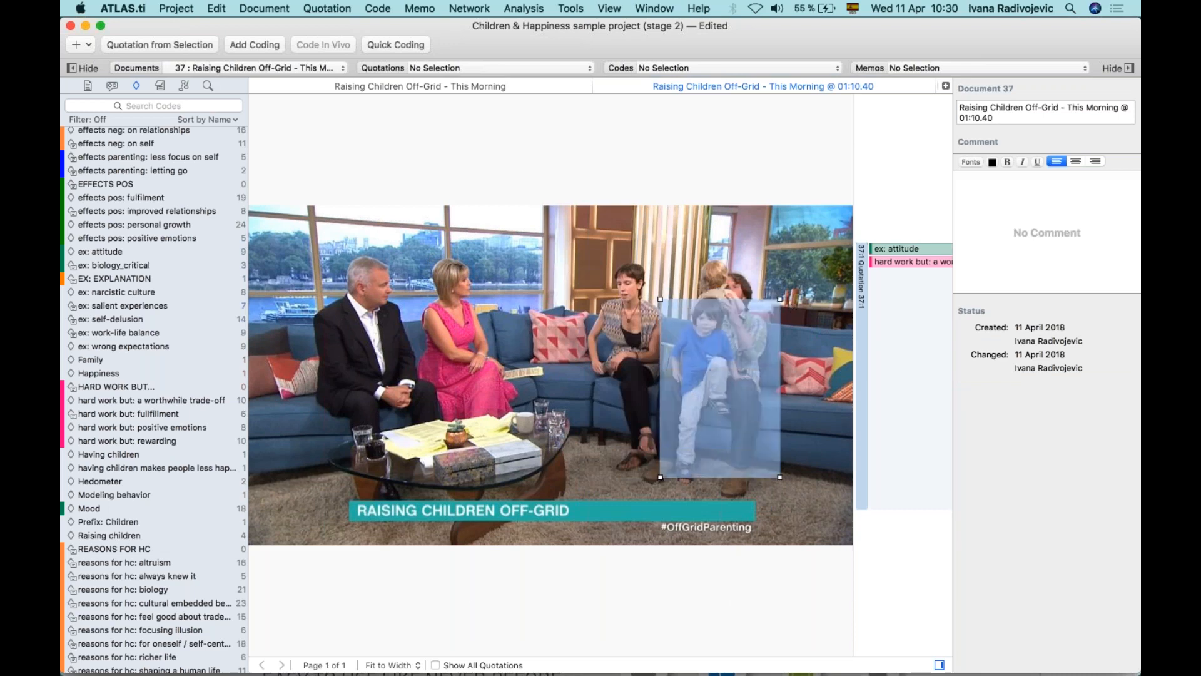
{"action": "left_click_drag", "start_coordinate": [777, 479], "coordinate": [740, 476]}
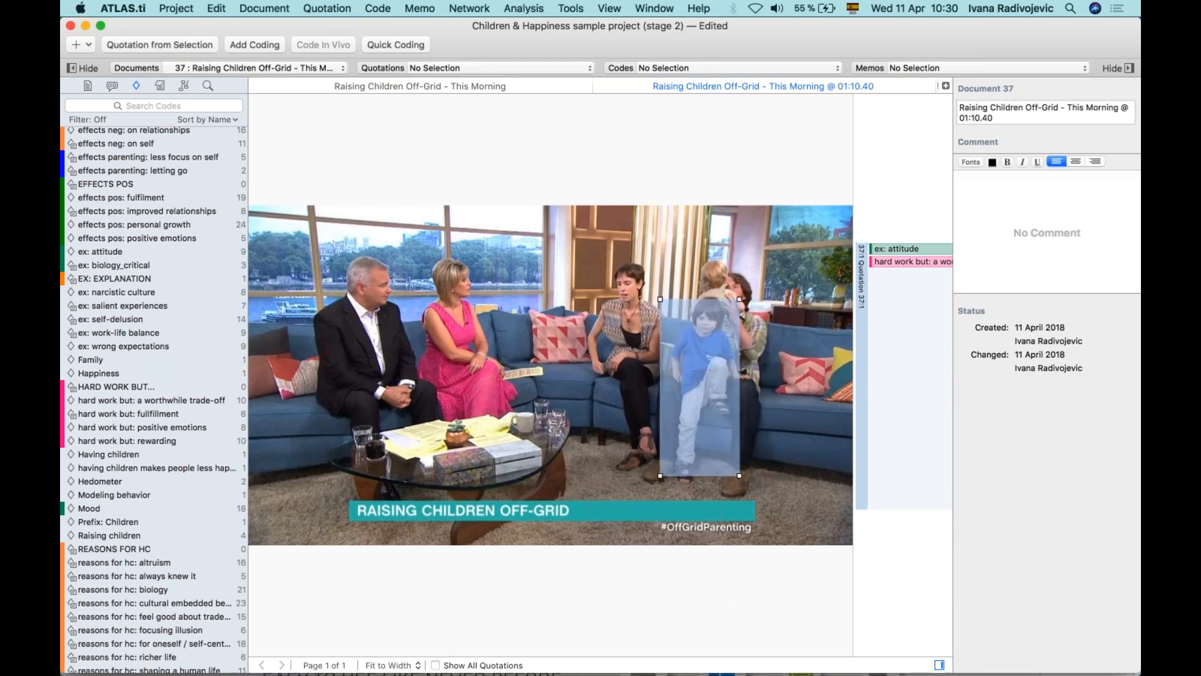
{"action": "left_click_drag", "start_coordinate": [95, 453], "coordinate": [700, 384]}
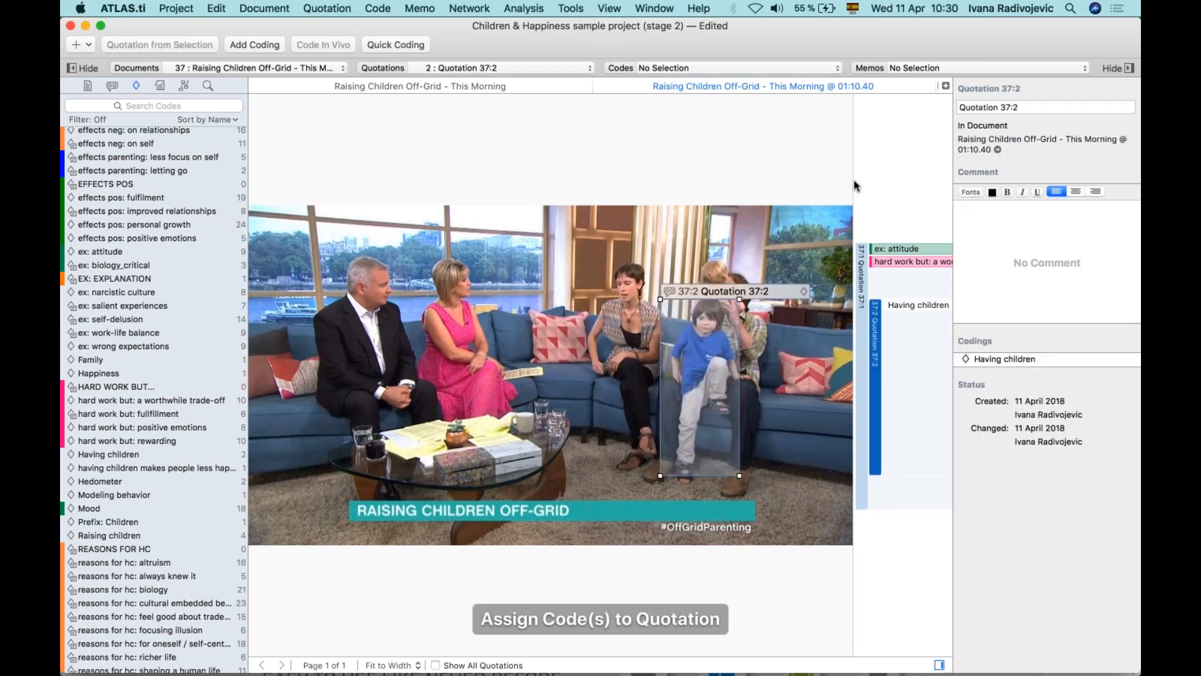
Widen the coding margin beside the image and highlight each of the two image quotations in turn
{"action": "left_click_drag", "start_coordinate": [854, 181], "coordinate": [768, 339]}
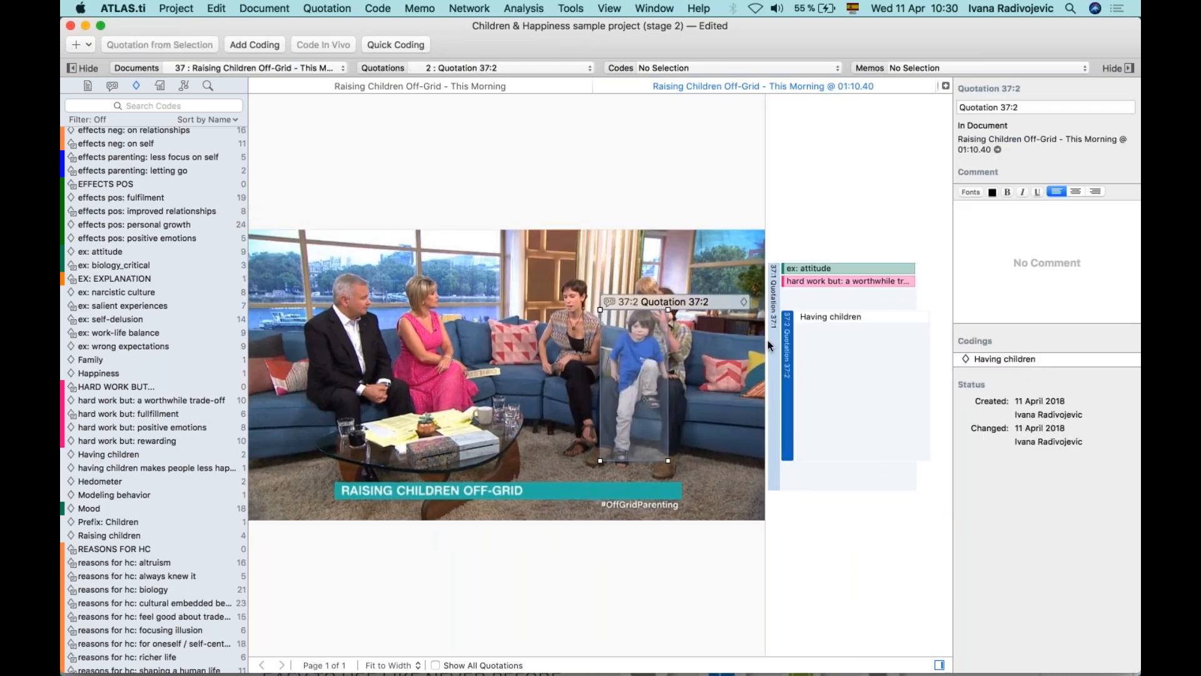
{"action": "left_click", "coordinate": [773, 365]}
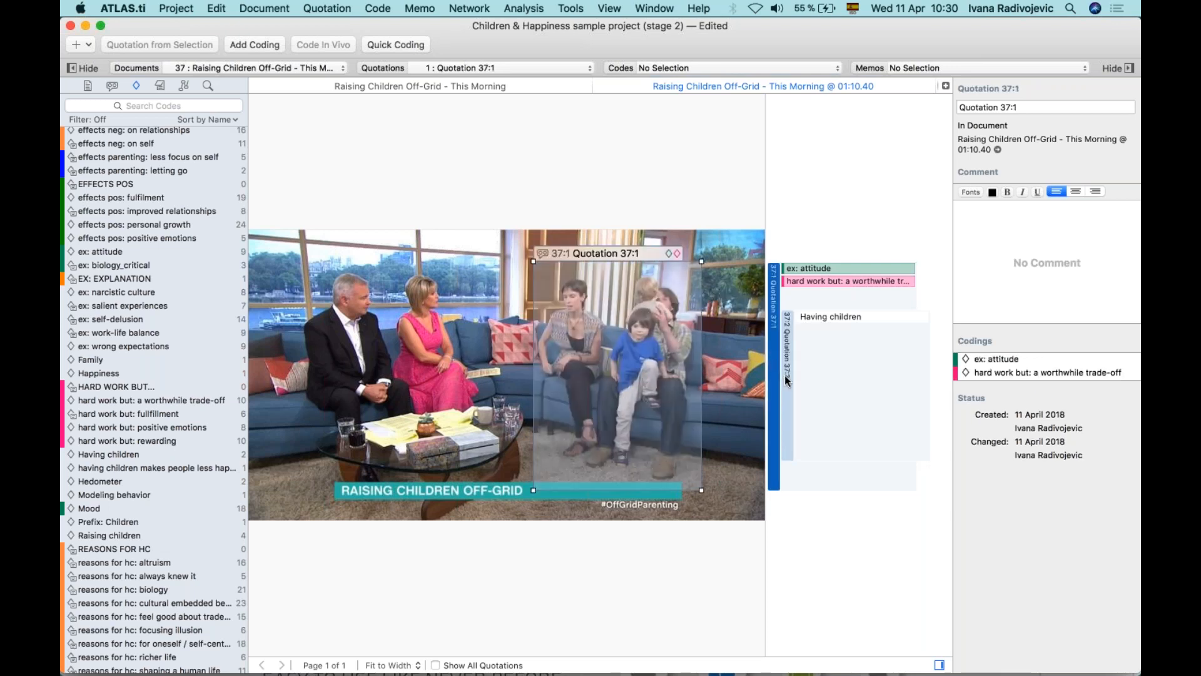
{"action": "left_click", "coordinate": [785, 376]}
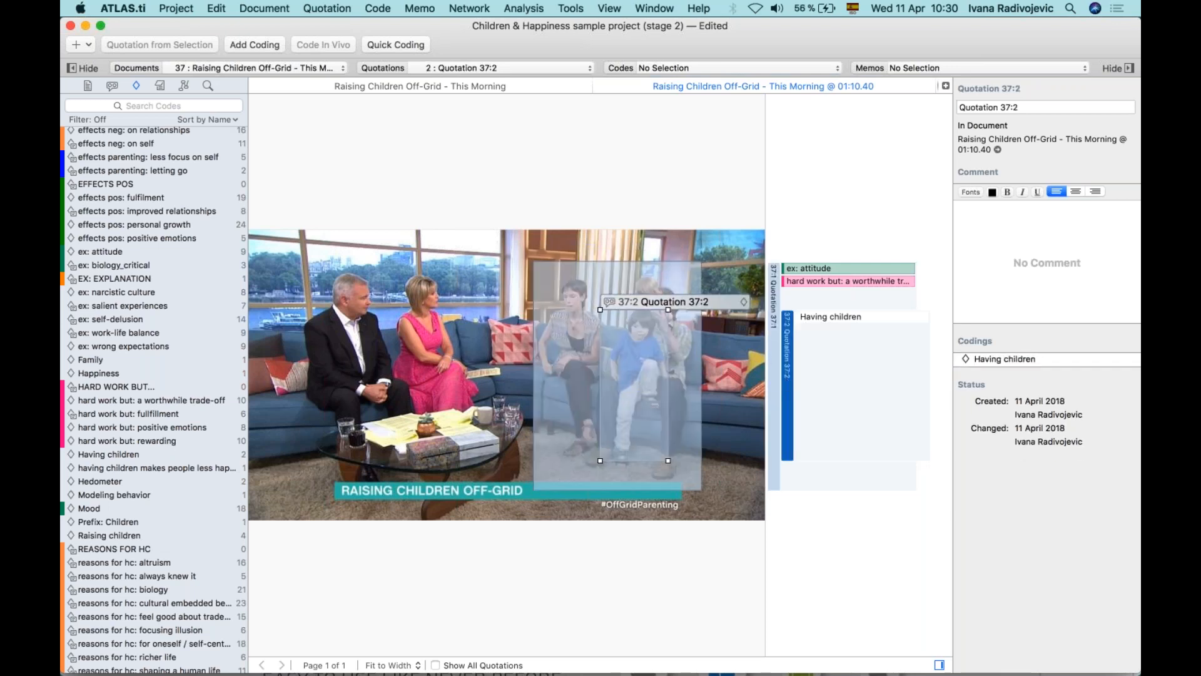
{"action": "left_click", "coordinate": [751, 380]}
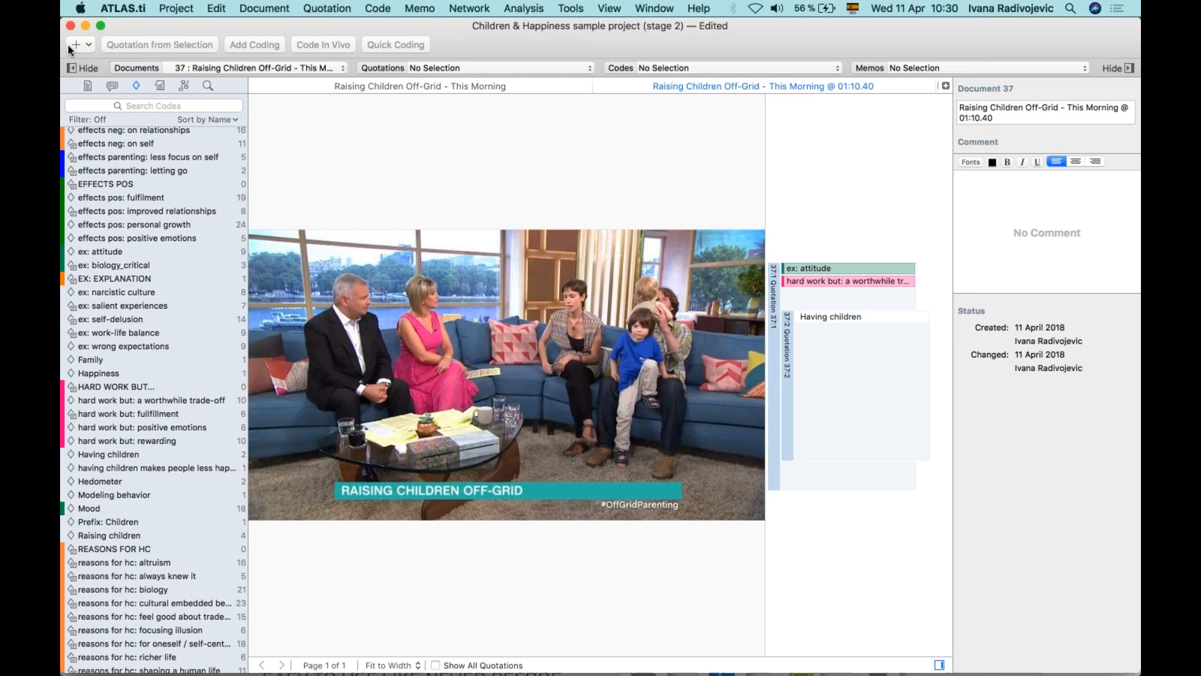
Create a new memo and name it Hedometer
{"action": "left_click", "coordinate": [86, 44]}
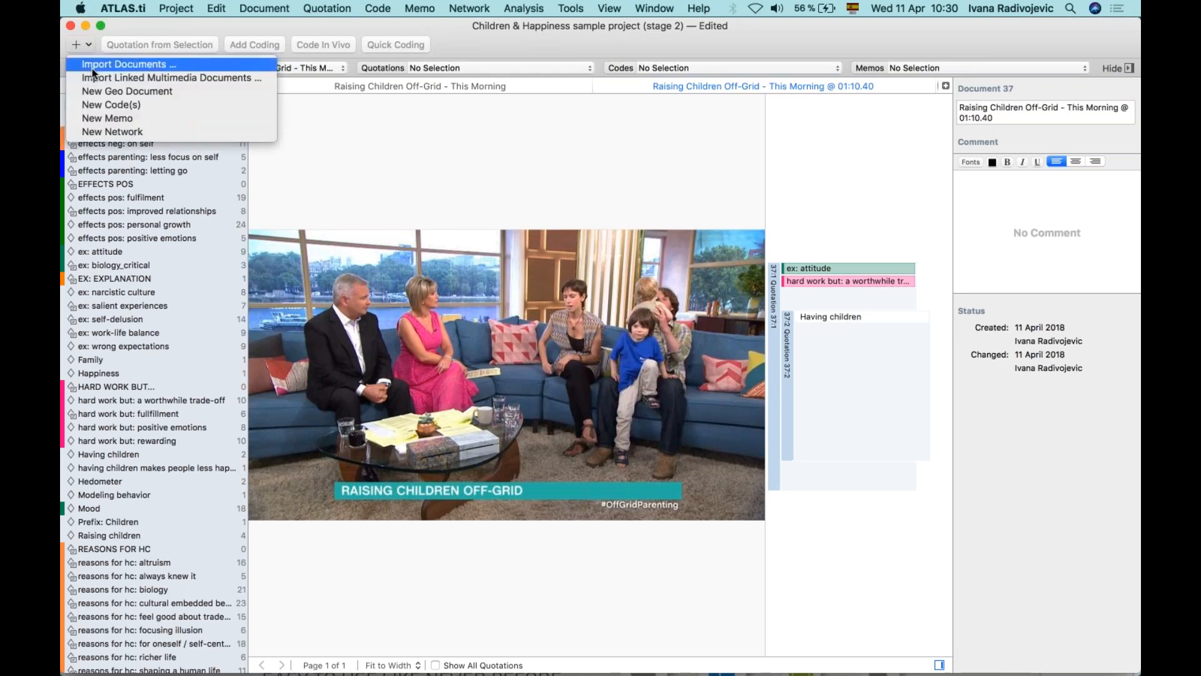
{"action": "left_click", "coordinate": [100, 118]}
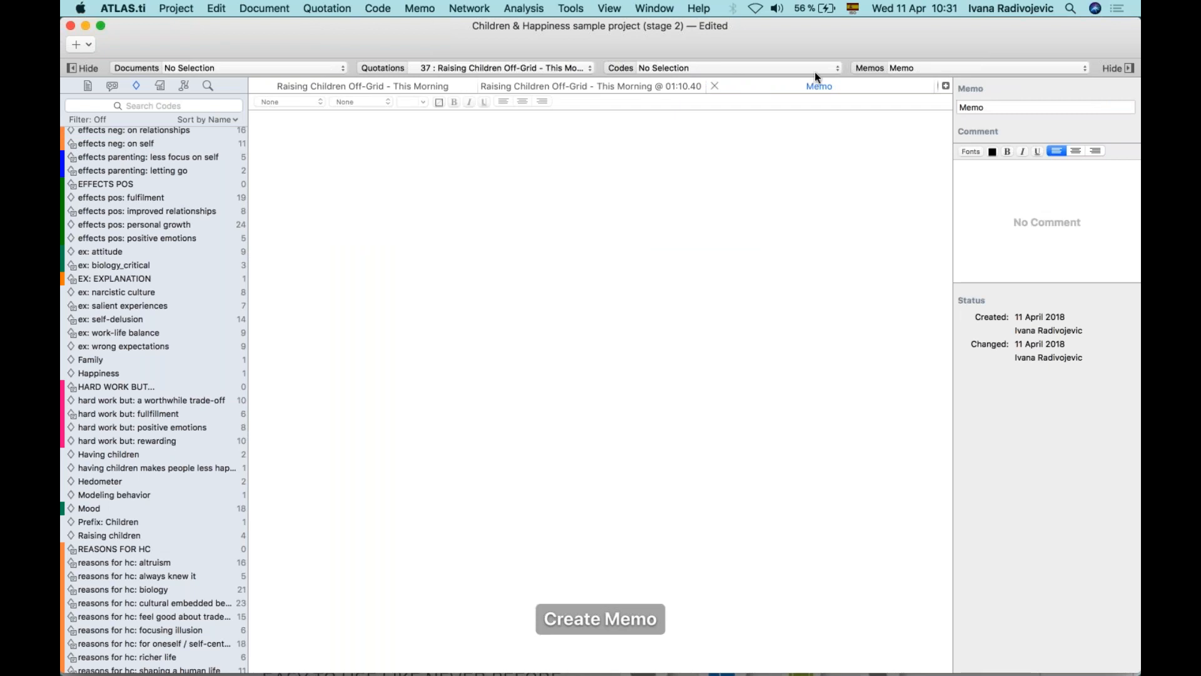
{"action": "left_click", "coordinate": [556, 144]}
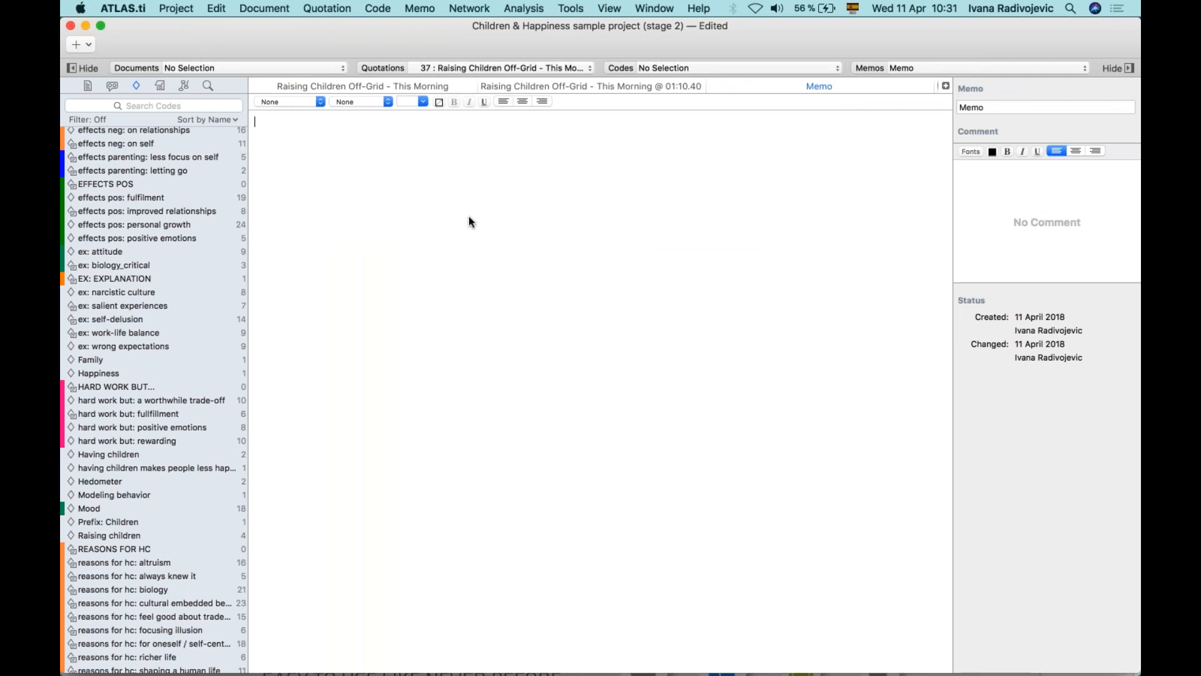
{"action": "double_click", "coordinate": [987, 106]}
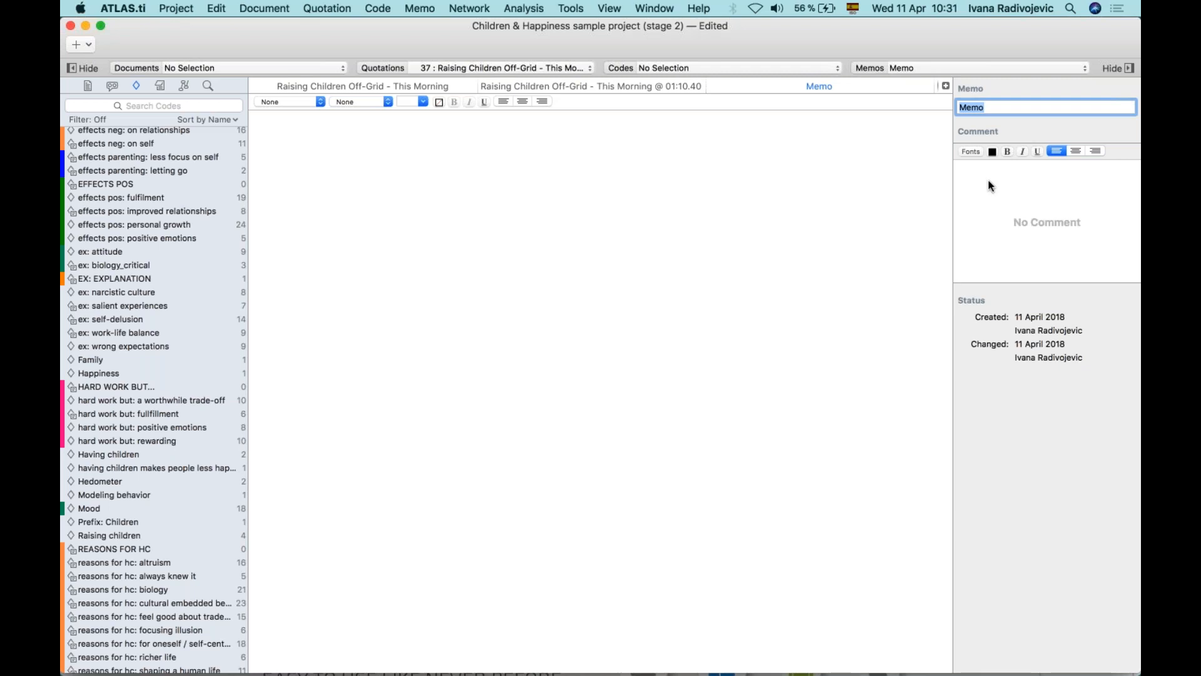
{"action": "type", "text": "Hedometer"}
Enter "Write our reflections, analyses, descriptions, ideas, questions, doubts, ..." as the first line of the Hedometer memo
{"action": "left_click", "coordinate": [614, 367]}
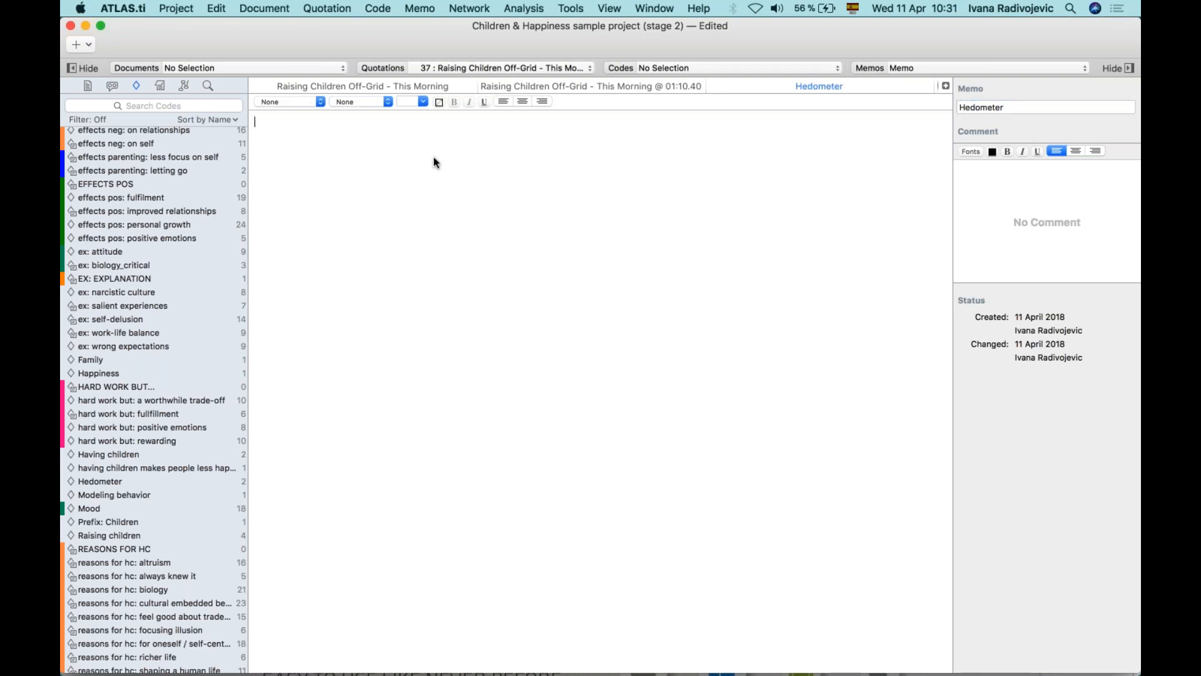
{"action": "type", "text": "W"}
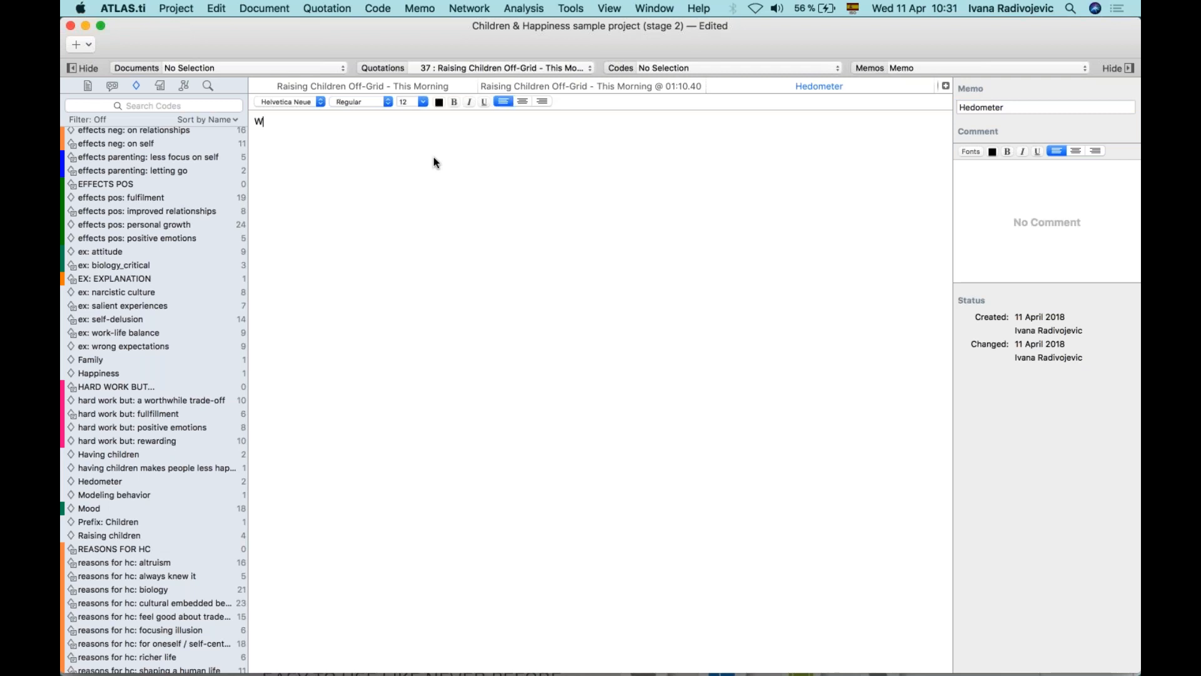
{"action": "type", "text": "rite our reflections, analyses, descriptions, ideas, questions, doubts,"}
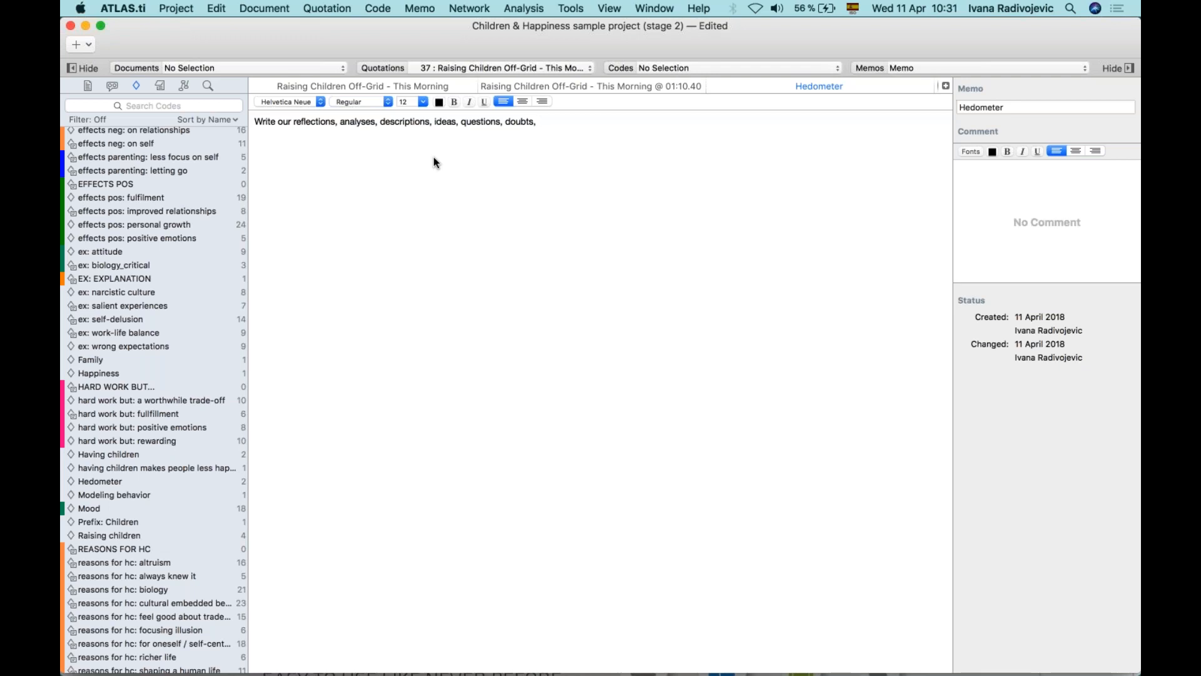
{"action": "type", "text": "..."}
Add a second paragraph saying that Angeles spoke about the hedometer of happiness for raising children..
{"action": "key", "text": "Return"}
{"action": "key", "text": "Return"}
{"action": "type", "text": "Angeles "}
{"action": "type", "text": "spoke about the "}
{"action": "type", "text": "hedometer of h"}
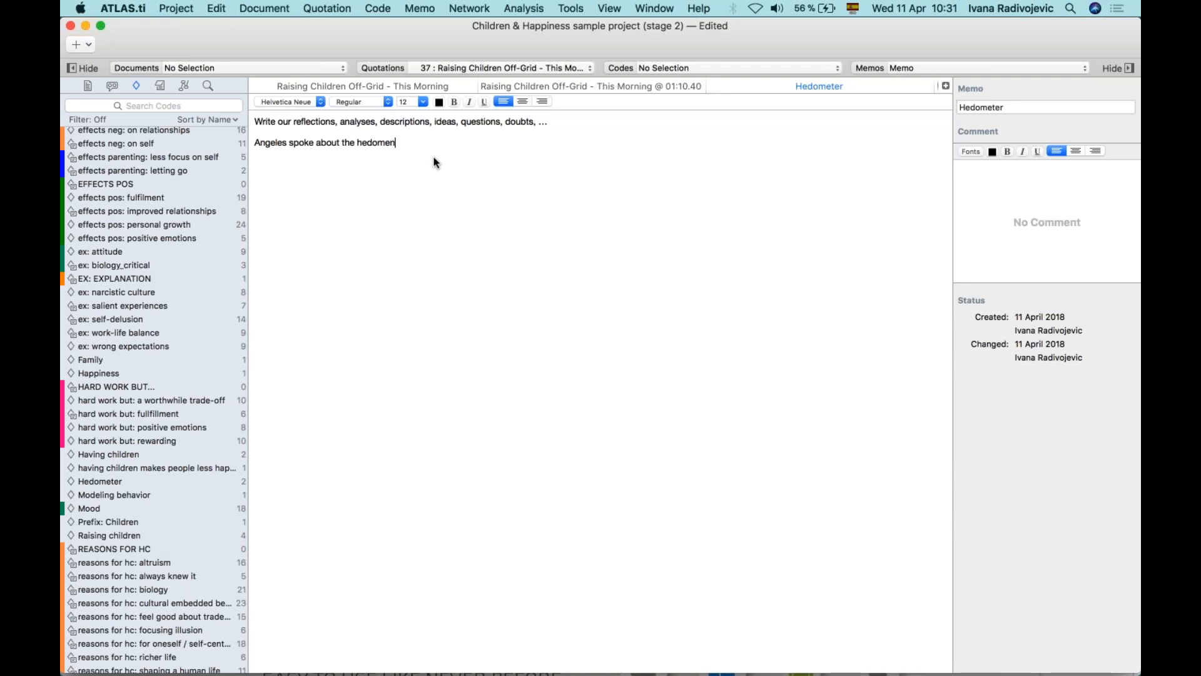
{"action": "type", "text": "appiness for ras"}
{"action": "key", "text": "BackSpace"}
{"action": "type", "text": "ising children..."}
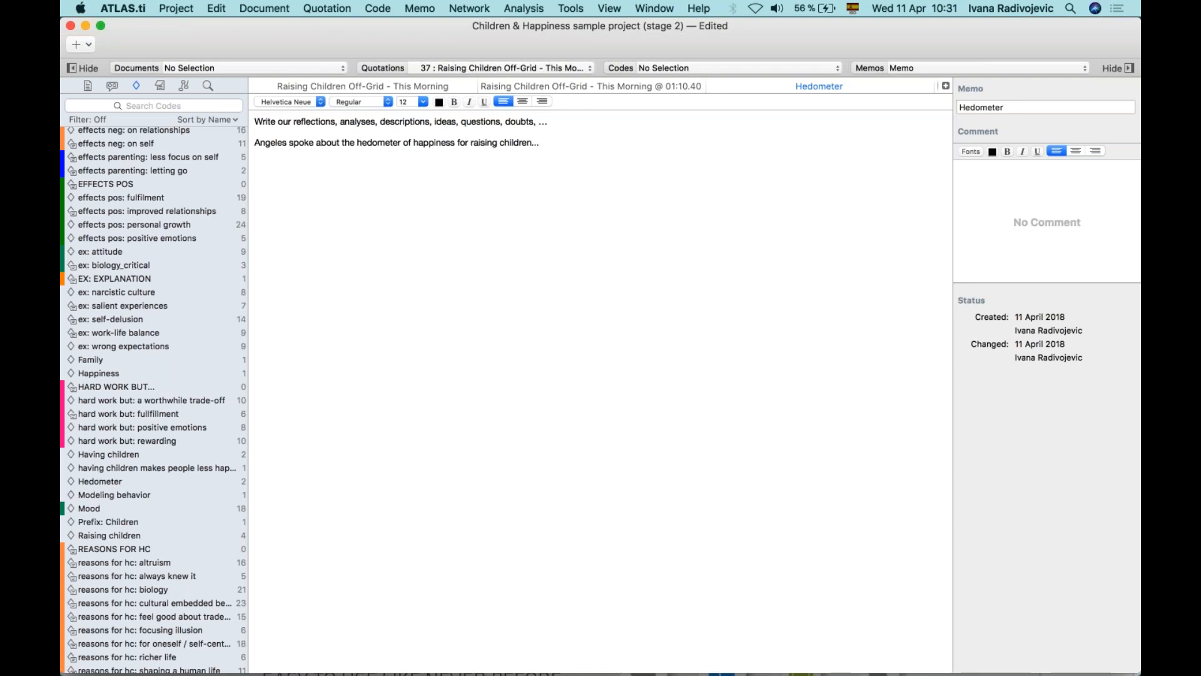
Link the Hedometer memo to the family quotation in the snapshot document and select the linked memo in the margin
{"action": "left_click", "coordinate": [602, 87]}
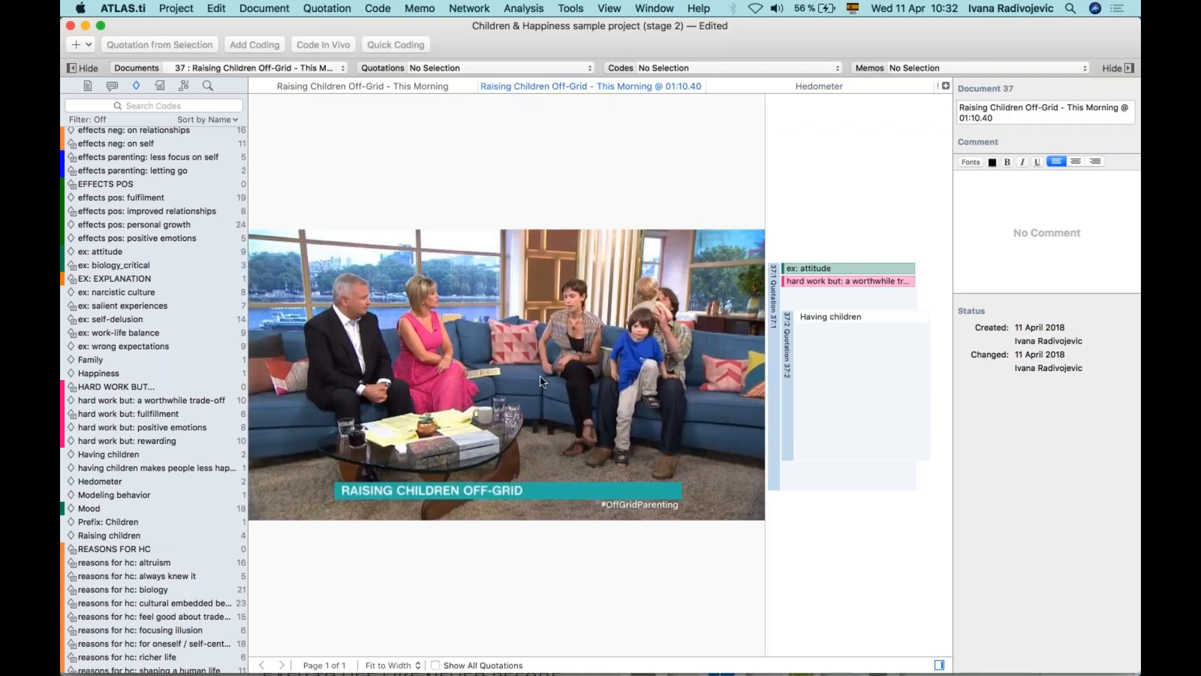
{"action": "left_click", "coordinate": [774, 360]}
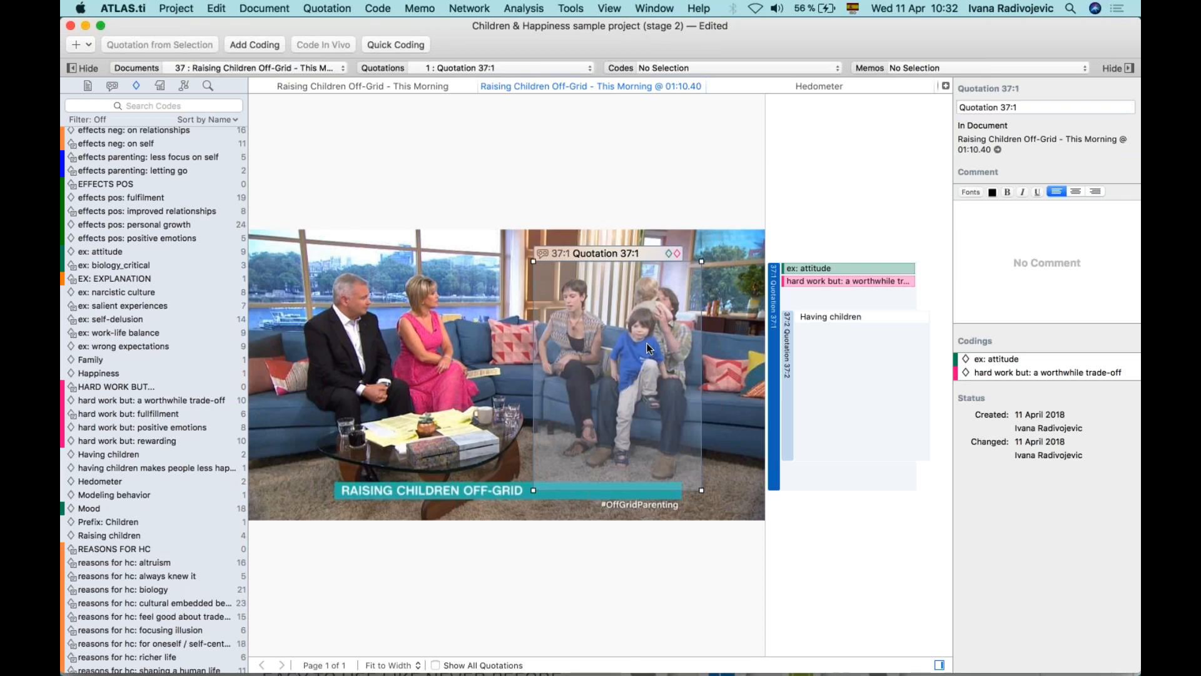
{"action": "left_click", "coordinate": [810, 86]}
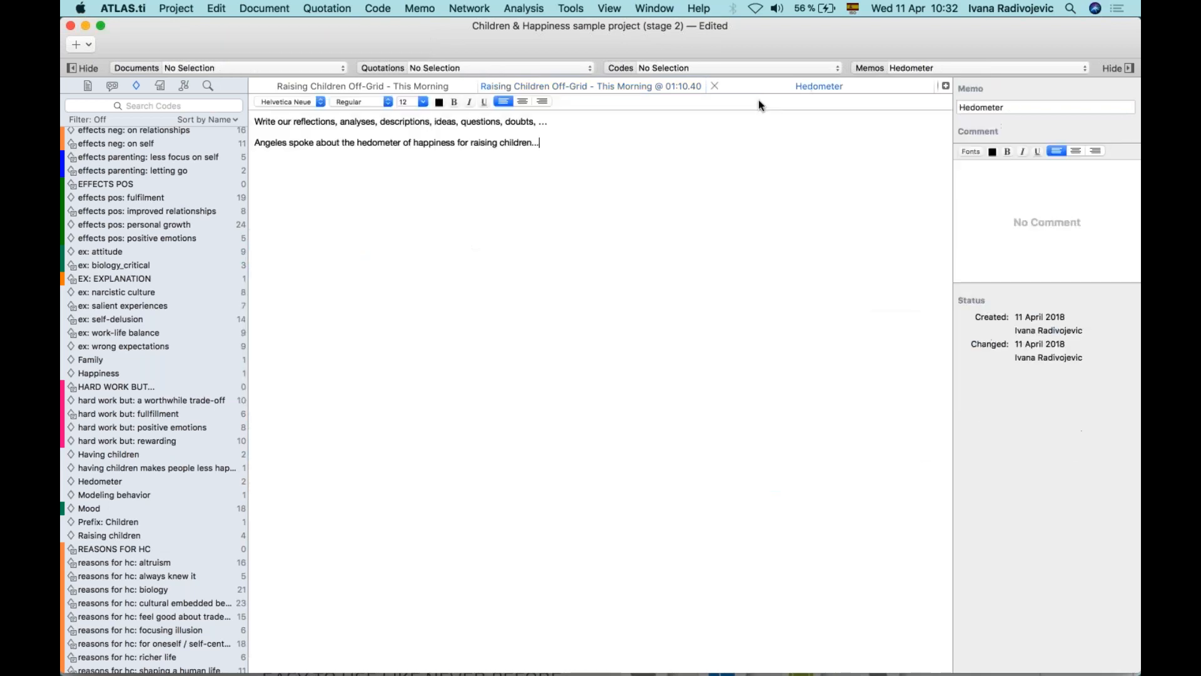
{"action": "left_click", "coordinate": [630, 86]}
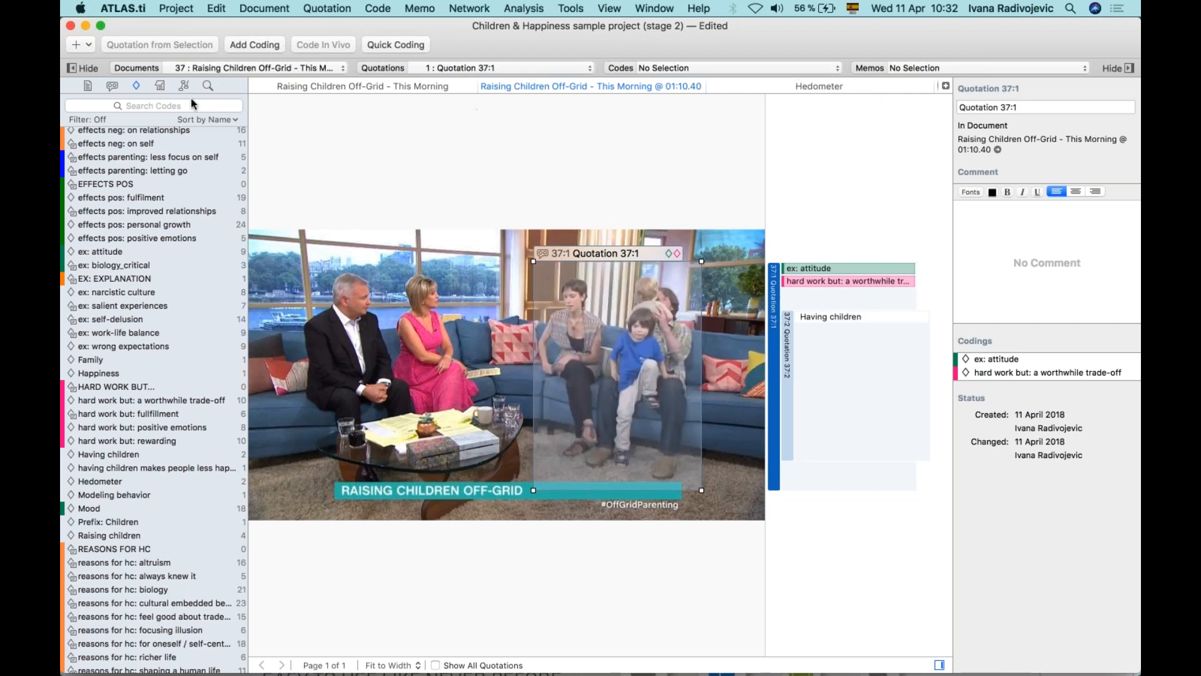
{"action": "left_click", "coordinate": [160, 87]}
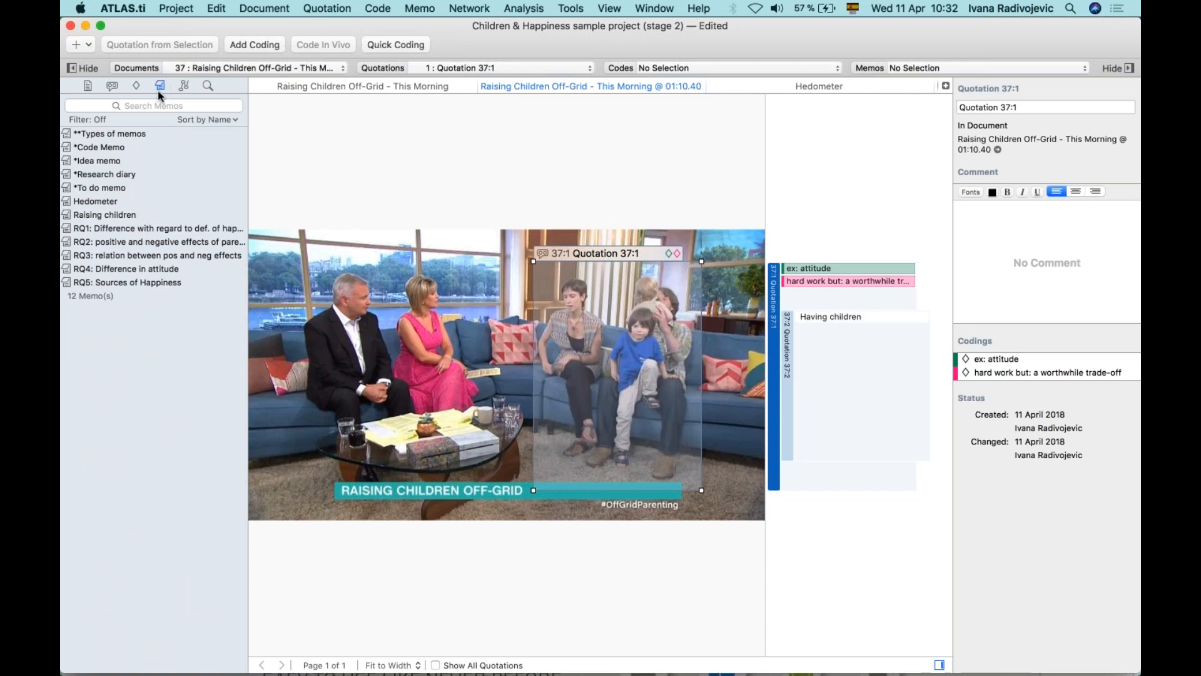
{"action": "left_click_drag", "start_coordinate": [121, 210], "coordinate": [799, 295]}
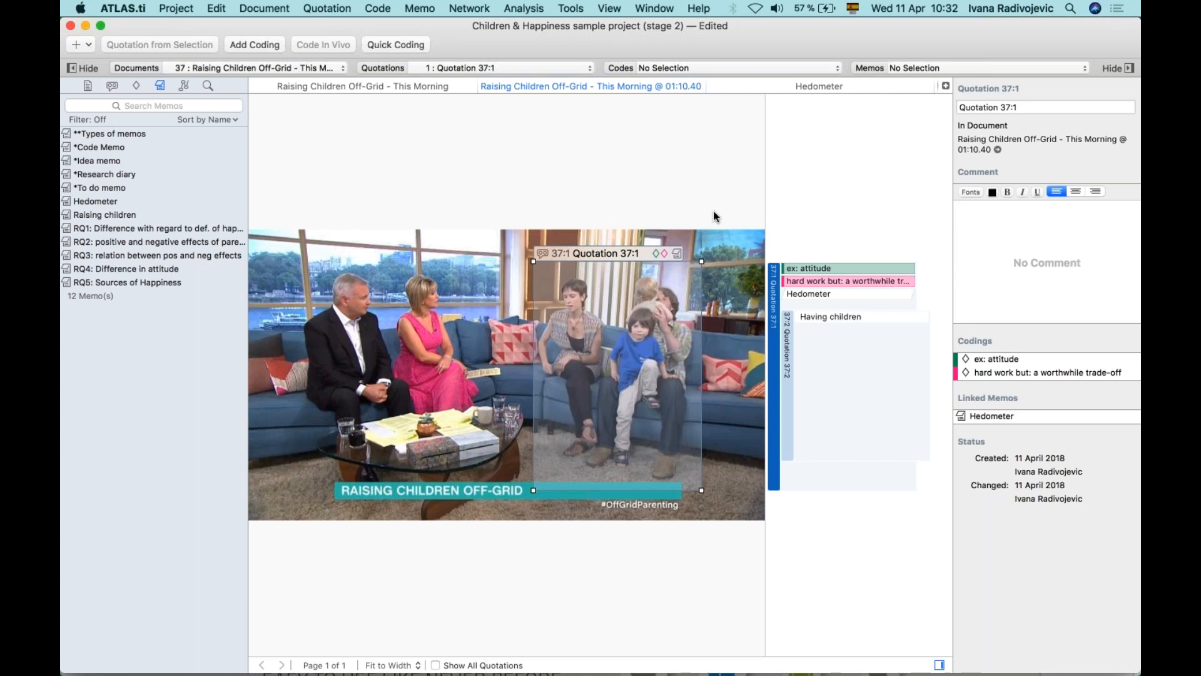
{"action": "left_click", "coordinate": [826, 294]}
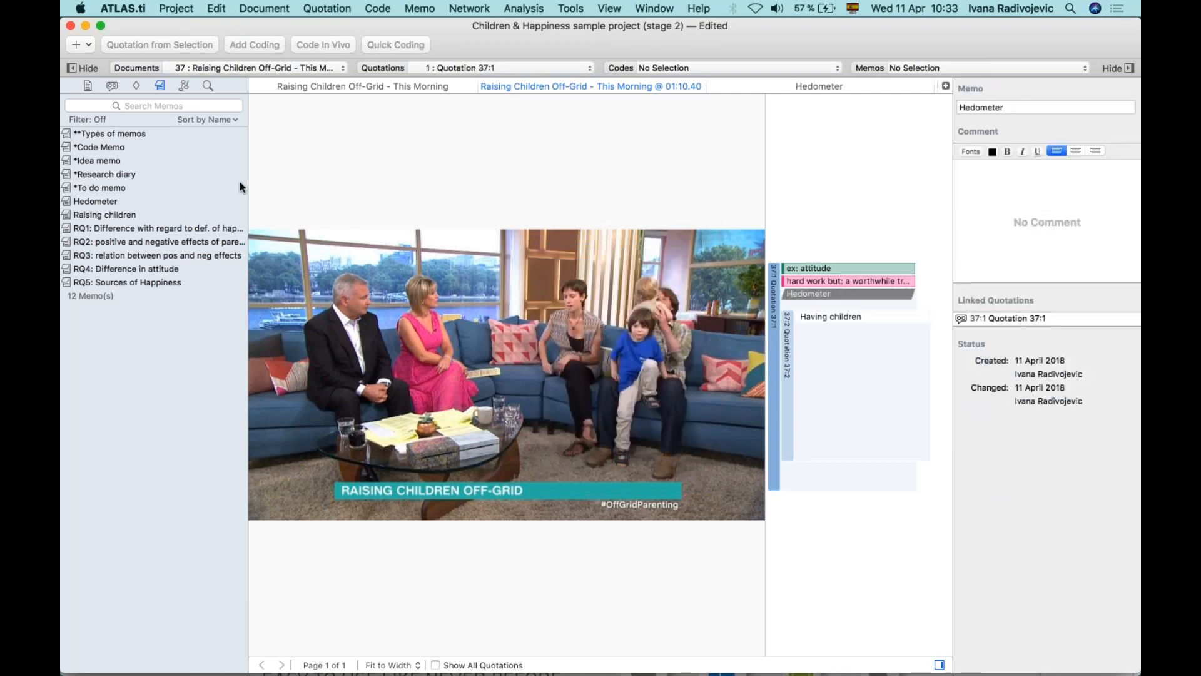
{"action": "left_click", "coordinate": [103, 201]}
{"action": "key", "text": "shift+Down"}
{"action": "key", "text": "shift+Down"}
{"action": "key", "text": "shift+Down"}
{"action": "key", "text": "shift+Down"}
{"action": "key", "text": "shift+Down"}
{"action": "key", "text": "shift+Down"}
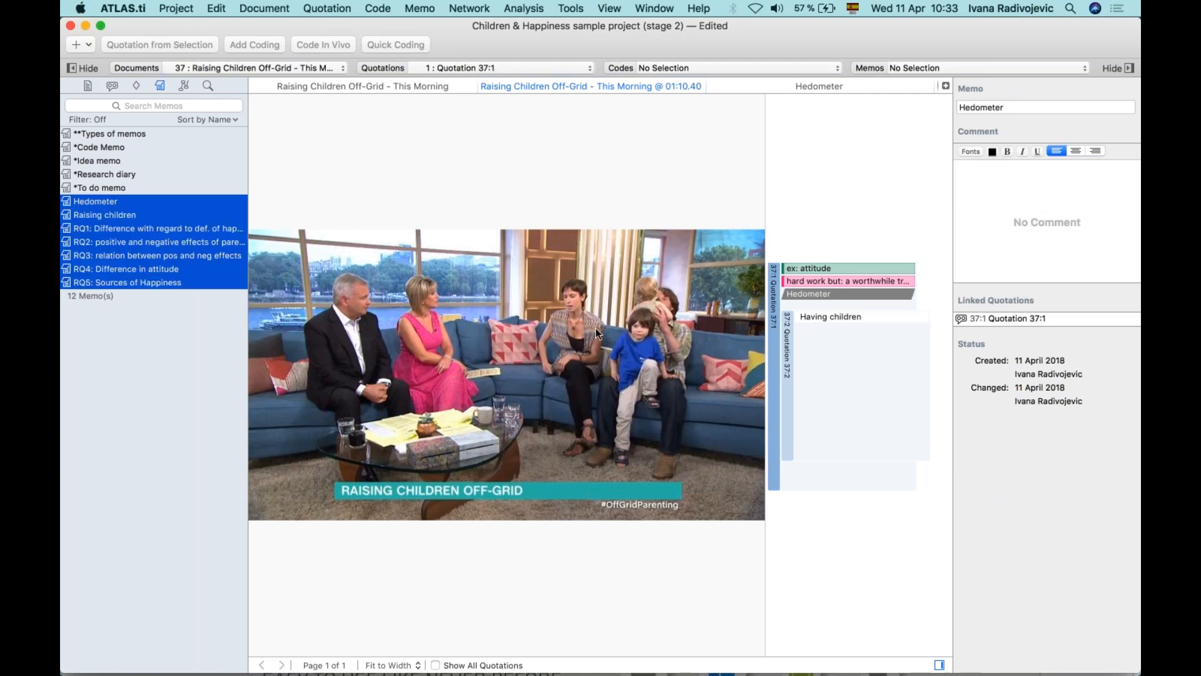
{"action": "left_click", "coordinate": [200, 201]}
{"action": "left_click", "coordinate": [114, 310]}
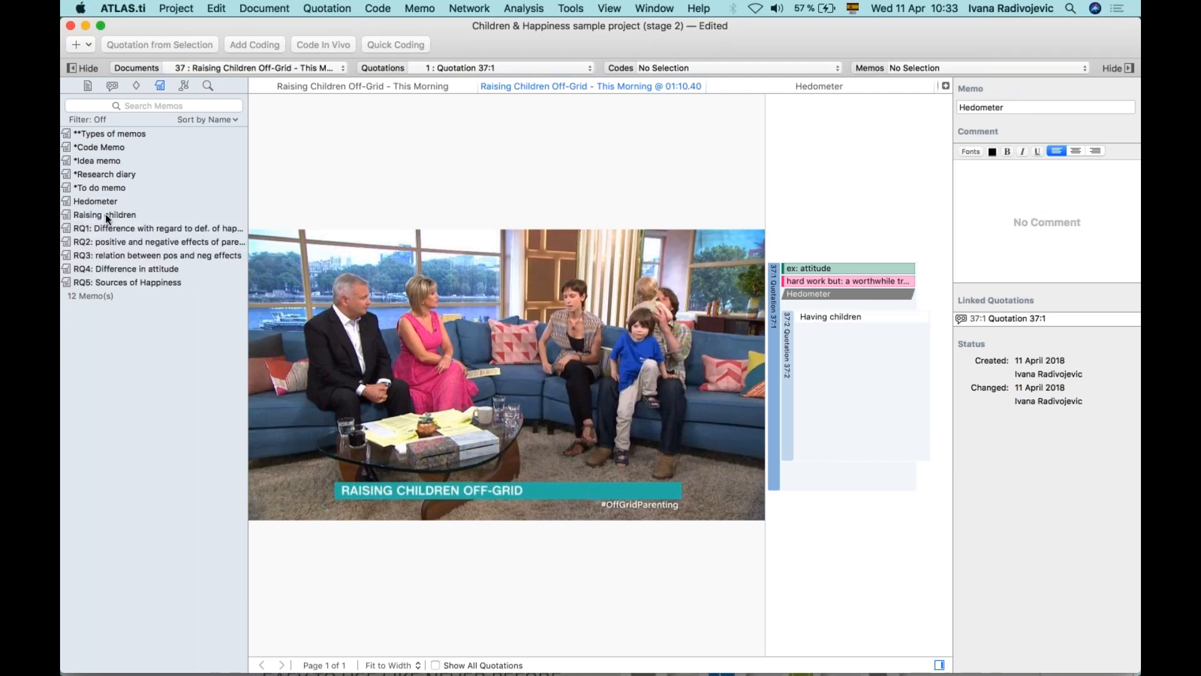
Link the Raising children memo to the quotation around the boy, and review the Hedometer memo before returning to the snapshot
{"action": "left_click_drag", "start_coordinate": [699, 244], "coordinate": [788, 352]}
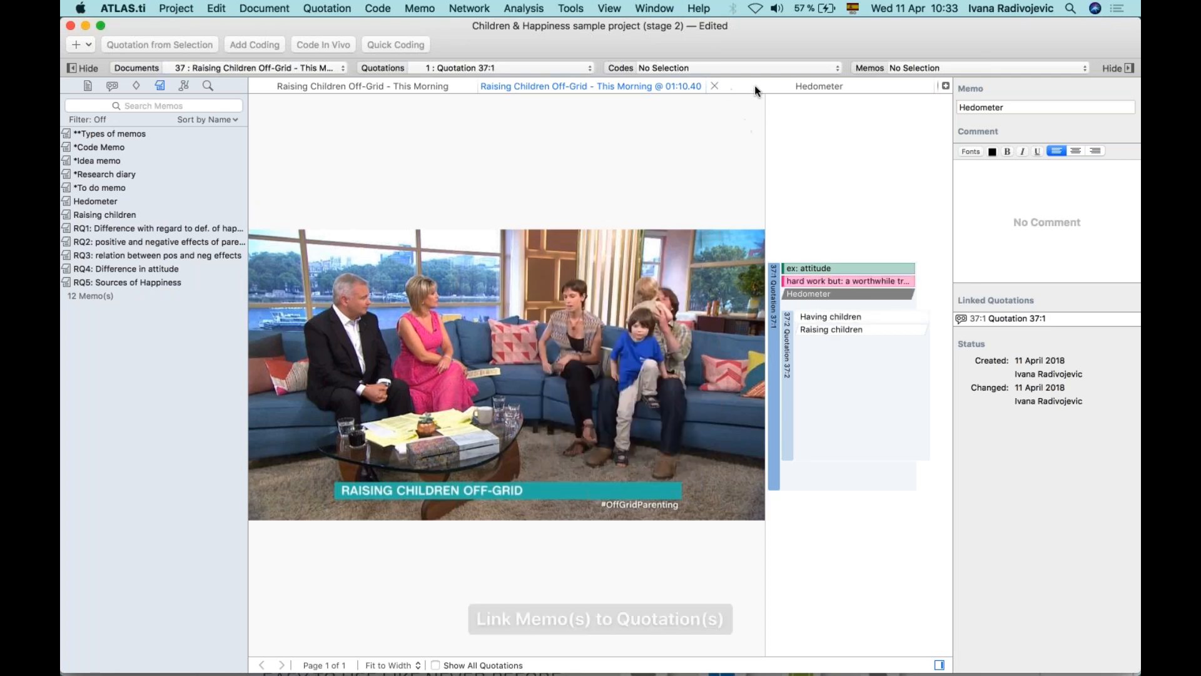
{"action": "left_click_drag", "start_coordinate": [756, 92], "coordinate": [596, 82]}
{"action": "left_click", "coordinate": [835, 81]}
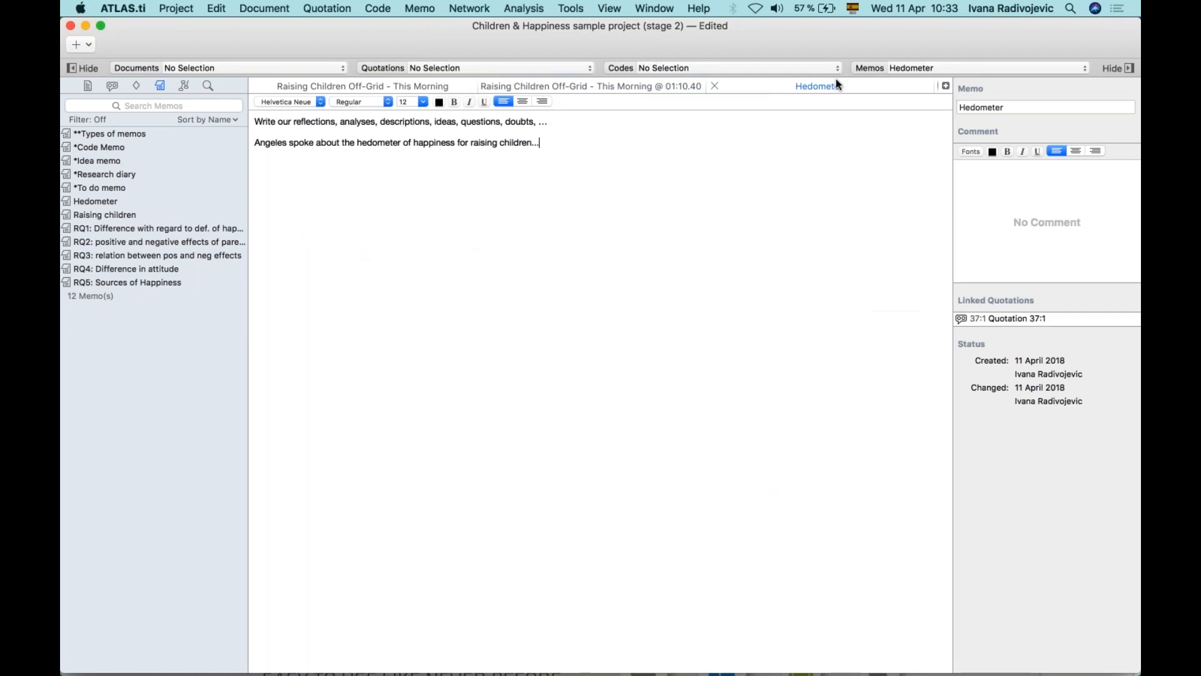
{"action": "left_click", "coordinate": [577, 83]}
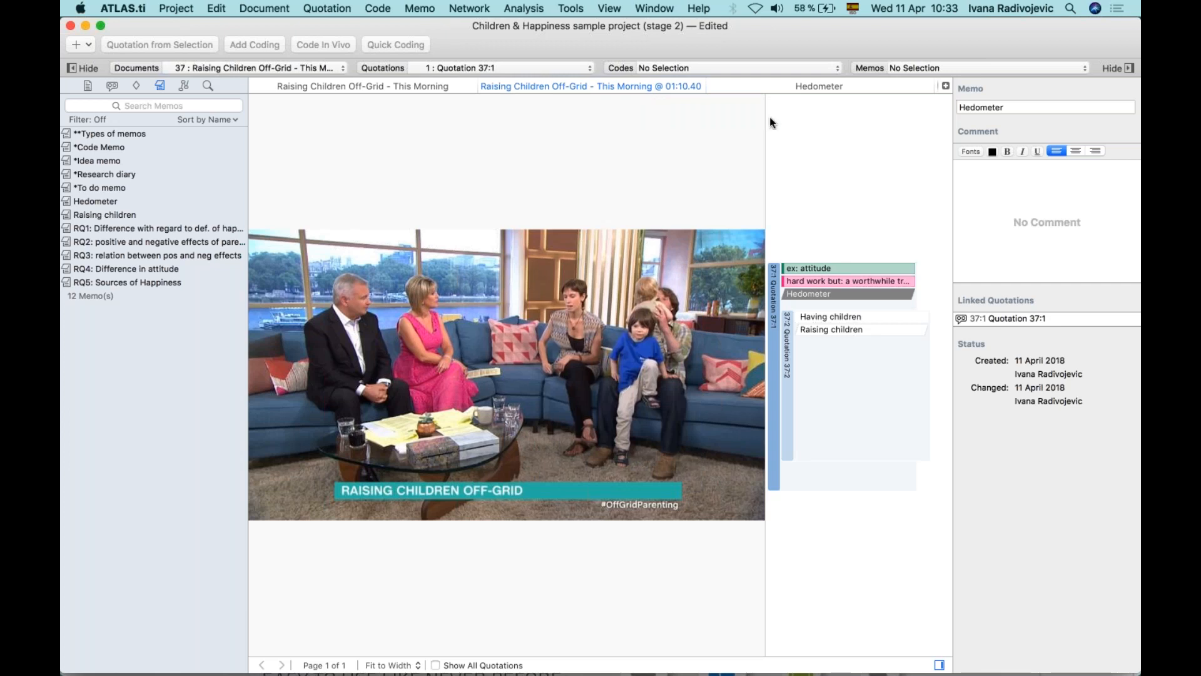
Split the workspace to show the Hedometer memo beside the video, and adjust the widths of the regions and the coding margin
{"action": "left_click", "coordinate": [945, 87]}
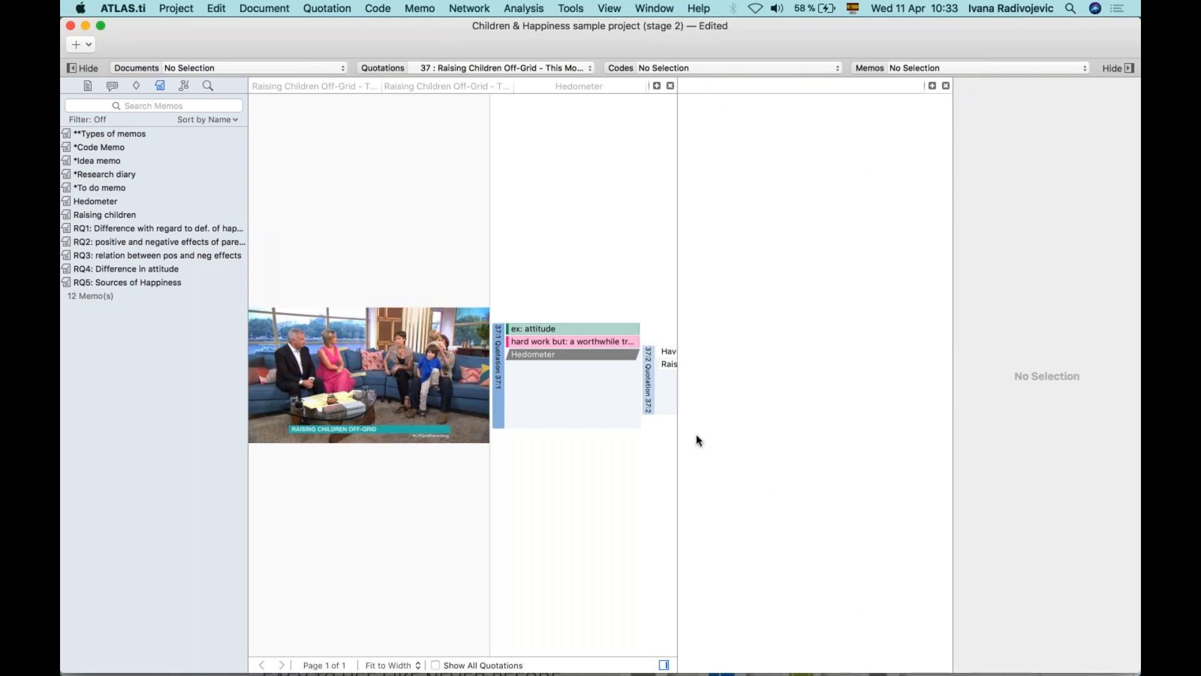
{"action": "left_click", "coordinate": [558, 86]}
{"action": "left_click_drag", "start_coordinate": [558, 85], "coordinate": [797, 201]}
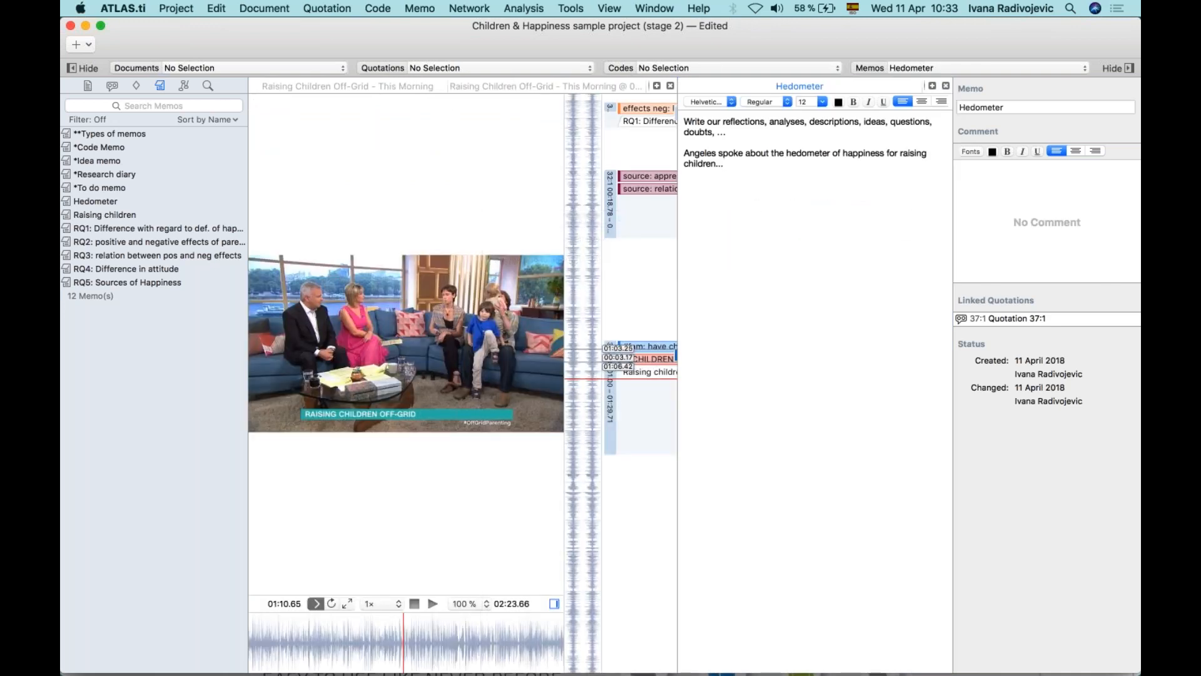
{"action": "left_click_drag", "start_coordinate": [680, 286], "coordinate": [709, 287]}
{"action": "left_click", "coordinate": [595, 238]}
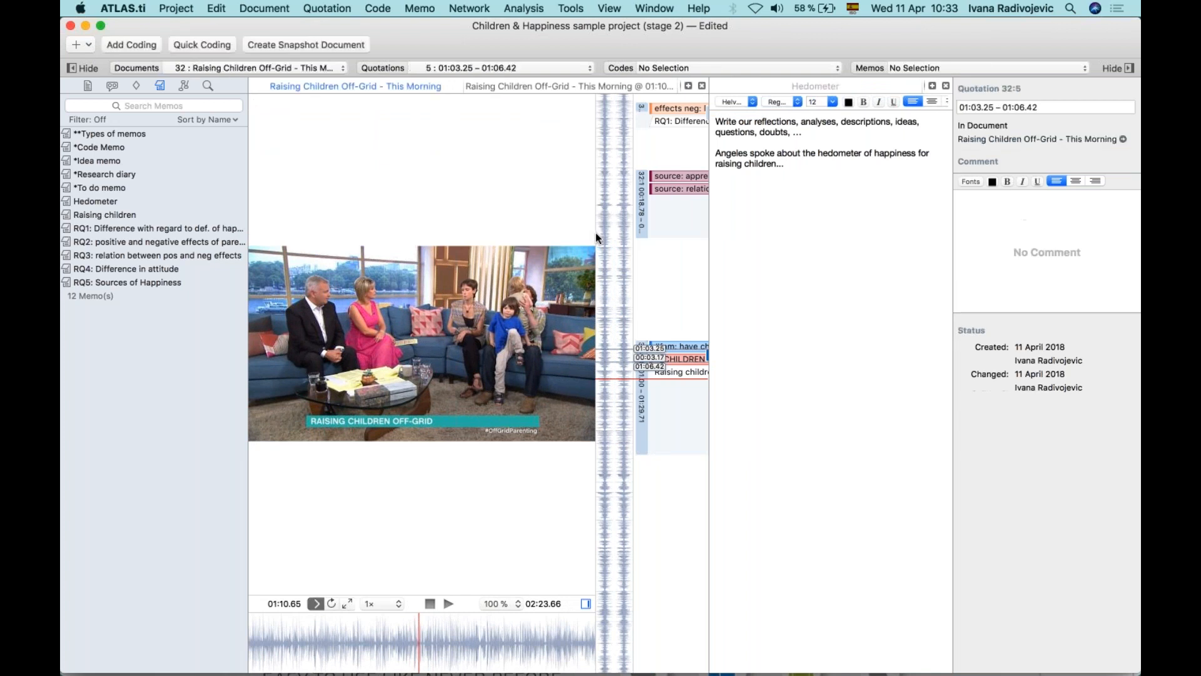
{"action": "left_click_drag", "start_coordinate": [632, 265], "coordinate": [528, 286]}
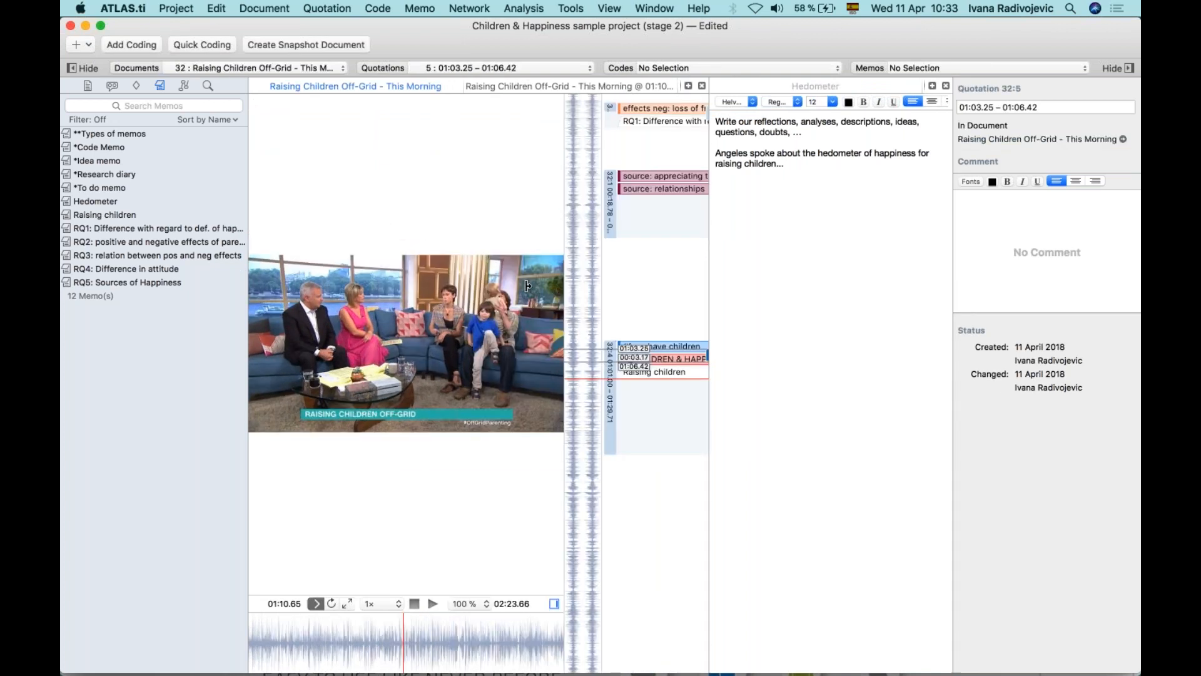
Hide both sidebars to enlarge the video and the Hedometer memo, and show the sidebars again
{"action": "left_click", "coordinate": [82, 68]}
{"action": "left_click", "coordinate": [1104, 68]}
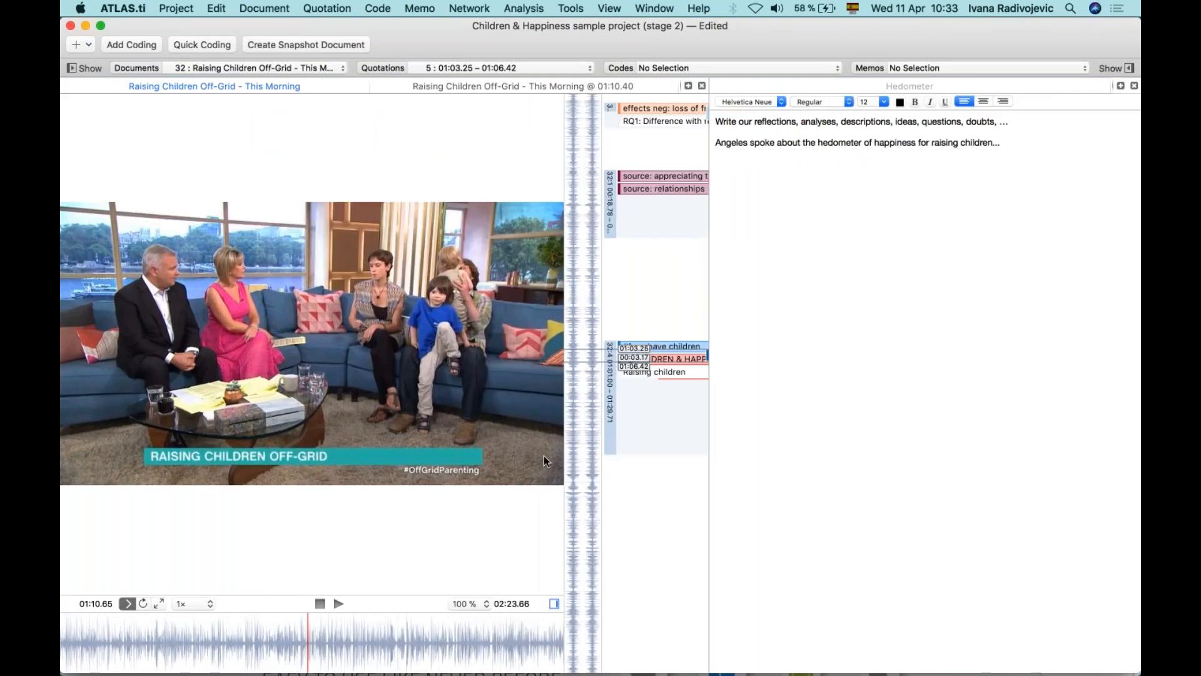
{"action": "left_click", "coordinate": [813, 400]}
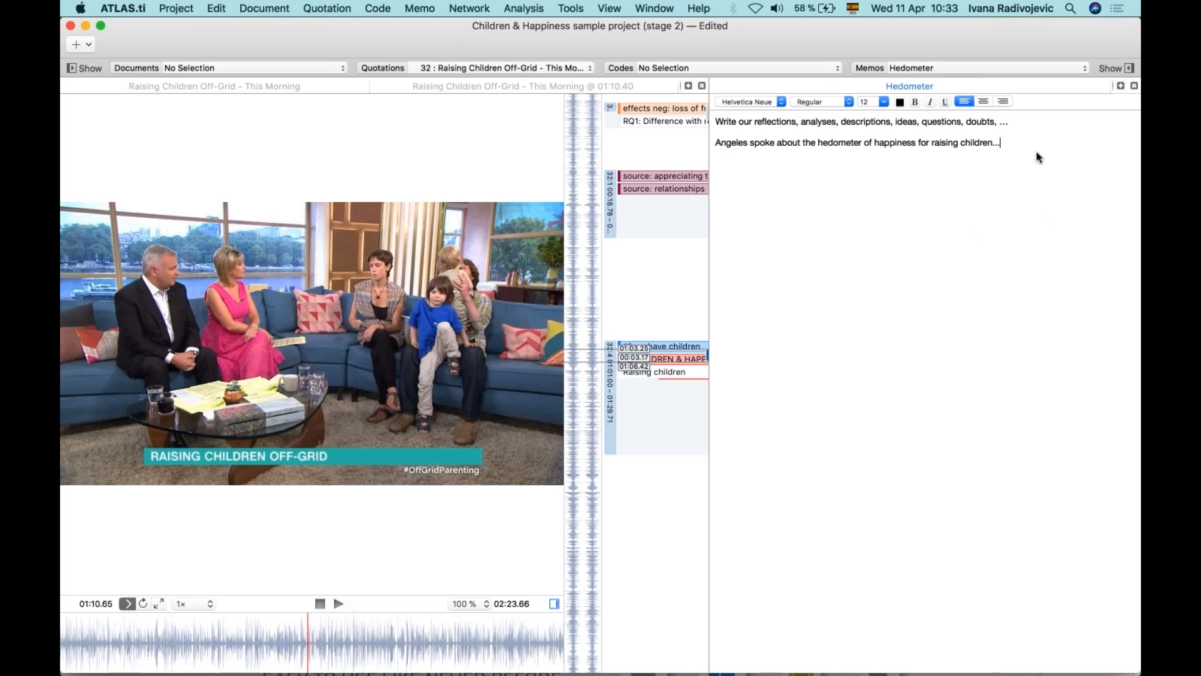
{"action": "left_click", "coordinate": [1107, 69]}
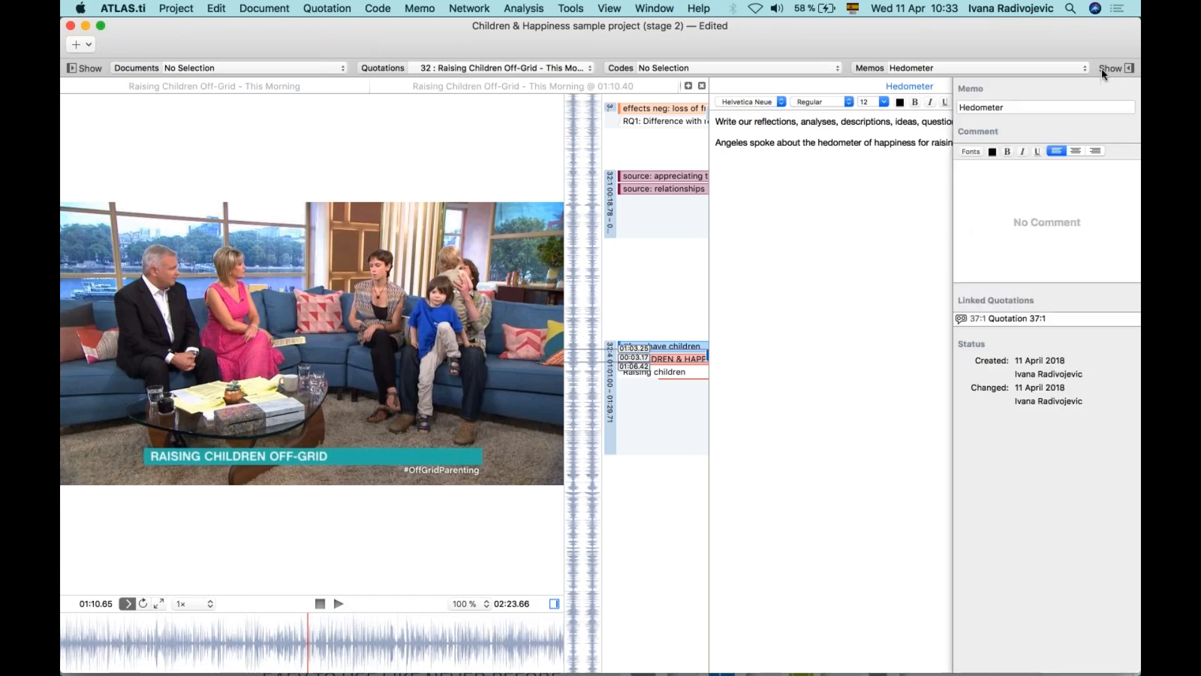
{"action": "left_click", "coordinate": [1105, 70]}
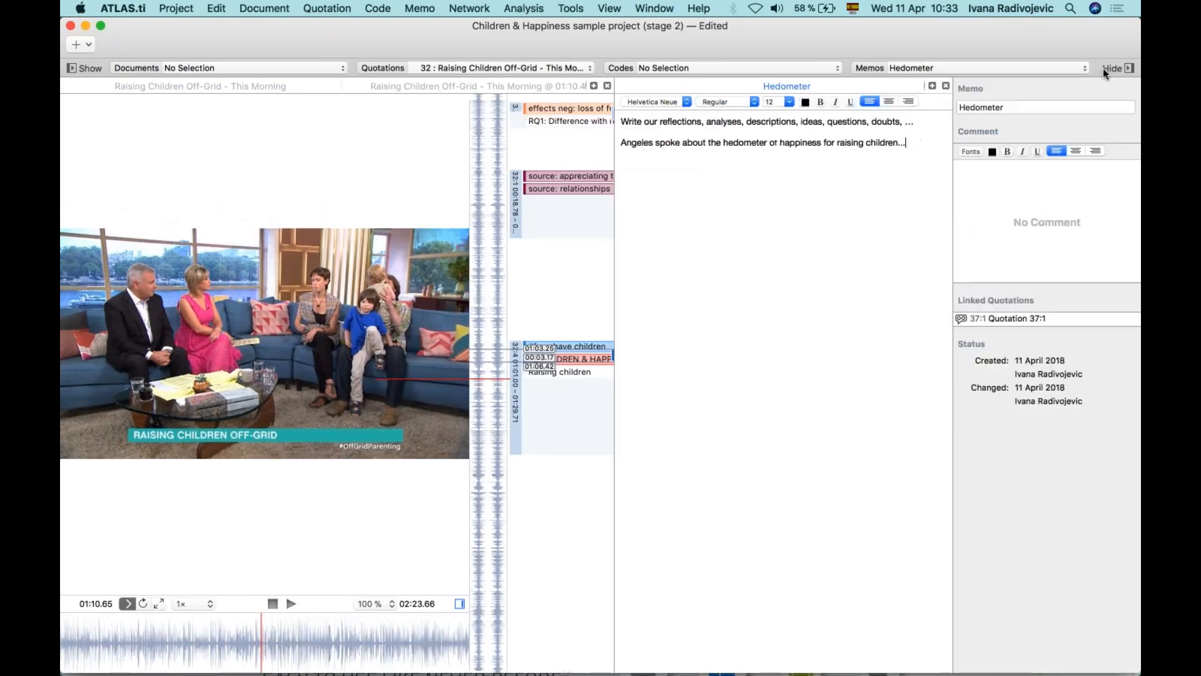
{"action": "left_click", "coordinate": [88, 69]}
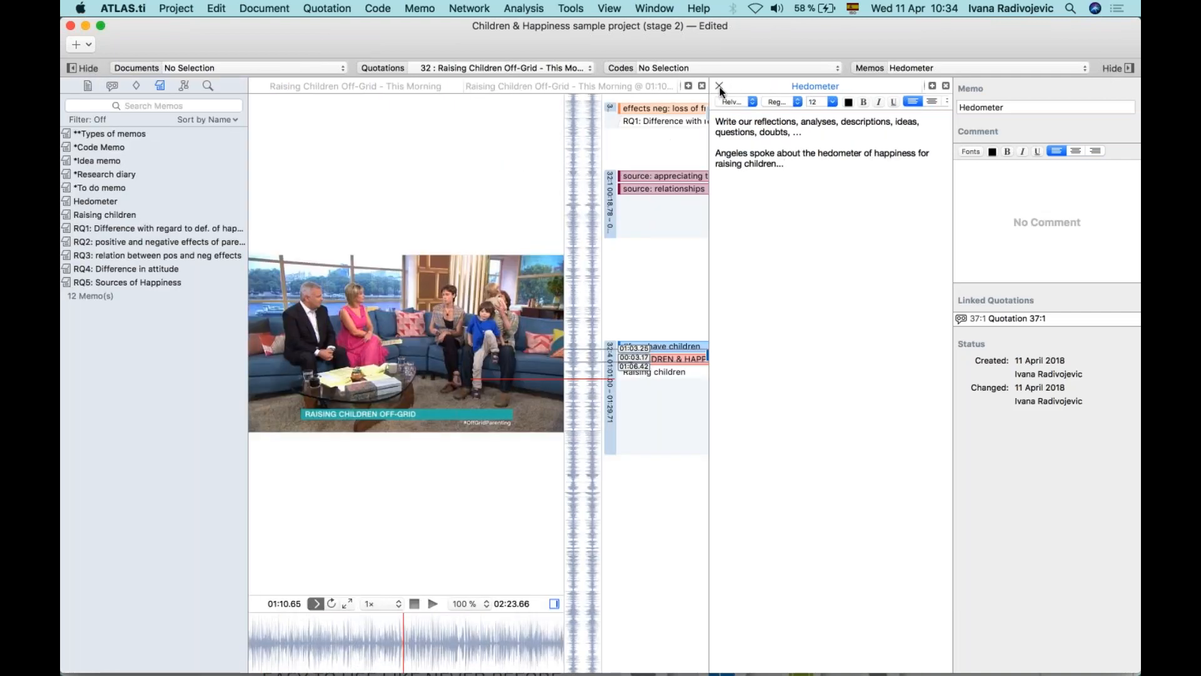
Close the Hedometer memo, the snapshot document and the Raising Children Off-Grid video, leaving the workspace empty
{"action": "left_click", "coordinate": [720, 86]}
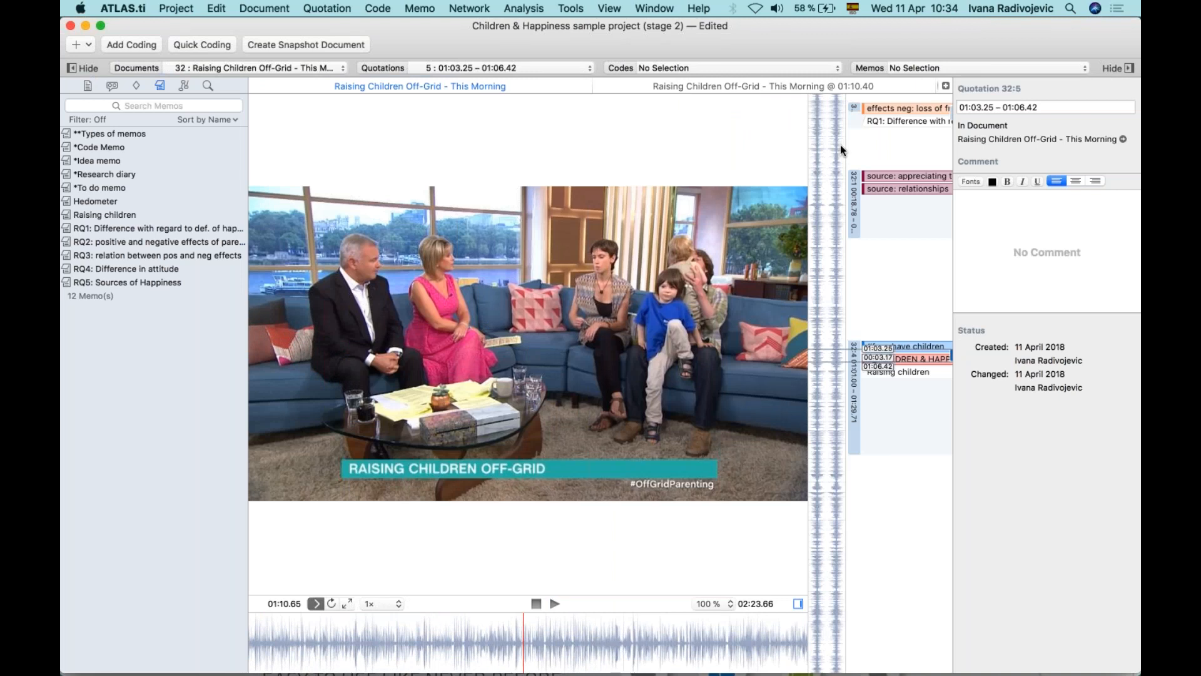
{"action": "left_click_drag", "start_coordinate": [839, 145], "coordinate": [772, 152]}
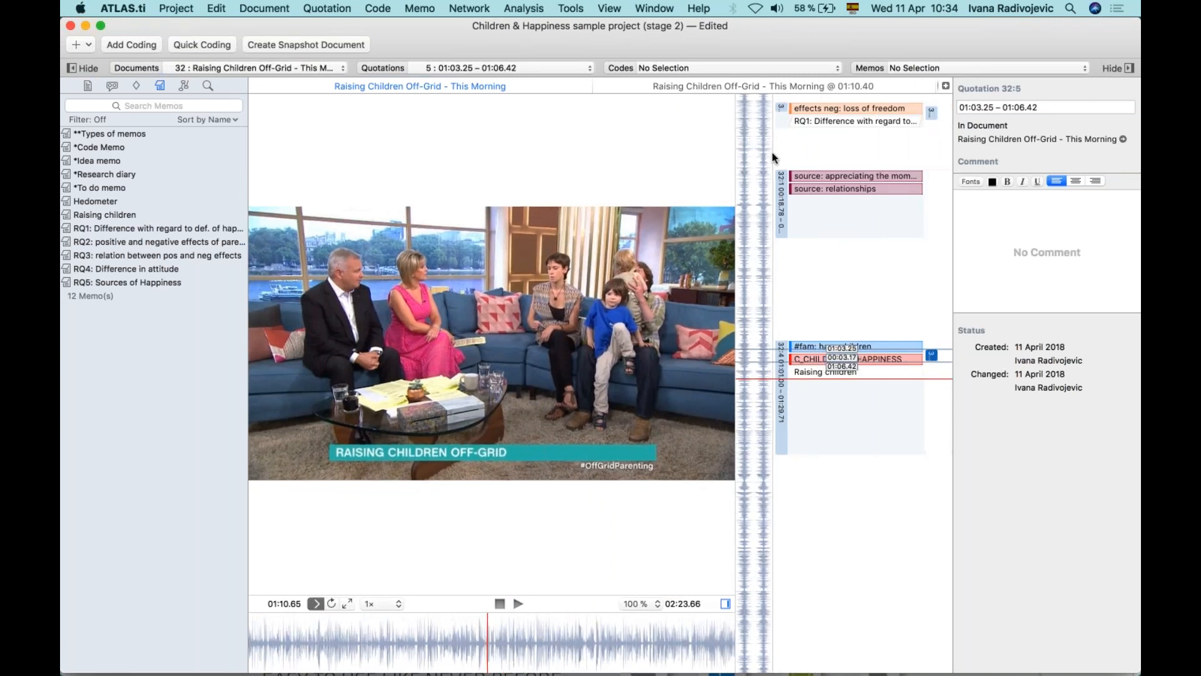
{"action": "left_click", "coordinate": [601, 85]}
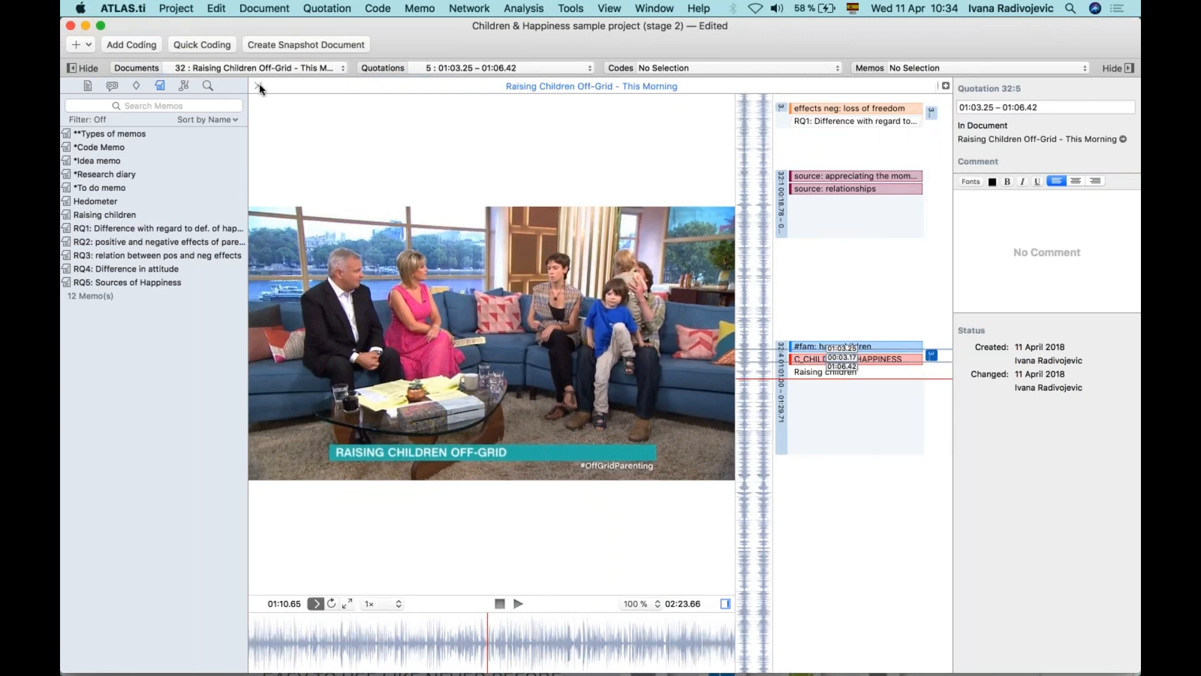
{"action": "left_click", "coordinate": [259, 86]}
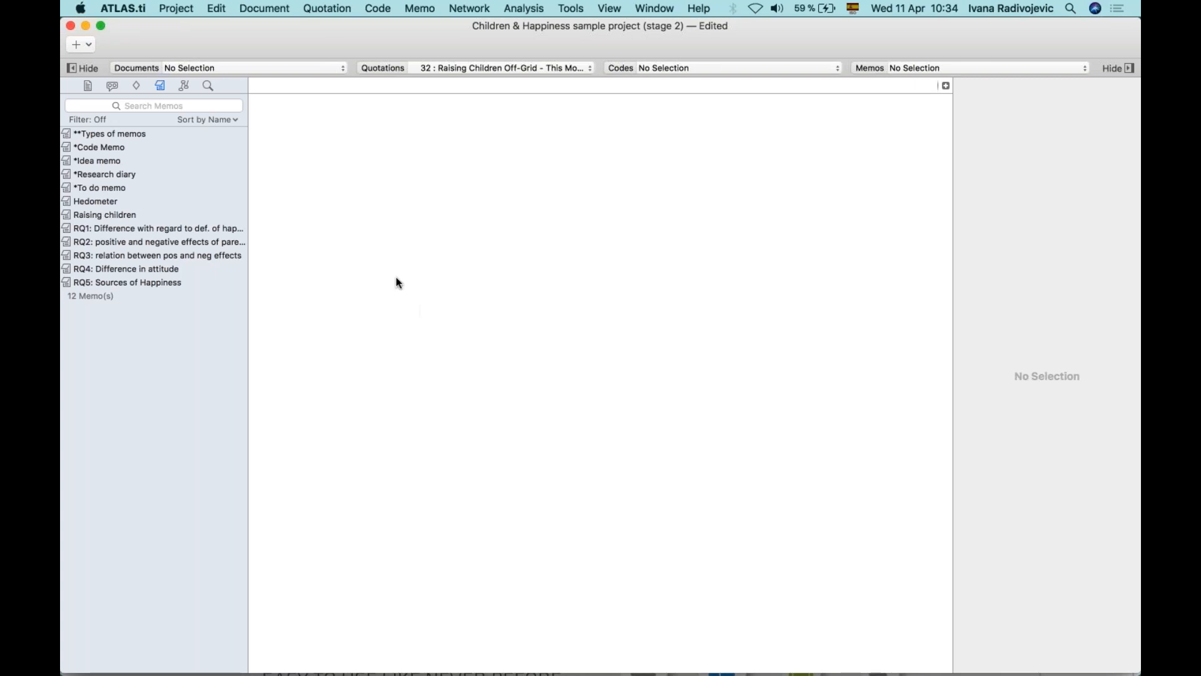
Open the Code Manager, browse the code list and select the #blog entry code
{"action": "left_click", "coordinate": [376, 8]}
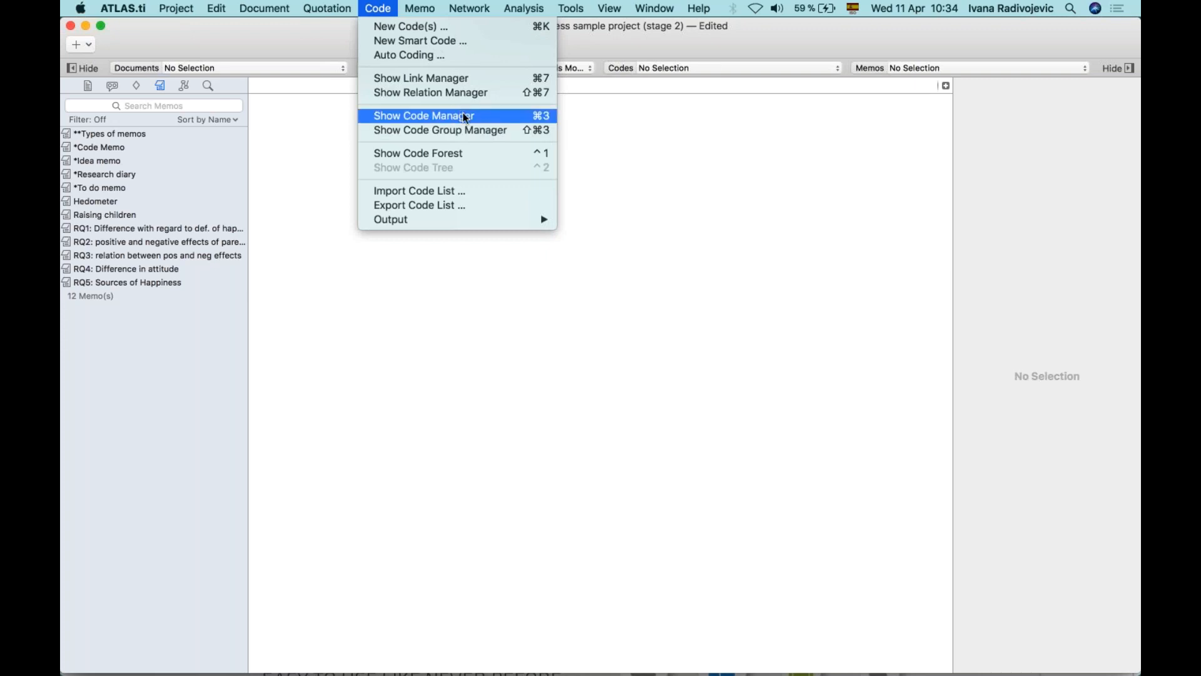
{"action": "left_click", "coordinate": [671, 154]}
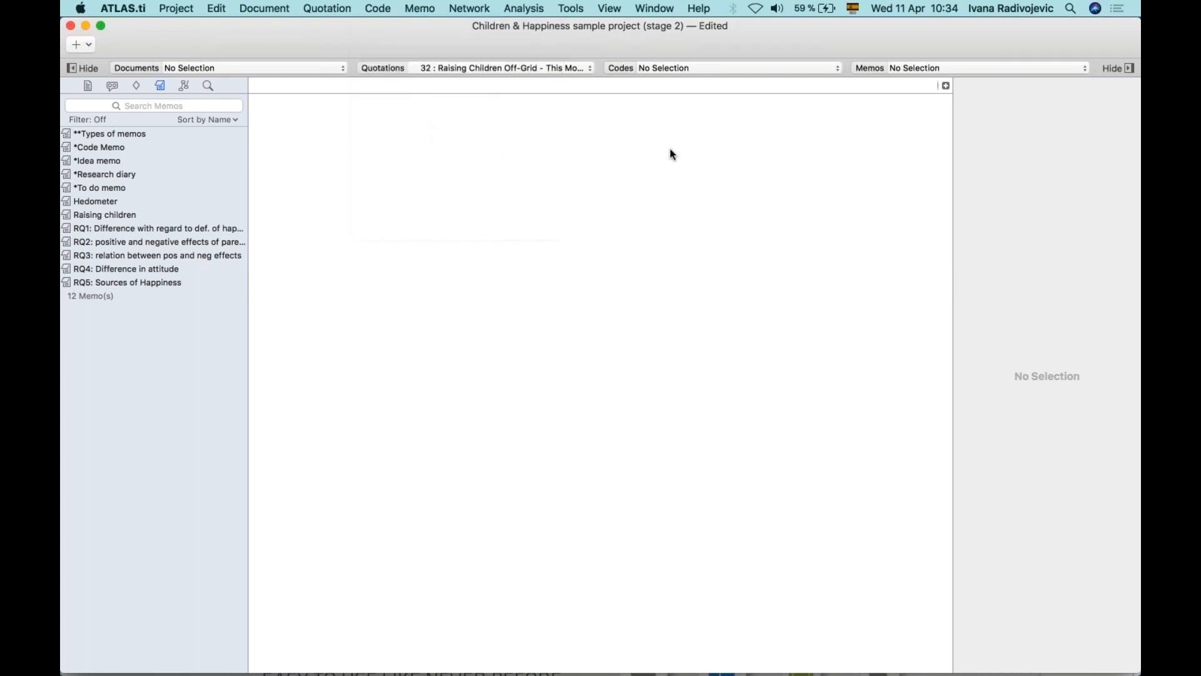
{"action": "left_click", "coordinate": [617, 70]}
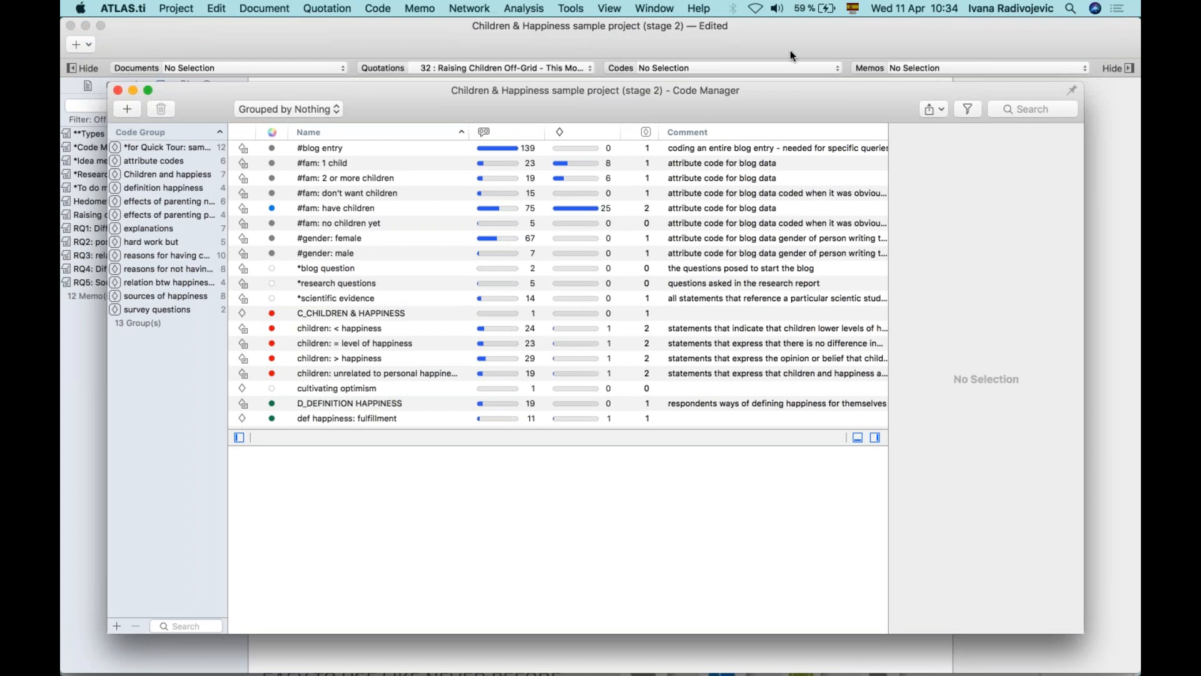
{"action": "left_click_drag", "start_coordinate": [782, 104], "coordinate": [776, 73]}
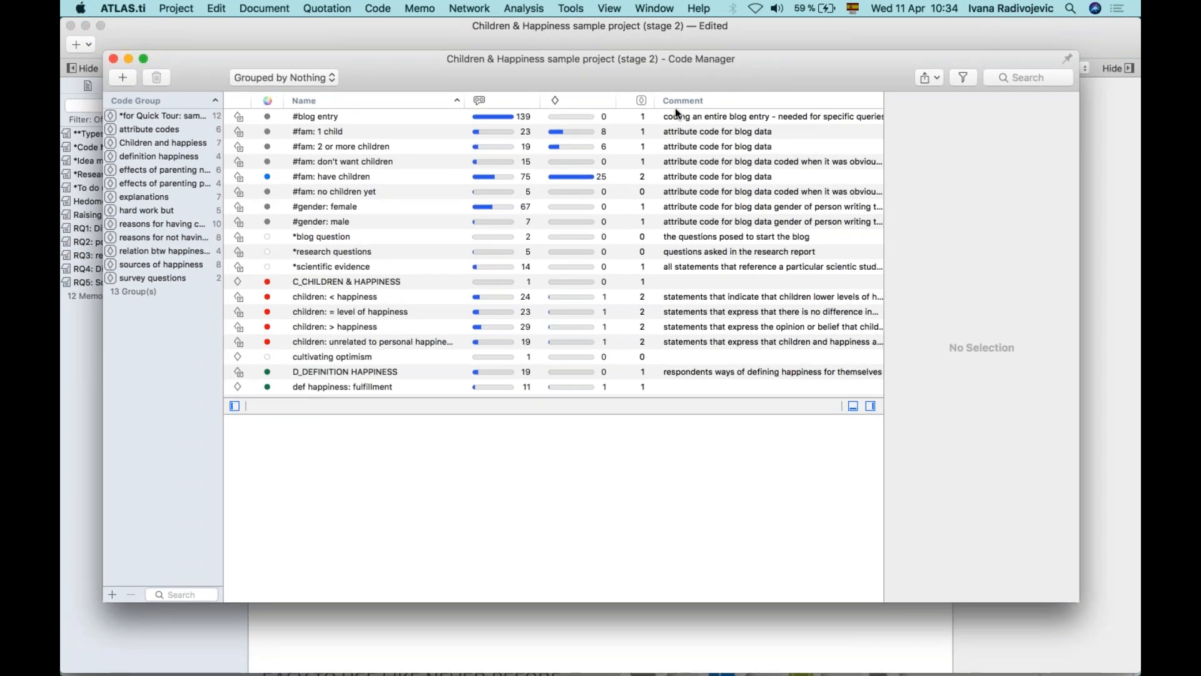
{"action": "scroll", "coordinate": [357, 214], "scroll_direction": "down", "scroll_amount": 15}
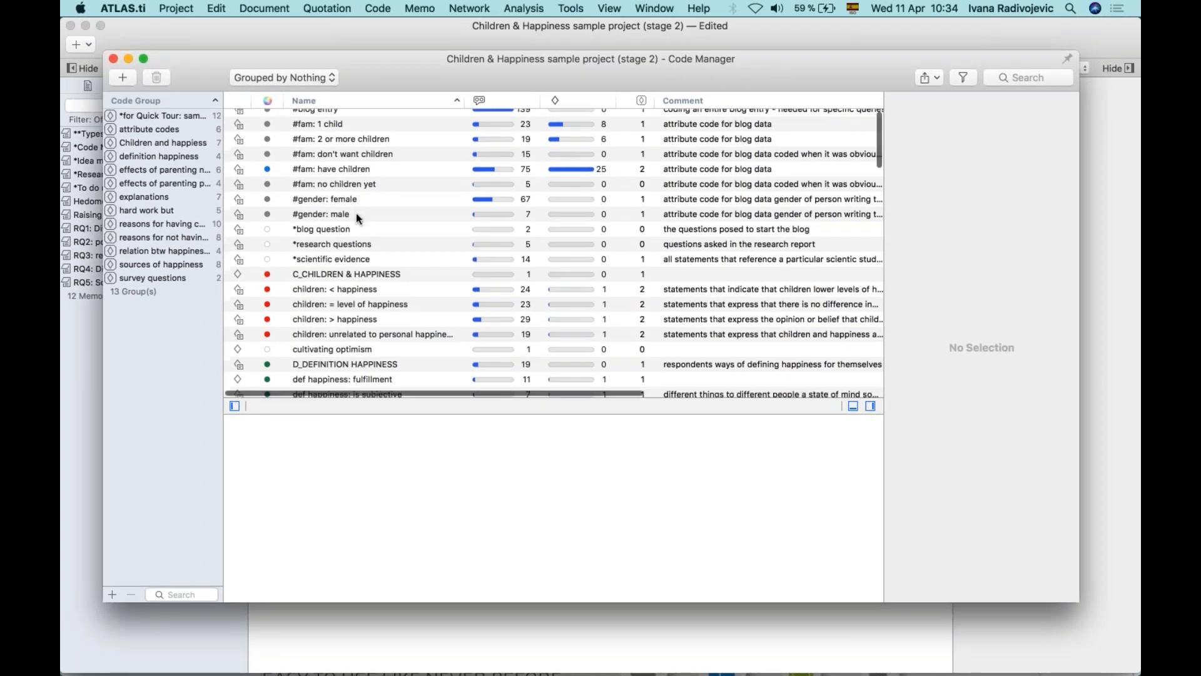
{"action": "scroll", "coordinate": [356, 213], "scroll_direction": "up", "scroll_amount": 15}
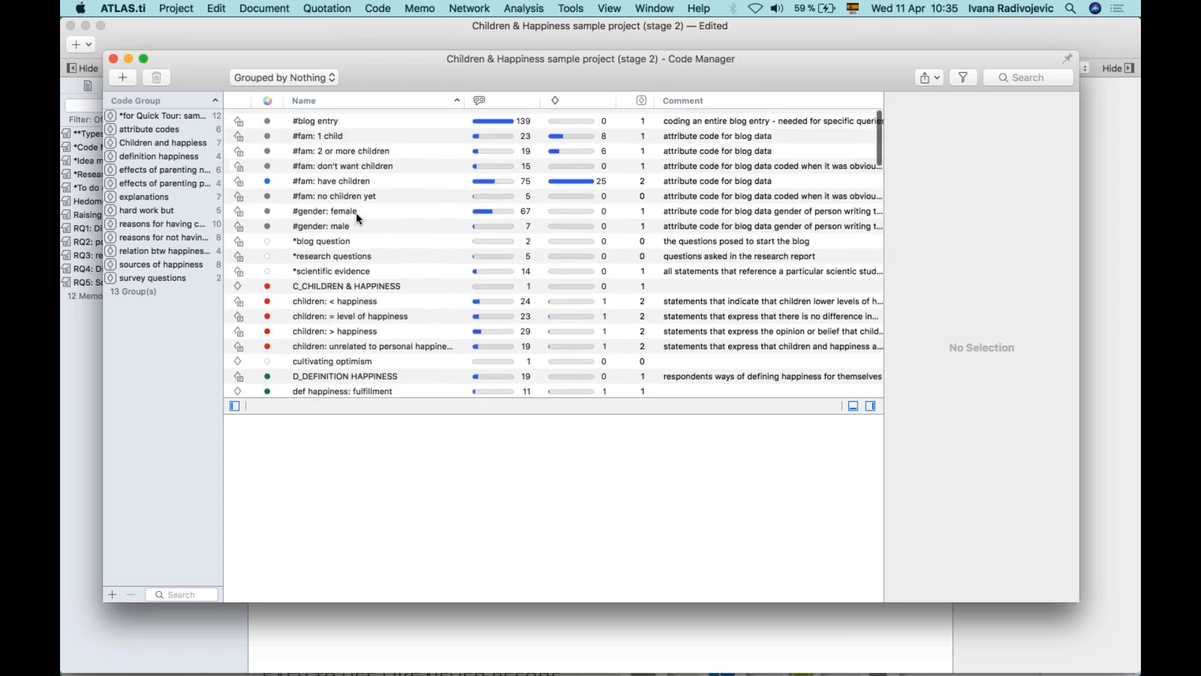
{"action": "left_click", "coordinate": [361, 118]}
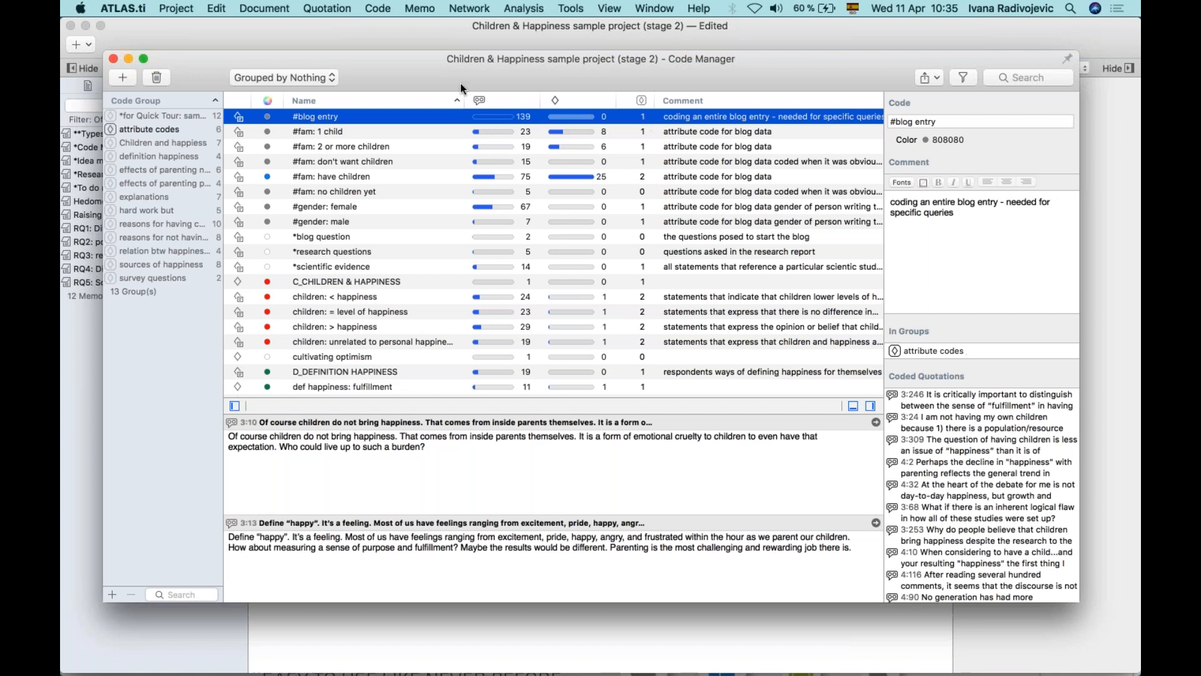
Widen the code group list and examine the codes' comment, creator, modifier and date columns
{"action": "left_click_drag", "start_coordinate": [223, 348], "coordinate": [279, 342]}
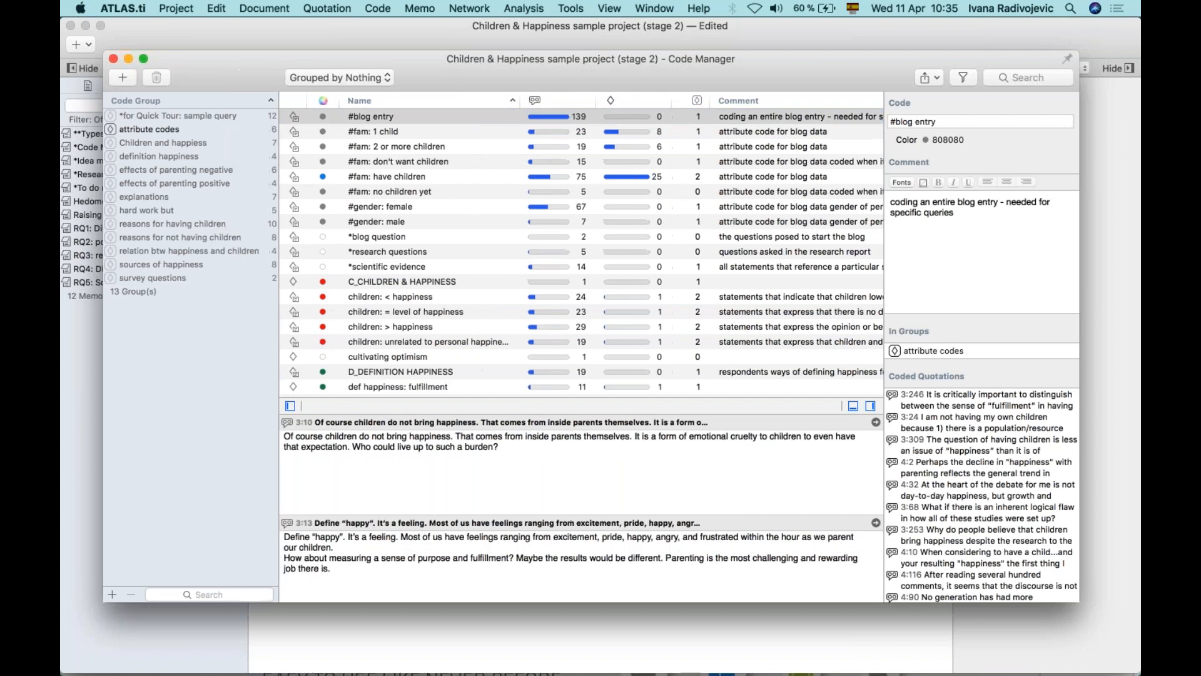
{"action": "scroll", "coordinate": [715, 114], "scroll_direction": "right", "scroll_amount": 1}
{"action": "scroll", "coordinate": [715, 116], "scroll_direction": "right", "scroll_amount": 6}
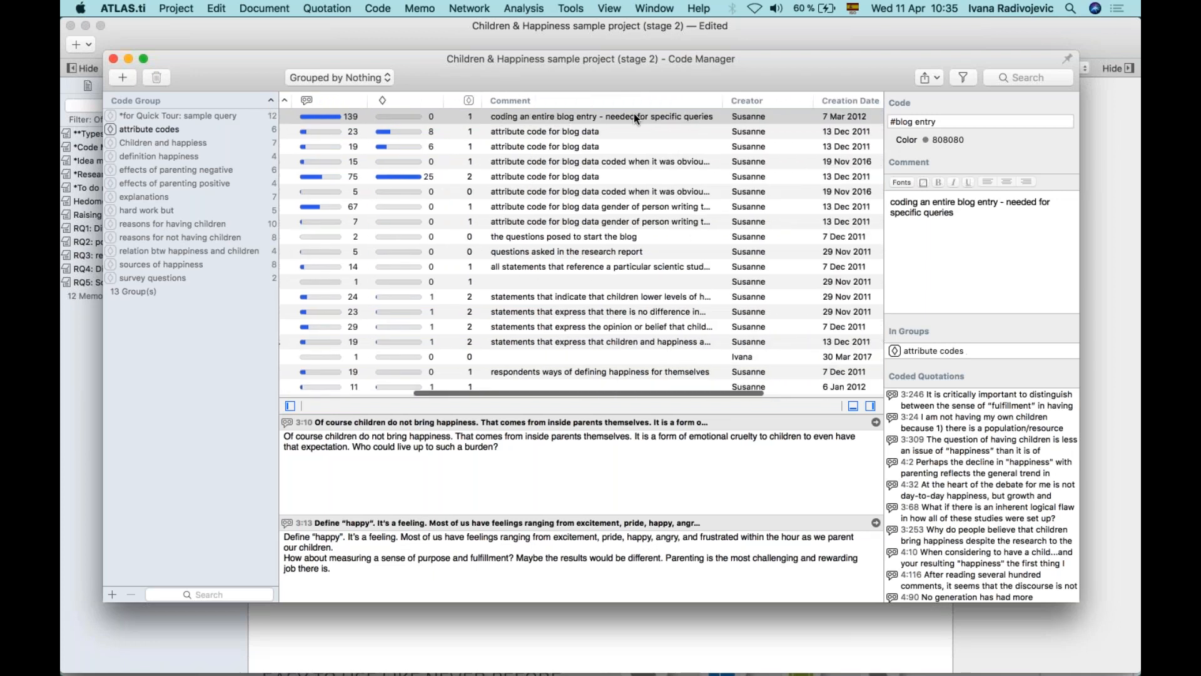
{"action": "scroll", "coordinate": [633, 114], "scroll_direction": "right", "scroll_amount": 2}
{"action": "scroll", "coordinate": [550, 132], "scroll_direction": "down", "scroll_amount": 3}
{"action": "scroll", "coordinate": [563, 138], "scroll_direction": "up", "scroll_amount": 3}
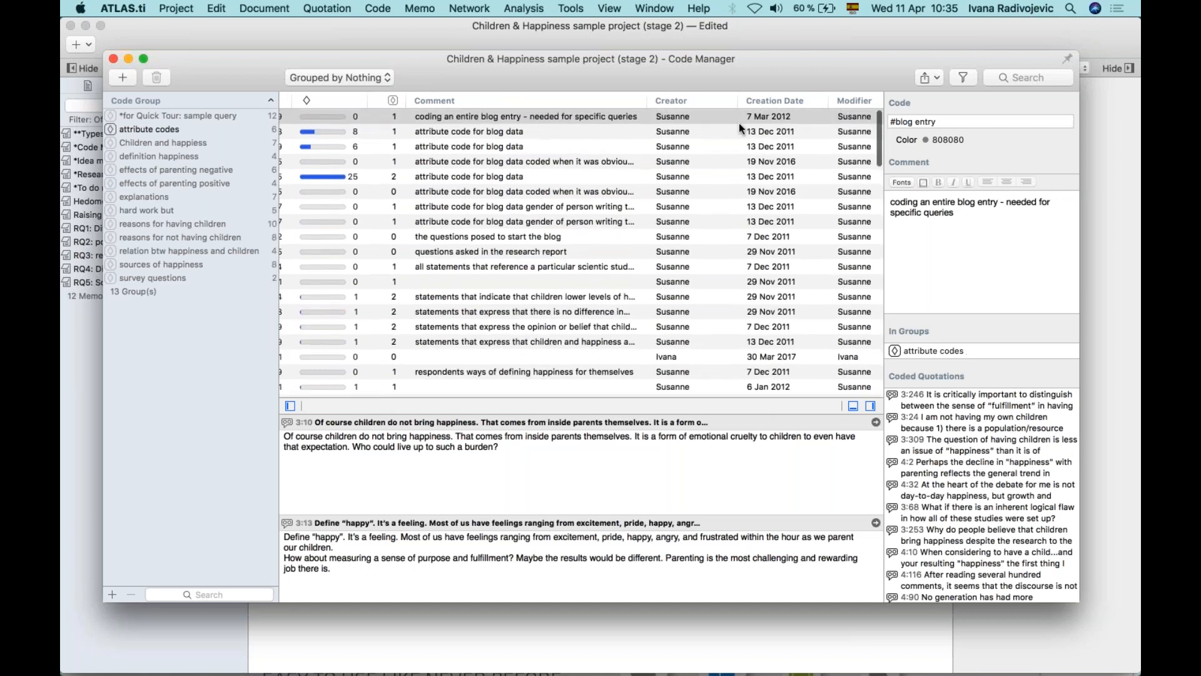
{"action": "scroll", "coordinate": [738, 123], "scroll_direction": "right", "scroll_amount": 4}
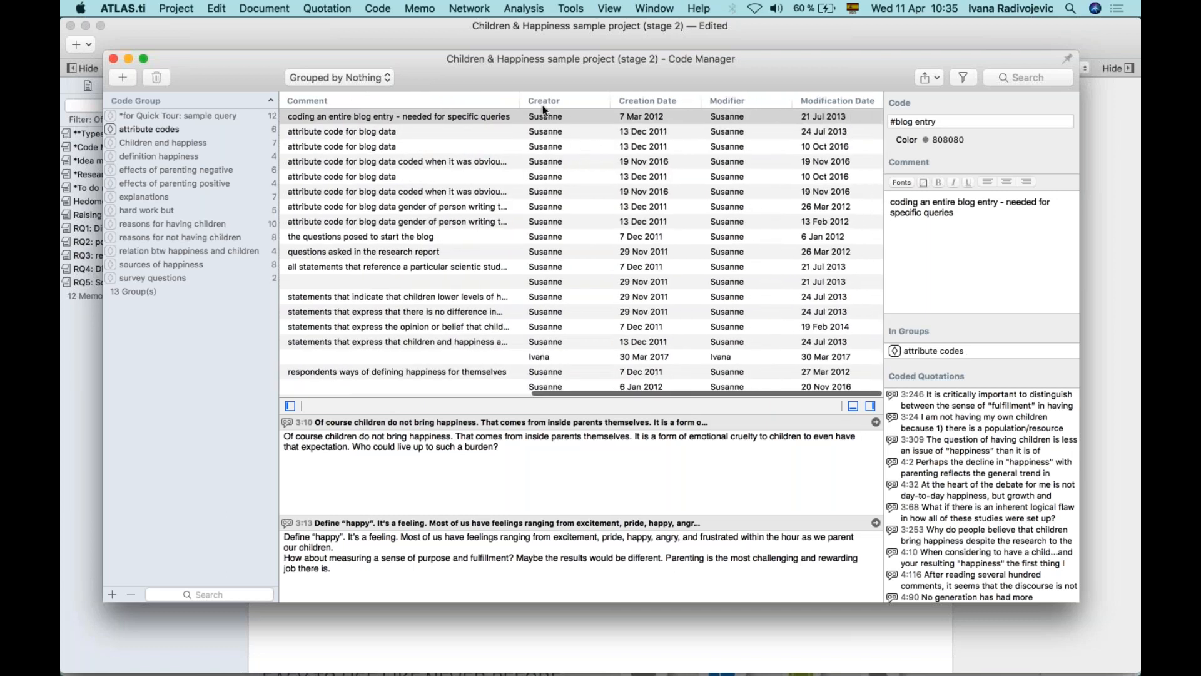
{"action": "scroll", "coordinate": [516, 122], "scroll_direction": "left", "scroll_amount": 10}
Review the coded quotations of the #blog entry code, along with its editable name and comment
{"action": "left_click", "coordinate": [366, 115]}
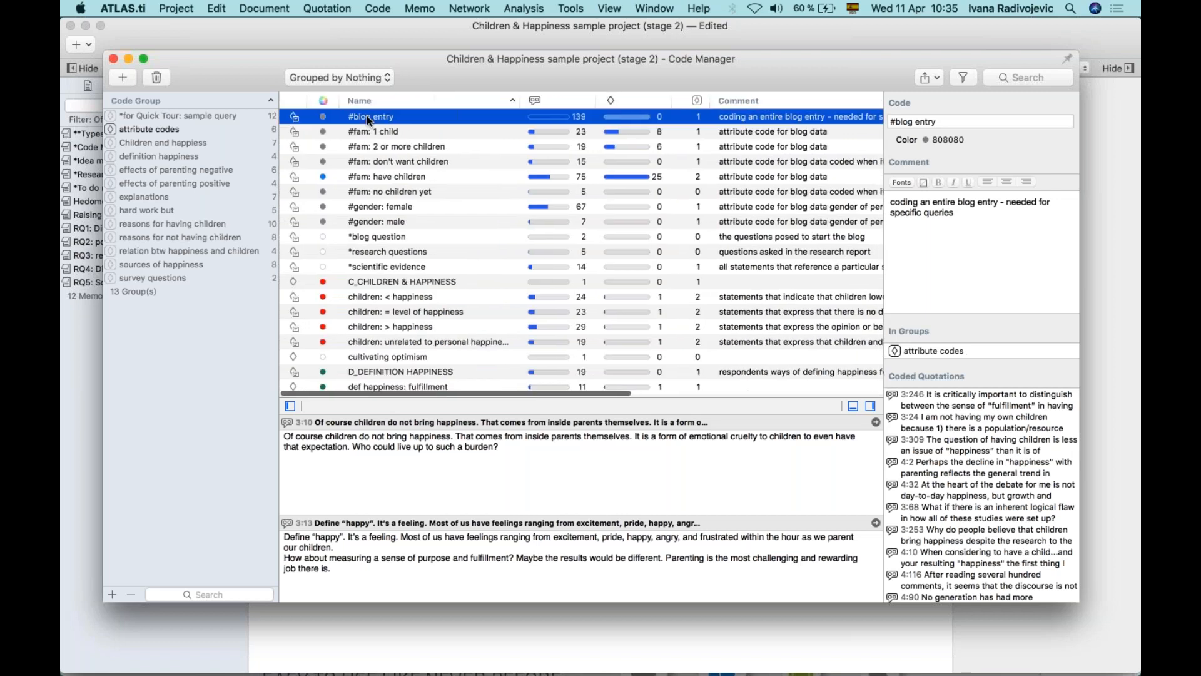
{"action": "left_click", "coordinate": [311, 117]}
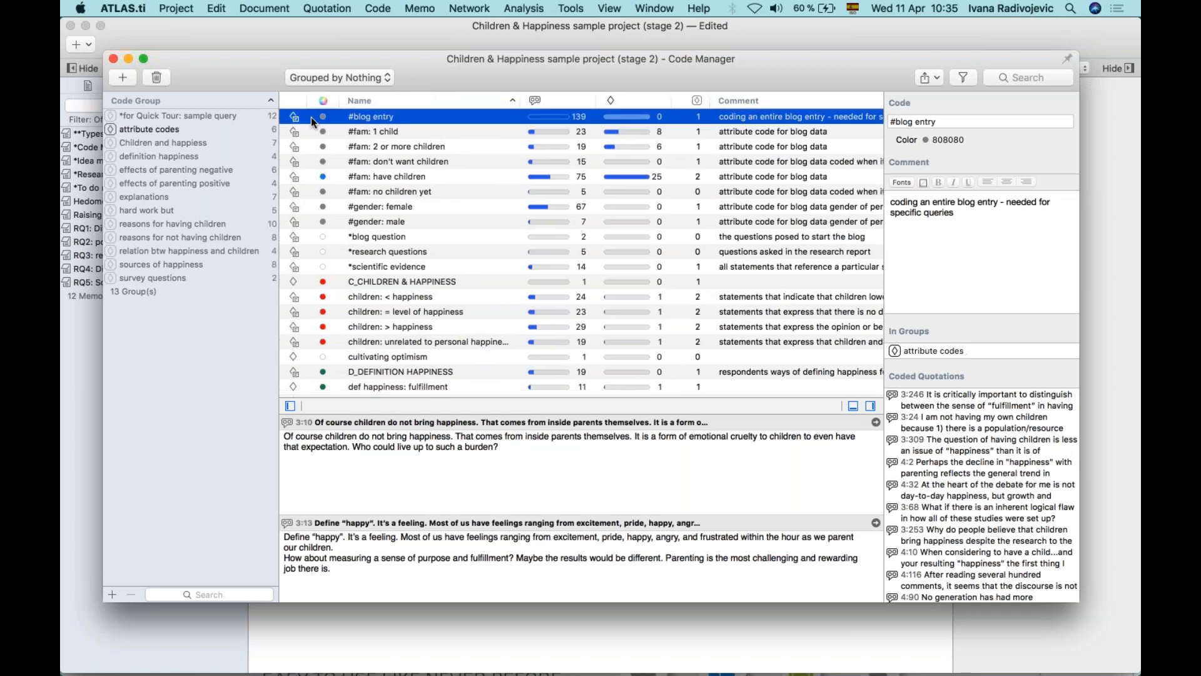
{"action": "scroll", "coordinate": [394, 476], "scroll_direction": "down", "scroll_amount": 15}
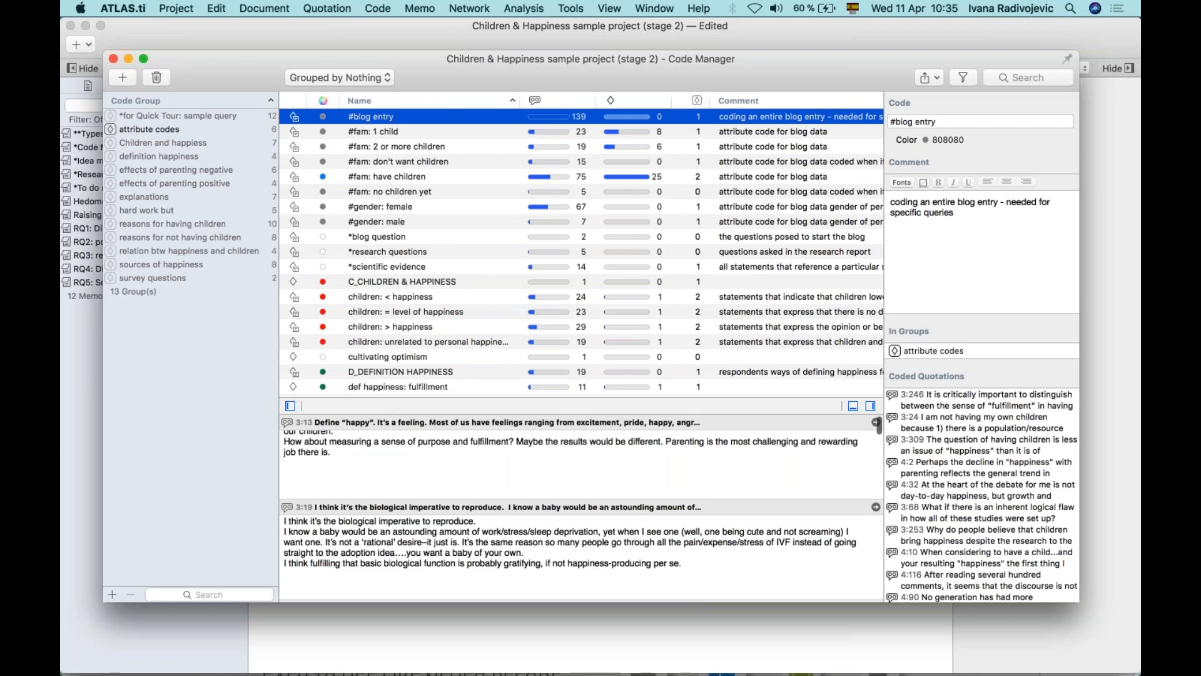
{"action": "scroll", "coordinate": [582, 510], "scroll_direction": "down", "scroll_amount": 12}
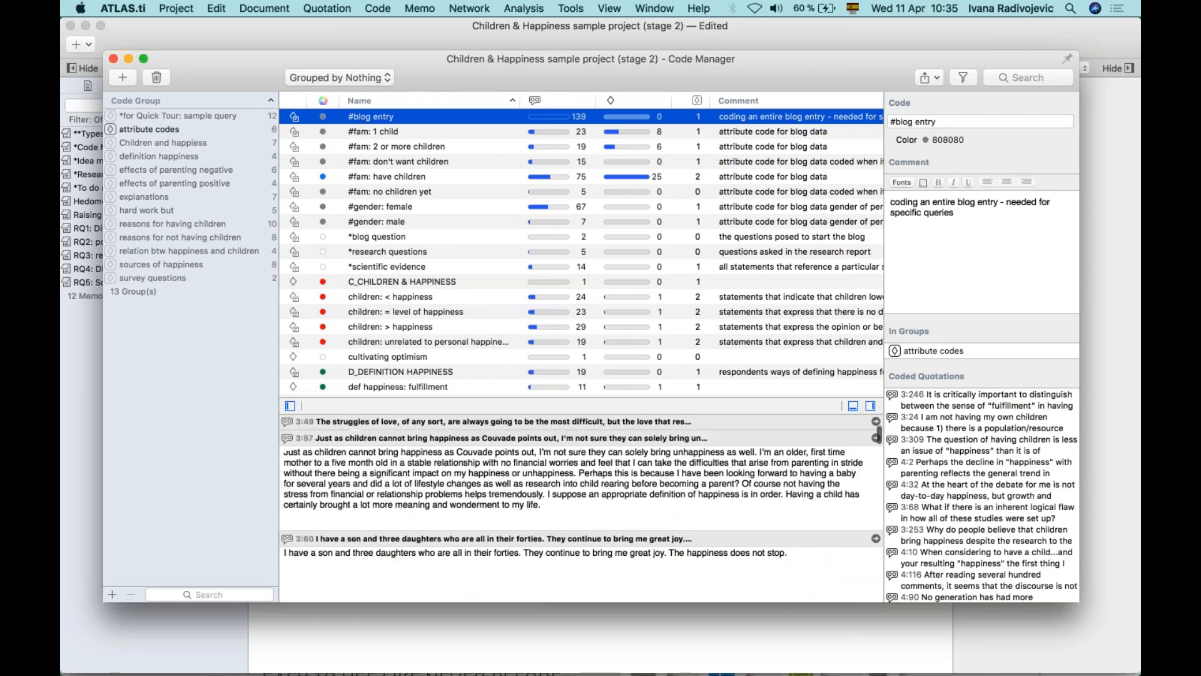
{"action": "scroll", "coordinate": [581, 508], "scroll_direction": "down", "scroll_amount": 7}
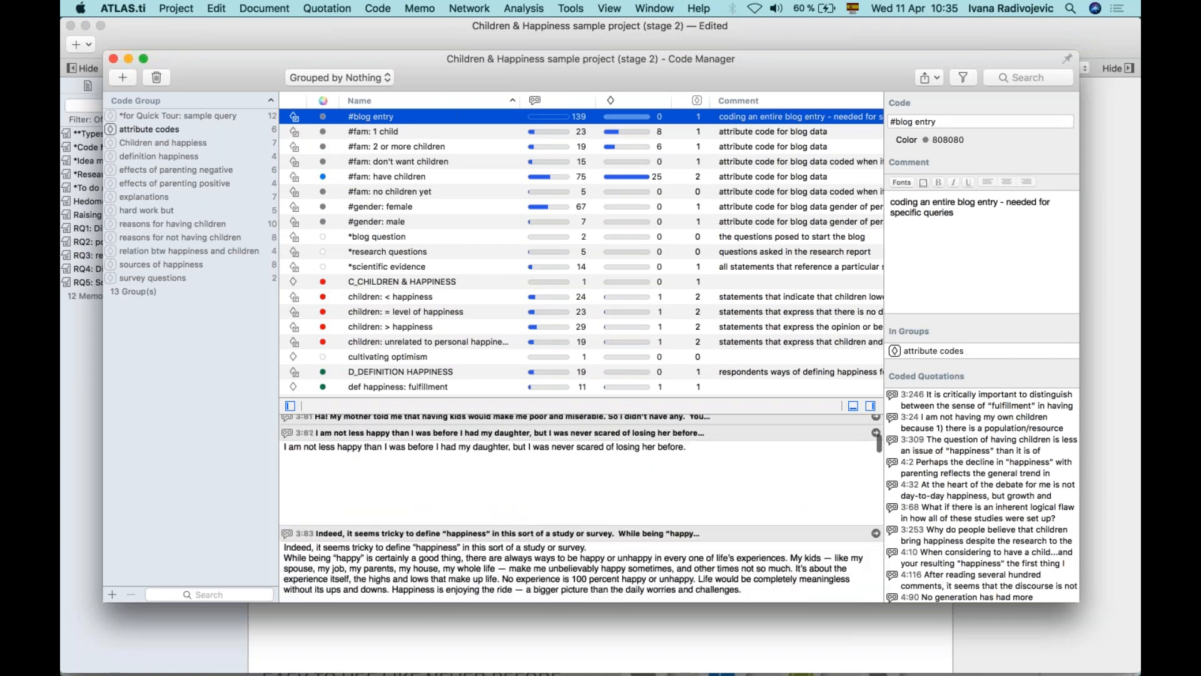
{"action": "scroll", "coordinate": [581, 508], "scroll_direction": "up", "scroll_amount": 20}
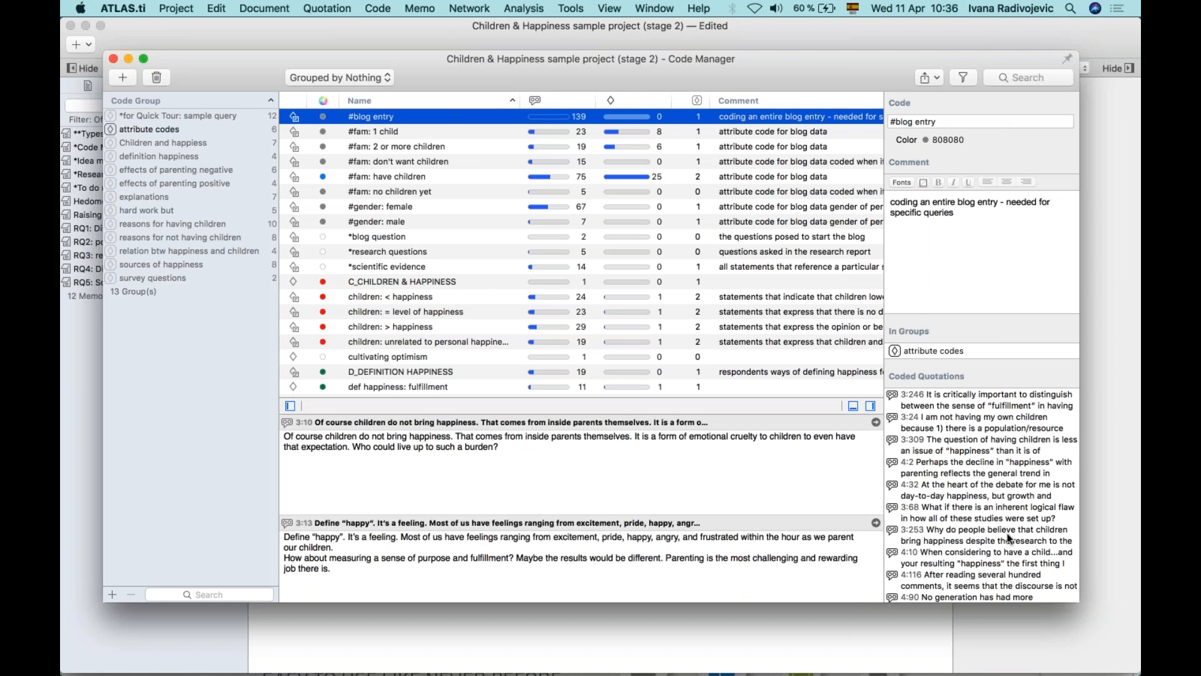
{"action": "scroll", "coordinate": [1008, 538], "scroll_direction": "down", "scroll_amount": 10}
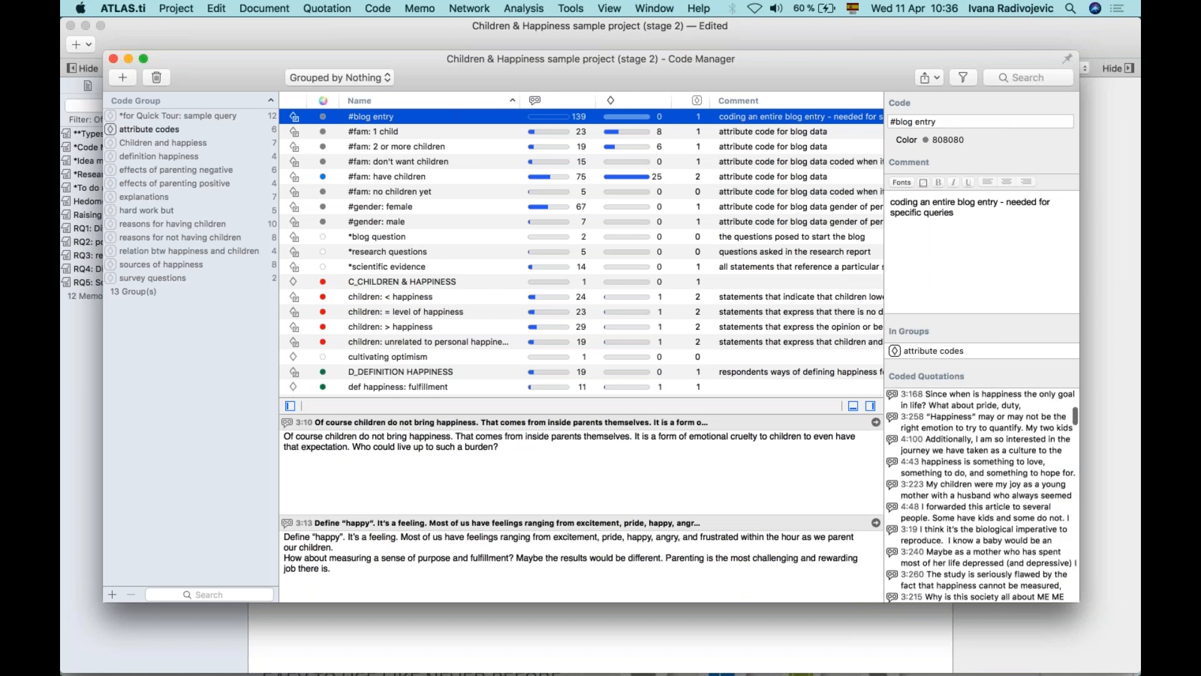
{"action": "scroll", "coordinate": [946, 409], "scroll_direction": "up", "scroll_amount": 15}
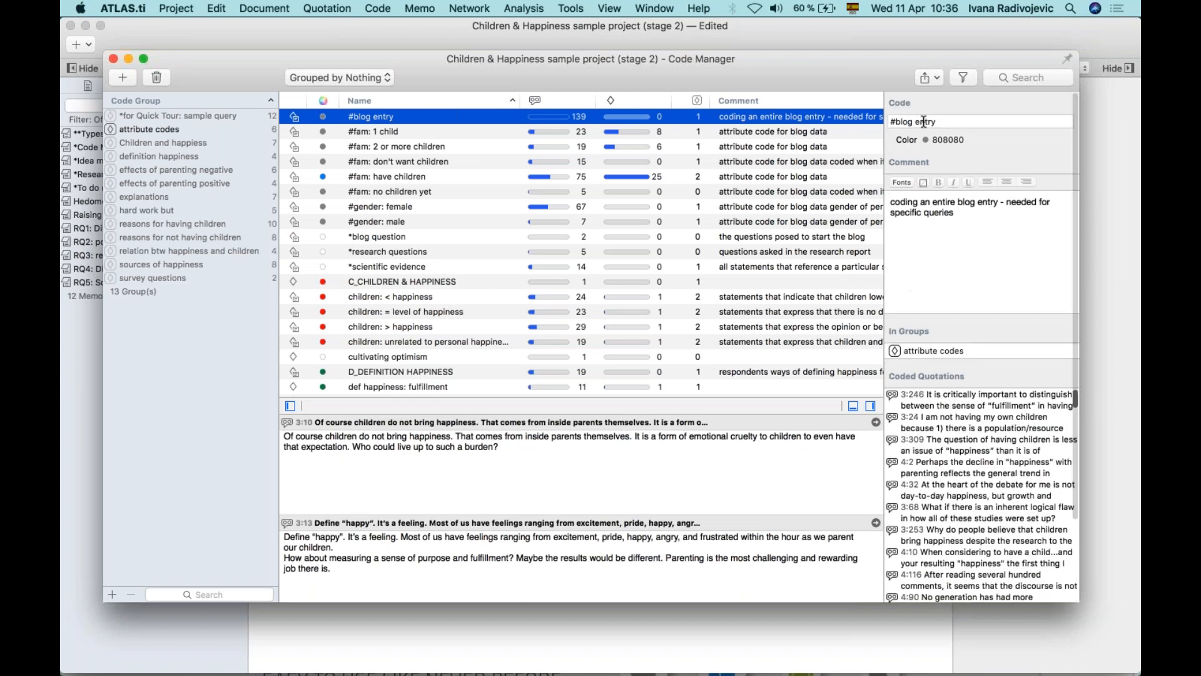
{"action": "left_click", "coordinate": [943, 122]}
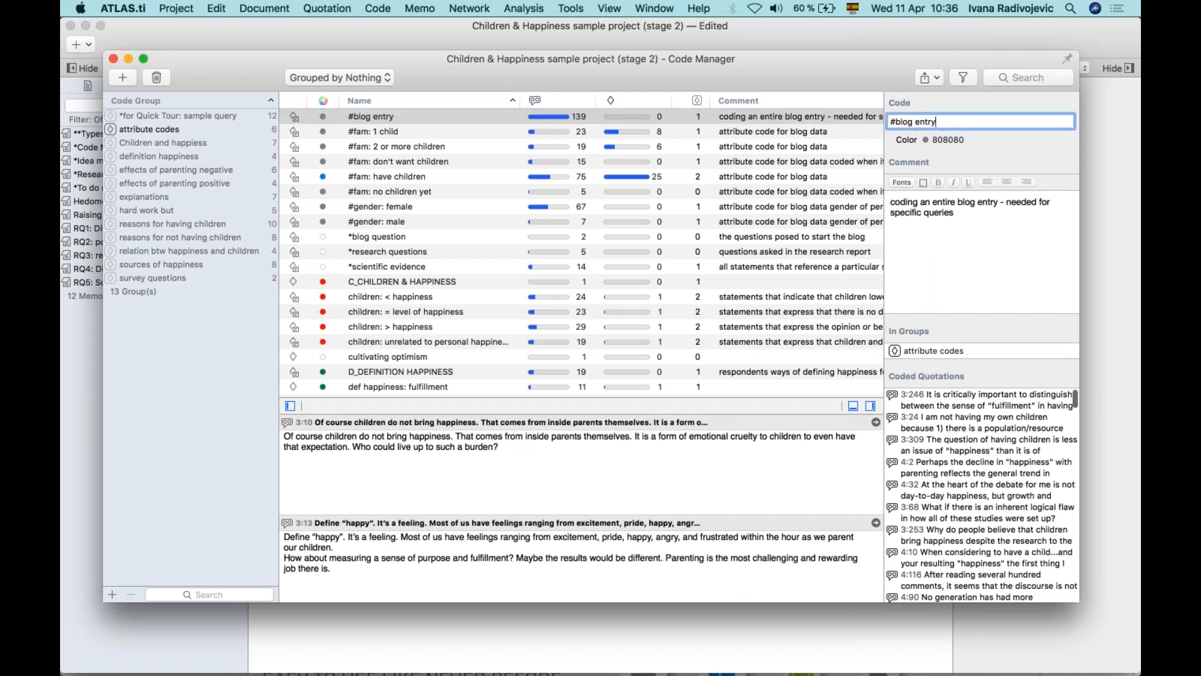
{"action": "left_click", "coordinate": [965, 224]}
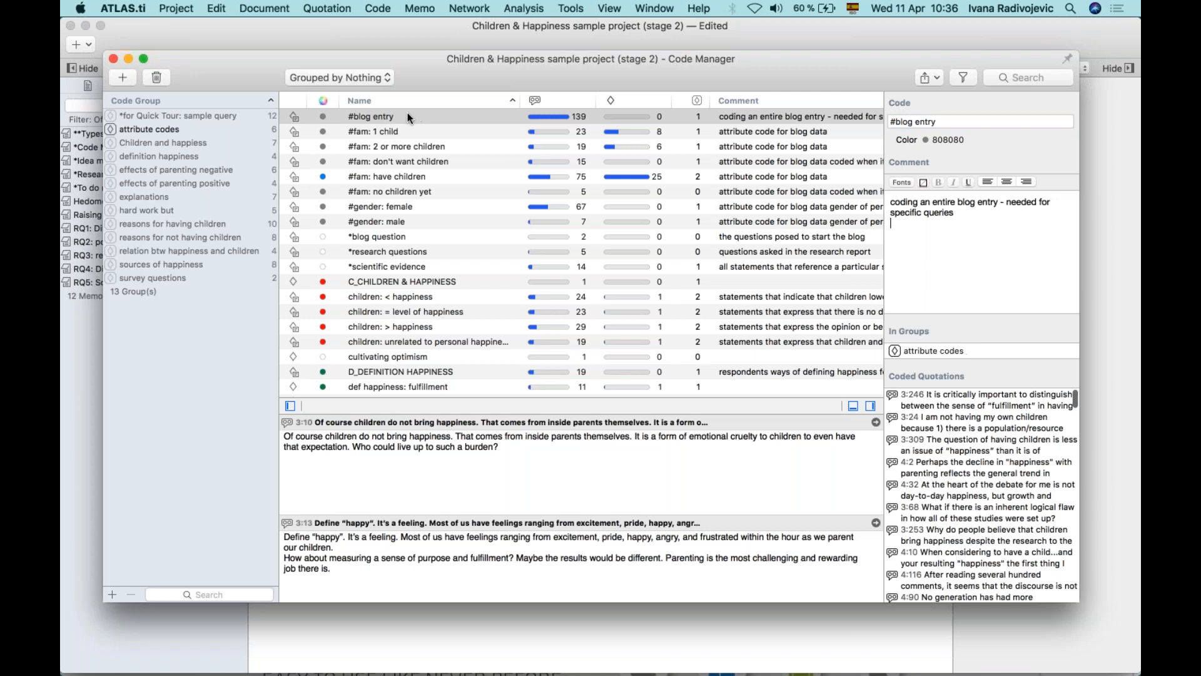
Filter the code list to the codes in the group Children and happiess
{"action": "scroll", "coordinate": [407, 198], "scroll_direction": "down", "scroll_amount": 1}
{"action": "scroll", "coordinate": [407, 198], "scroll_direction": "up", "scroll_amount": 1}
{"action": "left_click", "coordinate": [160, 143]}
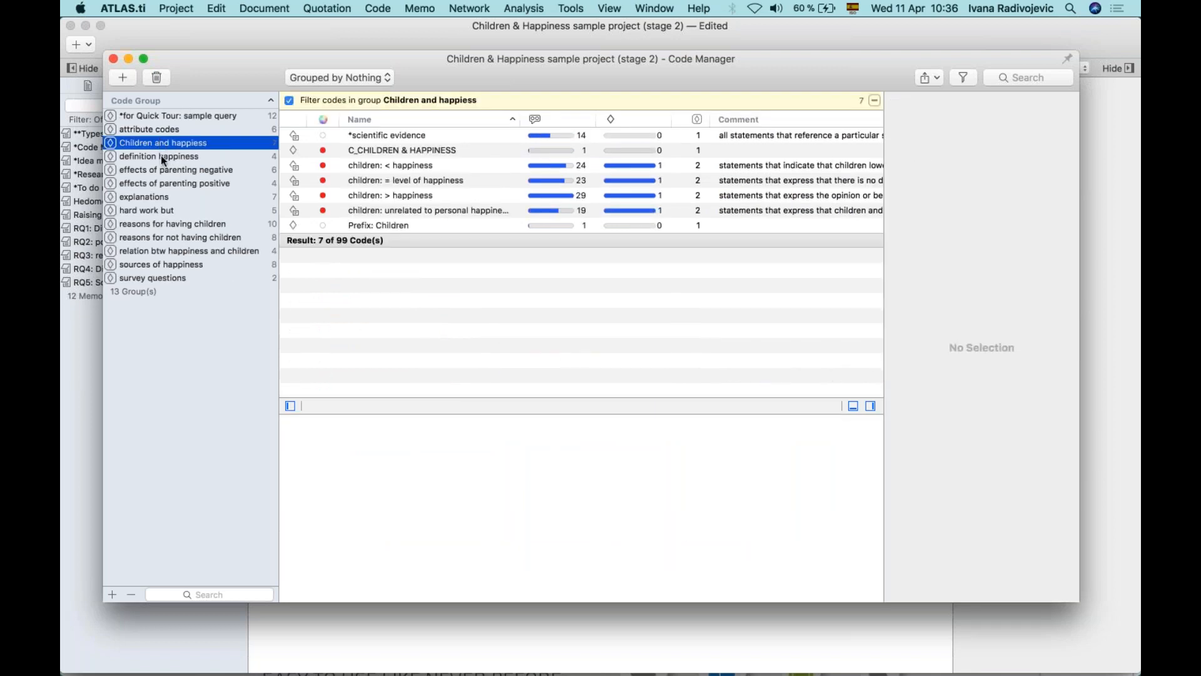
View the codes in the group definition happiness, clear the group filter and browse the full code list
{"action": "left_click", "coordinate": [162, 157]}
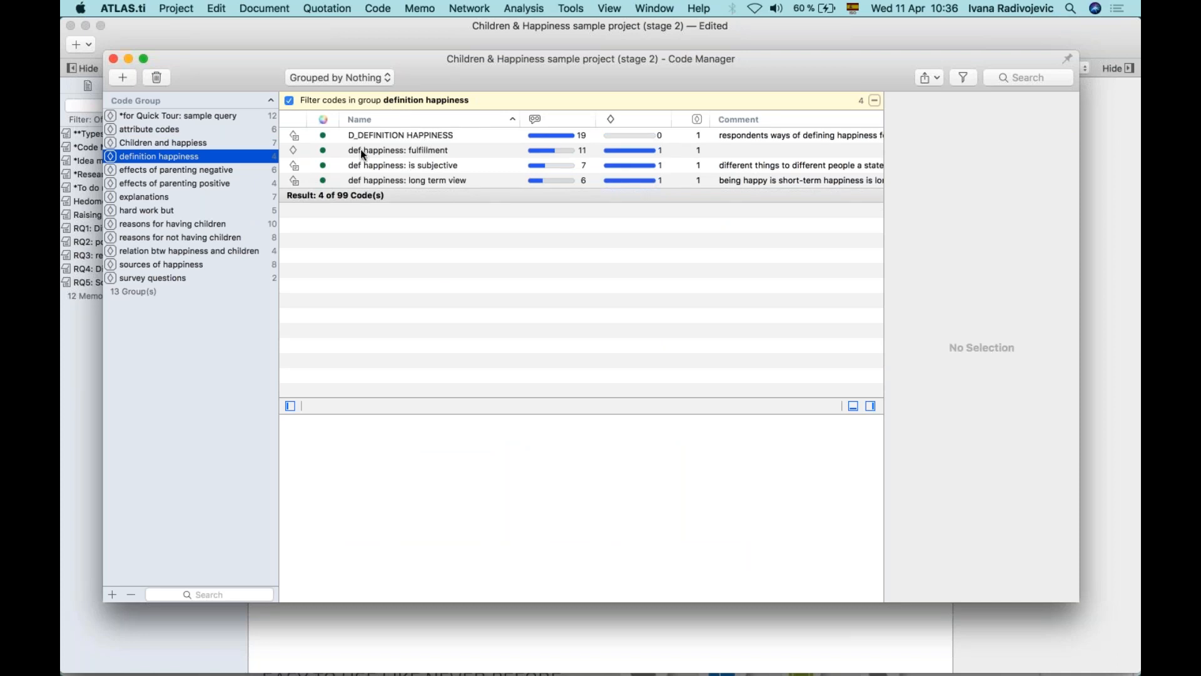
{"action": "left_click", "coordinate": [177, 358]}
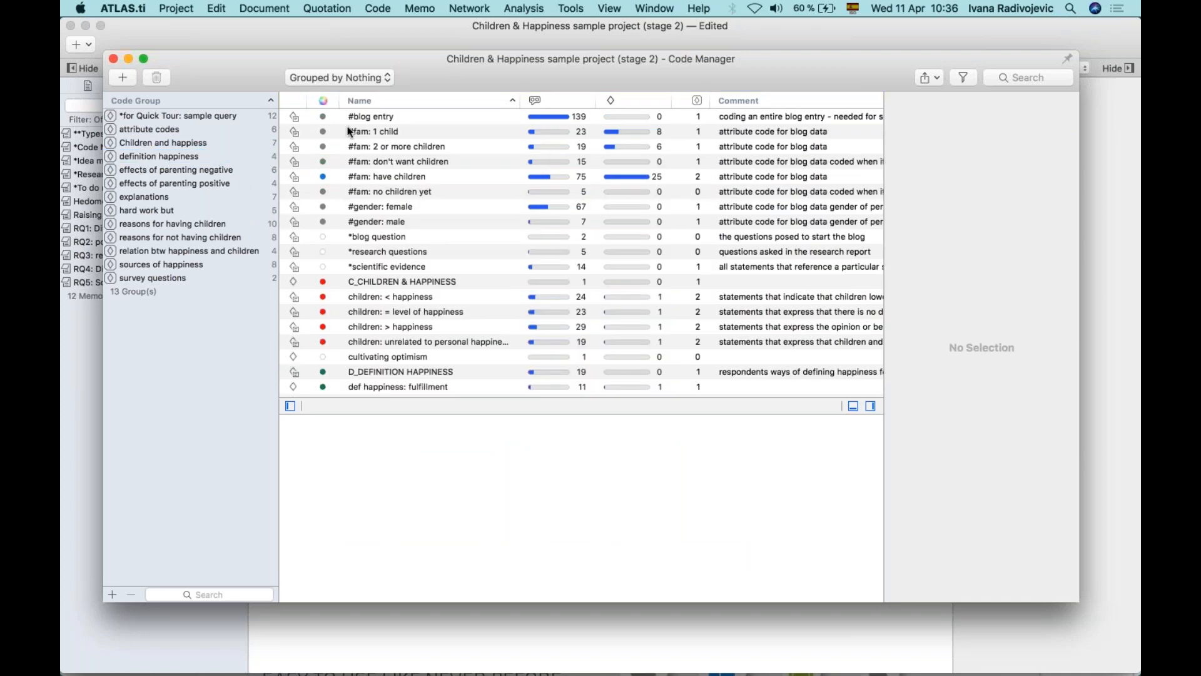
{"action": "scroll", "coordinate": [364, 330], "scroll_direction": "down", "scroll_amount": 3}
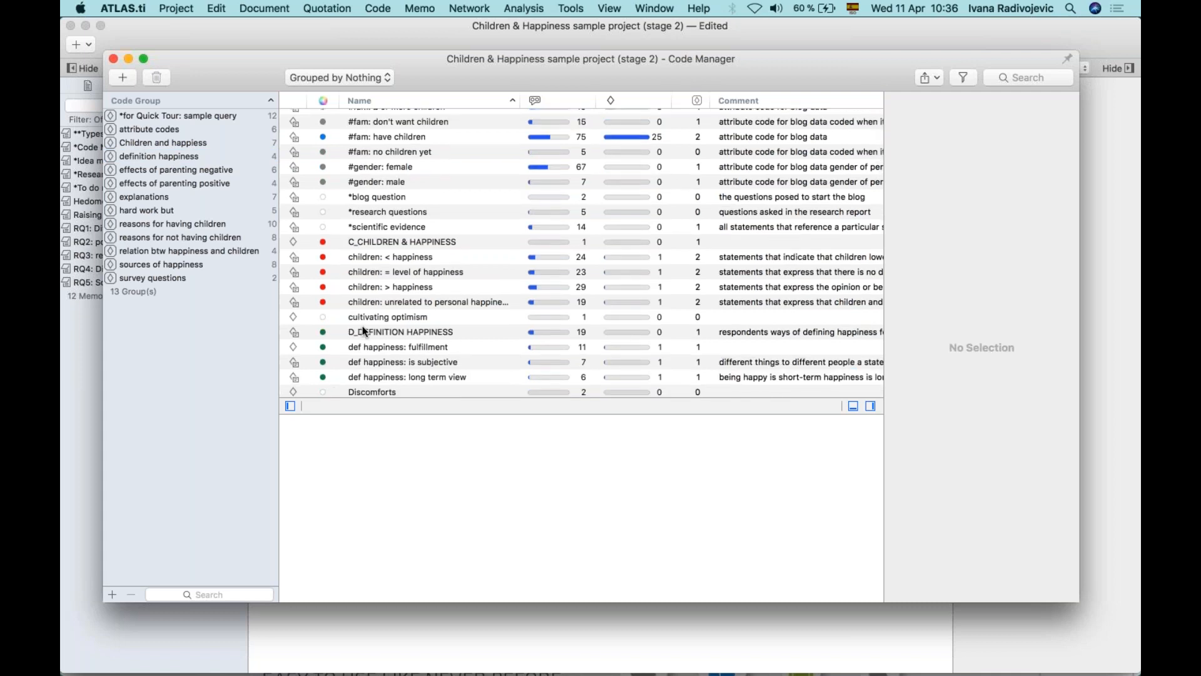
{"action": "scroll", "coordinate": [393, 276], "scroll_direction": "up", "scroll_amount": 3}
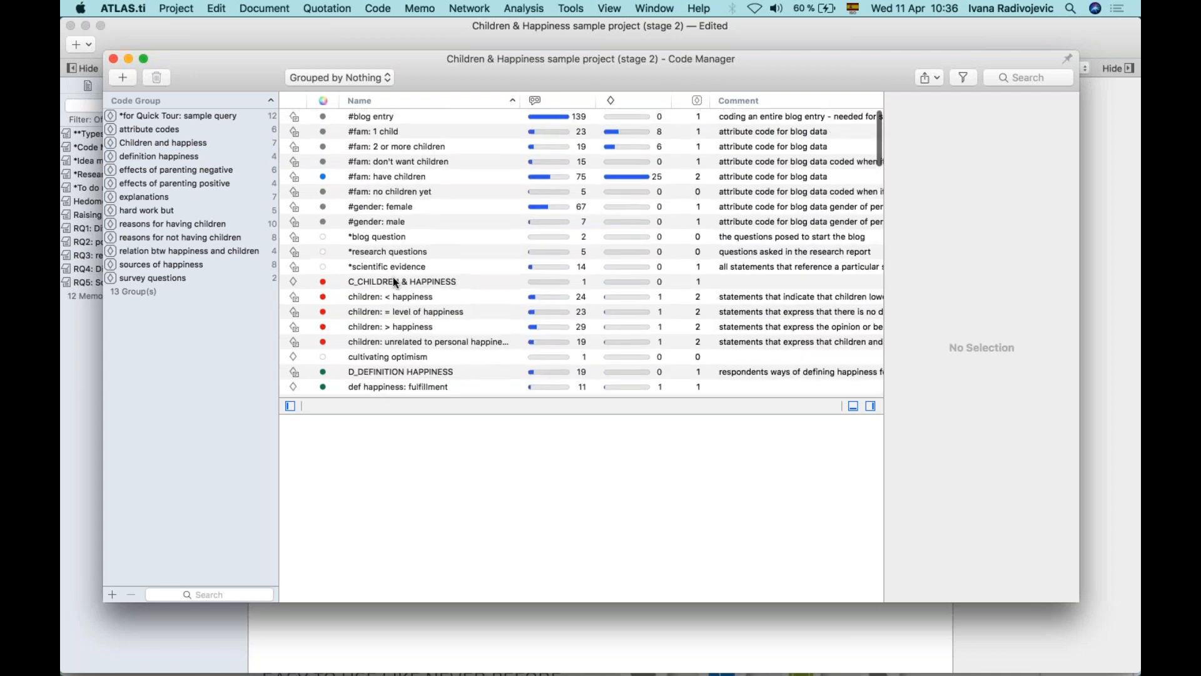
Create a code group named Inductive codes from the codes #blog entry through *scientific evidence
{"action": "left_click", "coordinate": [376, 268]}
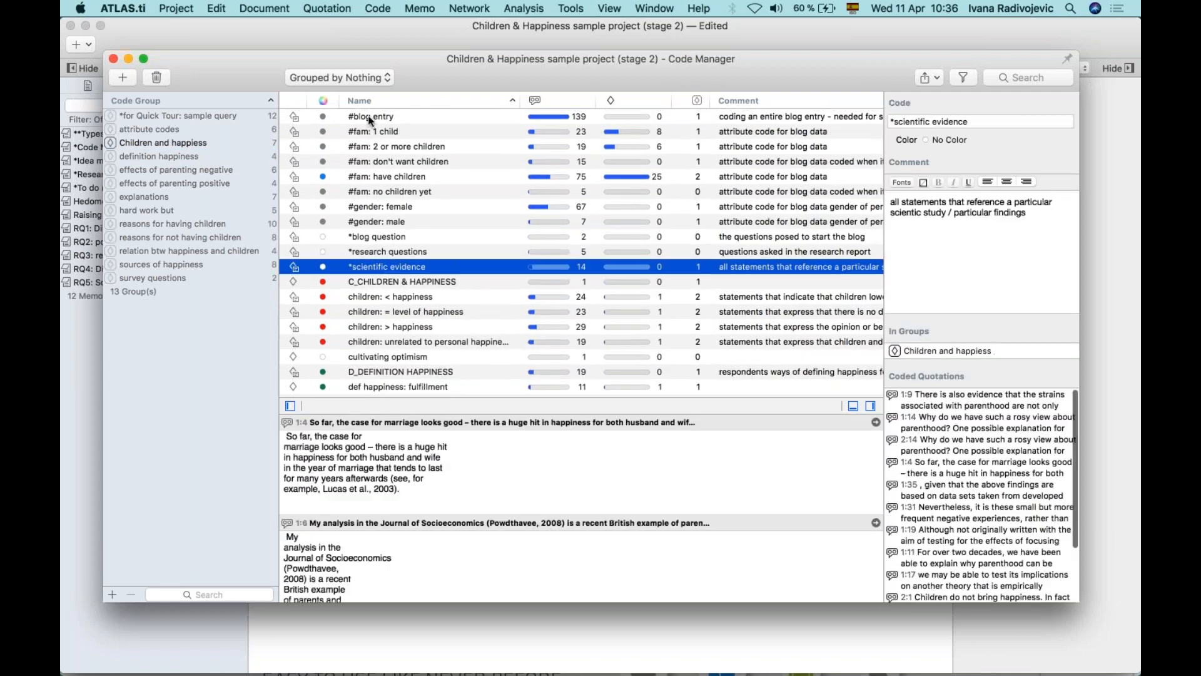
{"action": "left_click", "coordinate": [368, 116], "text": "shift"}
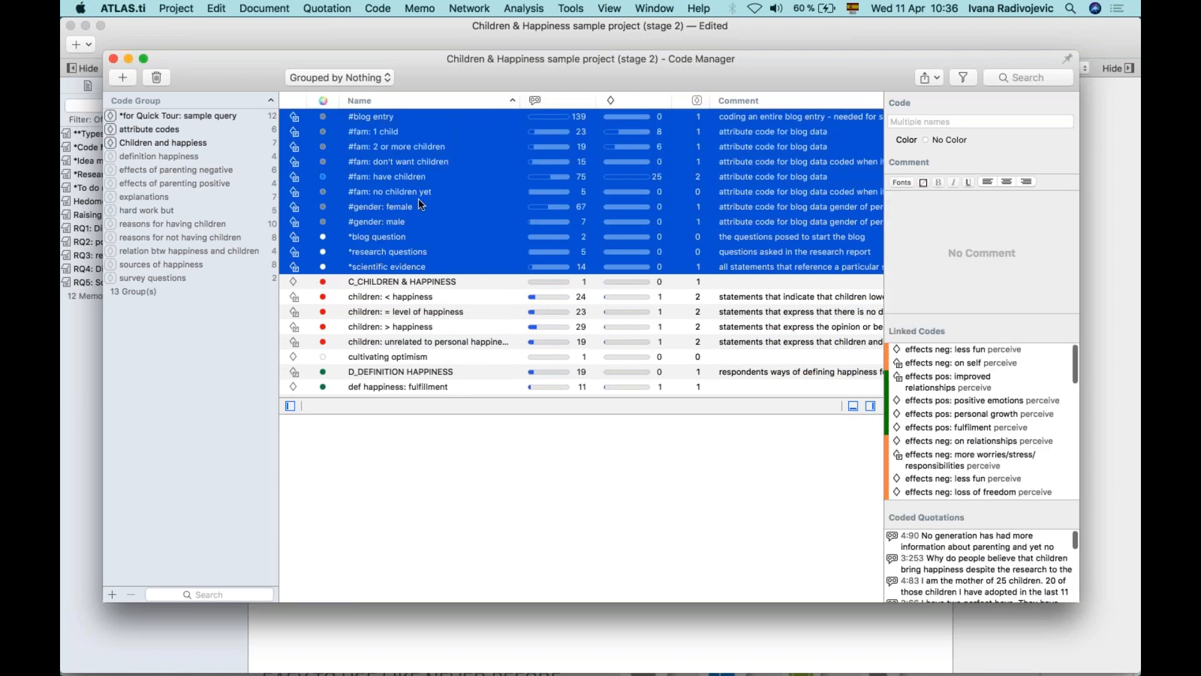
{"action": "mouse_move", "coordinate": [156, 361]}
{"action": "left_mouse_down"}
{"action": "mouse_move", "coordinate": [170, 370]}
{"action": "mouse_move", "coordinate": [168, 358]}
{"action": "left_mouse_up"}
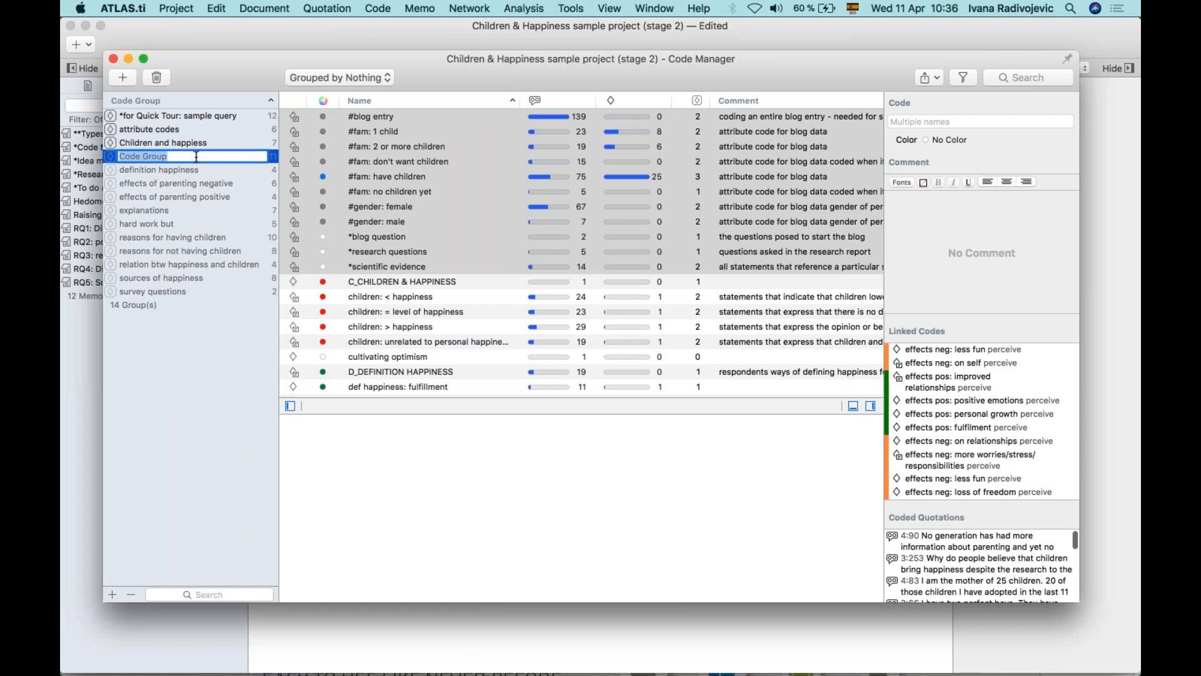
{"action": "type", "text": "Inductive codes"}
{"action": "key", "text": "Return"}
Add the codes children: < happiness and children: > happiness to the group Inductive codes, and check the latter's group membership
{"action": "left_click", "coordinate": [382, 326]}
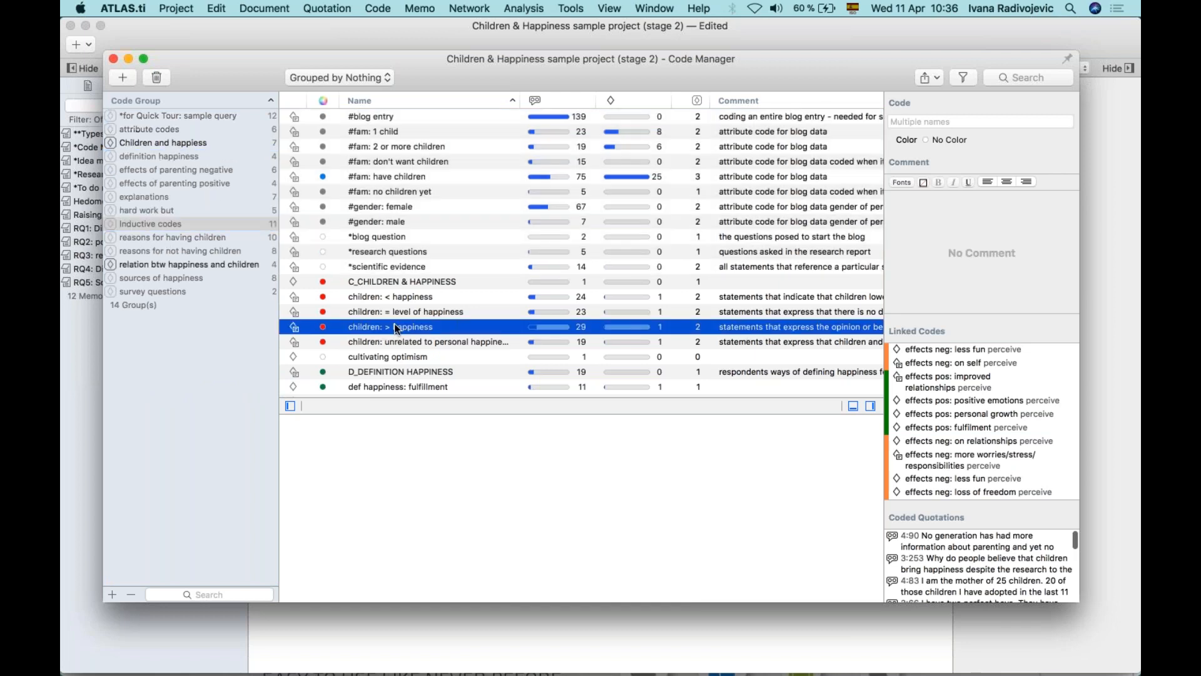
{"action": "left_click", "coordinate": [384, 251]}
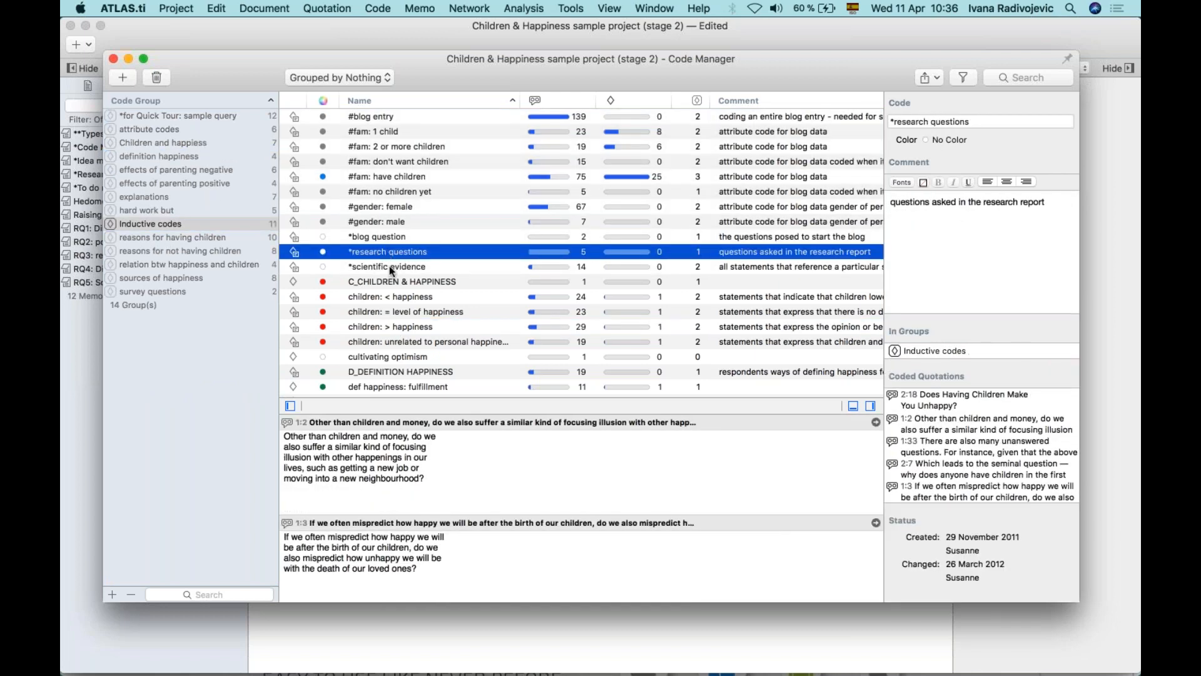
{"action": "left_click_drag", "start_coordinate": [403, 296], "coordinate": [244, 225]}
{"action": "left_click_drag", "start_coordinate": [372, 269], "coordinate": [175, 226]}
{"action": "left_click", "coordinate": [213, 377]}
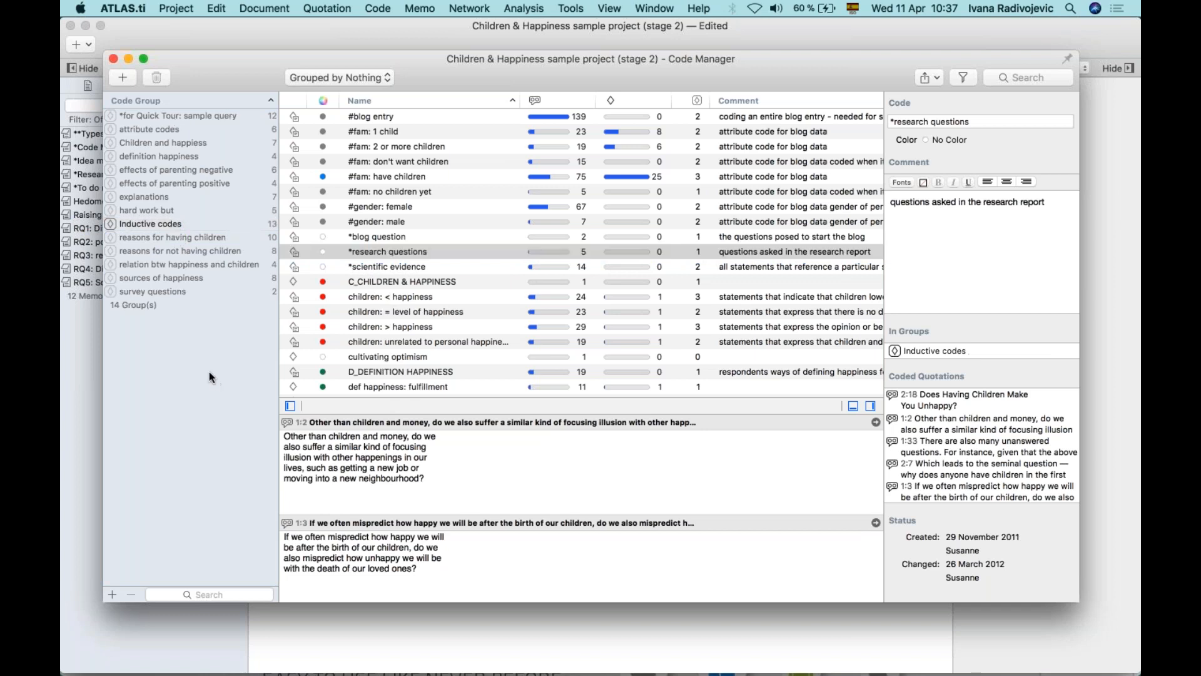
{"action": "left_click", "coordinate": [430, 327]}
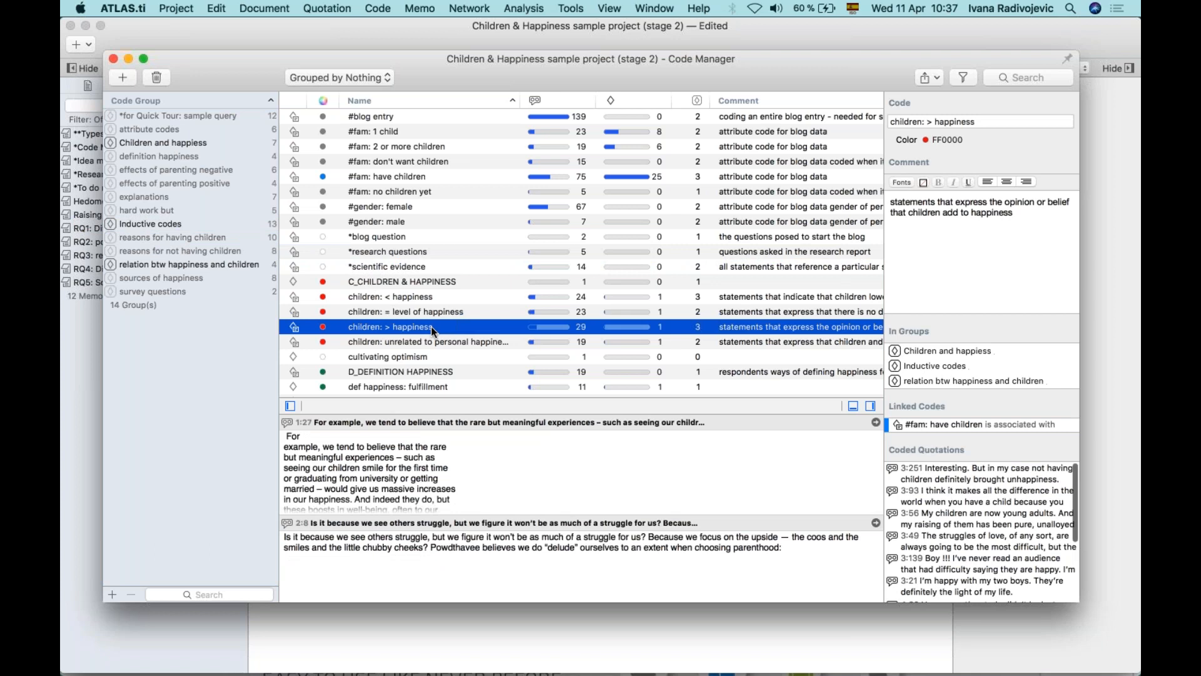
Review the D_DEFINITION HAPPINESS category code and its def happiness subcodes, including their comments and quotations
{"action": "scroll", "coordinate": [430, 325], "scroll_direction": "down", "scroll_amount": 3}
{"action": "scroll", "coordinate": [431, 325], "scroll_direction": "down", "scroll_amount": 5}
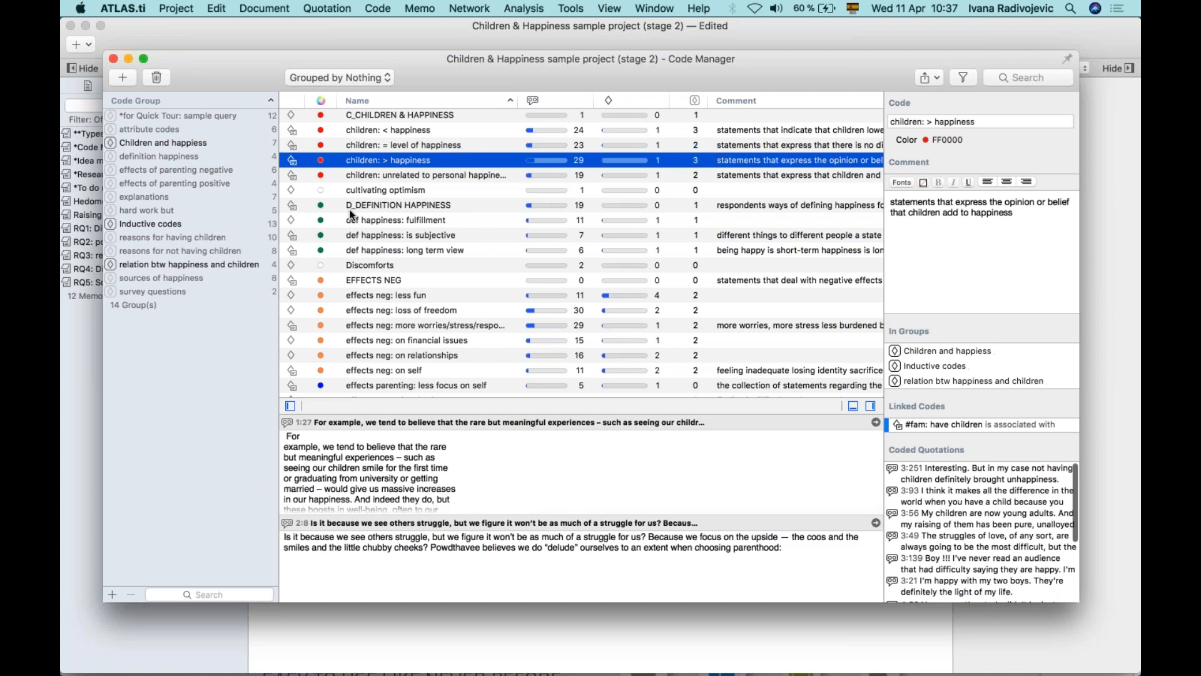
{"action": "left_click", "coordinate": [376, 206]}
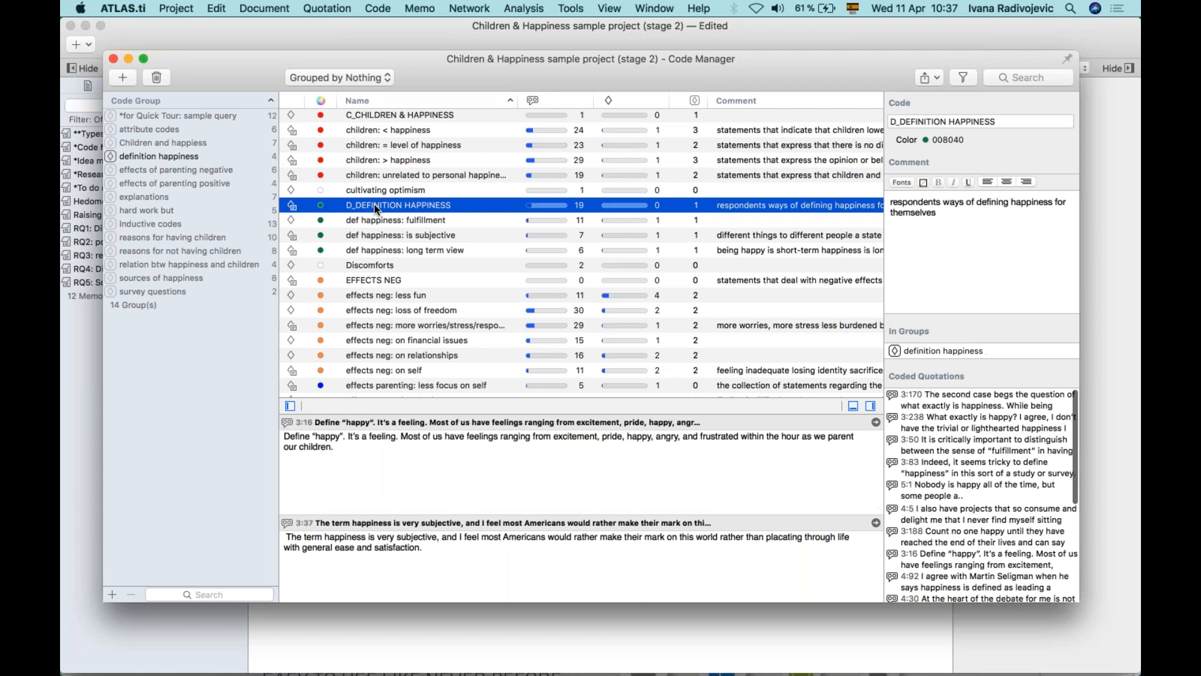
{"action": "left_click", "coordinate": [431, 216]}
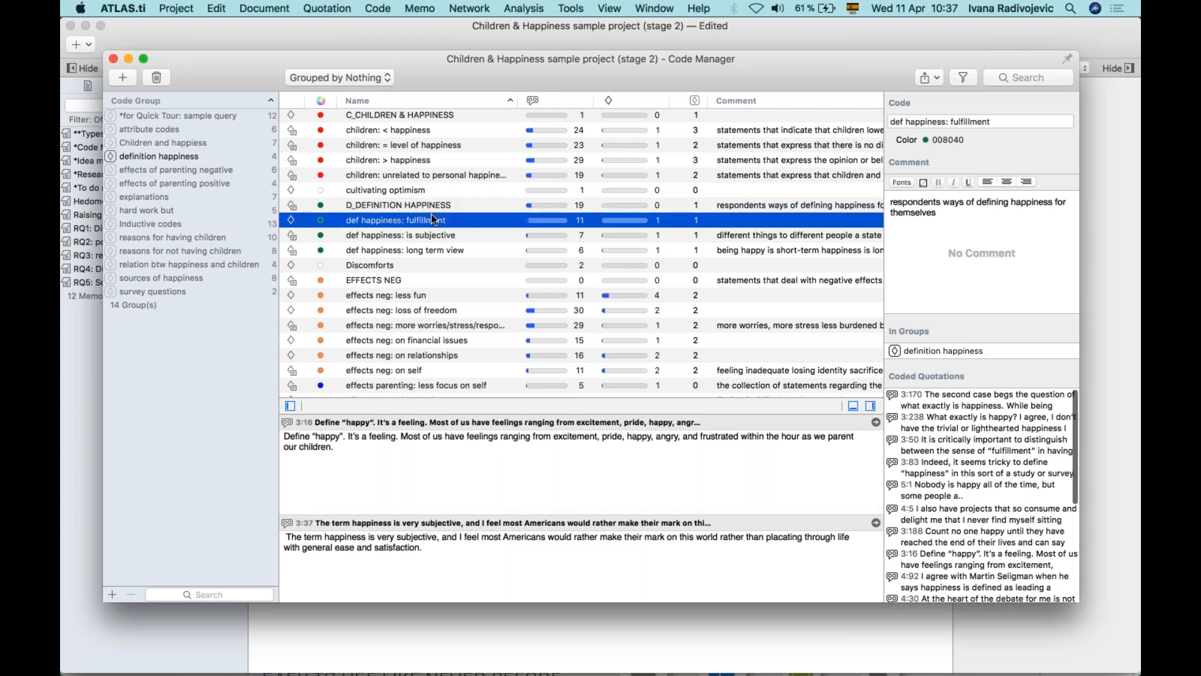
{"action": "left_click", "coordinate": [461, 234]}
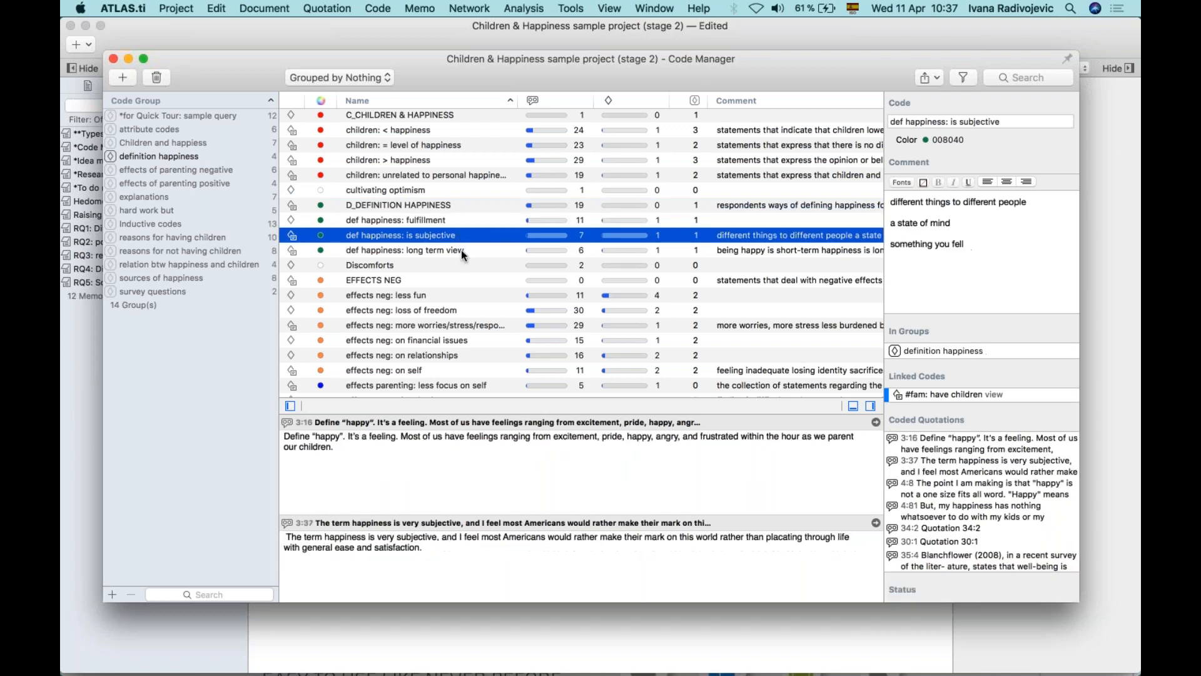
{"action": "left_click", "coordinate": [461, 250]}
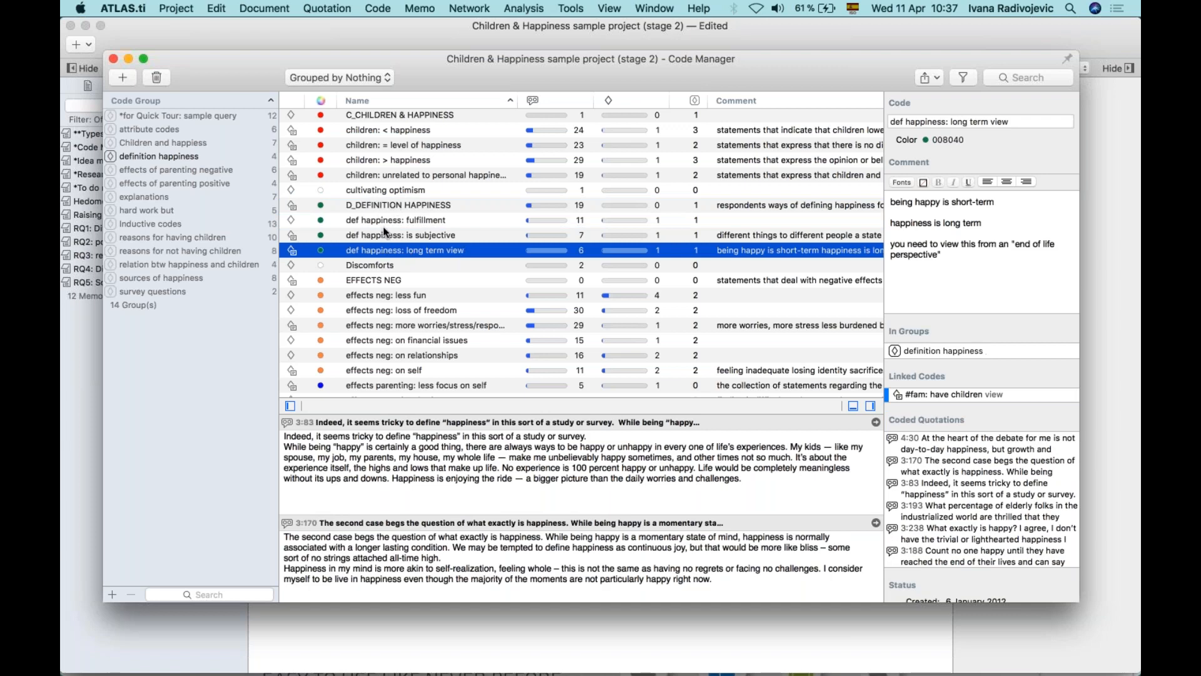
Review the effects neg and effects pos subcodes with their comments, groups and linked codes
{"action": "scroll", "coordinate": [389, 227], "scroll_direction": "down", "scroll_amount": 3}
{"action": "left_click", "coordinate": [404, 231]}
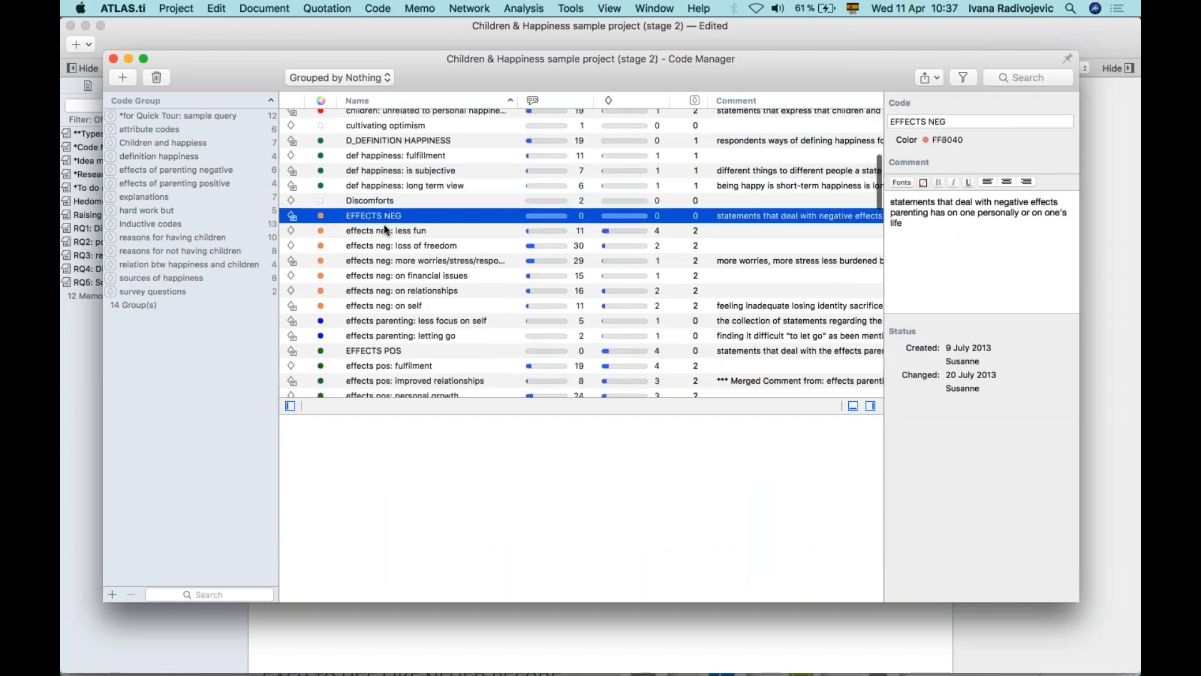
{"action": "left_click", "coordinate": [415, 246]}
{"action": "left_click", "coordinate": [410, 260]}
{"action": "scroll", "coordinate": [398, 249], "scroll_direction": "down", "scroll_amount": 5}
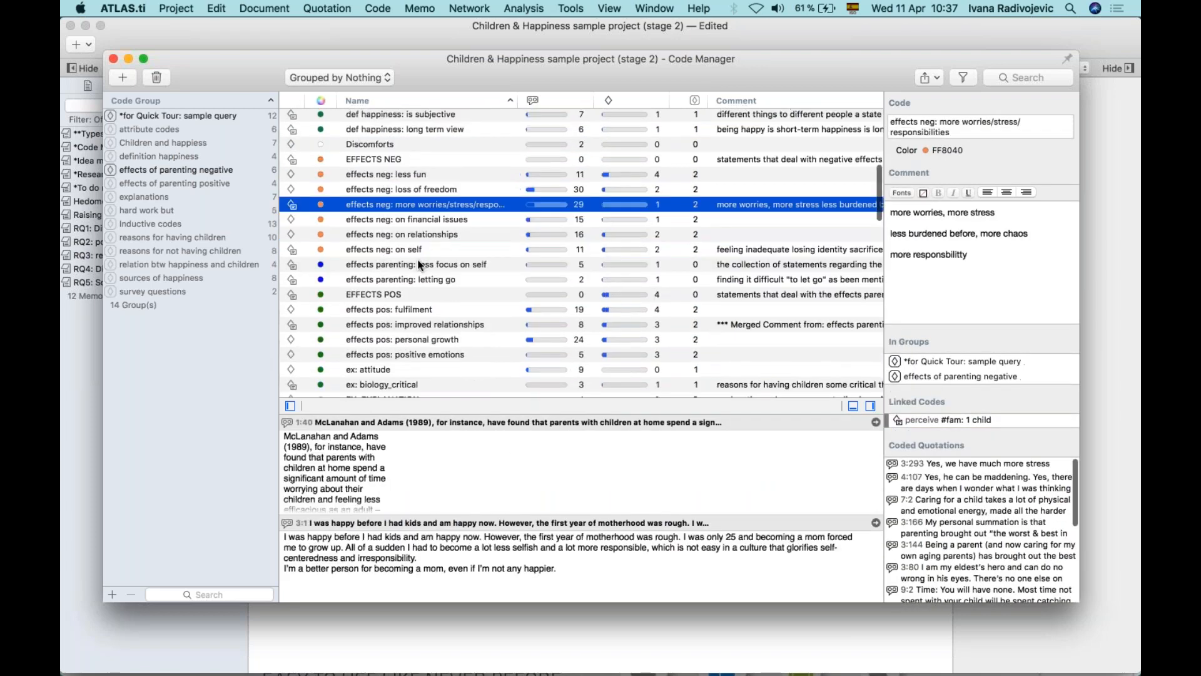
{"action": "left_click", "coordinate": [401, 258]}
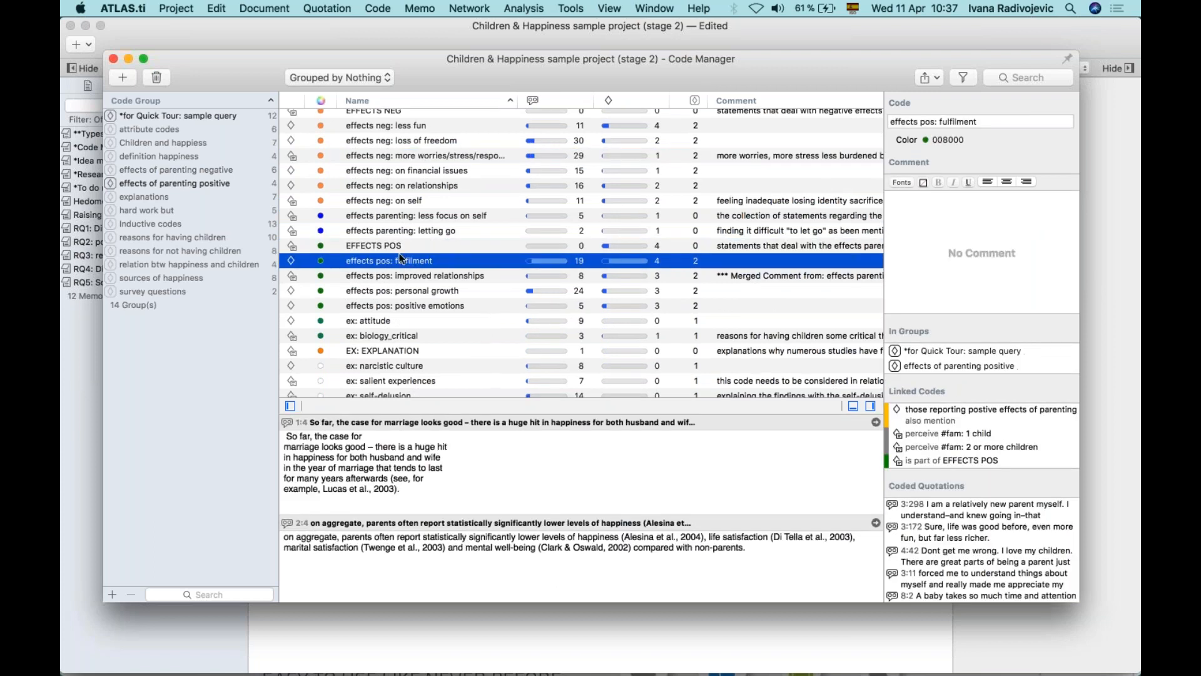
Try adding the prefix "Effects:" to the name of the EFFECTS POS code
{"action": "left_click", "coordinate": [385, 244]}
{"action": "left_click", "coordinate": [973, 122]}
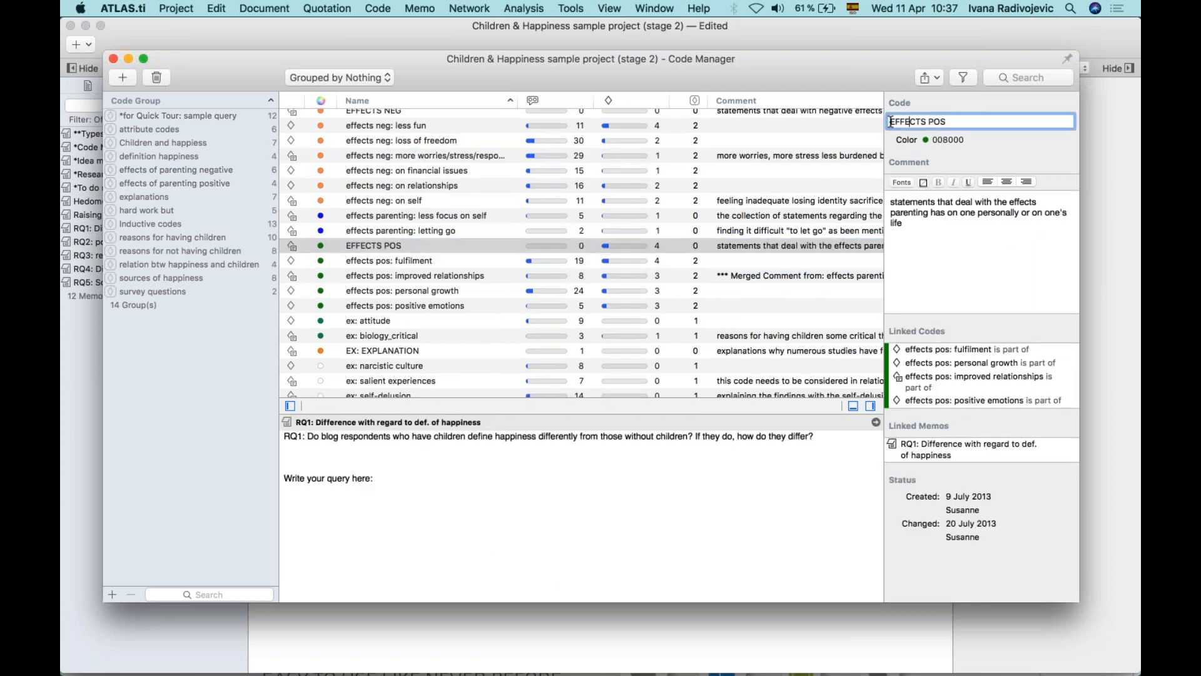
{"action": "type", "text": "Effects:"}
{"action": "key", "text": "shift+super+Left"}
{"action": "key", "text": "BackSpace"}
{"action": "left_click", "coordinate": [415, 260]}
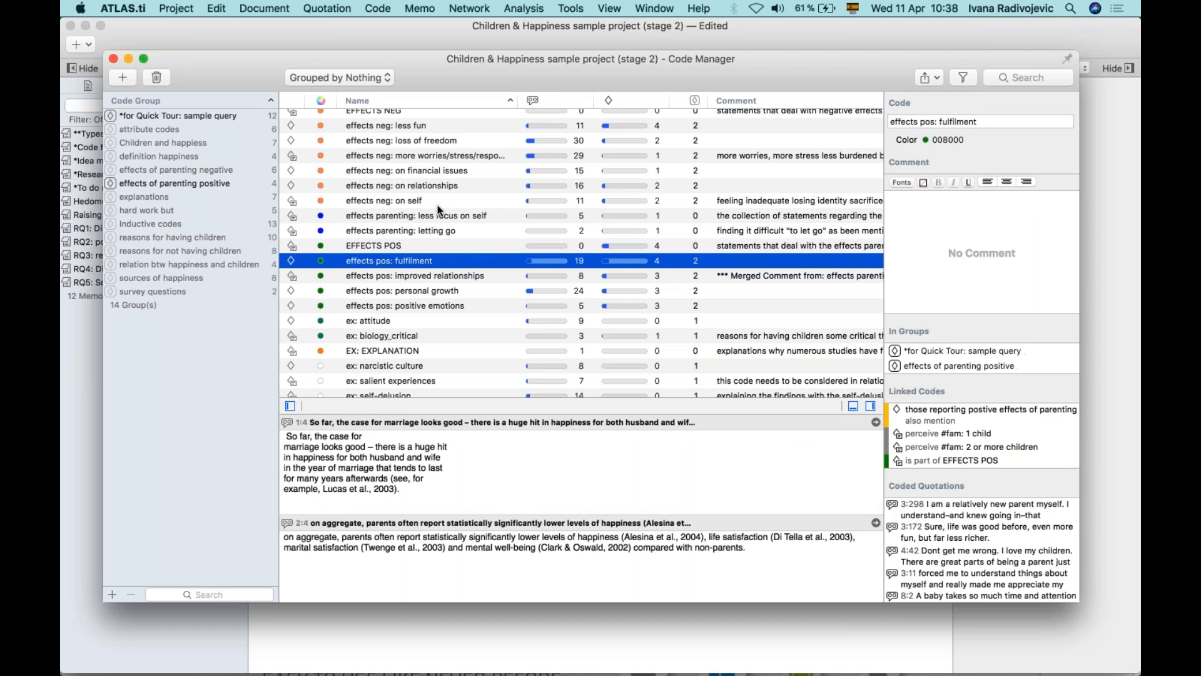
Examine the EFFECTS POS code together with its four subcodes, as well as the EX: EXPLANATION and EFFECTS NEG codes
{"action": "left_click", "coordinate": [374, 241]}
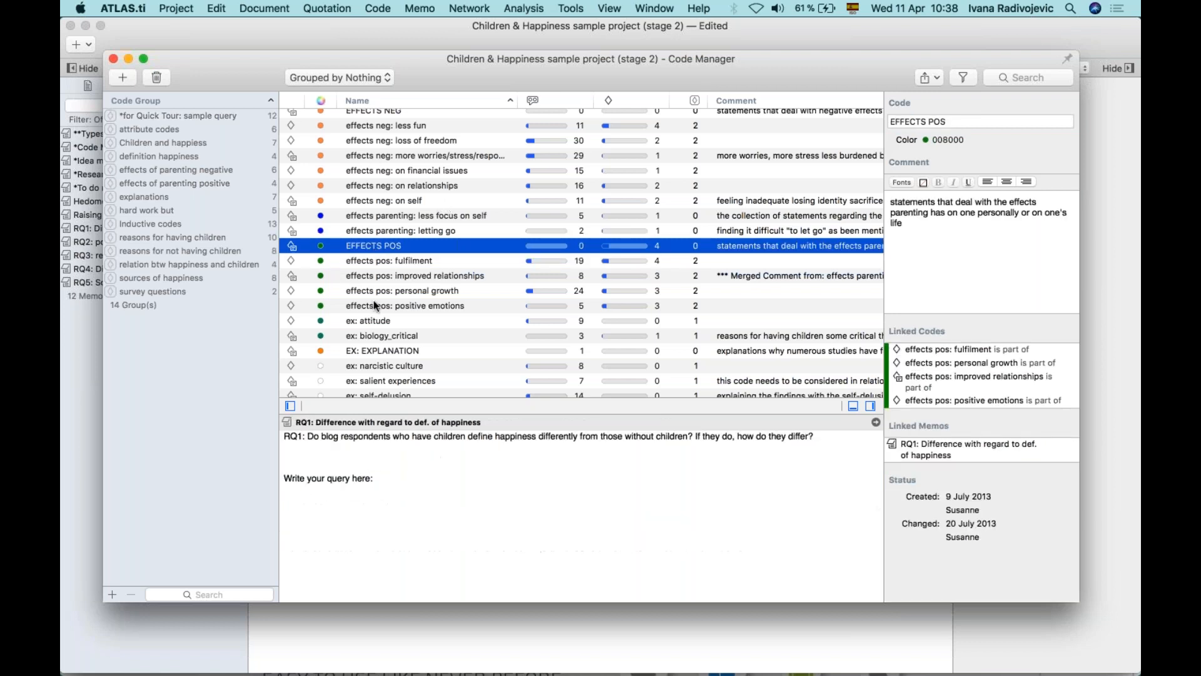
{"action": "left_click", "coordinate": [373, 303], "text": "shift"}
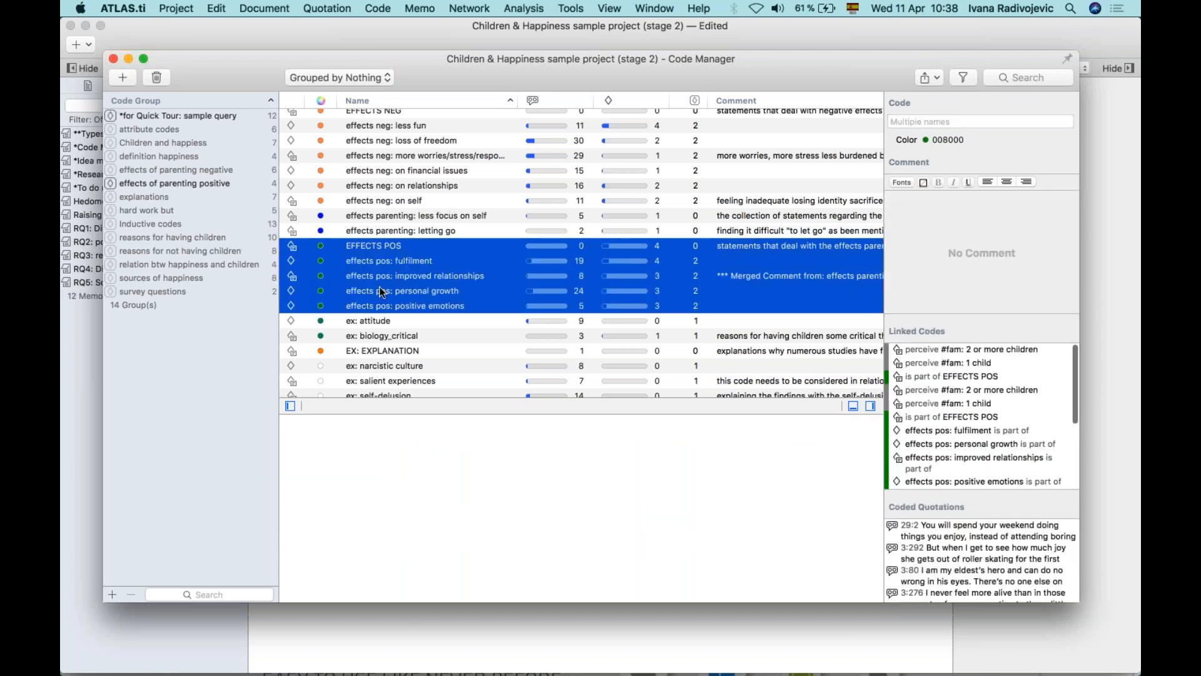
{"action": "left_click", "coordinate": [423, 354]}
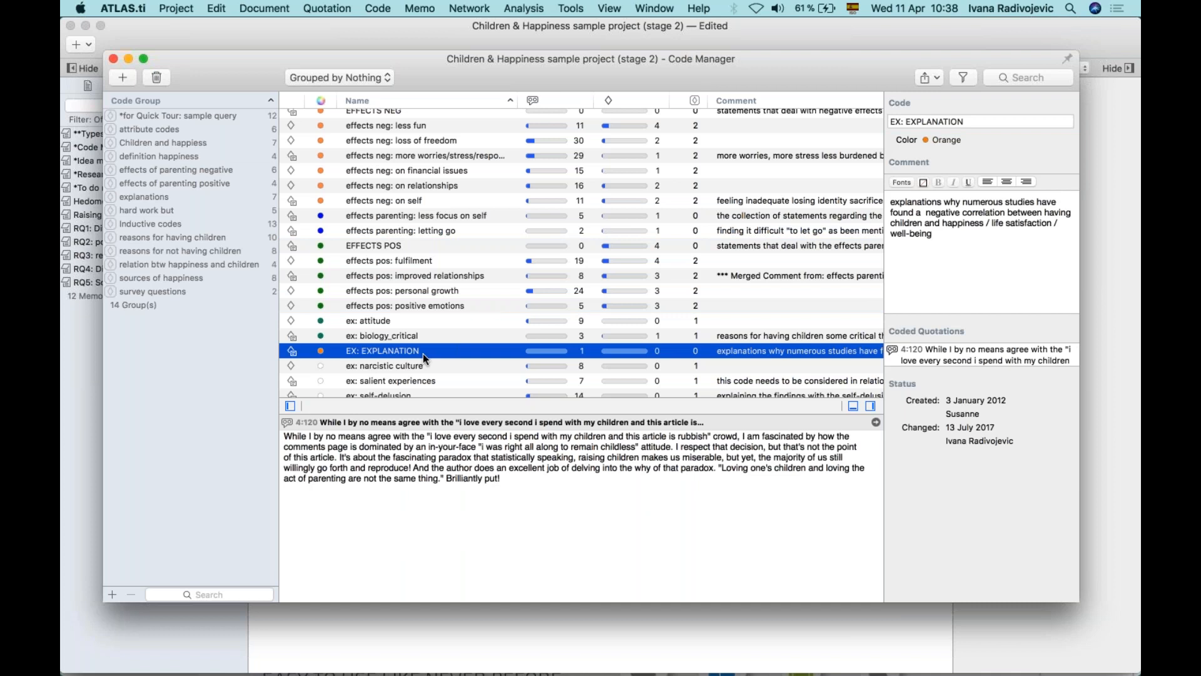
{"action": "scroll", "coordinate": [423, 354], "scroll_direction": "up", "scroll_amount": 2}
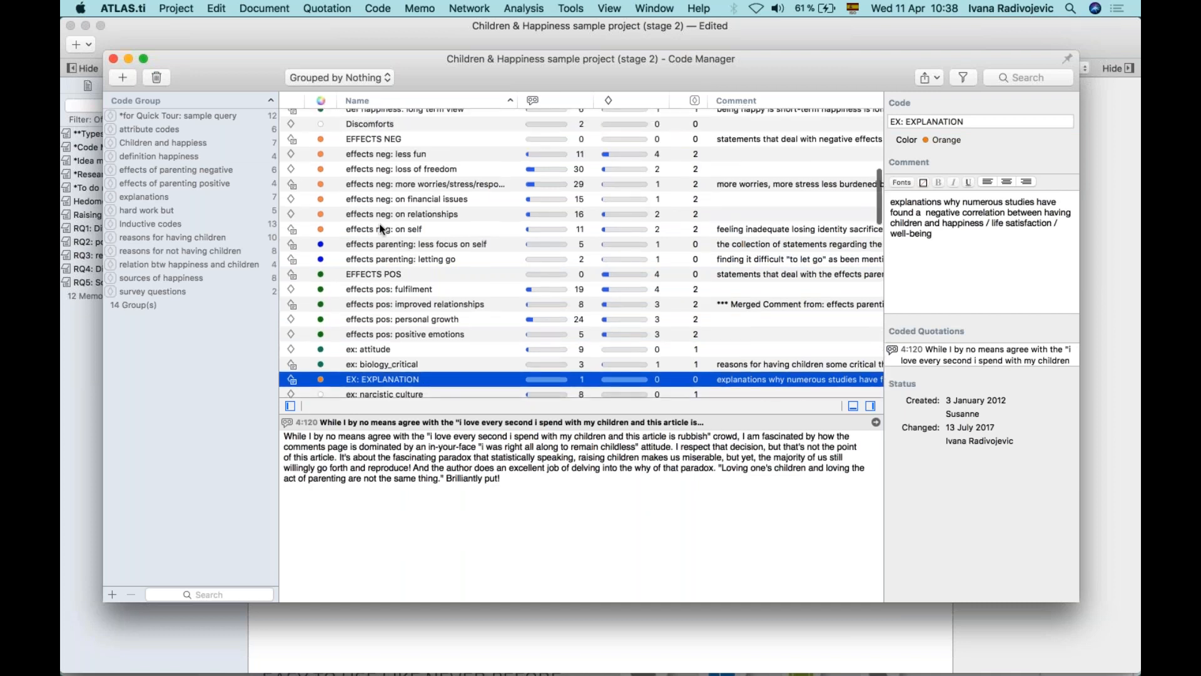
{"action": "left_click", "coordinate": [366, 140]}
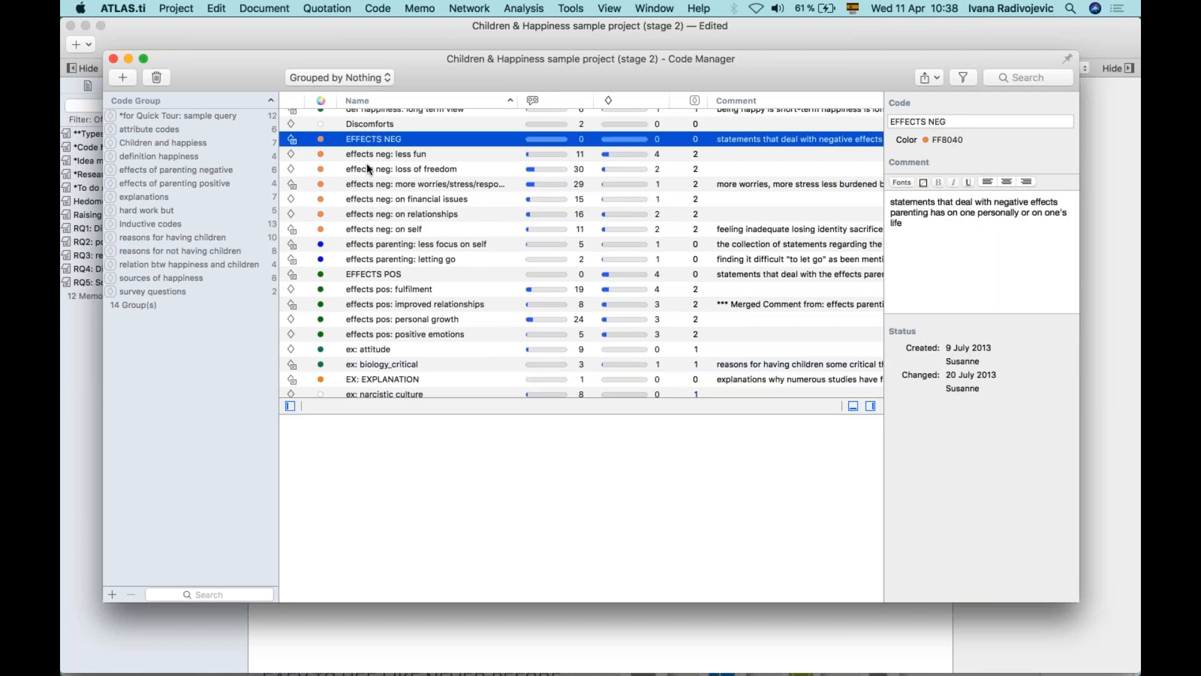
Color the code *blog question Muddy Blue, *research questions Turquoise and *scientific evidence 0080FF
{"action": "scroll", "coordinate": [385, 219], "scroll_direction": "up", "scroll_amount": 5}
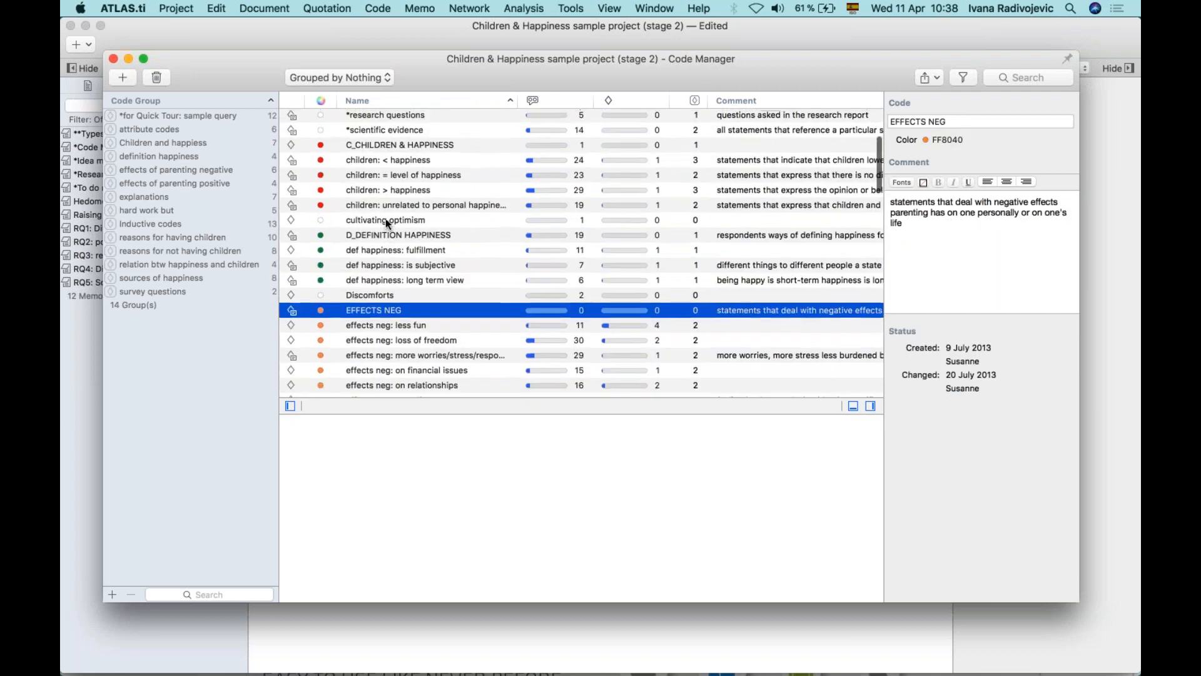
{"action": "scroll", "coordinate": [379, 279], "scroll_direction": "up", "scroll_amount": 3}
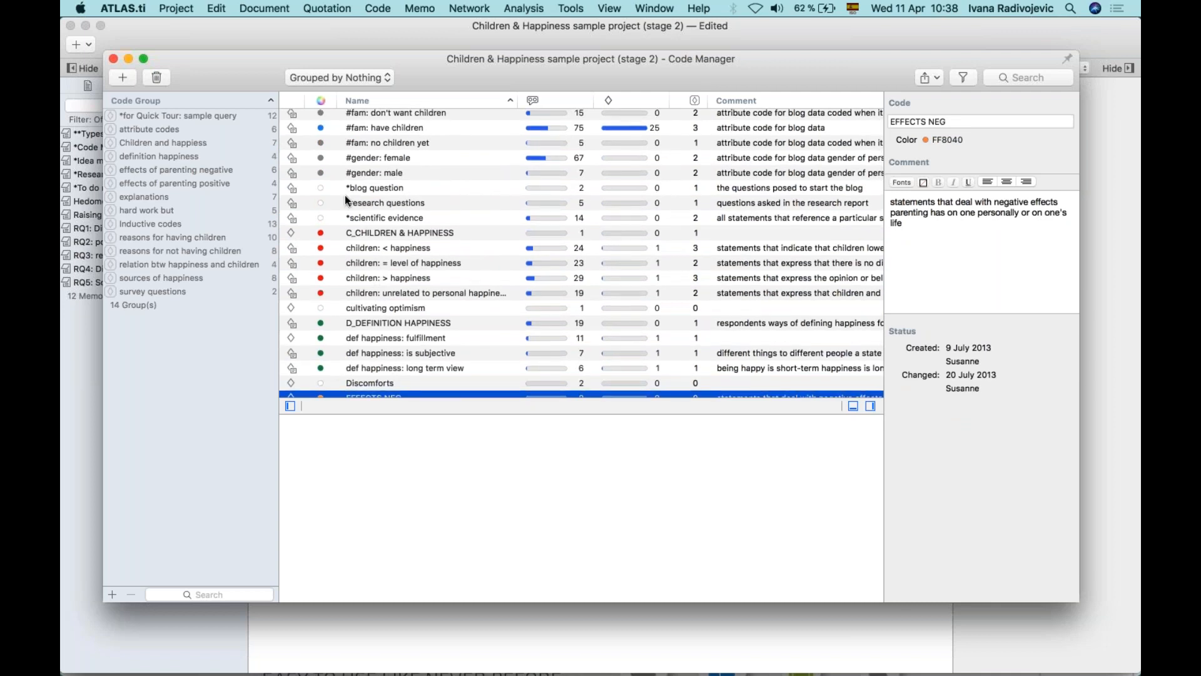
{"action": "left_click", "coordinate": [323, 189]}
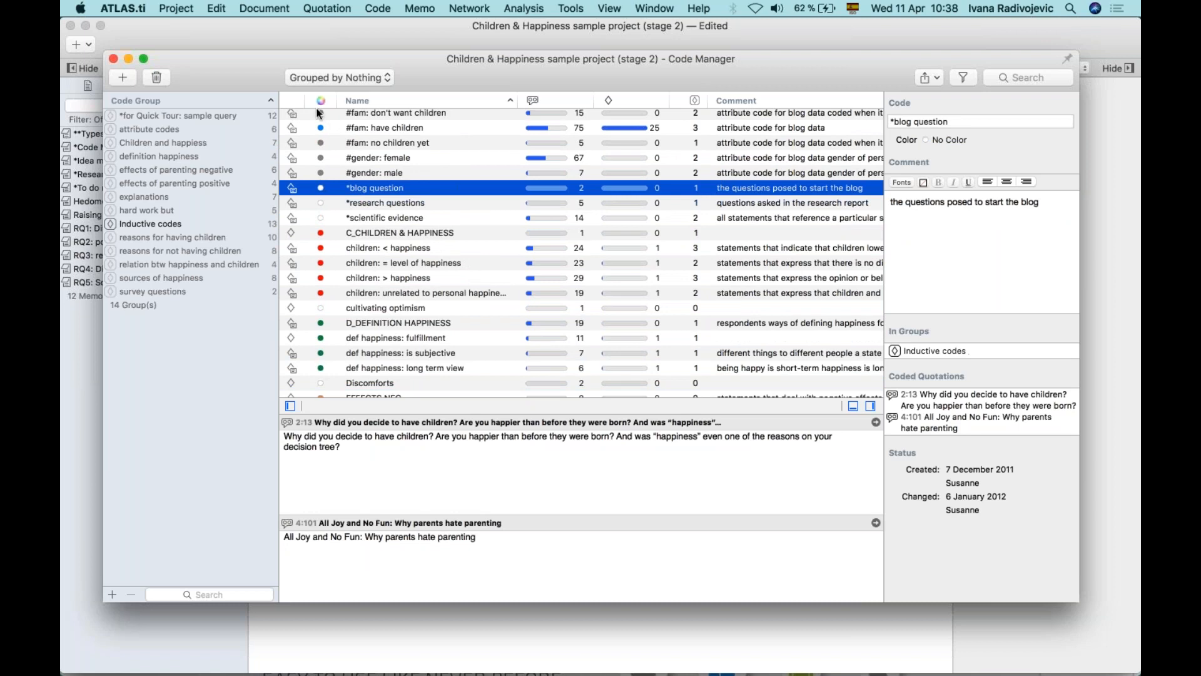
{"action": "left_click", "coordinate": [320, 188]}
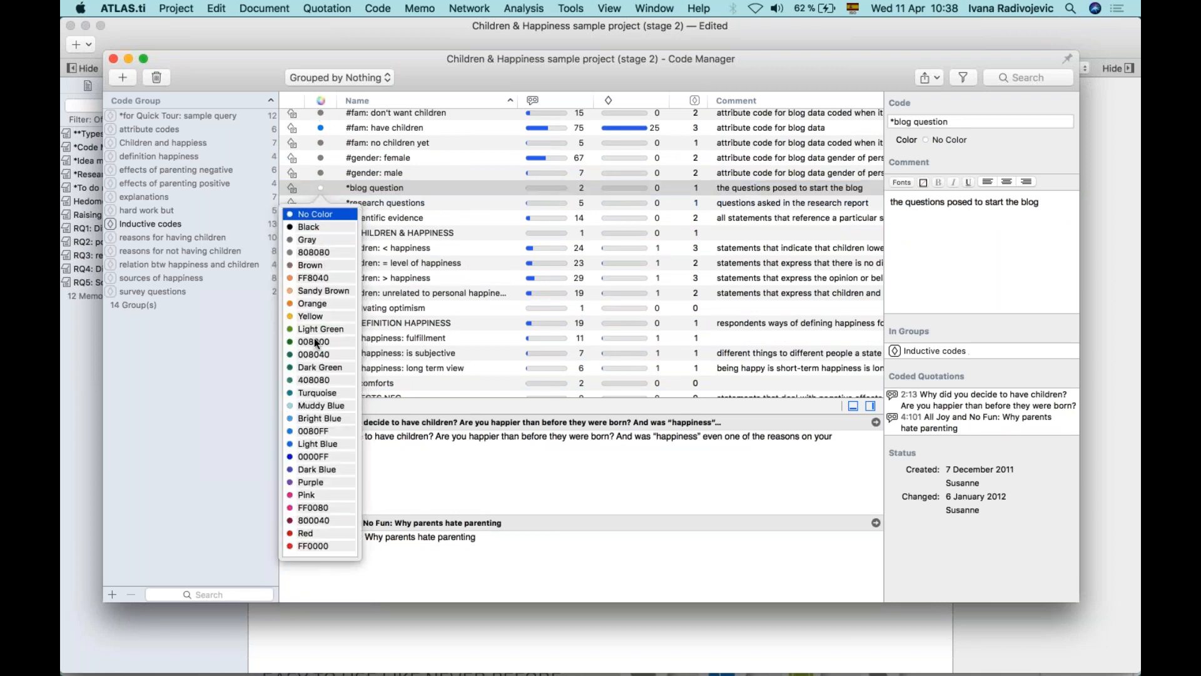
{"action": "left_click", "coordinate": [311, 405]}
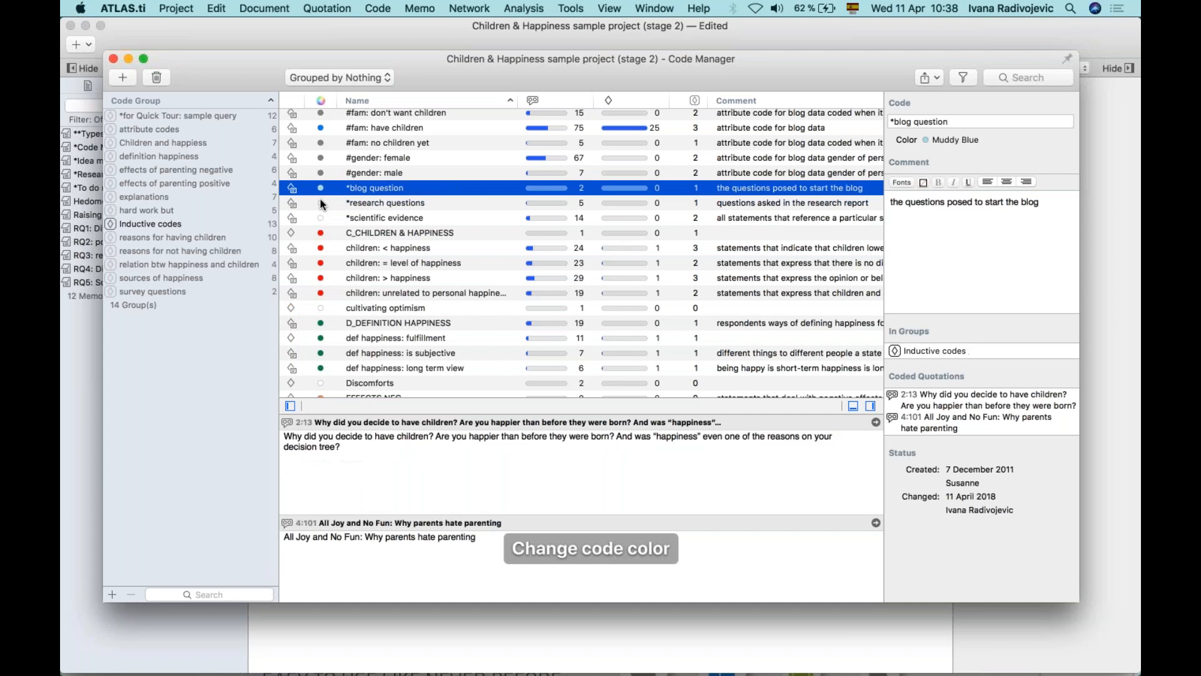
{"action": "left_click", "coordinate": [320, 203]}
{"action": "left_click", "coordinate": [315, 408]}
{"action": "left_click", "coordinate": [320, 217]}
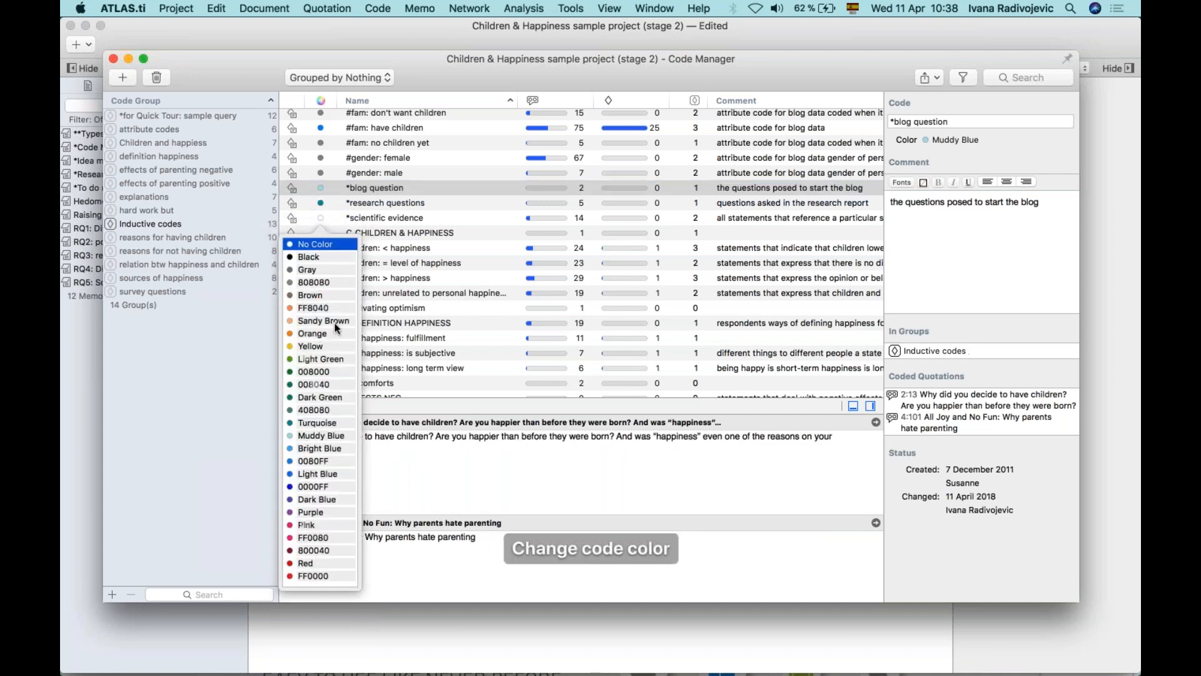
{"action": "left_click", "coordinate": [311, 460]}
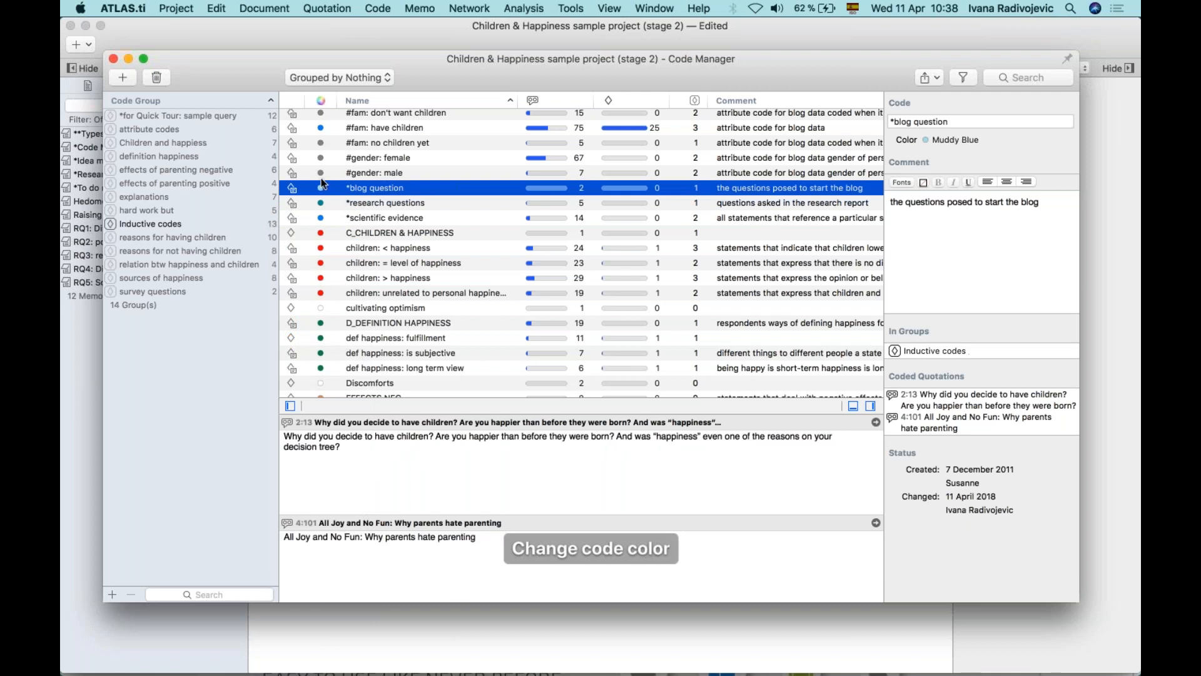
Inspect the children: > happiness code and the C_CHILDREN & HAPPINESS category code with their groups and coded quotations
{"action": "left_click", "coordinate": [320, 233]}
{"action": "left_click", "coordinate": [409, 276]}
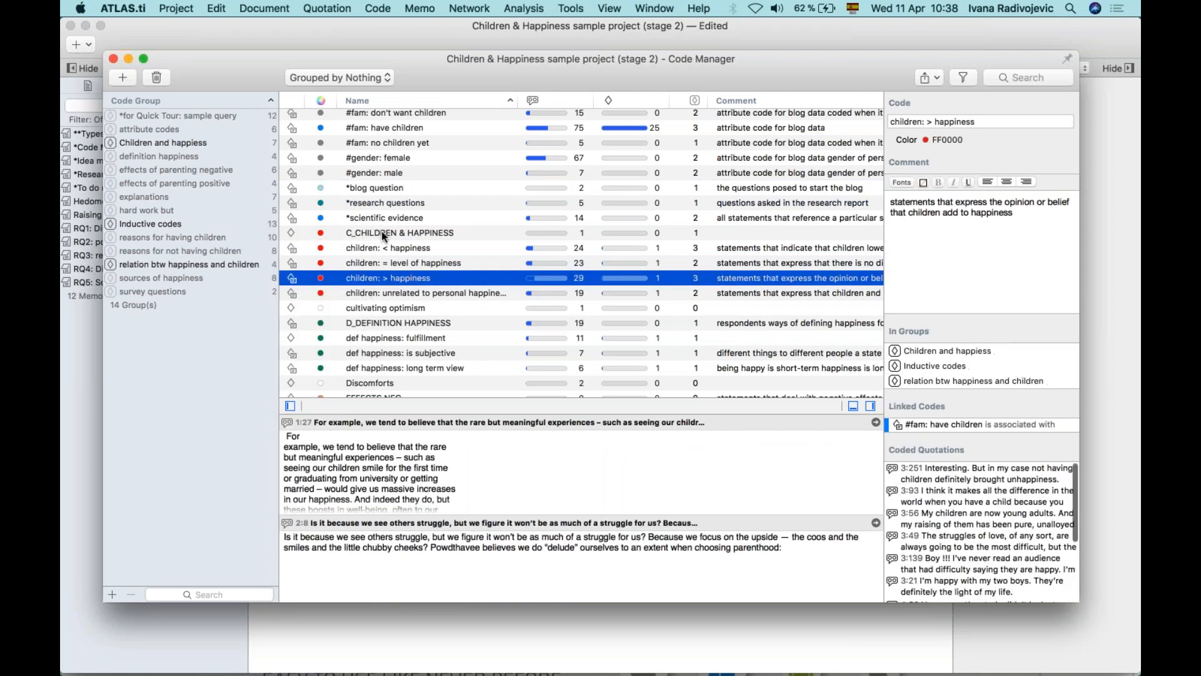
{"action": "left_click", "coordinate": [382, 232]}
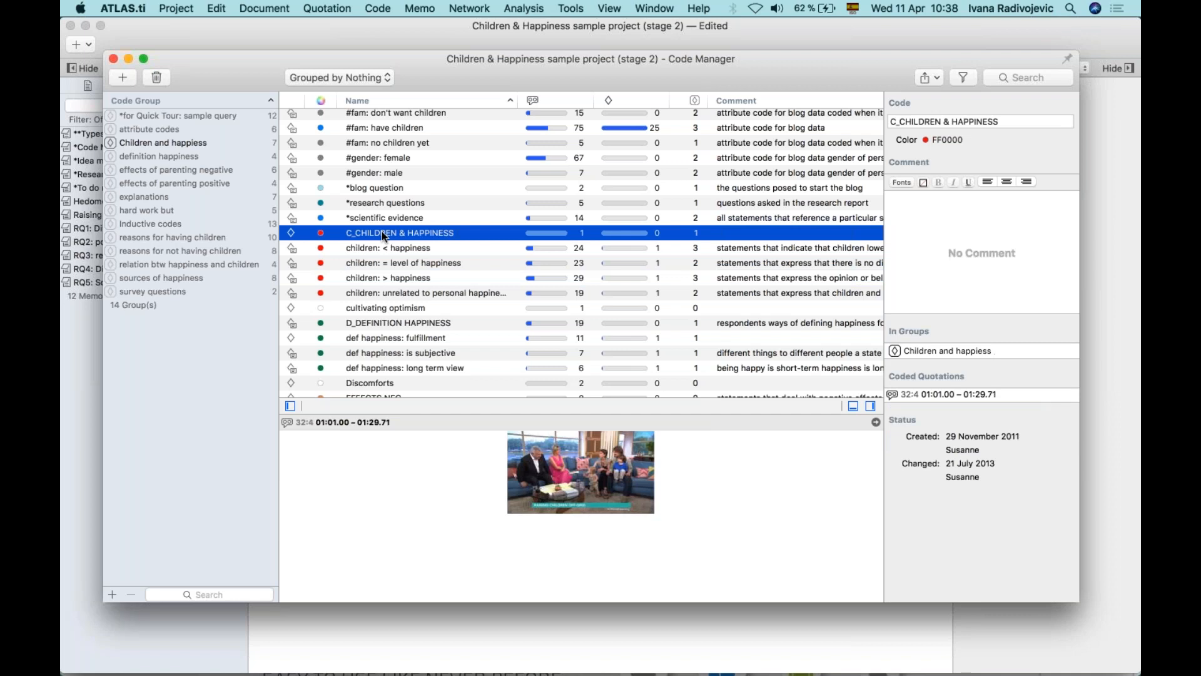
Inspect the cultivating optimism and #blog entry codes with their comments, groups and coded quotations
{"action": "left_click", "coordinate": [362, 309]}
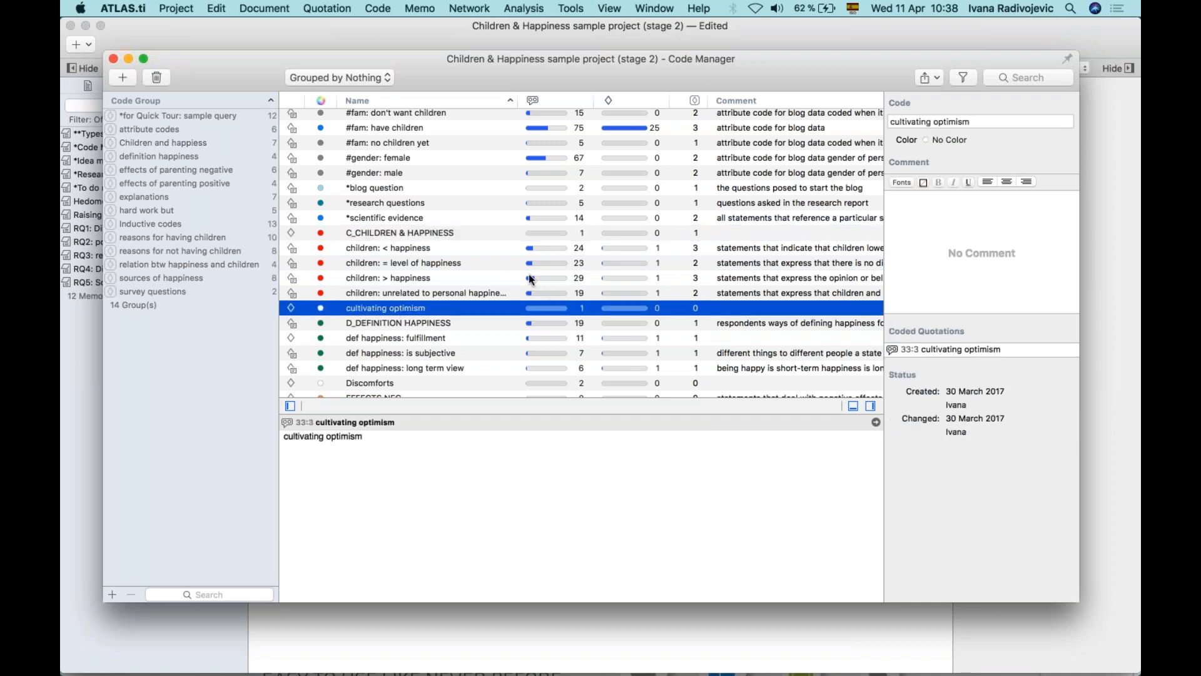
{"action": "scroll", "coordinate": [528, 274], "scroll_direction": "up", "scroll_amount": 3}
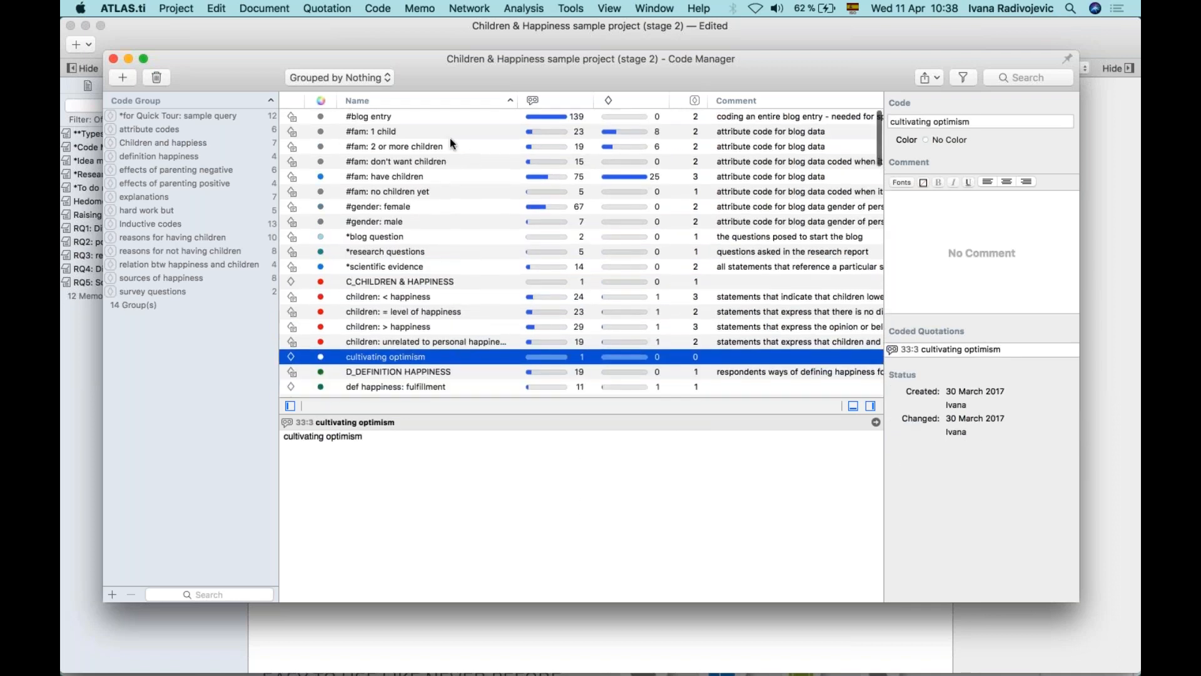
{"action": "left_click", "coordinate": [392, 117]}
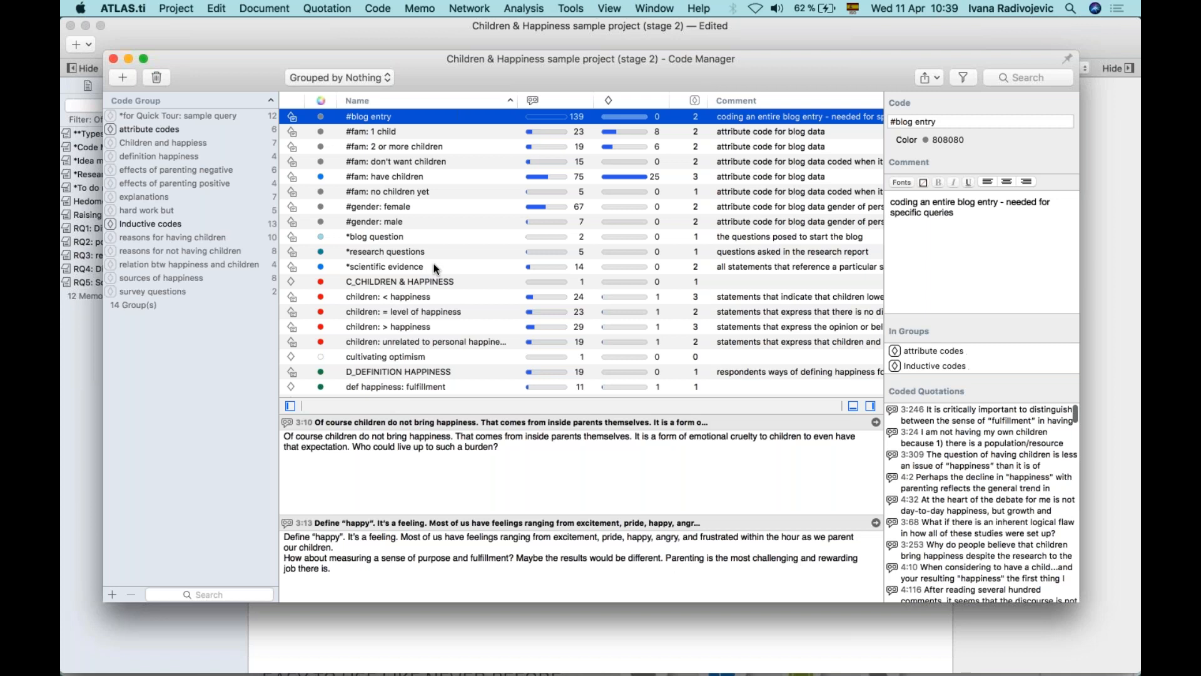
Filter the codes by the definition happiness group and open the report export for all four of its codes
{"action": "left_click", "coordinate": [151, 155]}
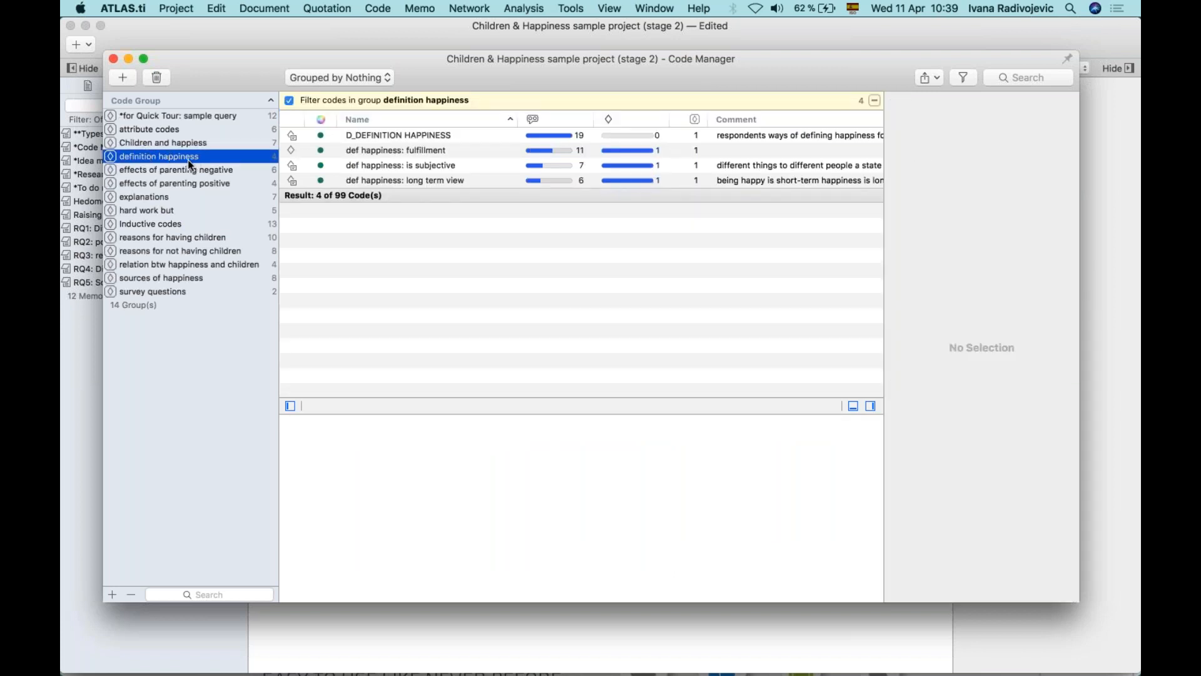
{"action": "left_click", "coordinate": [396, 134]}
{"action": "left_click", "coordinate": [390, 177], "text": "shift"}
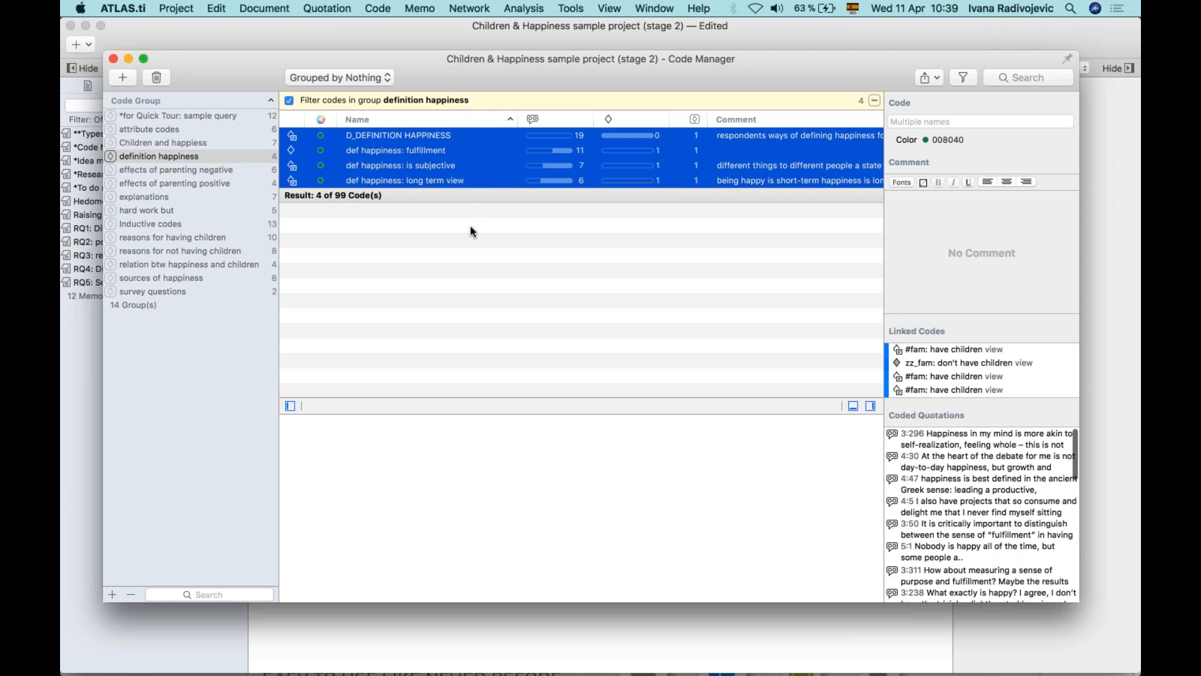
{"action": "left_click", "coordinate": [935, 77]}
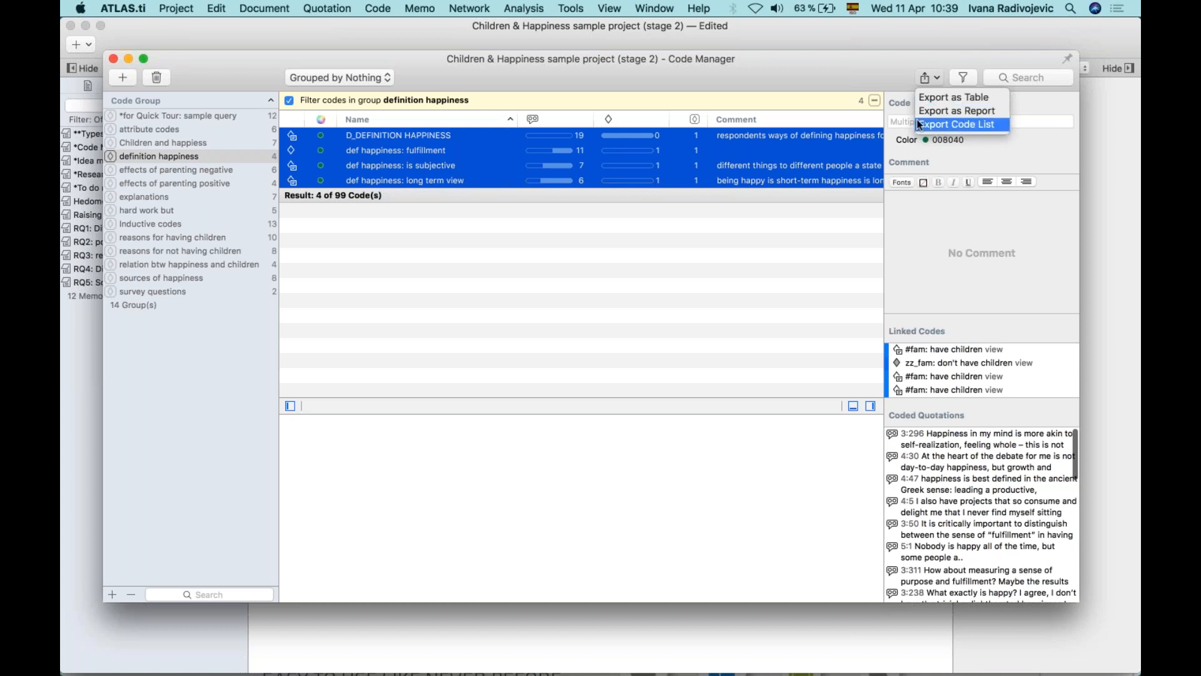
{"action": "left_click", "coordinate": [1003, 115]}
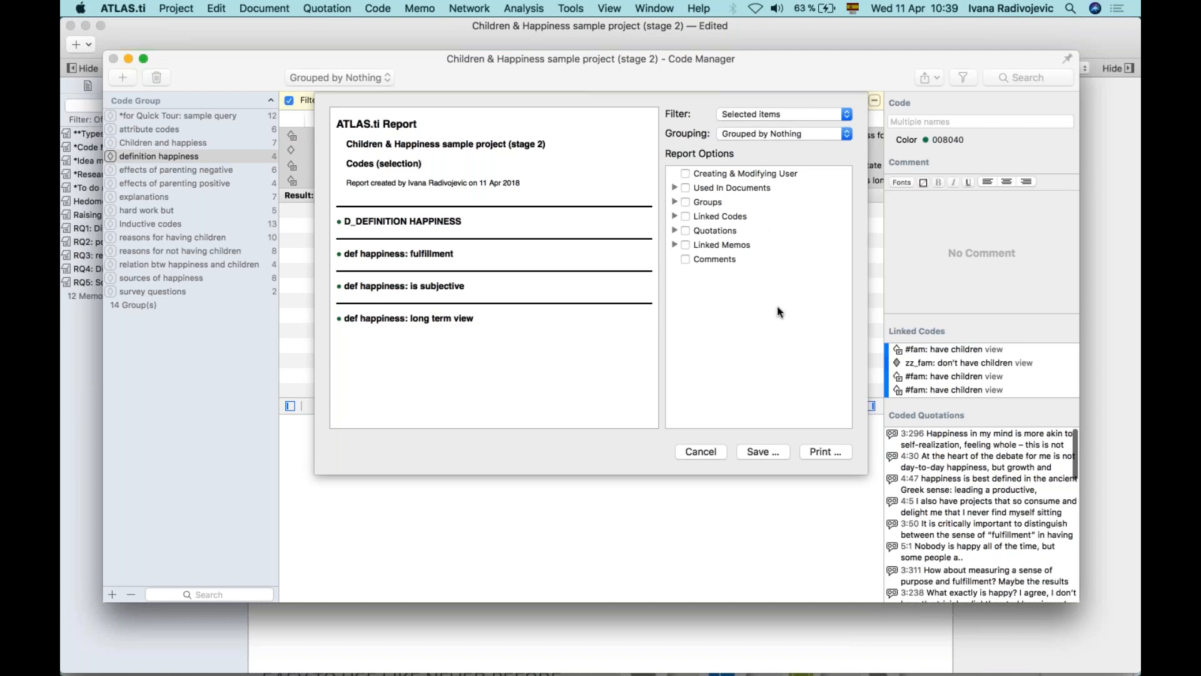
Include the quotations and their full content in the code report
{"action": "left_click", "coordinate": [685, 230]}
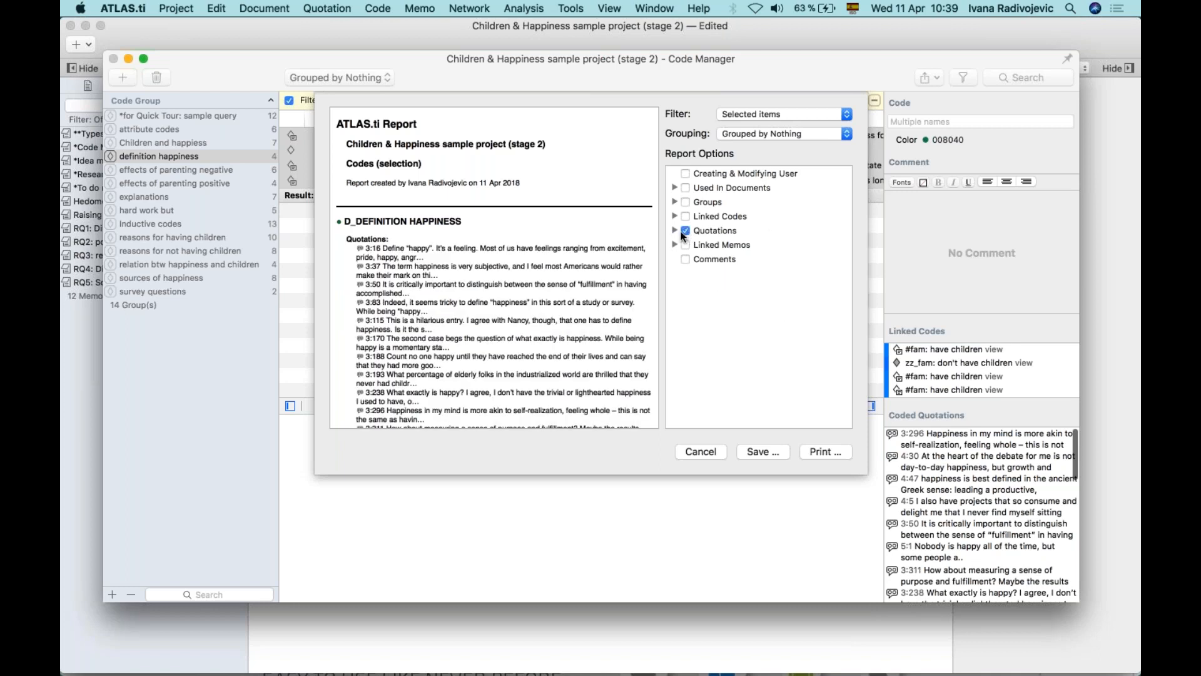
{"action": "left_click", "coordinate": [674, 231]}
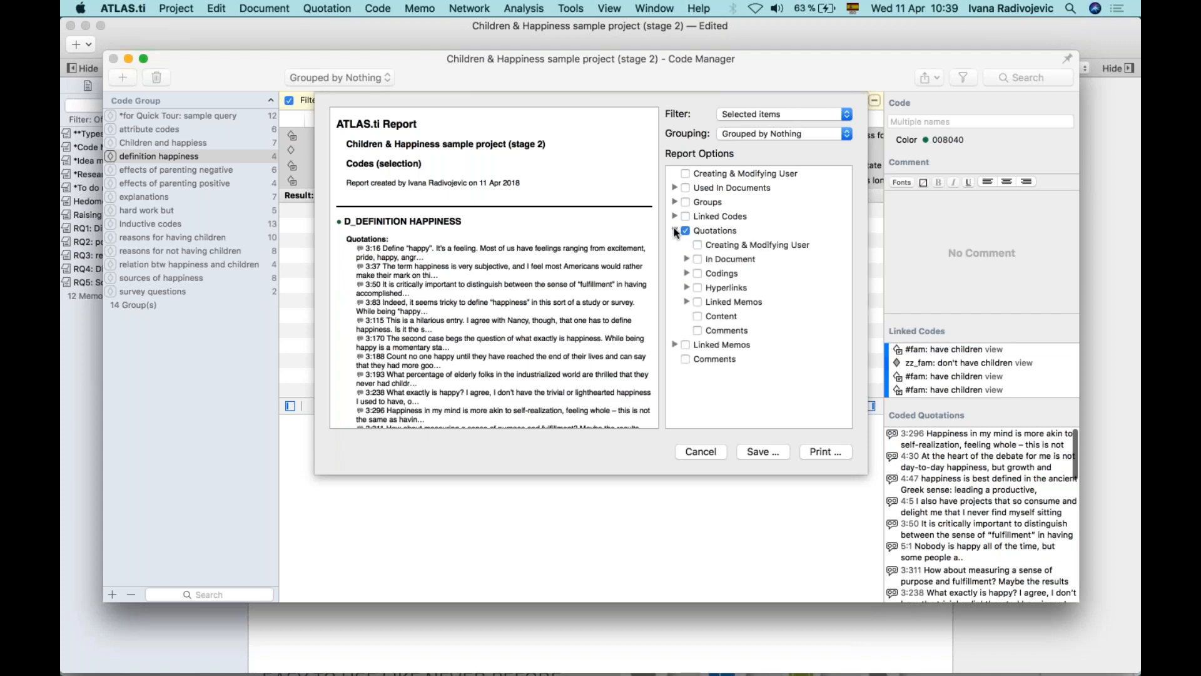
{"action": "left_click", "coordinate": [699, 314]}
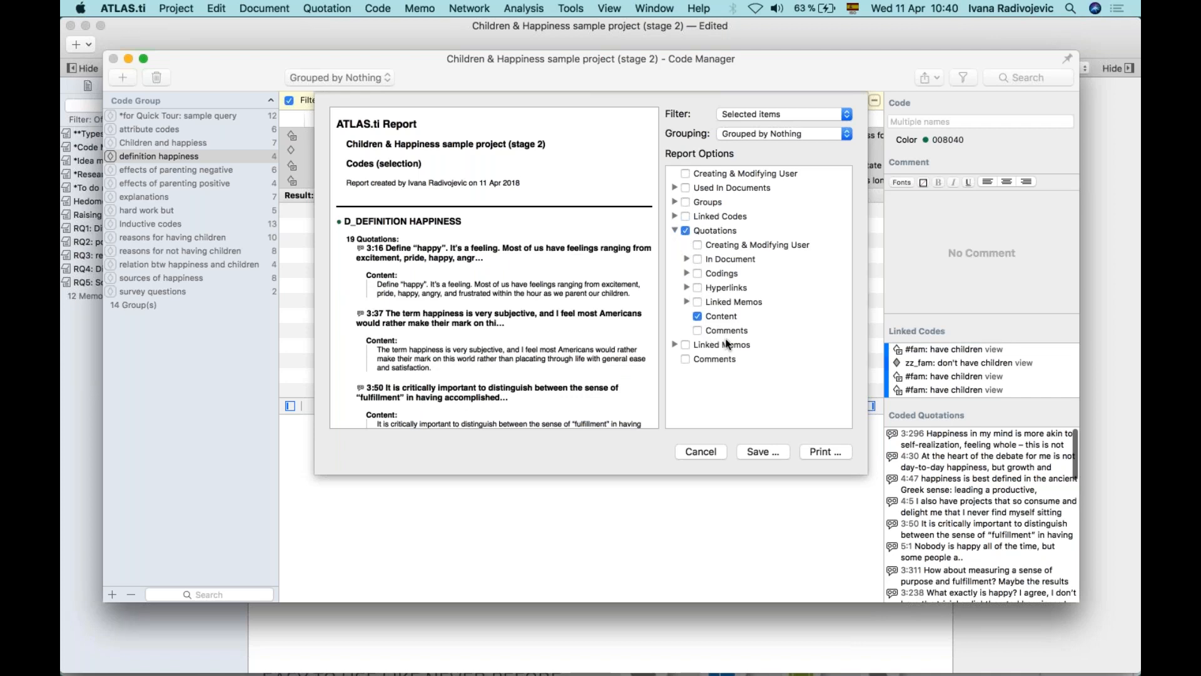
Add the documents the codes are used in, the linked memos and the quotations' codings to the report
{"action": "left_click", "coordinate": [685, 187]}
{"action": "left_click", "coordinate": [674, 188]}
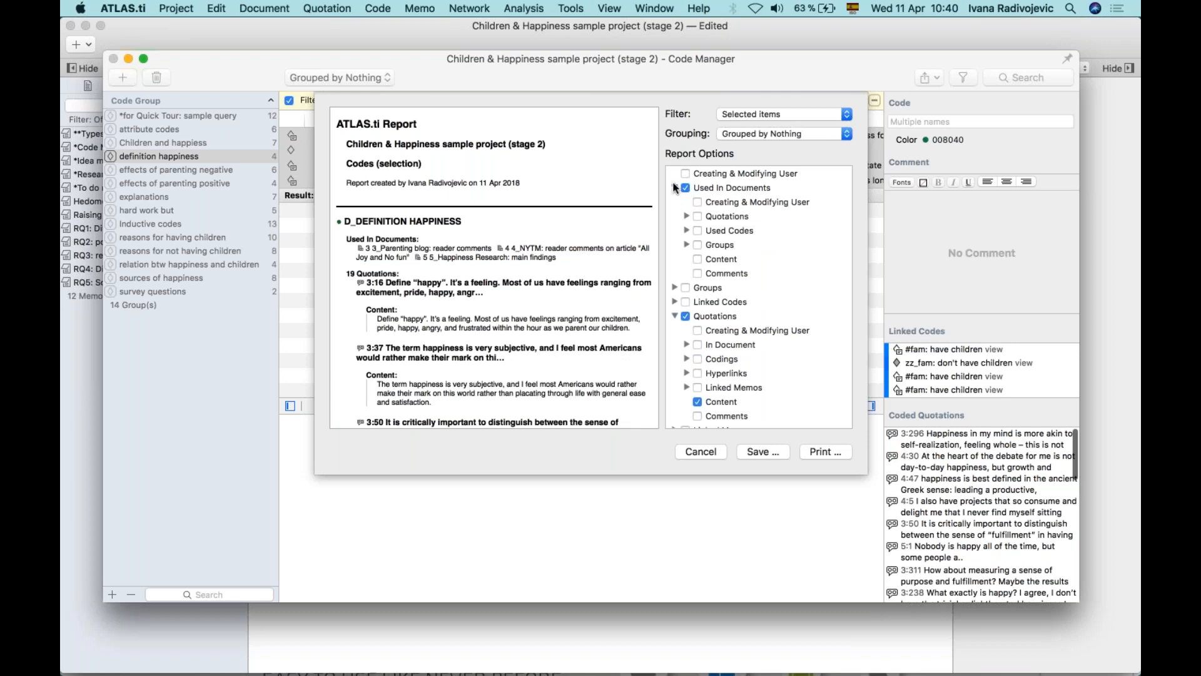
{"action": "left_click", "coordinate": [675, 188]}
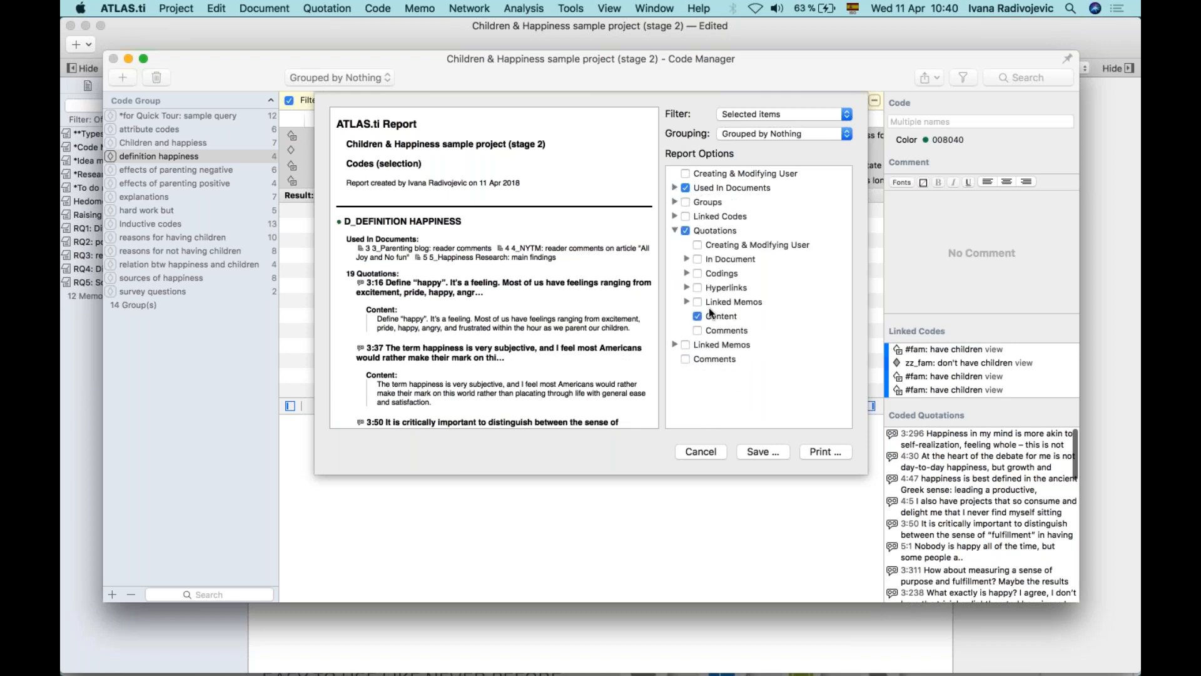
{"action": "left_click", "coordinate": [683, 346]}
{"action": "left_click", "coordinate": [675, 345]}
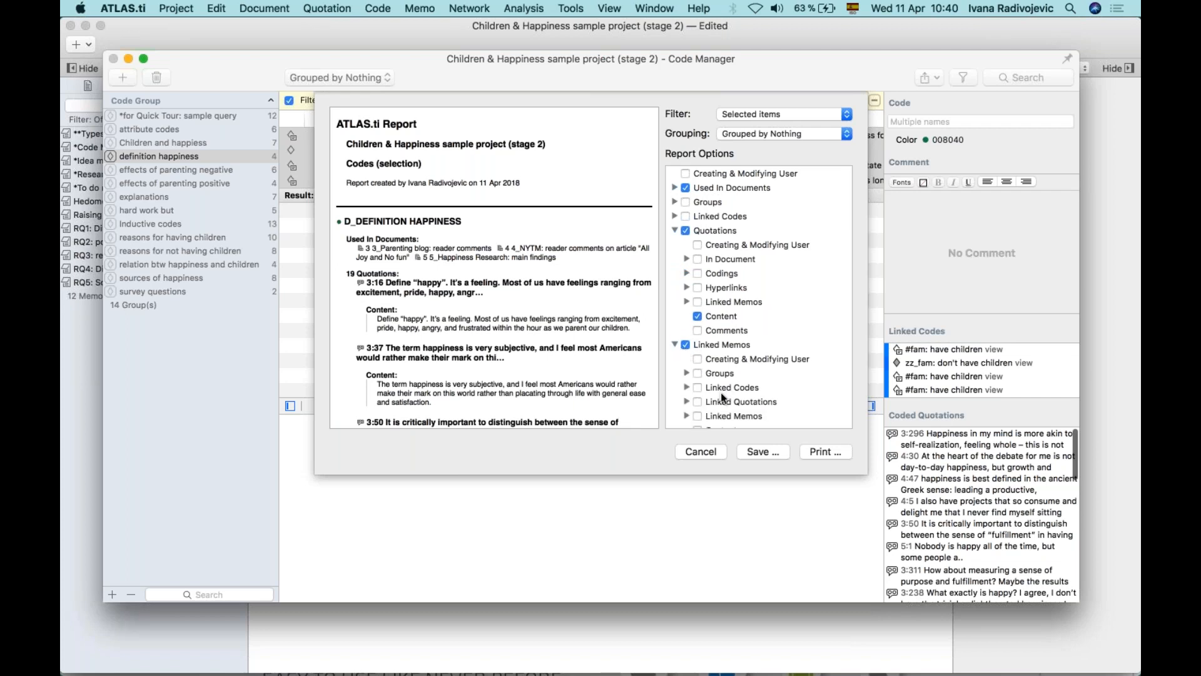
{"action": "scroll", "coordinate": [721, 392], "scroll_direction": "down", "scroll_amount": 2}
{"action": "scroll", "coordinate": [730, 370], "scroll_direction": "up", "scroll_amount": 2}
{"action": "left_click", "coordinate": [697, 269]}
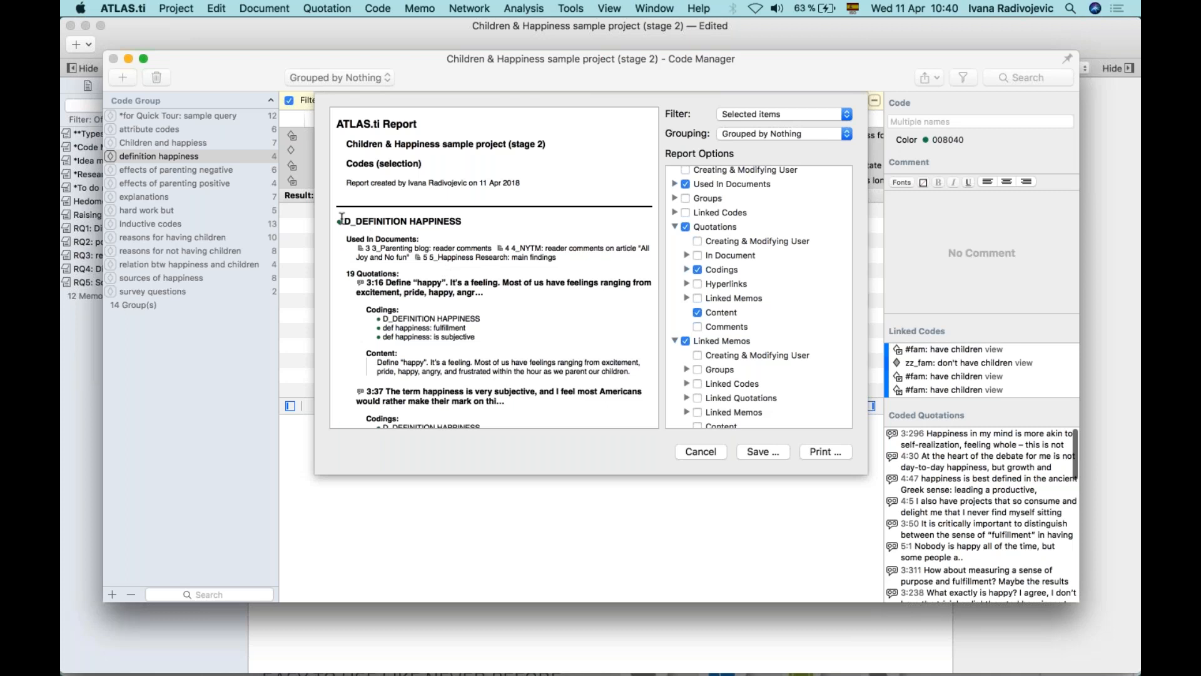
Examine the D_DEFINITION HAPPINESS section of the report preview: its documents, quotation list and the first quotation's title and content
{"action": "left_click_drag", "start_coordinate": [342, 220], "coordinate": [494, 219]}
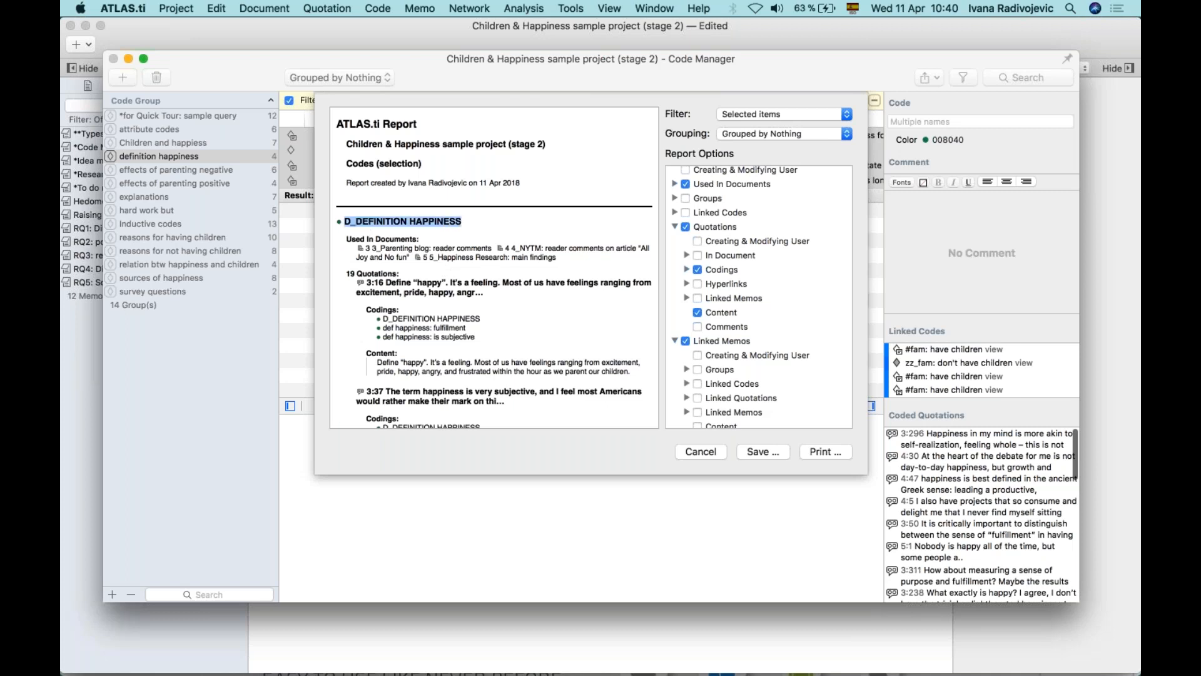
{"action": "left_click_drag", "start_coordinate": [346, 239], "coordinate": [569, 259]}
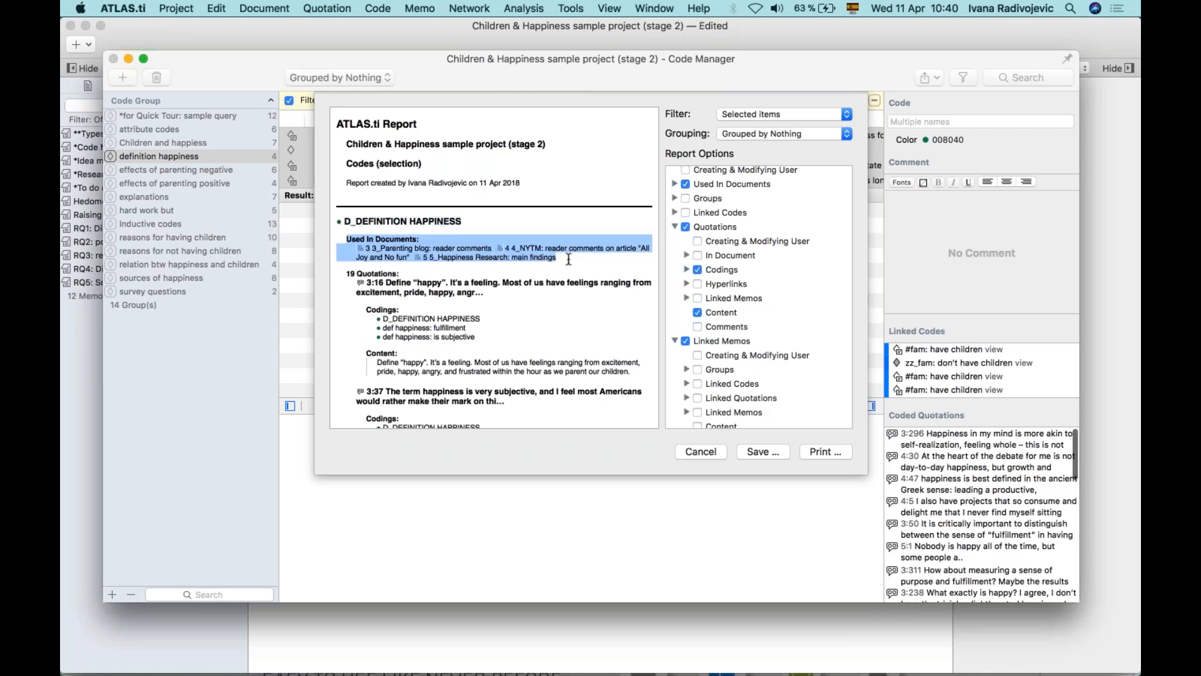
{"action": "left_click_drag", "start_coordinate": [346, 273], "coordinate": [406, 274]}
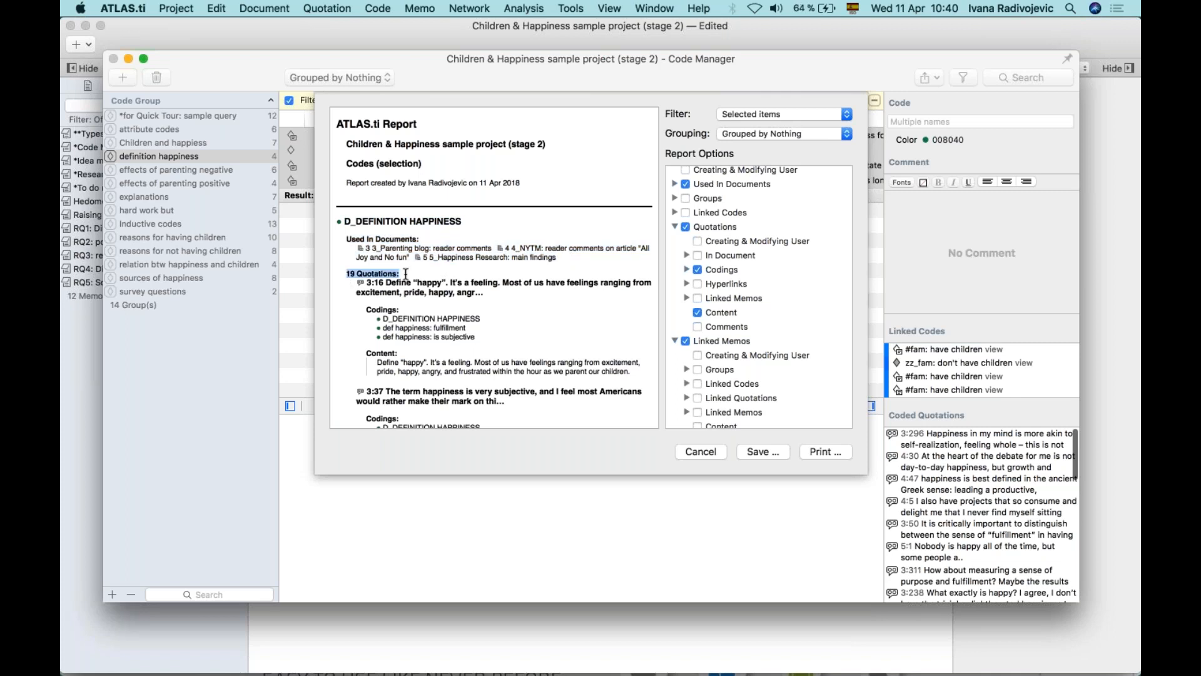
{"action": "scroll", "coordinate": [406, 273], "scroll_direction": "down", "scroll_amount": 3}
{"action": "left_click_drag", "start_coordinate": [366, 199], "coordinate": [483, 209]}
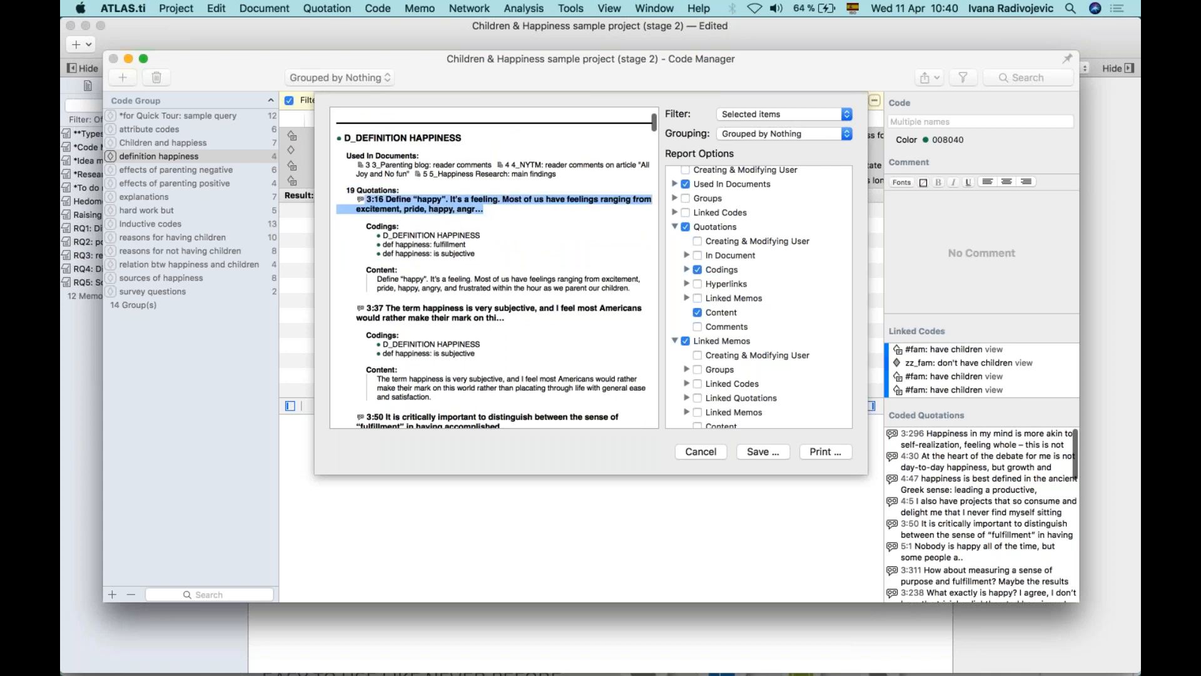
{"action": "triple_click", "coordinate": [394, 282]}
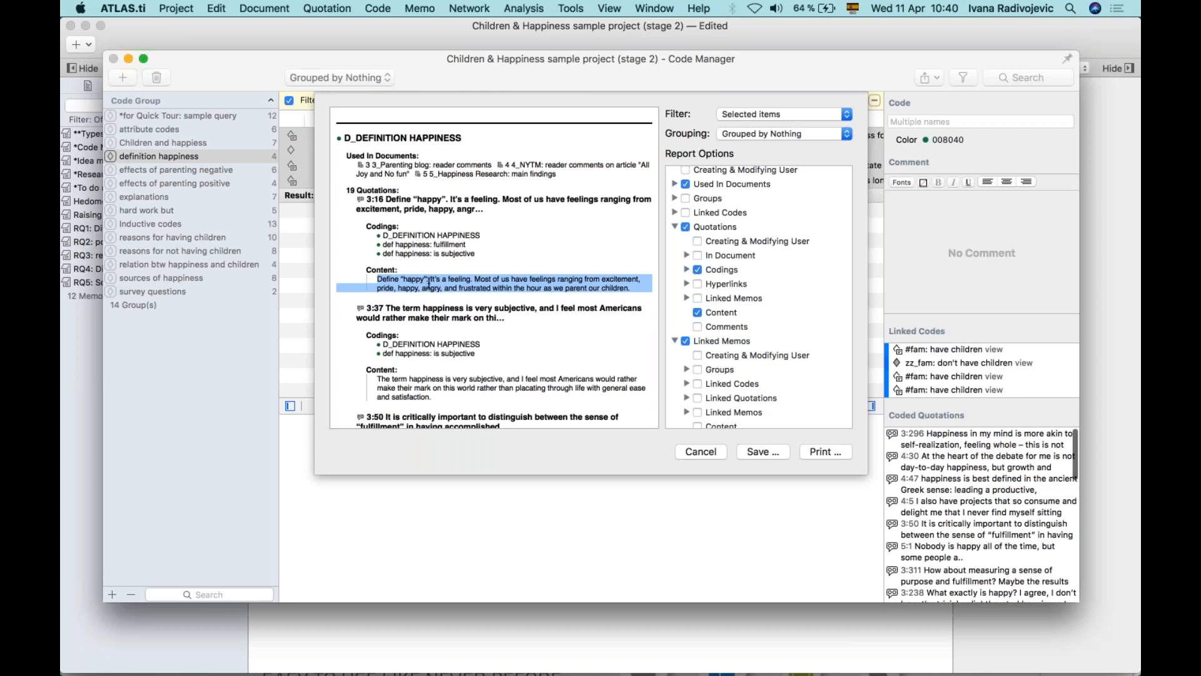
Exclude the used-in documents, the quotations' codings and the linked memos from the report
{"action": "left_click", "coordinate": [686, 184]}
{"action": "left_click", "coordinate": [698, 269]}
{"action": "left_click", "coordinate": [685, 341]}
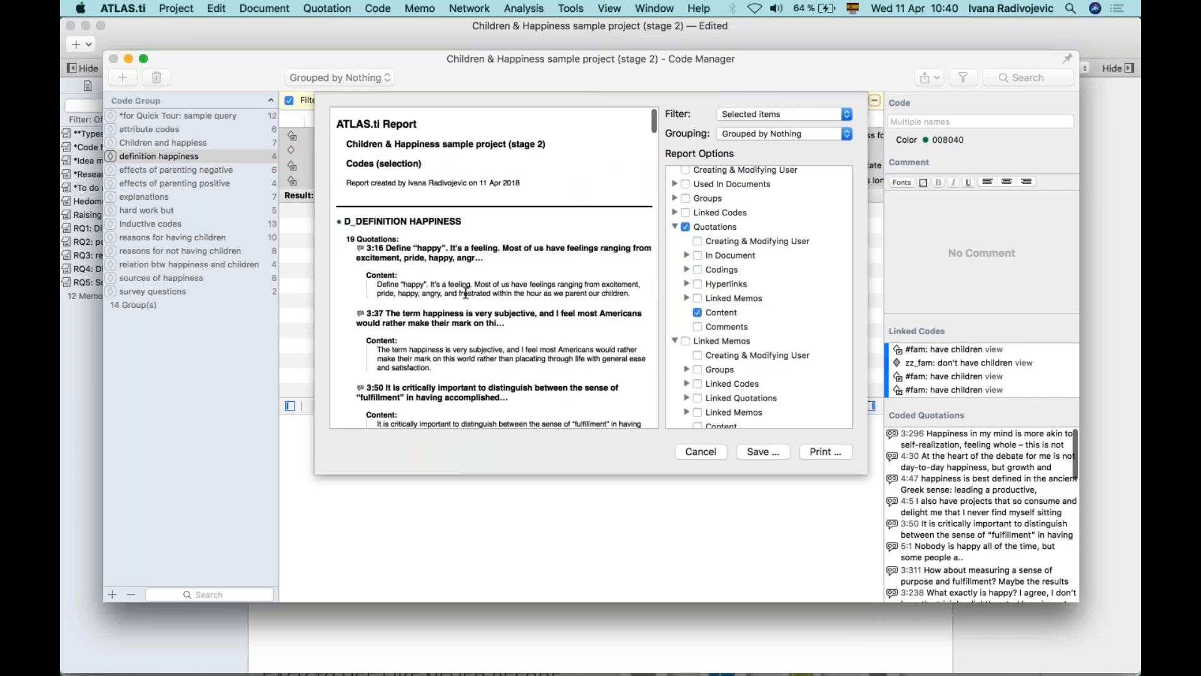
Read through the quotation contents in the report preview and cancel the export
{"action": "scroll", "coordinate": [466, 293], "scroll_direction": "down", "scroll_amount": 2}
{"action": "scroll", "coordinate": [426, 188], "scroll_direction": "up", "scroll_amount": 1}
{"action": "scroll", "coordinate": [426, 318], "scroll_direction": "down", "scroll_amount": 4}
{"action": "scroll", "coordinate": [426, 318], "scroll_direction": "down", "scroll_amount": 10}
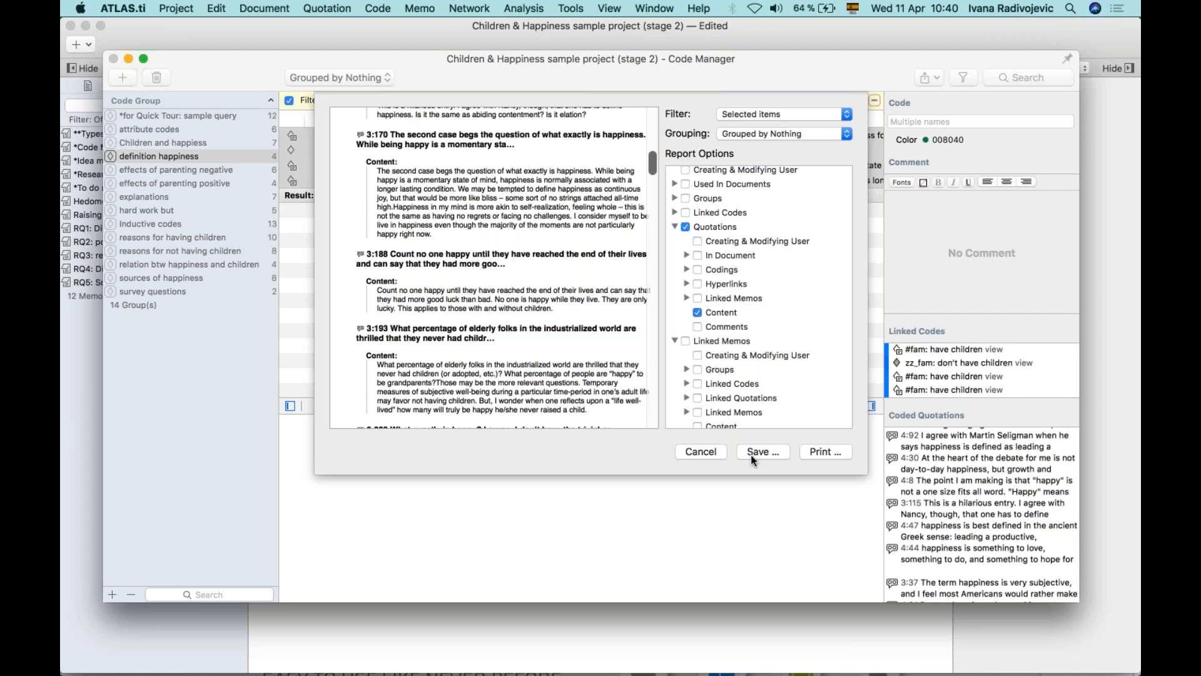
{"action": "scroll", "coordinate": [494, 268], "scroll_direction": "up", "scroll_amount": 10}
{"action": "scroll", "coordinate": [494, 268], "scroll_direction": "up", "scroll_amount": 5}
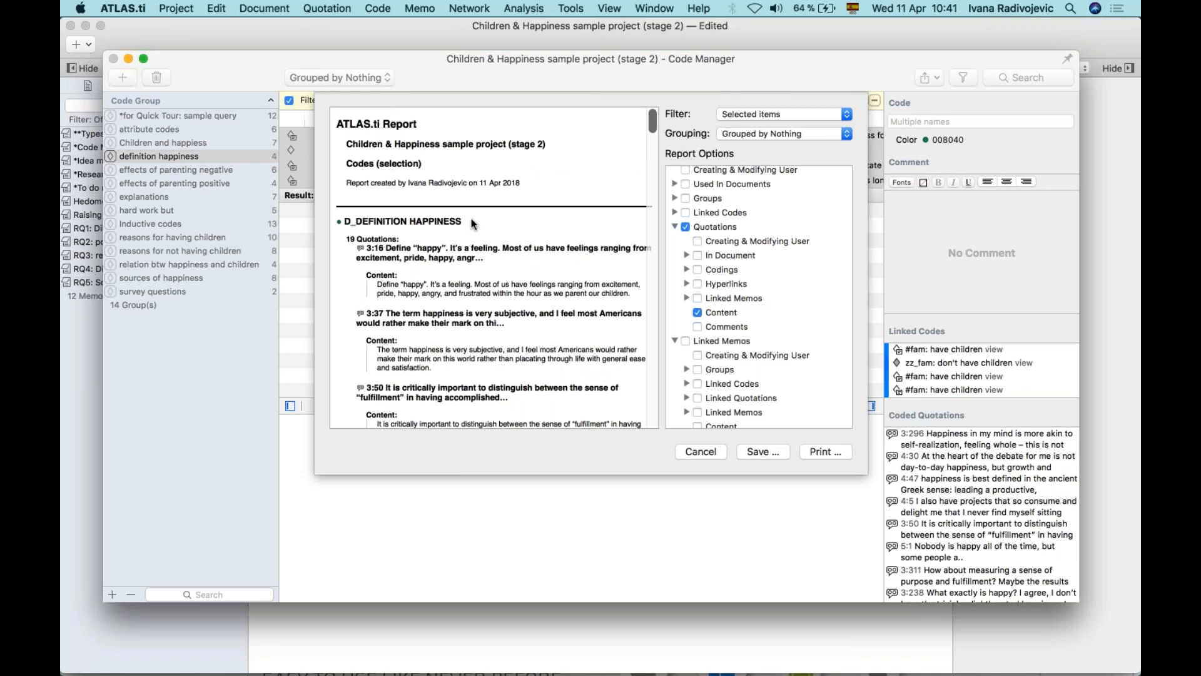
{"action": "left_click", "coordinate": [699, 452]}
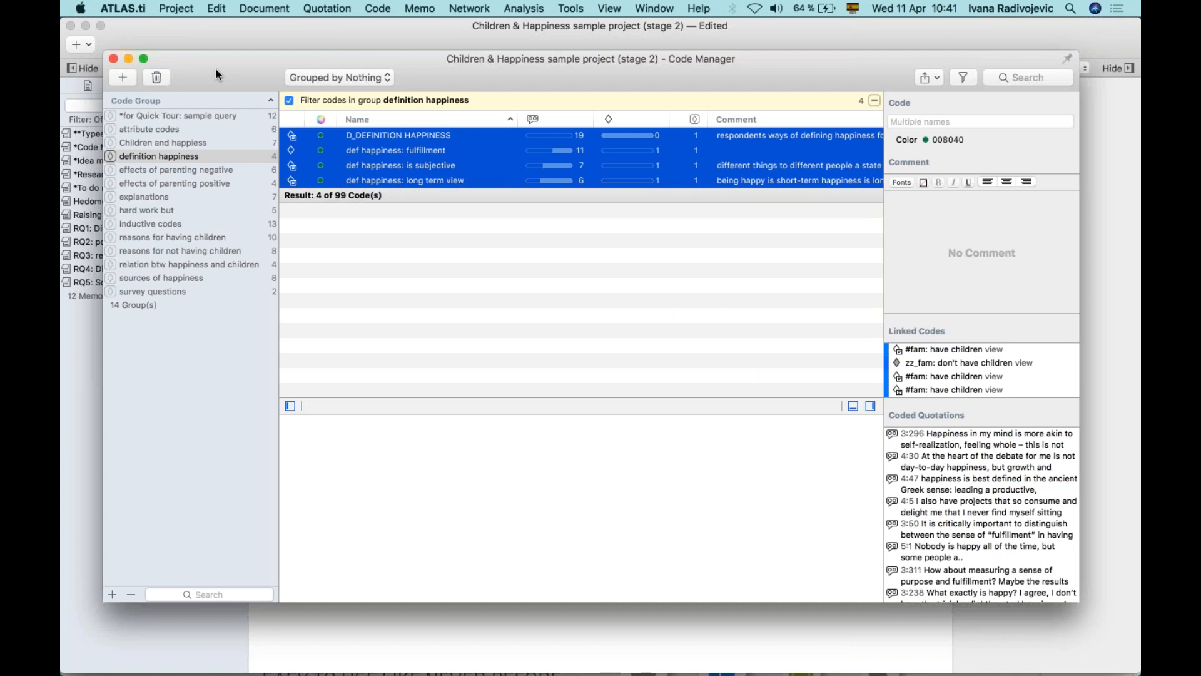
Clear the definition happiness group filter and close the Code Manager
{"action": "left_click", "coordinate": [180, 425]}
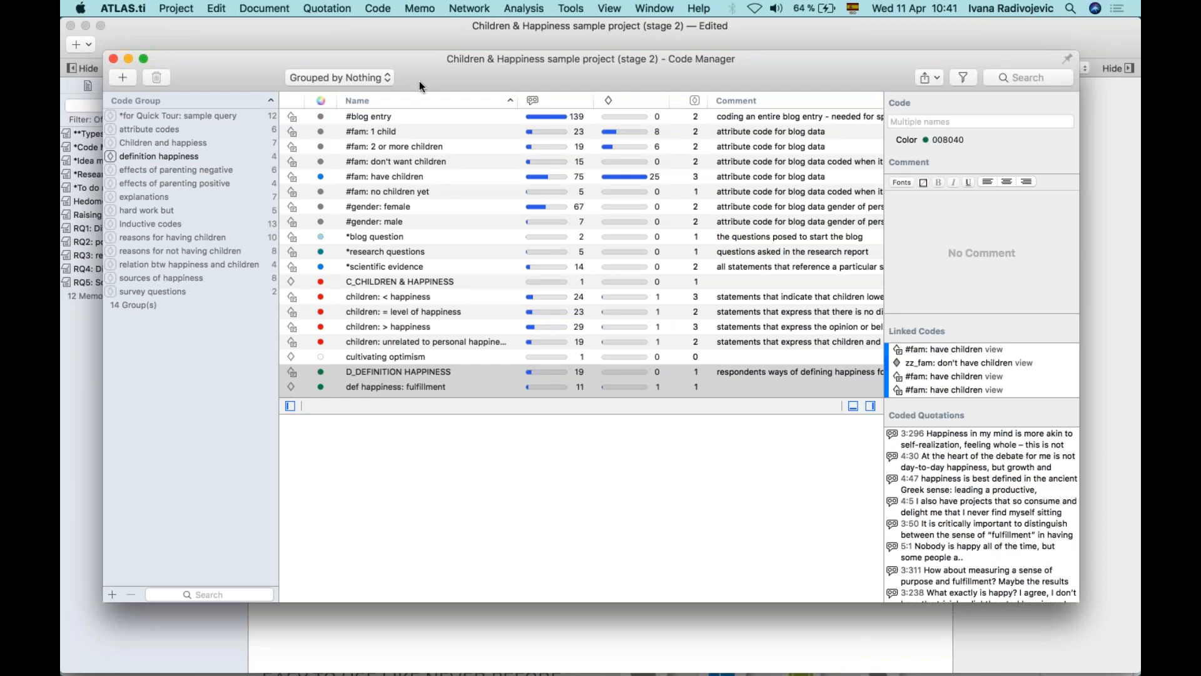
{"action": "left_click_drag", "start_coordinate": [419, 79], "coordinate": [419, 135]}
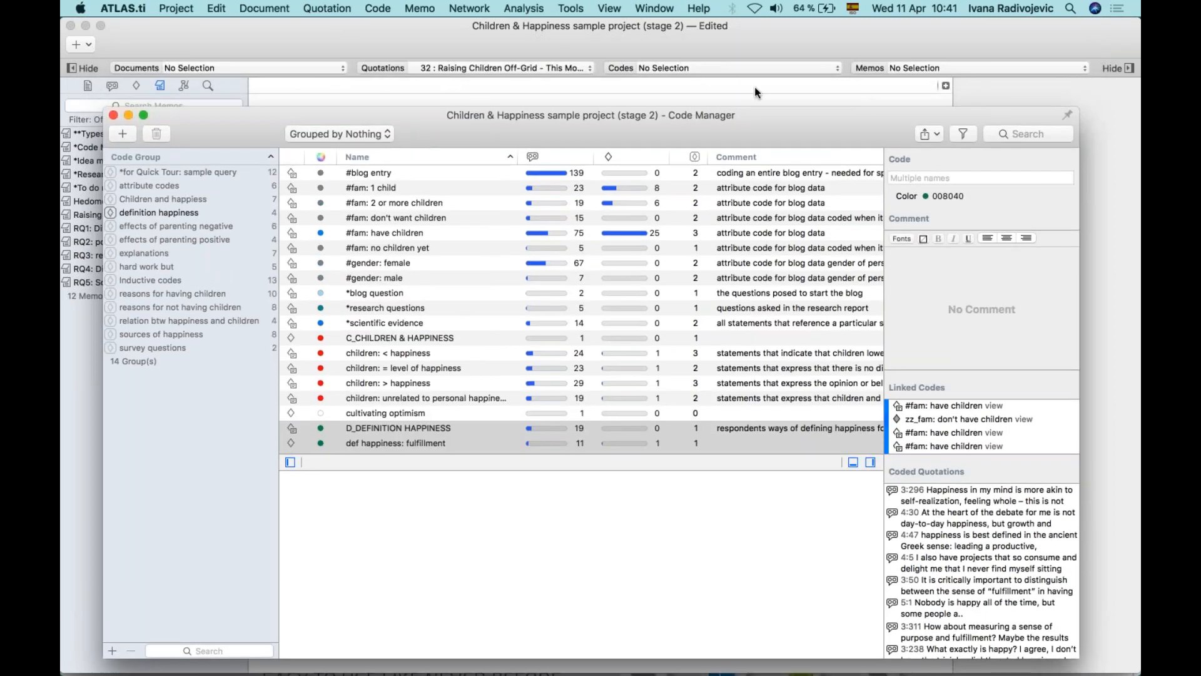
{"action": "left_click_drag", "start_coordinate": [772, 125], "coordinate": [771, 110]}
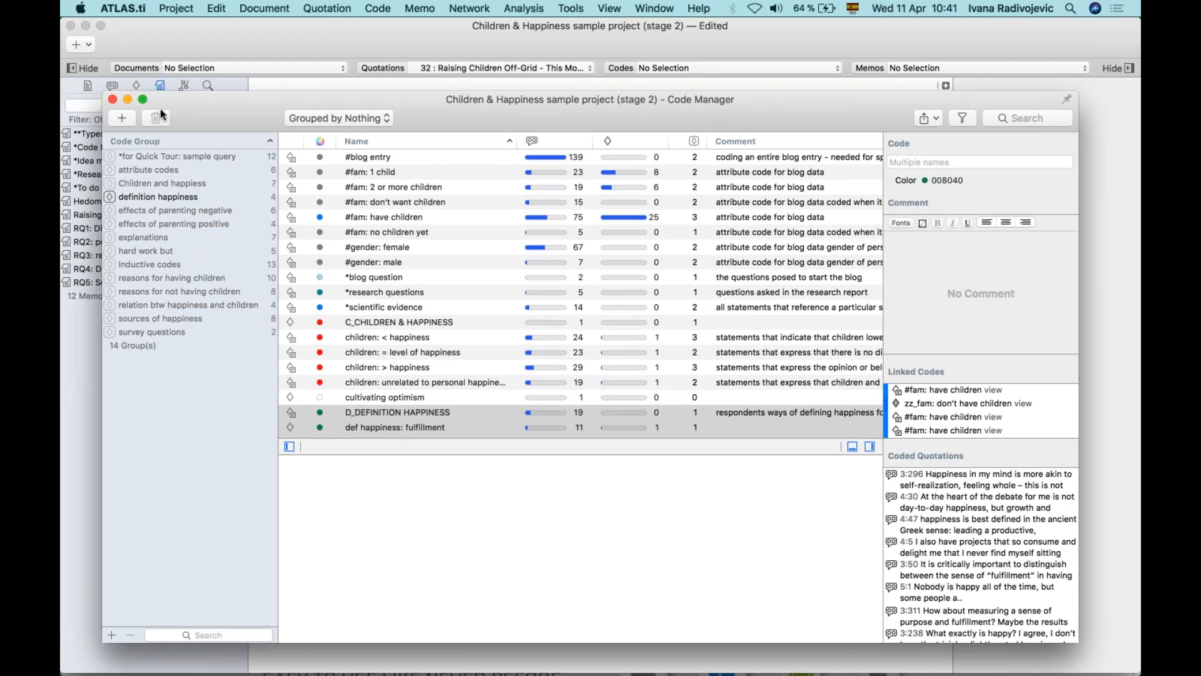
{"action": "left_click", "coordinate": [112, 99]}
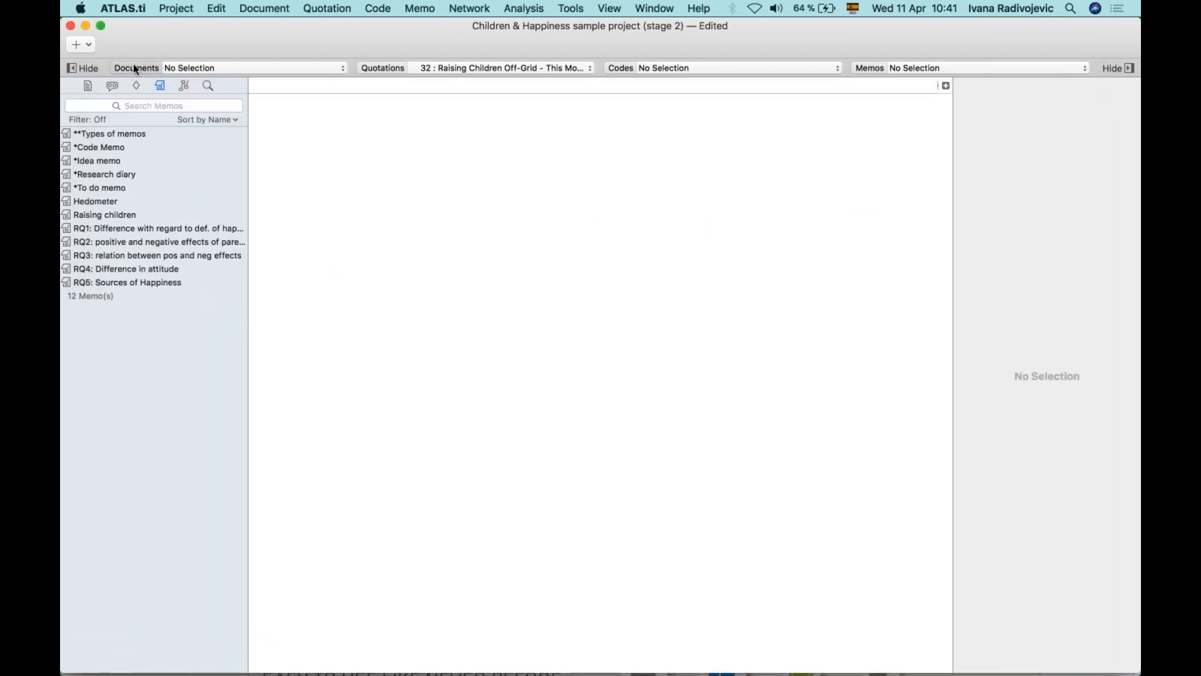
Create a document group from documents 1 to 5 in the Document Manager
{"action": "left_click", "coordinate": [136, 68]}
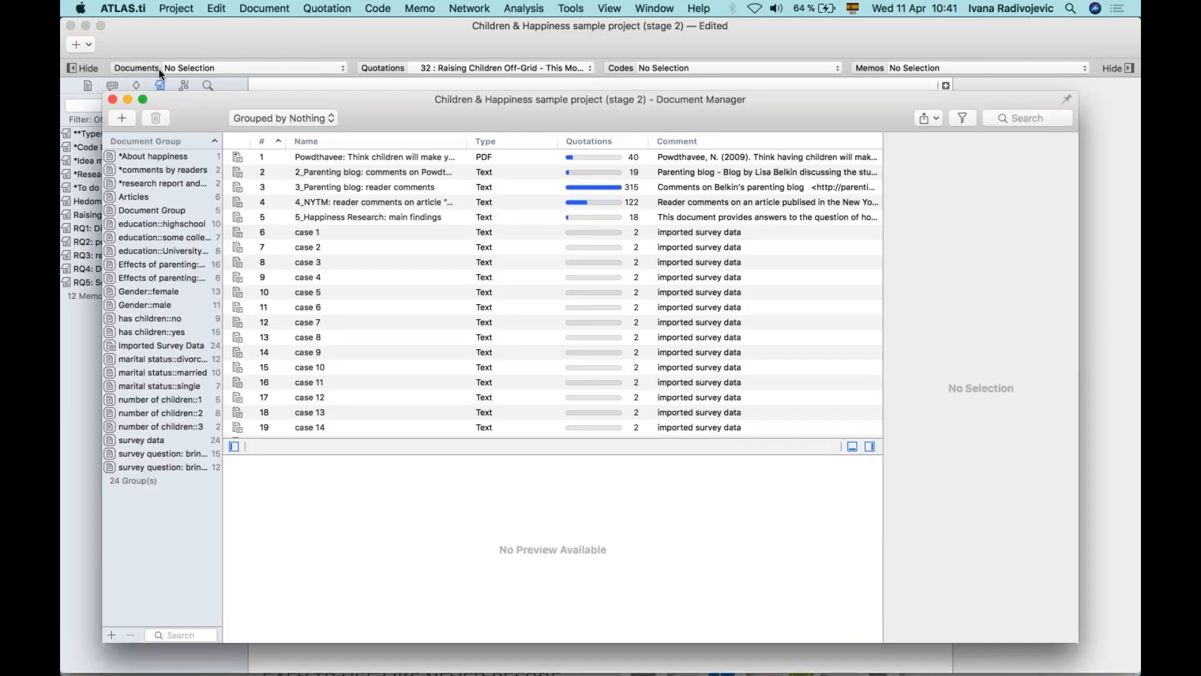
{"action": "left_click", "coordinate": [321, 212]}
{"action": "left_click", "coordinate": [314, 161], "text": "shift"}
{"action": "left_click_drag", "start_coordinate": [358, 187], "coordinate": [166, 520]}
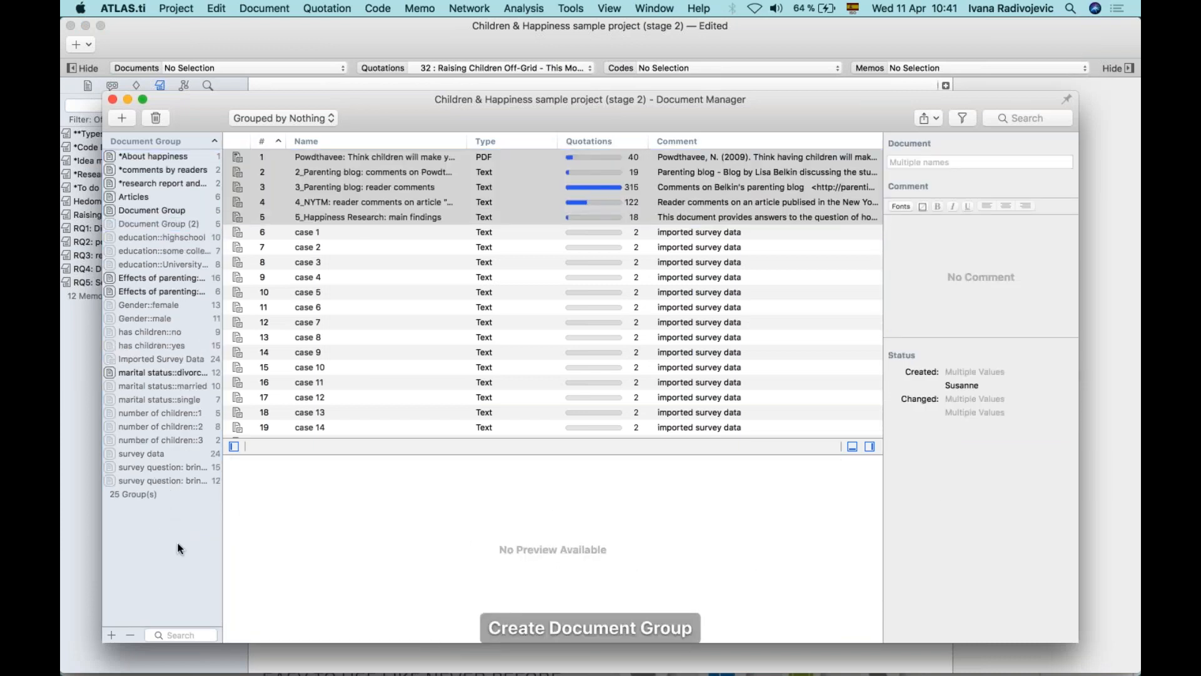
Inspect the case 6 document and the available document export formats, and close the Document Manager
{"action": "left_click", "coordinate": [365, 309]}
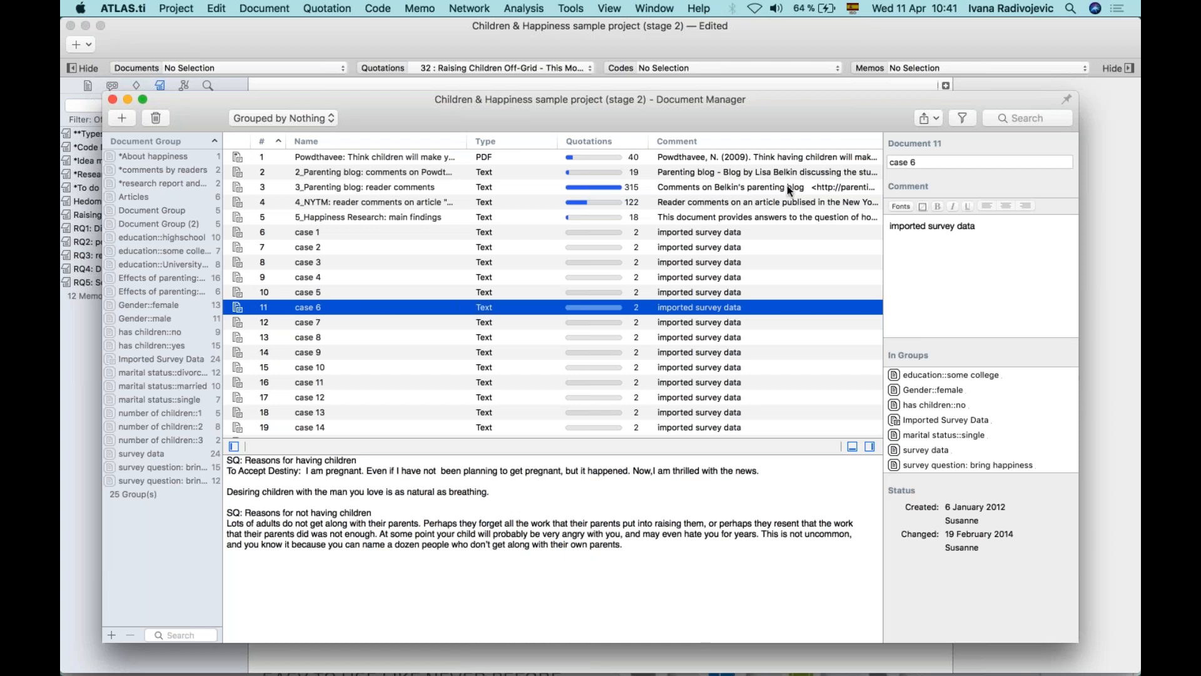
{"action": "scroll", "coordinate": [780, 186], "scroll_direction": "right", "scroll_amount": 10}
{"action": "scroll", "coordinate": [781, 186], "scroll_direction": "left", "scroll_amount": 10}
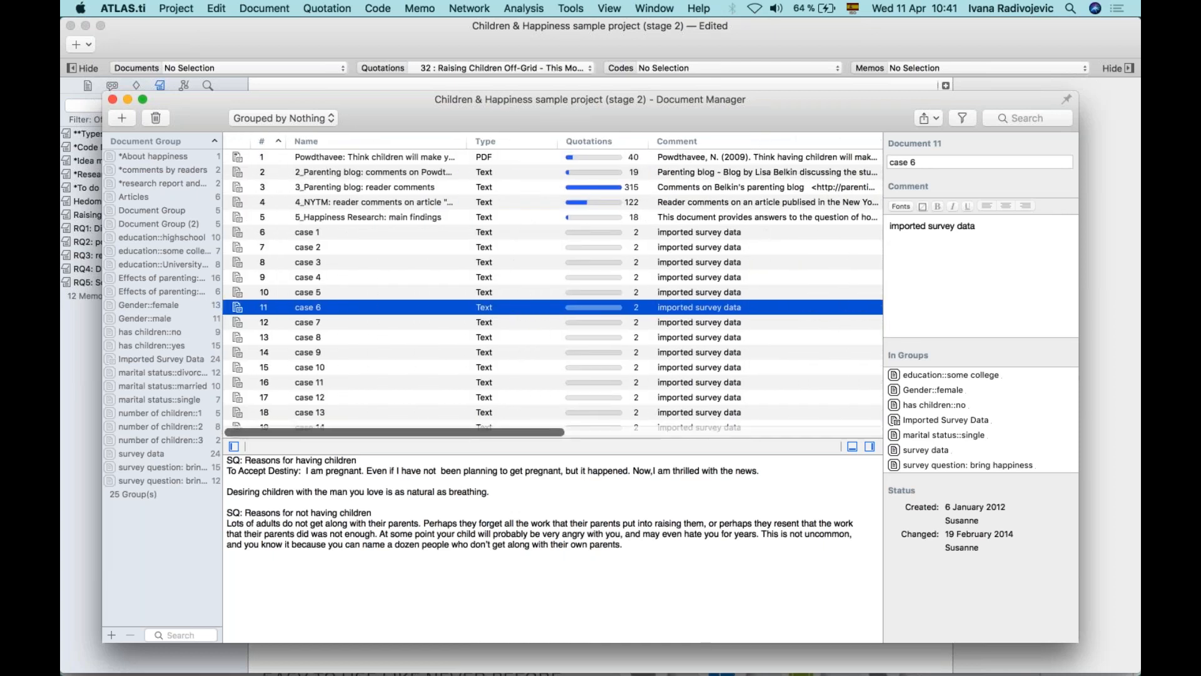
{"action": "left_click", "coordinate": [936, 116]}
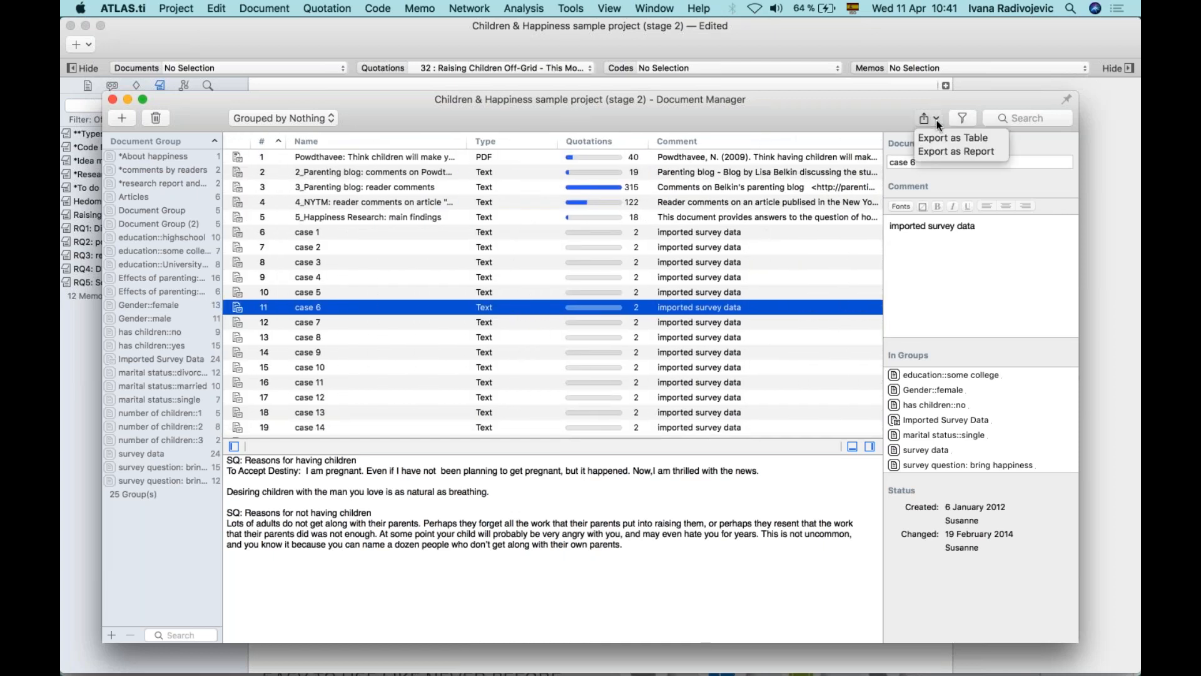
{"action": "left_click", "coordinate": [835, 122]}
{"action": "left_click", "coordinate": [112, 99]}
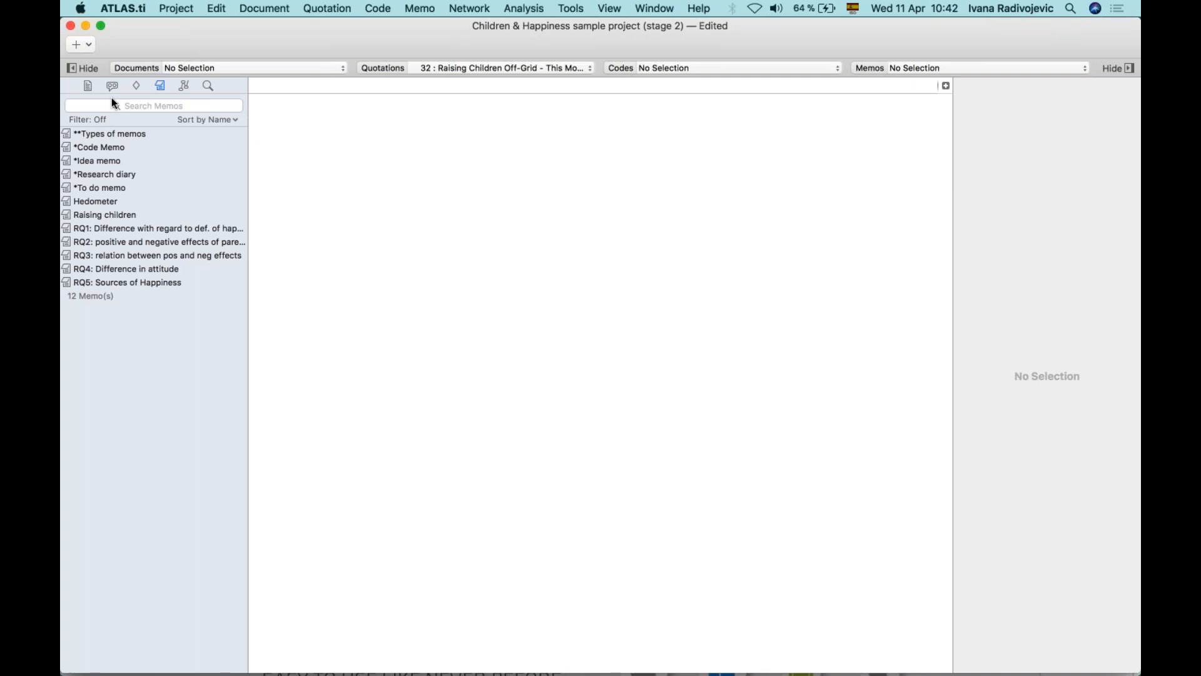
Create a new network named "Definitions of Happiness"
{"action": "left_click", "coordinate": [87, 45]}
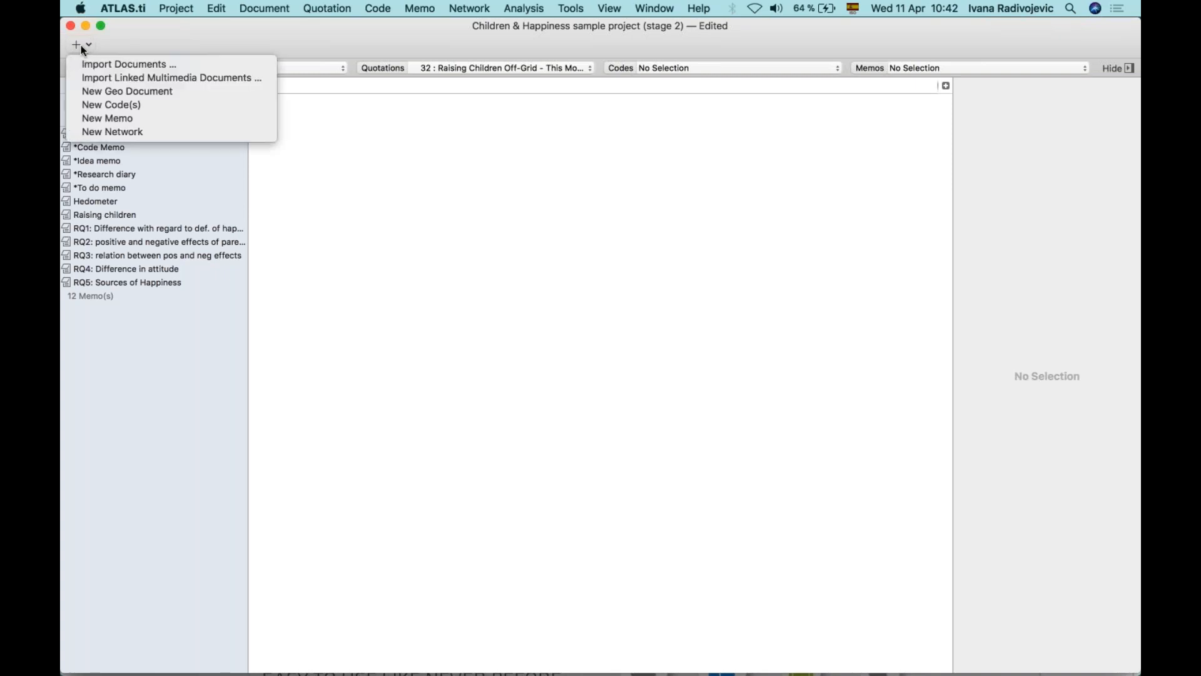
{"action": "left_click", "coordinate": [126, 132]}
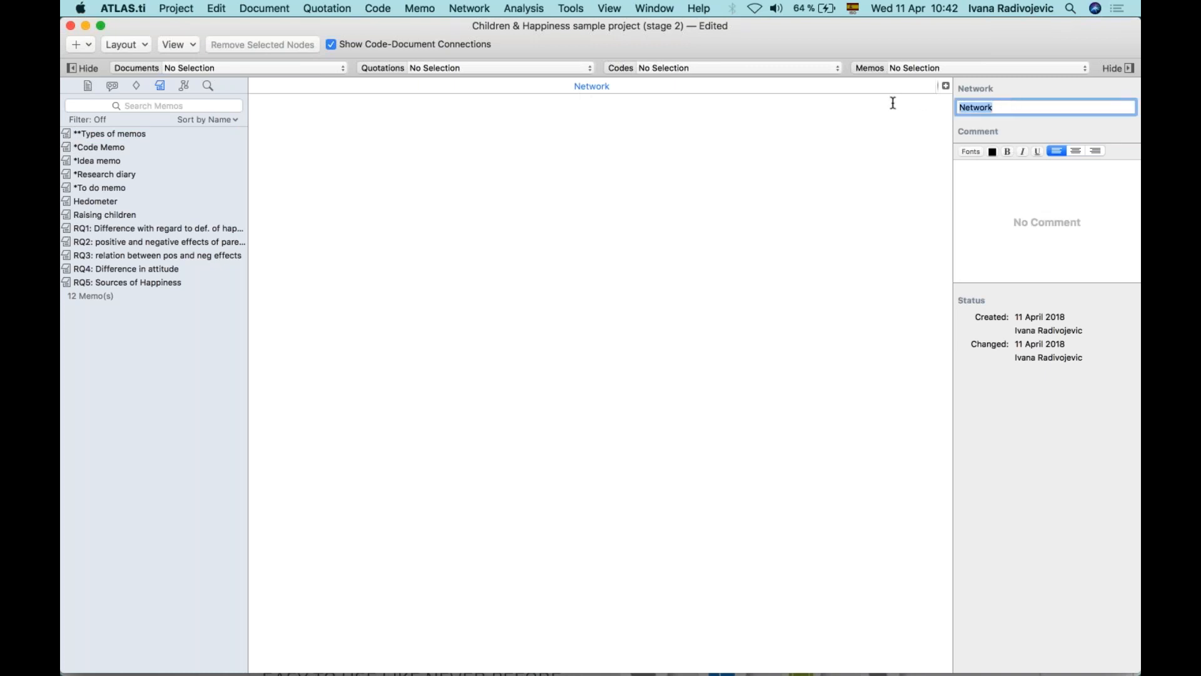
{"action": "type", "text": "Defintiion"}
{"action": "key", "text": "BackSpace"}
{"action": "key", "text": "BackSpace"}
{"action": "key", "text": "BackSpace"}
{"action": "key", "text": "BackSpace"}
{"action": "key", "text": "BackSpace"}
{"action": "key", "text": "BackSpace"}
{"action": "type", "text": "itions of Happiness"}
{"action": "key", "text": "Return"}
Add the comment "Exploring the different definitions of happiness" to the network
{"action": "left_click", "coordinate": [1021, 238]}
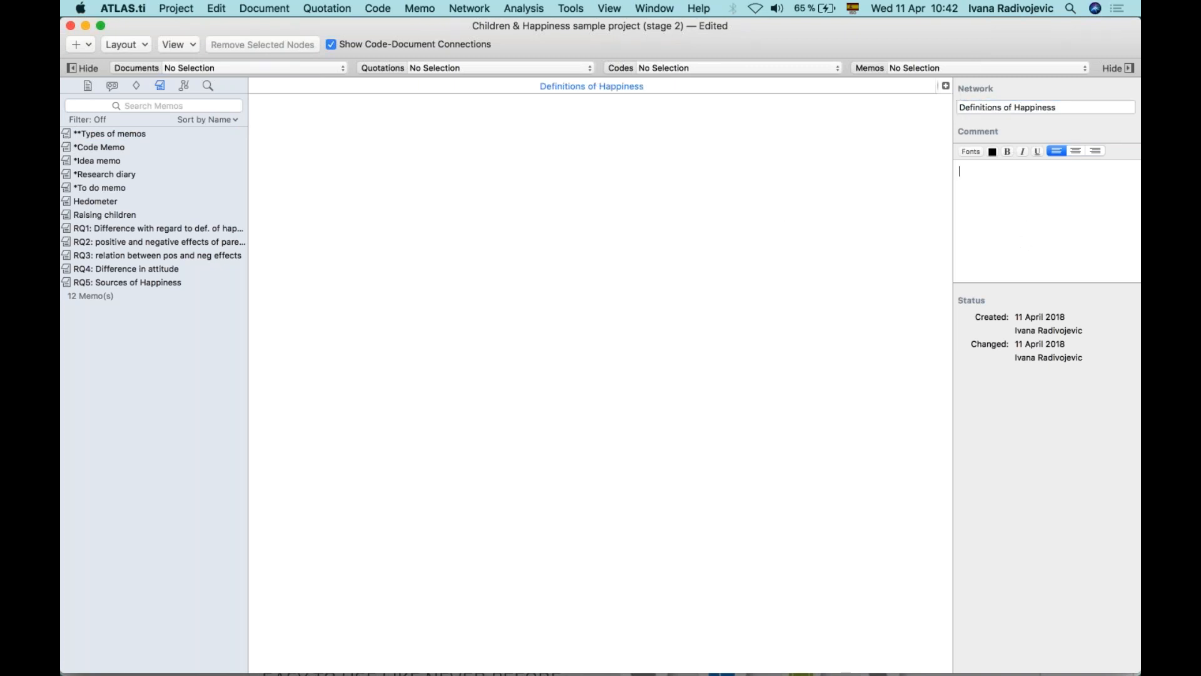
{"action": "type", "text": "Exploring the different definitions "}
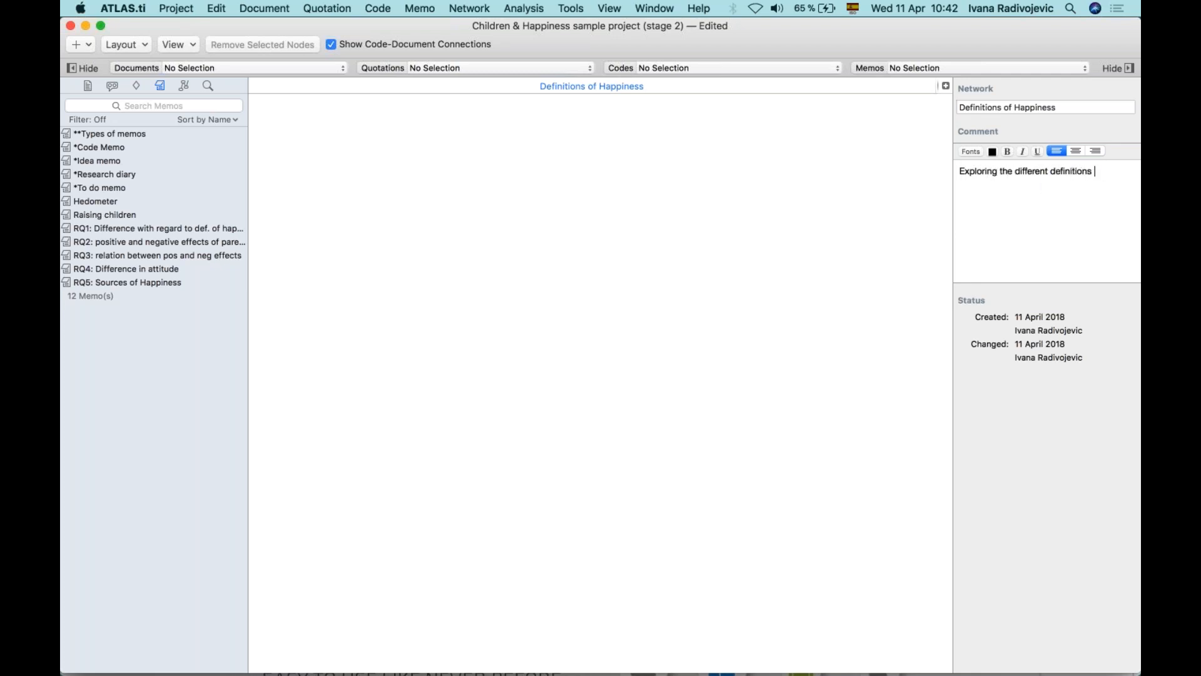
{"action": "type", "text": "of happiness"}
Add the D_DEFINITION HAPPINESS code and its three def happiness codes (fulfillment, is subjective, long term view) to the network
{"action": "left_click", "coordinate": [182, 89]}
{"action": "left_click", "coordinate": [138, 88]}
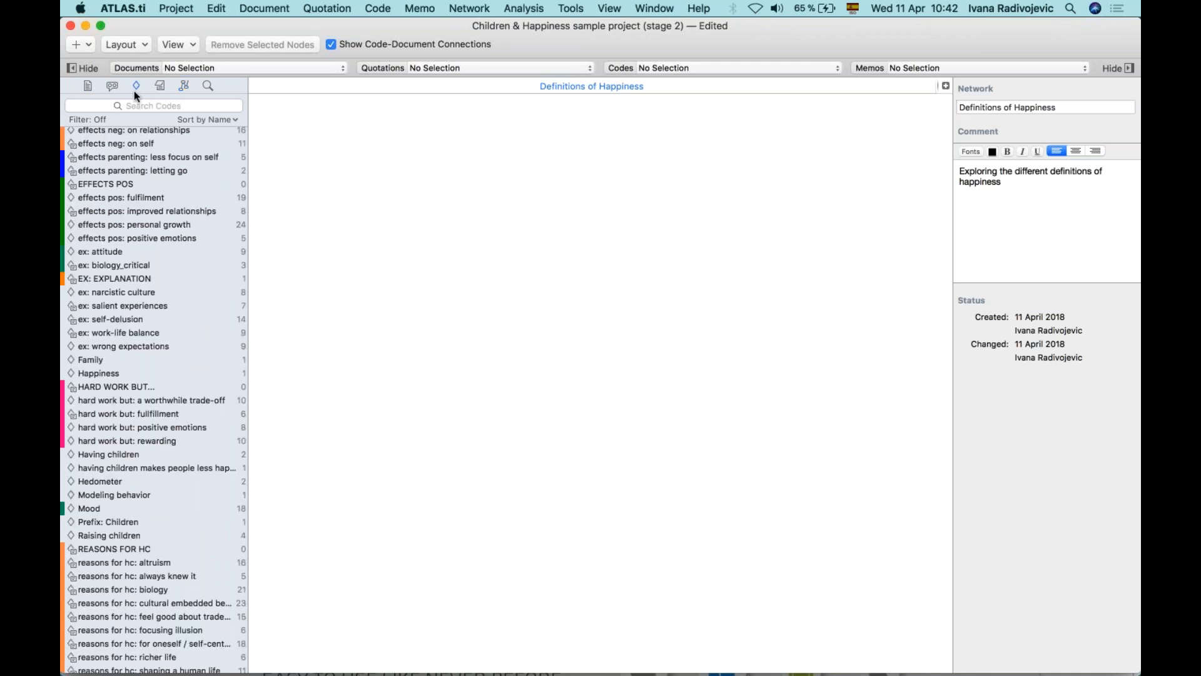
{"action": "scroll", "coordinate": [150, 376], "scroll_direction": "up", "scroll_amount": 5}
{"action": "scroll", "coordinate": [108, 316], "scroll_direction": "up", "scroll_amount": 3}
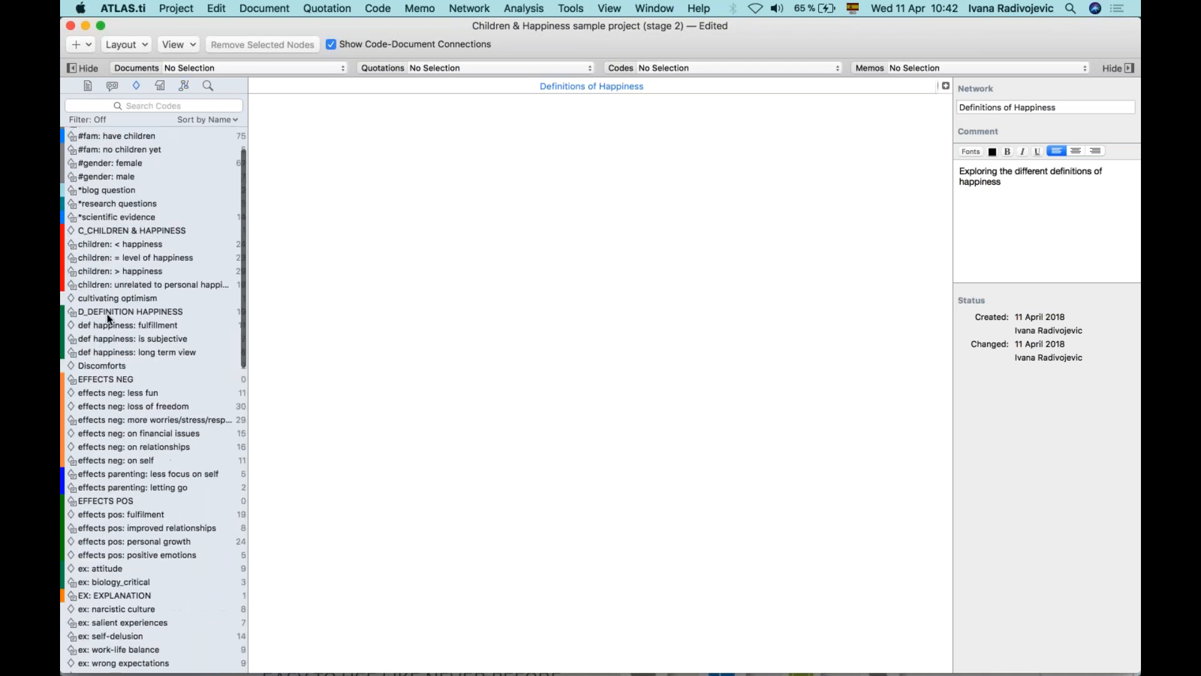
{"action": "left_click_drag", "start_coordinate": [124, 317], "coordinate": [599, 150]}
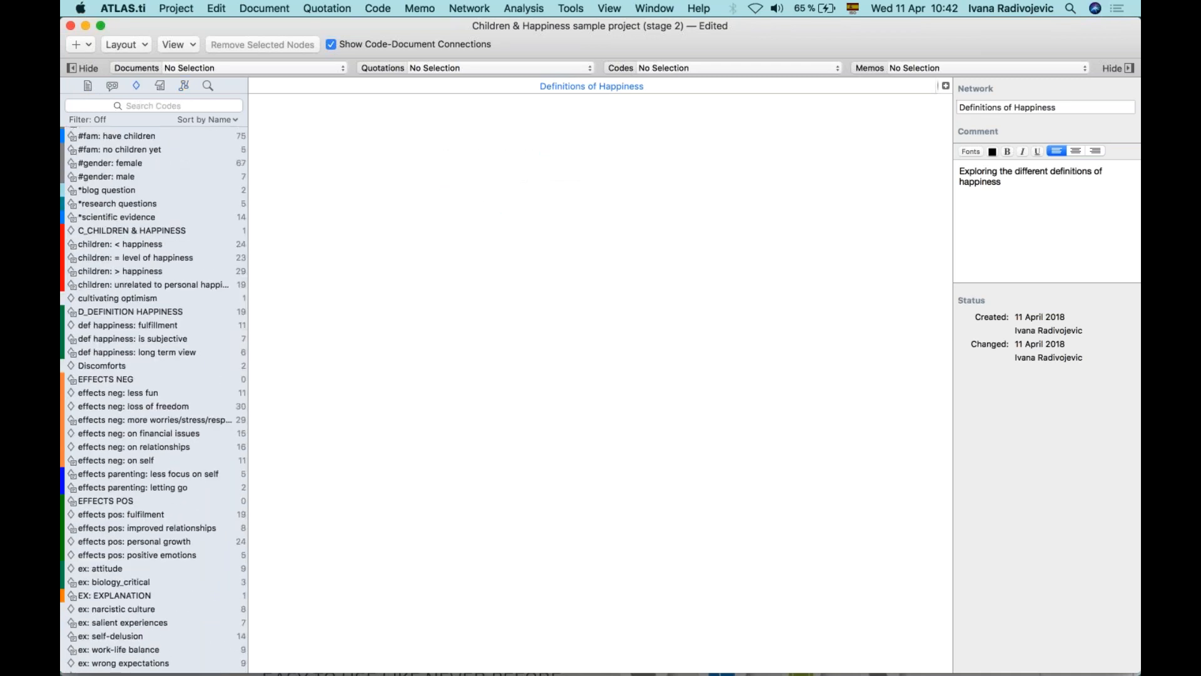
{"action": "left_click_drag", "start_coordinate": [121, 324], "coordinate": [529, 305]}
{"action": "left_click_drag", "start_coordinate": [150, 356], "coordinate": [681, 262]}
Arrange the three def happiness nodes in a row beneath D_DEFINITION HAPPINESS and expand all four nodes to their full names
{"action": "left_click_drag", "start_coordinate": [563, 151], "coordinate": [502, 155]}
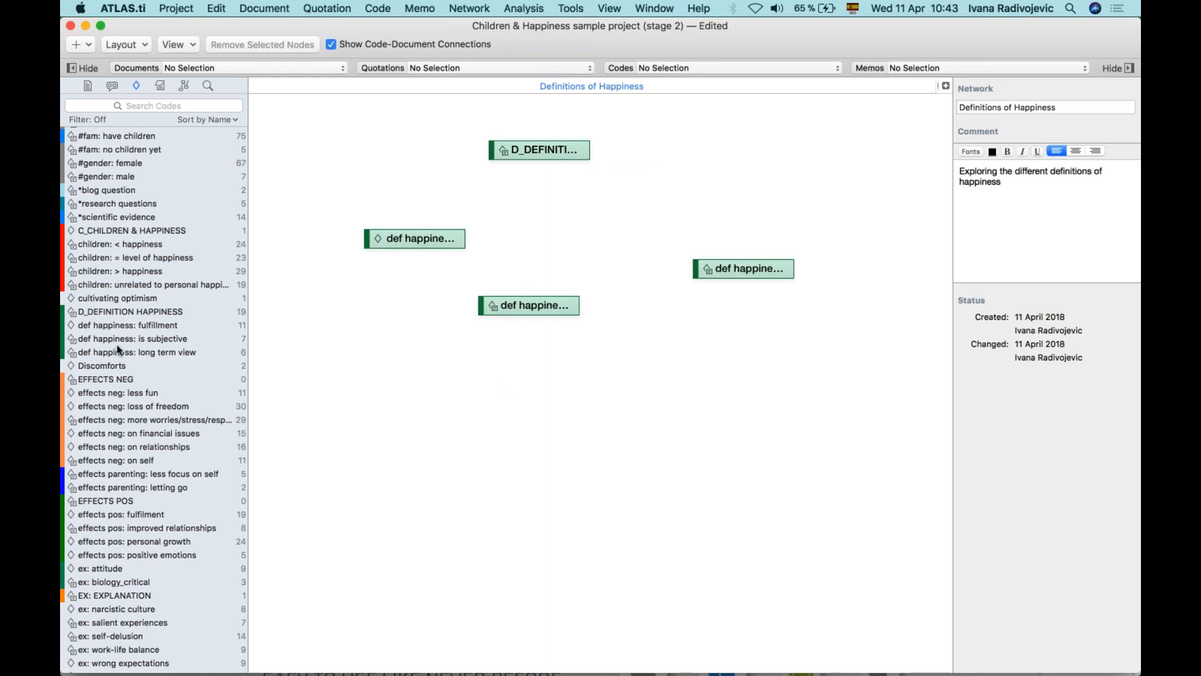
{"action": "left_click_drag", "start_coordinate": [541, 303], "coordinate": [573, 250]}
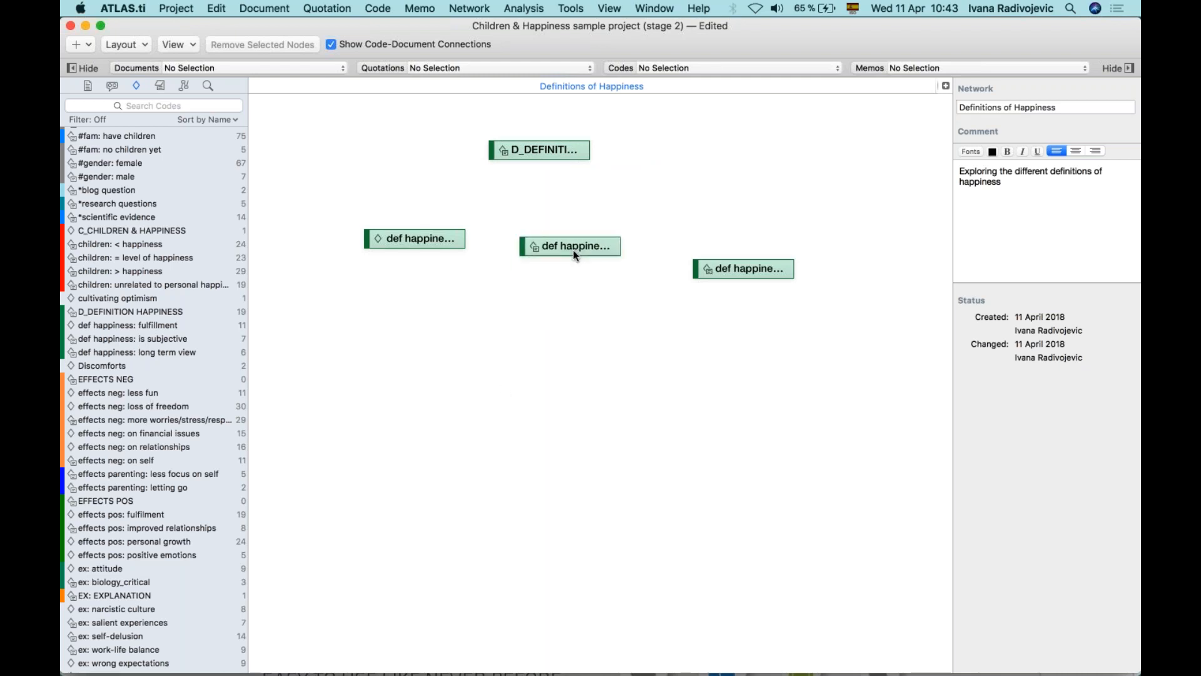
{"action": "left_click_drag", "start_coordinate": [725, 266], "coordinate": [720, 235]}
{"action": "left_click_drag", "start_coordinate": [567, 247], "coordinate": [562, 242]}
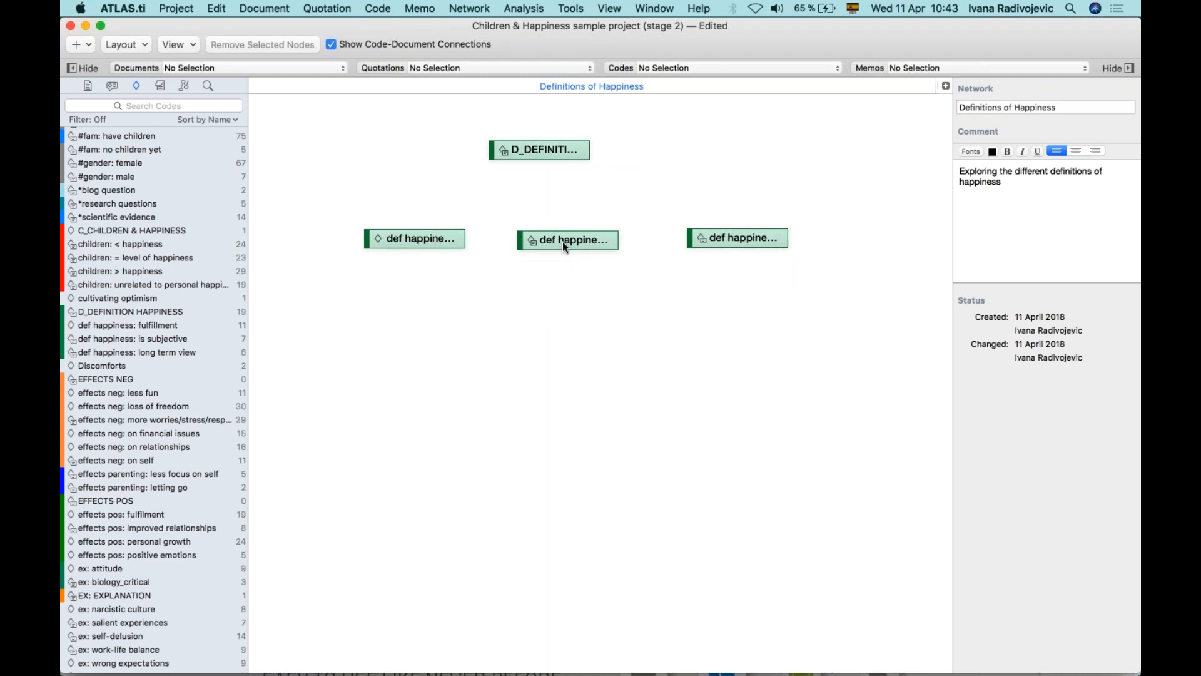
{"action": "left_click", "coordinate": [449, 246]}
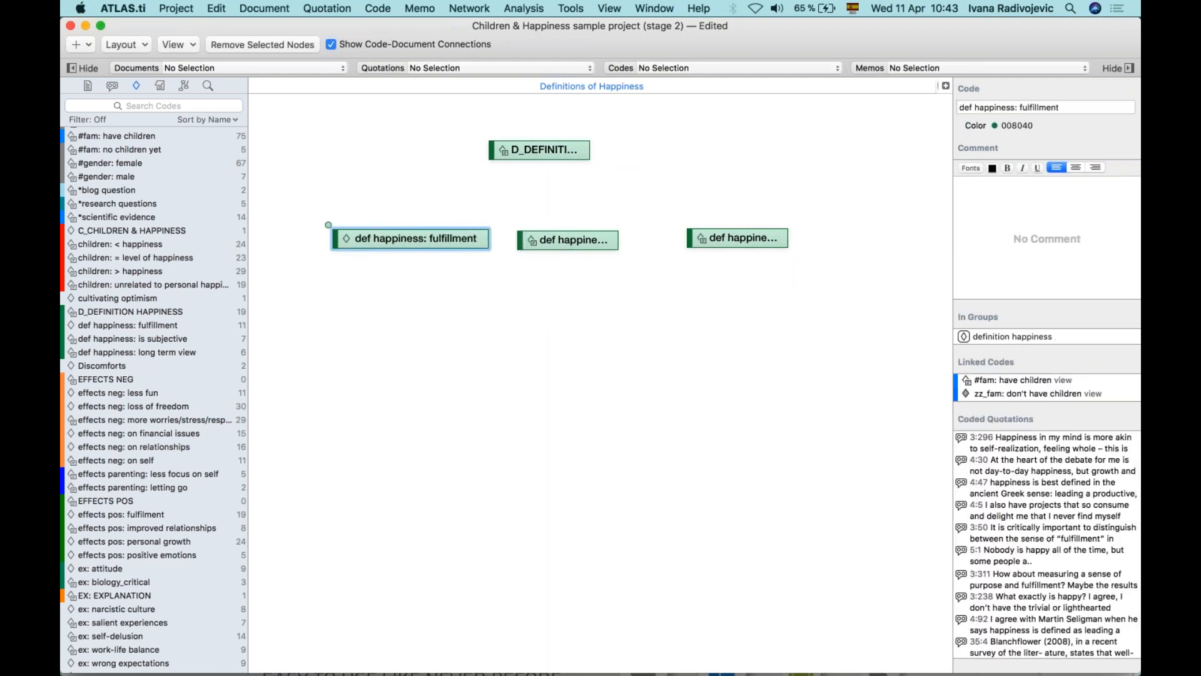
{"action": "left_click", "coordinate": [563, 150]}
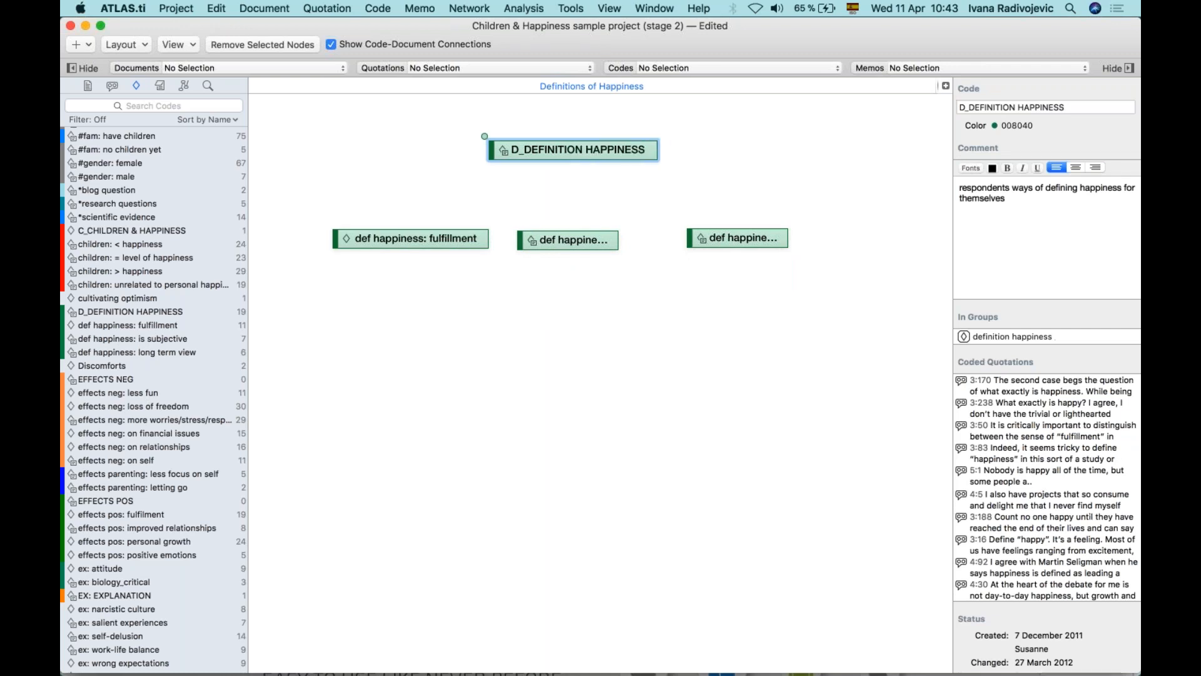
{"action": "left_click", "coordinate": [571, 240]}
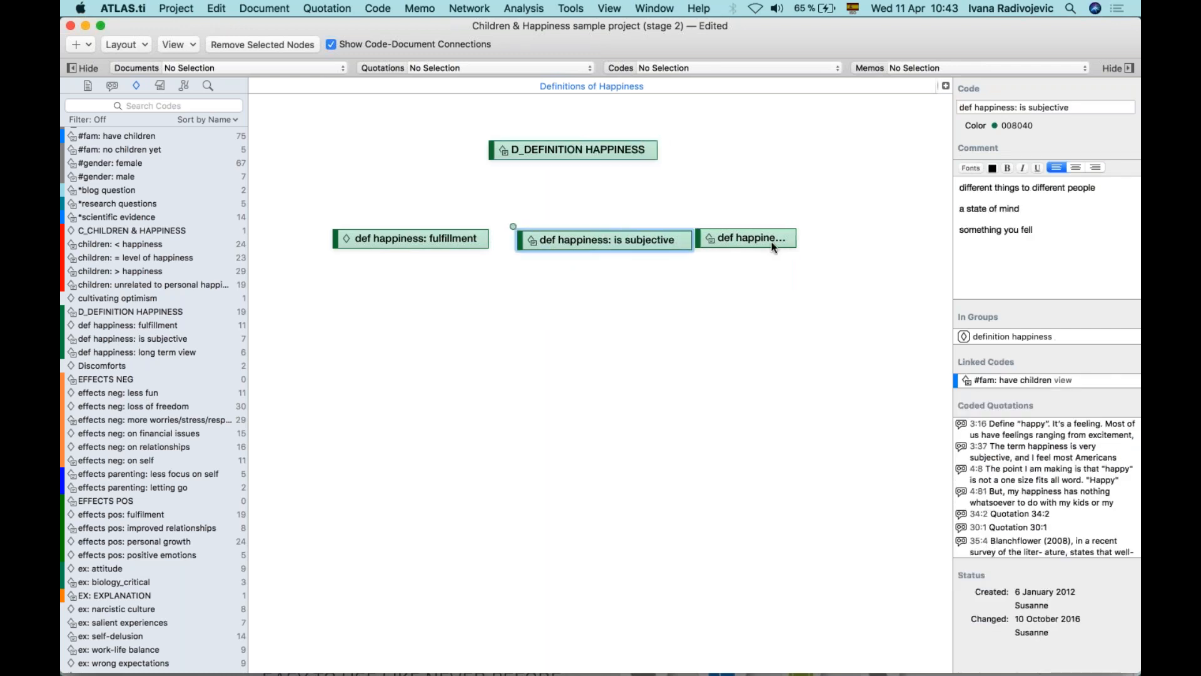
{"action": "left_click", "coordinate": [824, 239]}
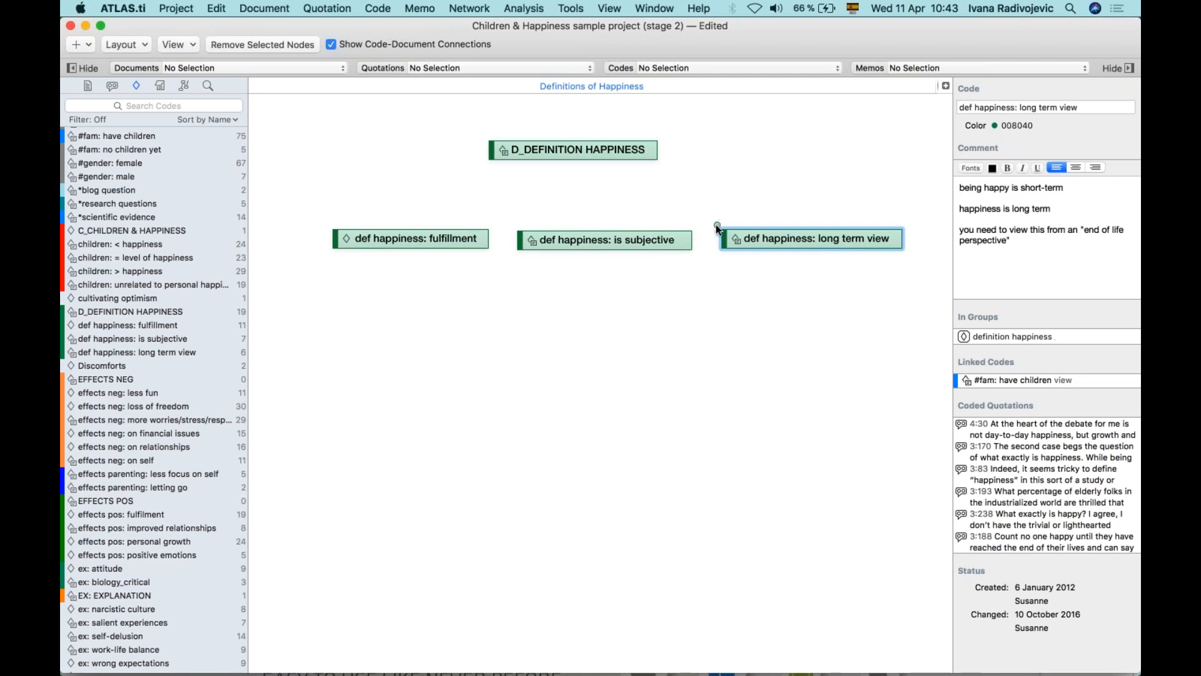
Link the long term view, is subjective and fulfillment codes to D_DEFINITION HAPPINESS with the "is part of" relation
{"action": "left_click_drag", "start_coordinate": [717, 224], "coordinate": [576, 148]}
{"action": "left_click_drag", "start_coordinate": [658, 150], "coordinate": [569, 148]}
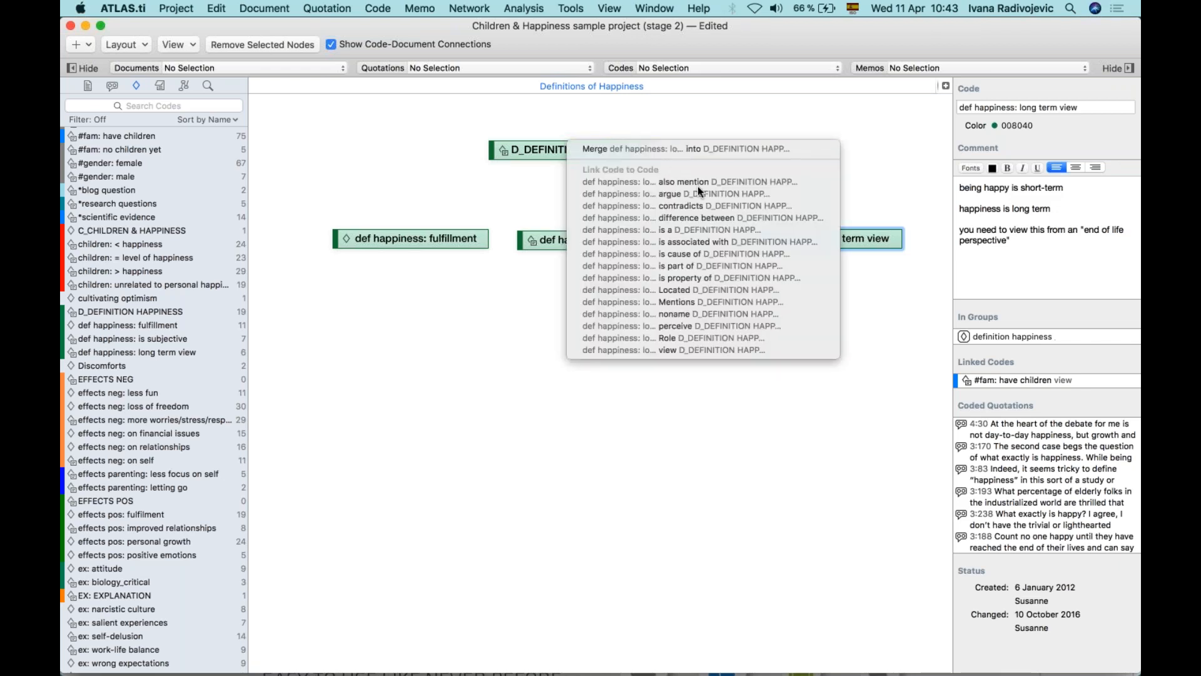
{"action": "left_click", "coordinate": [682, 265]}
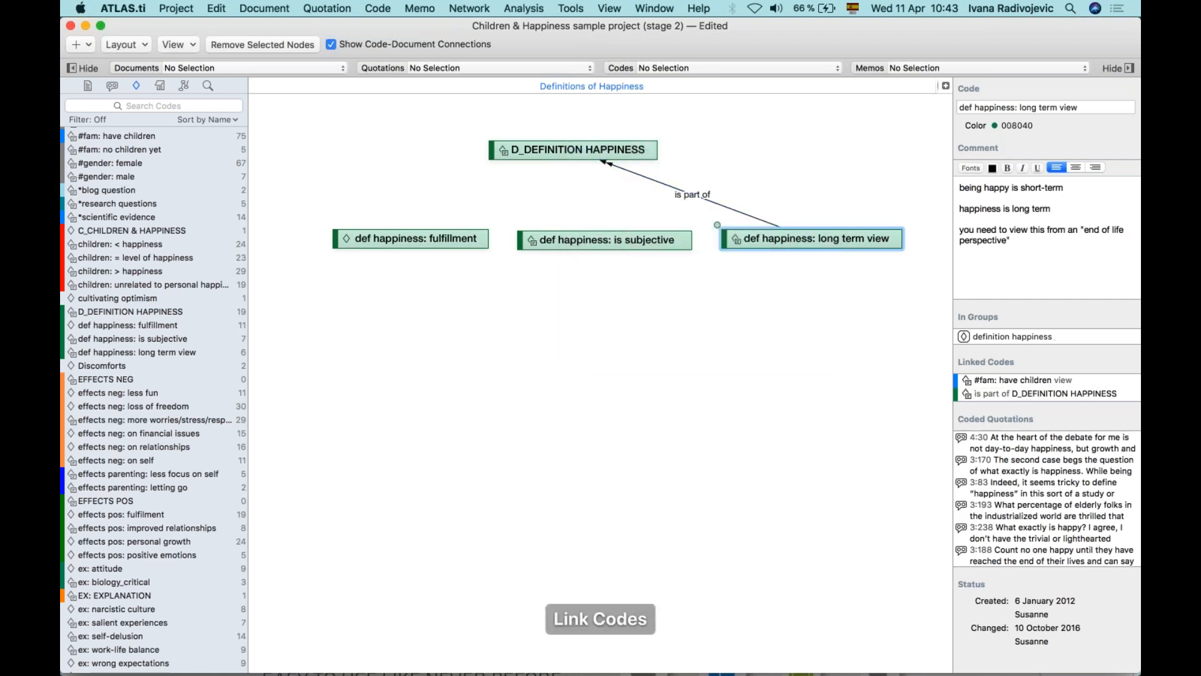
{"action": "left_click", "coordinate": [549, 248]}
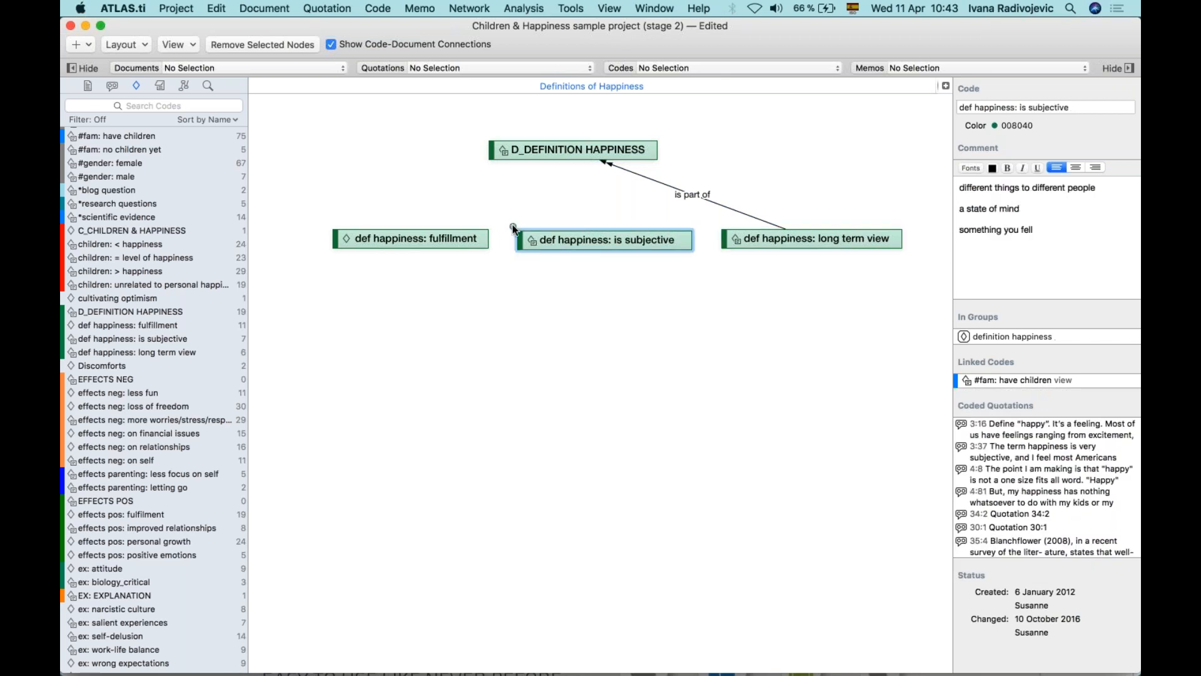
{"action": "left_click_drag", "start_coordinate": [513, 228], "coordinate": [567, 140]}
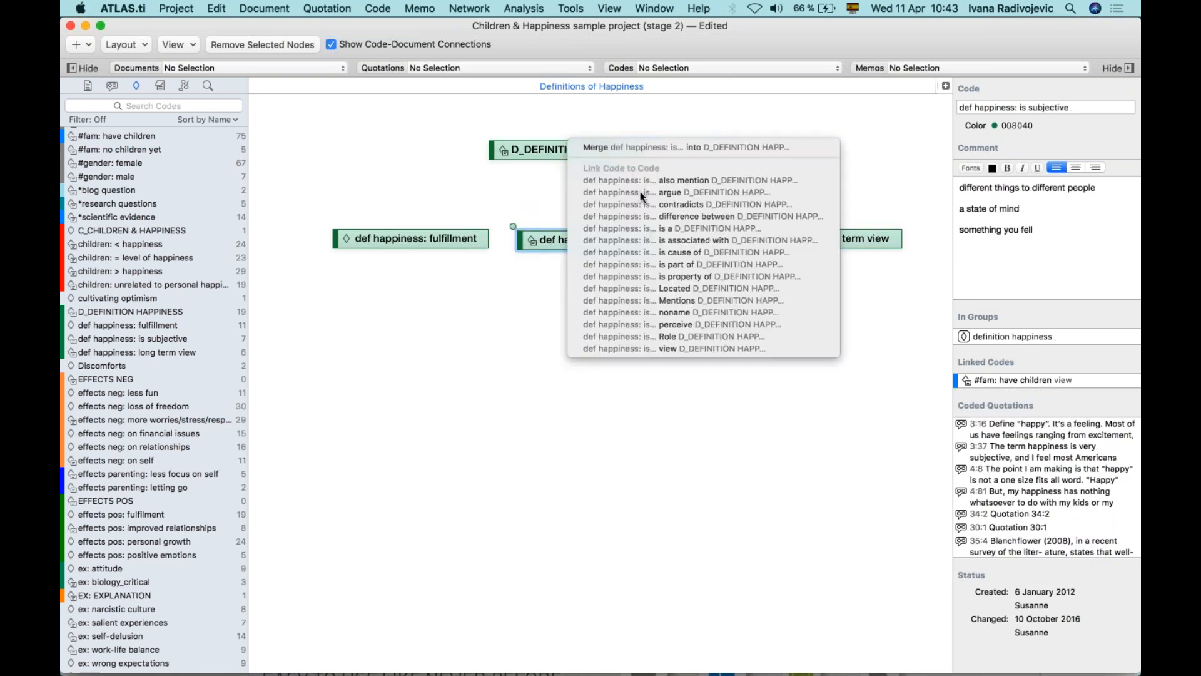
{"action": "left_click", "coordinate": [681, 264]}
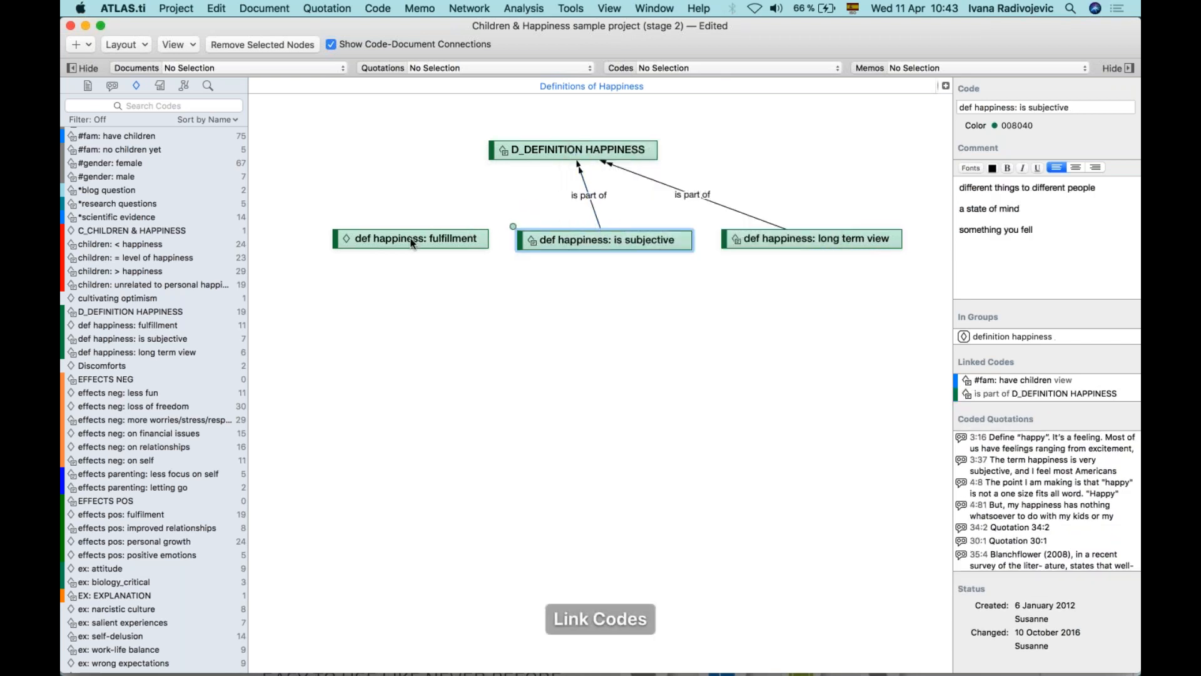
{"action": "left_click", "coordinate": [383, 242]}
{"action": "left_click_drag", "start_coordinate": [326, 224], "coordinate": [557, 144]}
{"action": "left_click", "coordinate": [693, 270]}
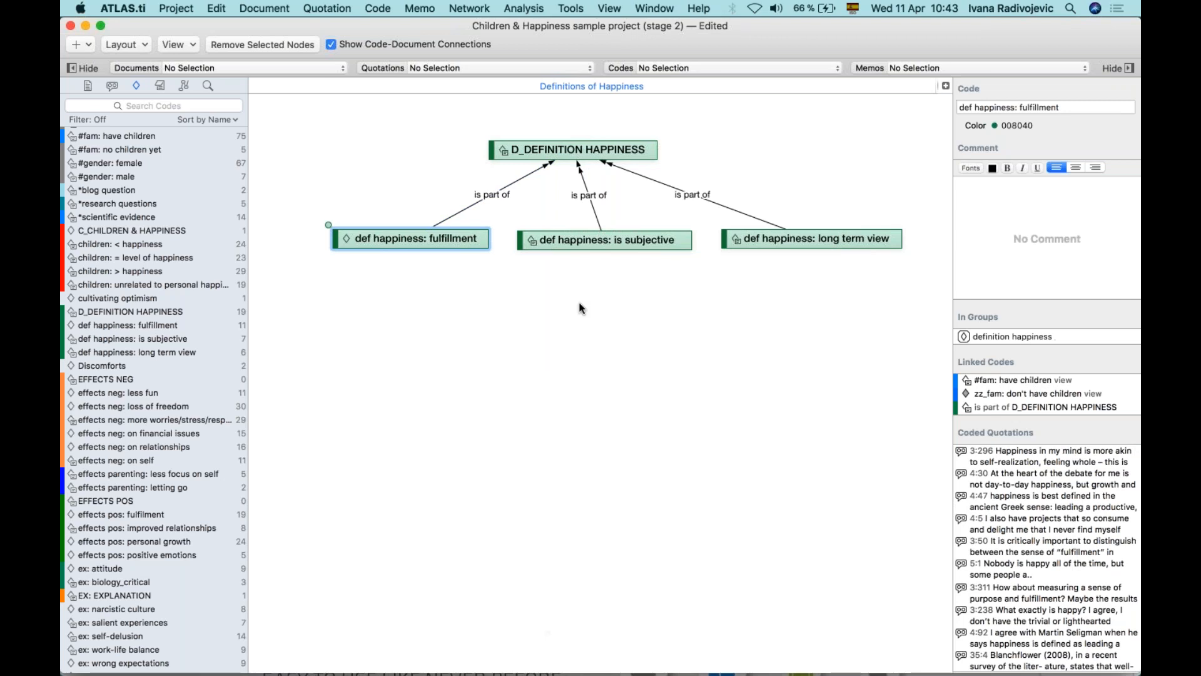
{"action": "left_click", "coordinate": [590, 194]}
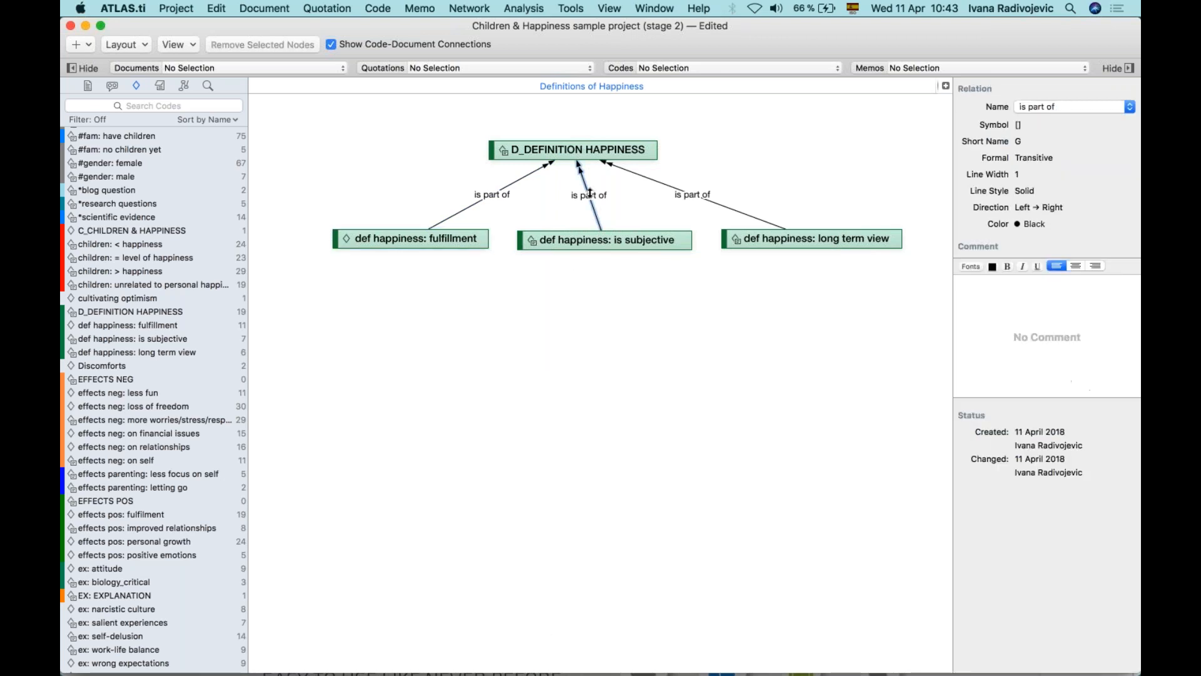
{"action": "left_click", "coordinate": [595, 209]}
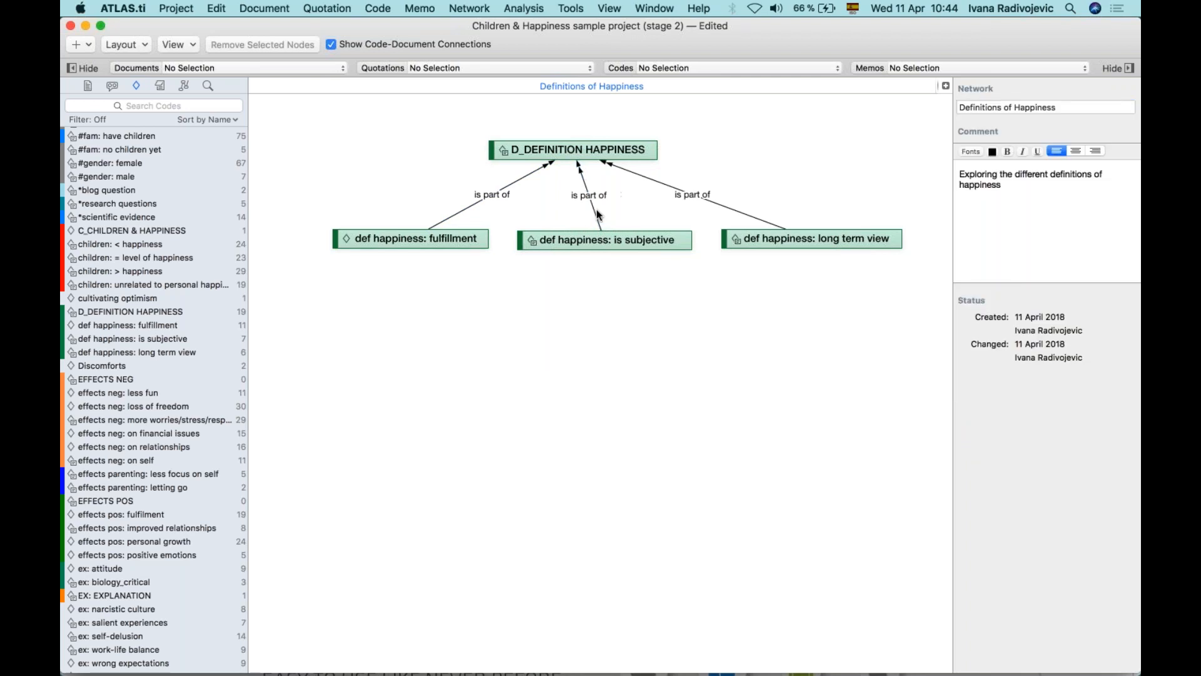
Center the D_DEFINITION HAPPINESS node above the three definition codes and show code comments in the network
{"action": "left_click_drag", "start_coordinate": [572, 148], "coordinate": [607, 144]}
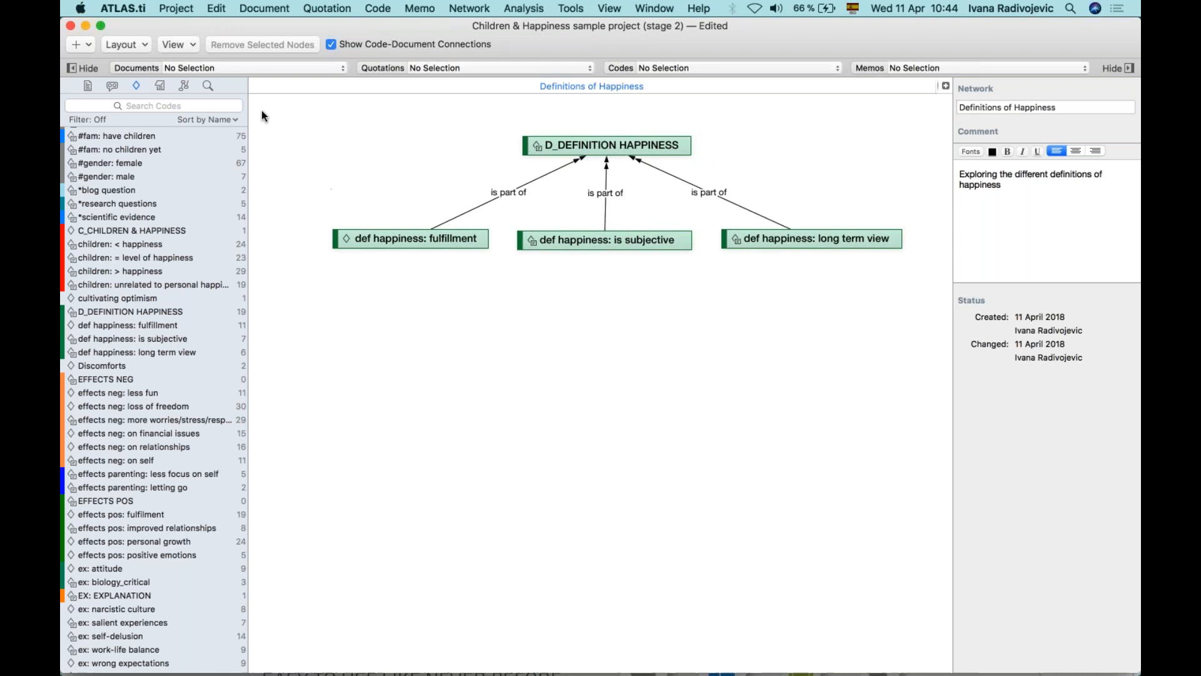
{"action": "left_click", "coordinate": [188, 50]}
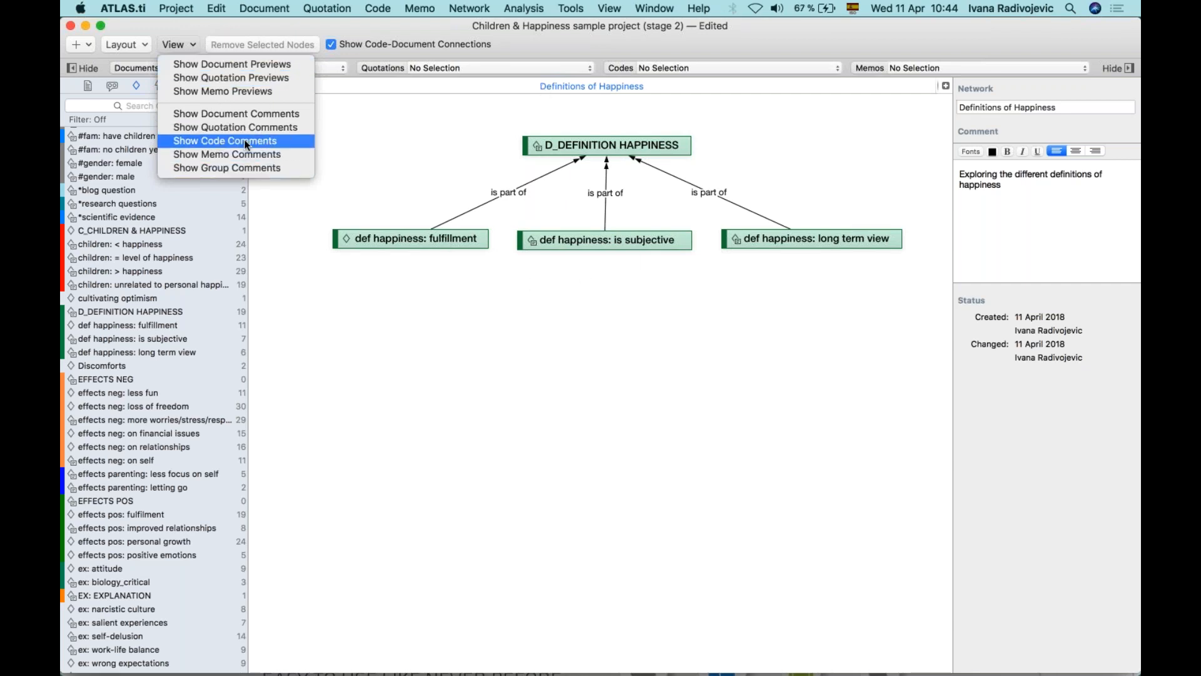
{"action": "left_click", "coordinate": [211, 146]}
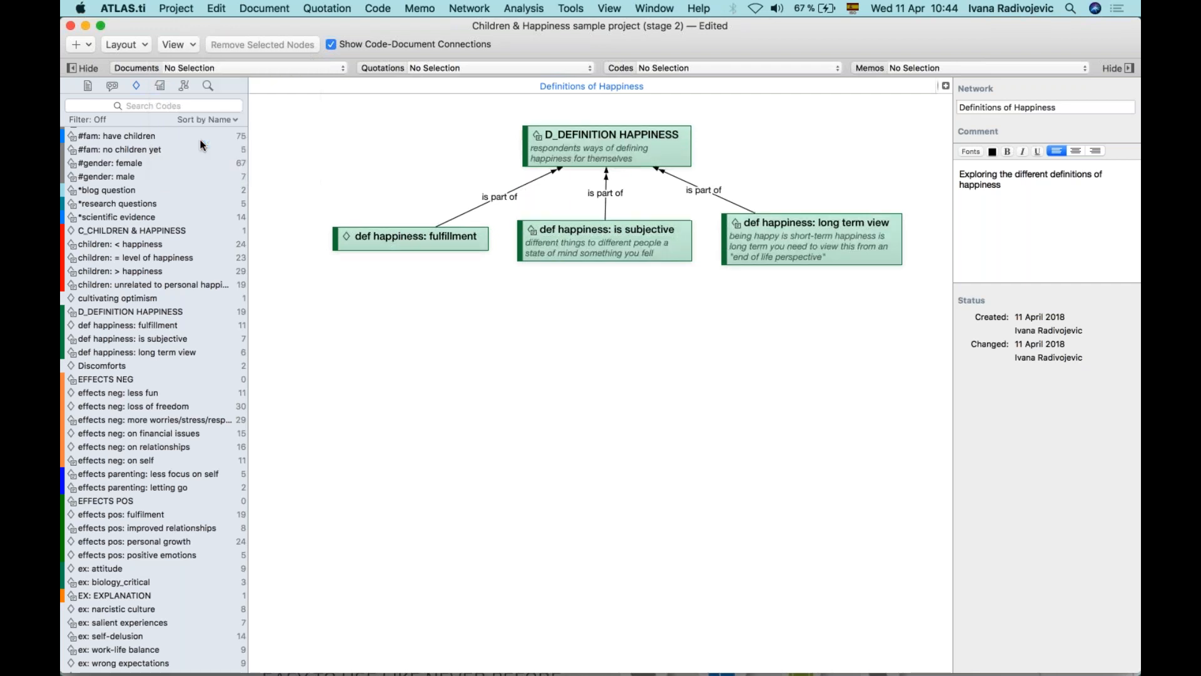
Import the neighboring quotations of the "def happiness: is subjective" code into the network
{"action": "right_click", "coordinate": [614, 236]}
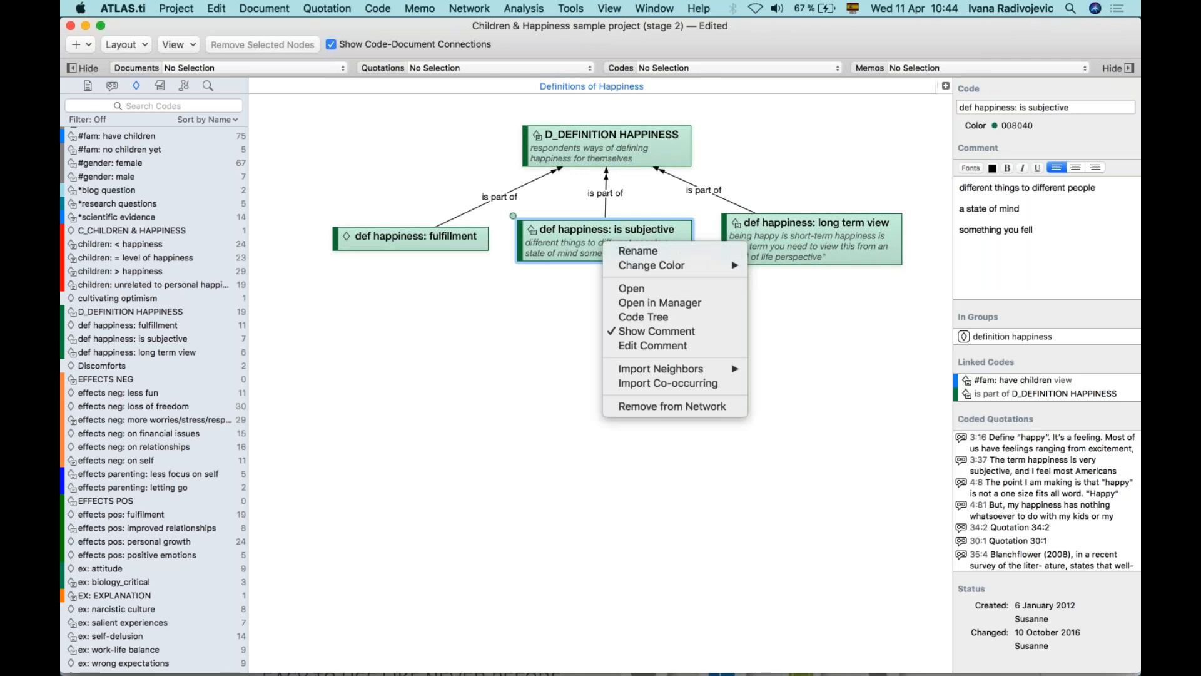
{"action": "mouse_move", "coordinate": [692, 372]}
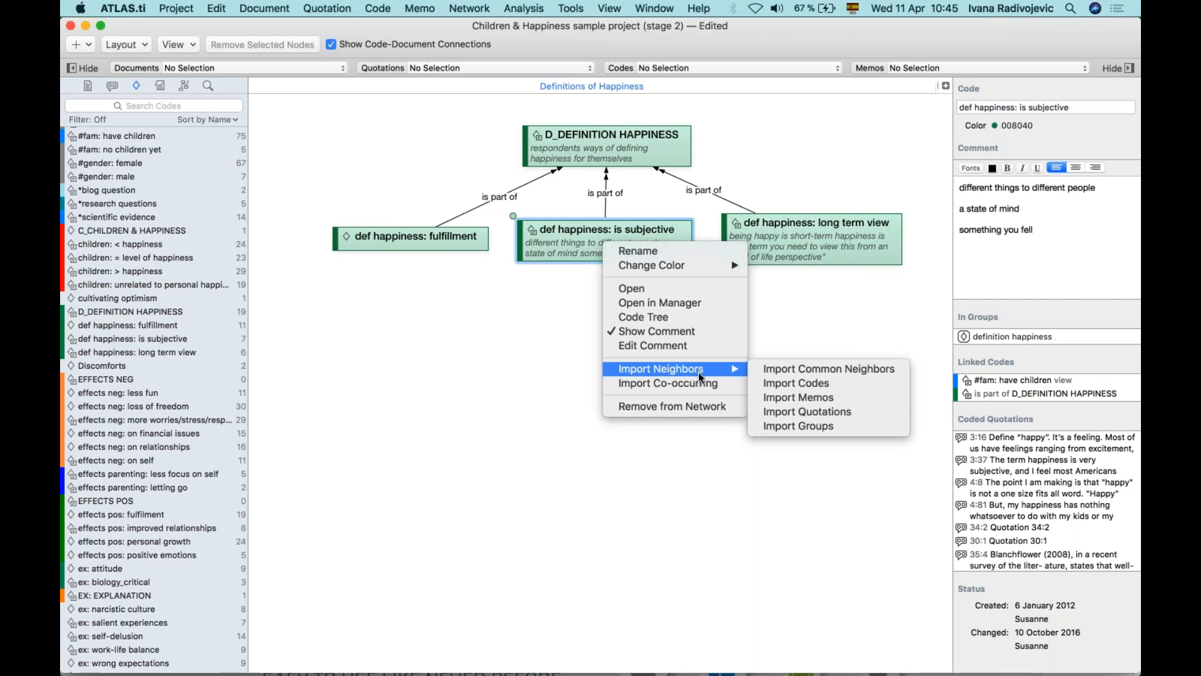
{"action": "left_click", "coordinate": [810, 413]}
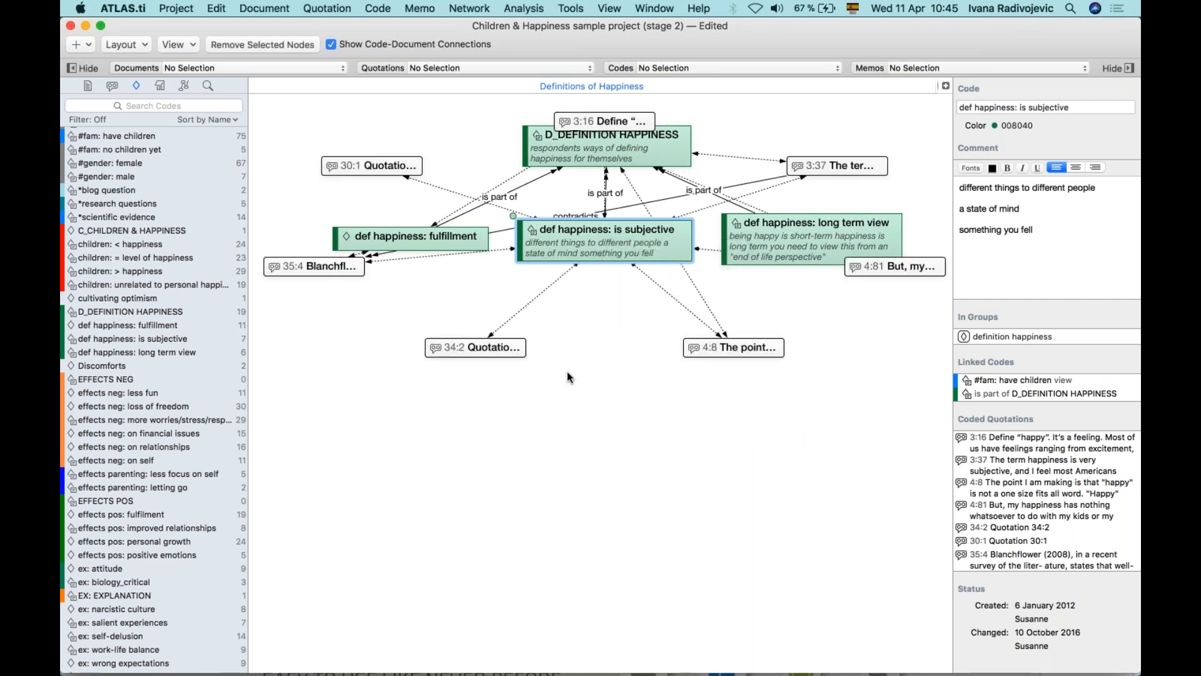
Spread the imported quotation nodes out below the row of definition codes and shrink the quotation 35:4 node
{"action": "left_click_drag", "start_coordinate": [600, 120], "coordinate": [559, 444]}
{"action": "left_click_drag", "start_coordinate": [395, 169], "coordinate": [392, 500]}
{"action": "left_click_drag", "start_coordinate": [364, 276], "coordinate": [602, 336]}
{"action": "left_click_drag", "start_coordinate": [314, 294], "coordinate": [715, 460]}
{"action": "left_click_drag", "start_coordinate": [833, 167], "coordinate": [901, 488]}
{"action": "left_click_drag", "start_coordinate": [755, 346], "coordinate": [859, 120]}
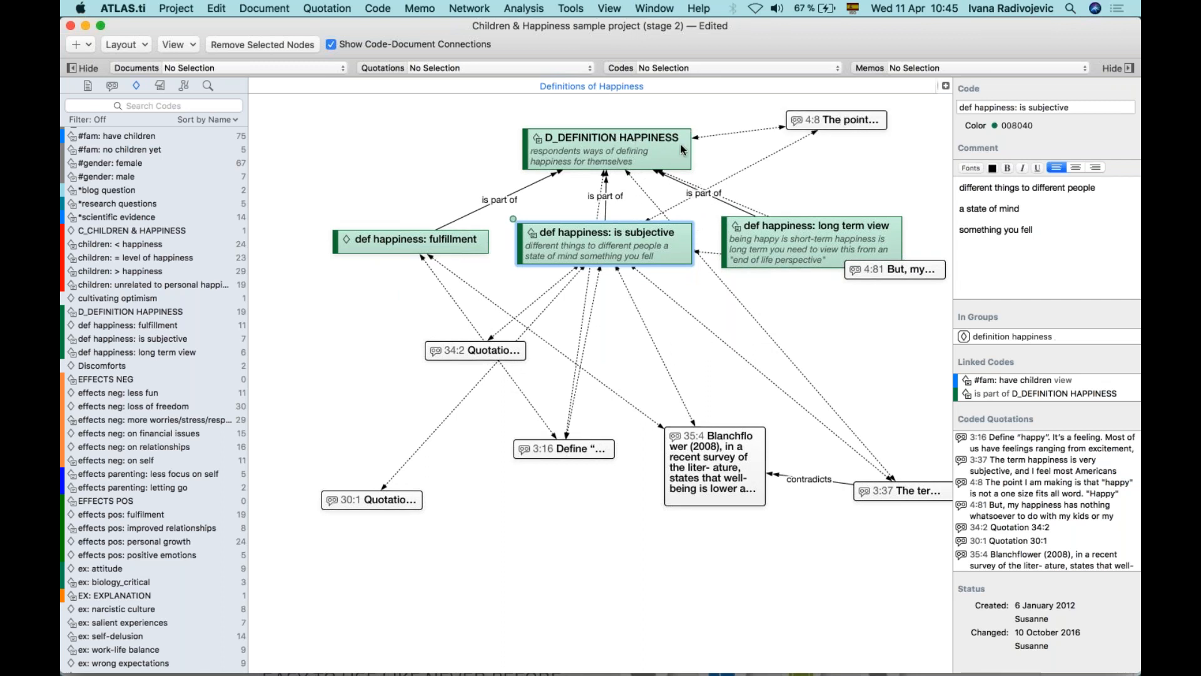
{"action": "left_click_drag", "start_coordinate": [885, 269], "coordinate": [337, 401]}
{"action": "left_click_drag", "start_coordinate": [481, 351], "coordinate": [505, 352]}
{"action": "left_click_drag", "start_coordinate": [840, 126], "coordinate": [828, 394]}
{"action": "left_click", "coordinate": [489, 565]}
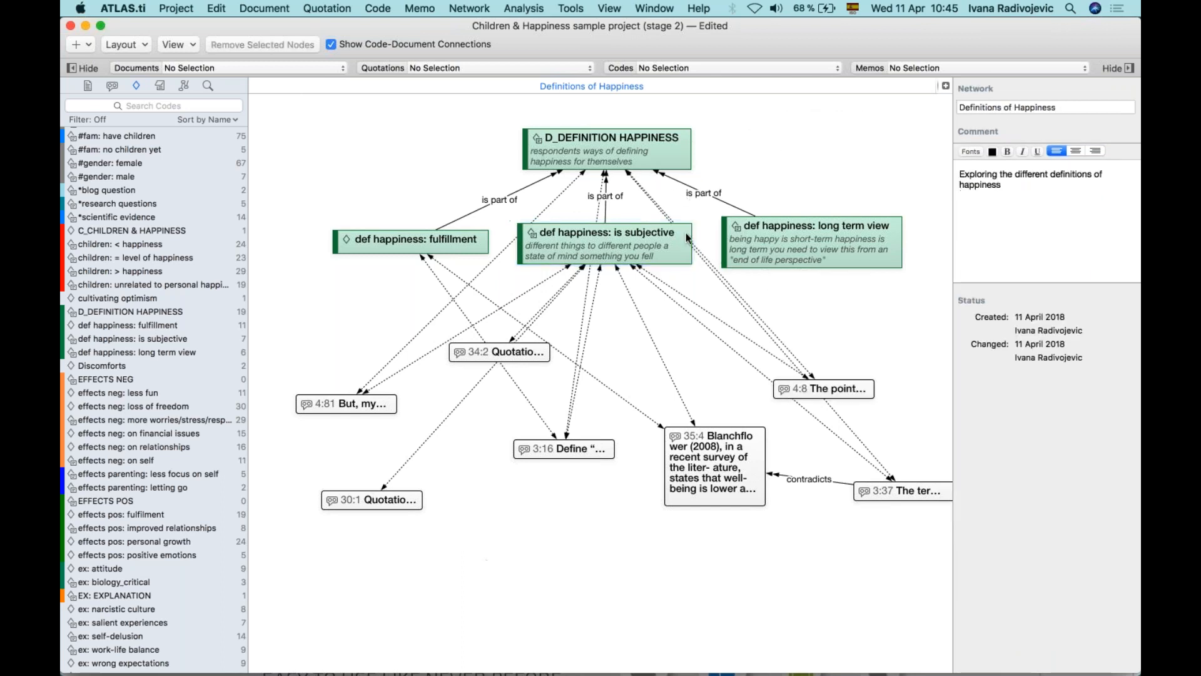
{"action": "left_click_drag", "start_coordinate": [729, 492], "coordinate": [736, 466]}
{"action": "left_click", "coordinate": [718, 490]}
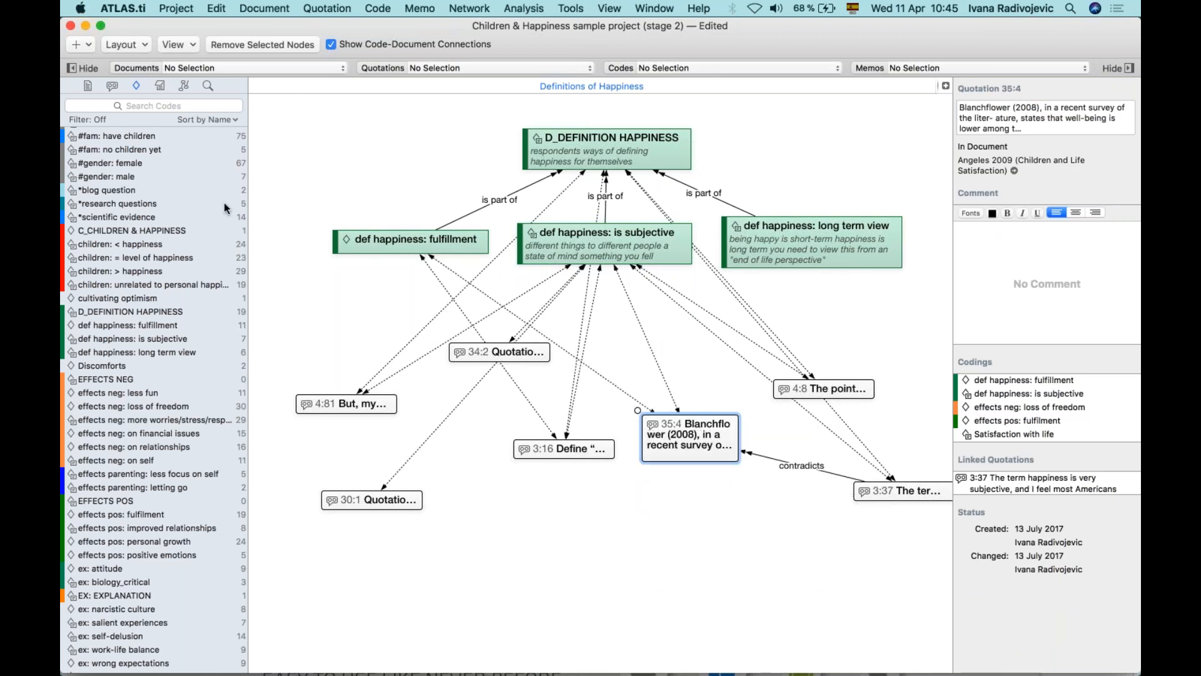
Show quotation previews in the network, scroll through the 3:16 preview, and move quotations 34:2 and 4:81 clear of the others
{"action": "left_click", "coordinate": [191, 50]}
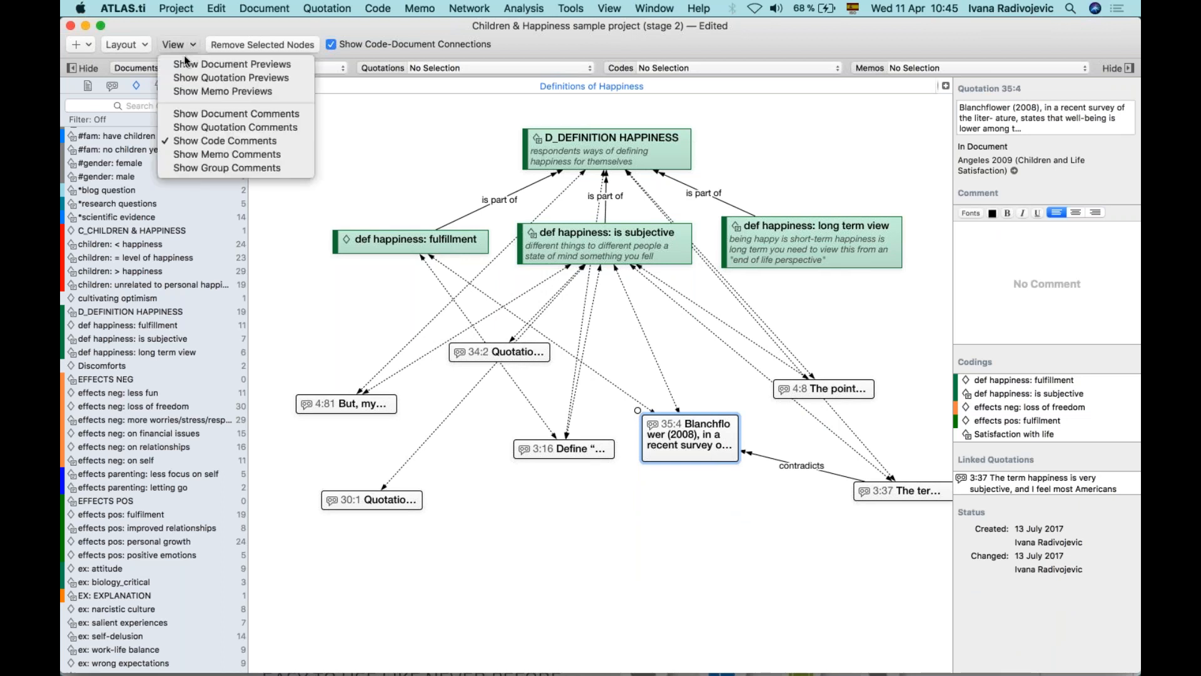
{"action": "left_click", "coordinate": [250, 77]}
{"action": "scroll", "coordinate": [567, 466], "scroll_direction": "down", "scroll_amount": 2}
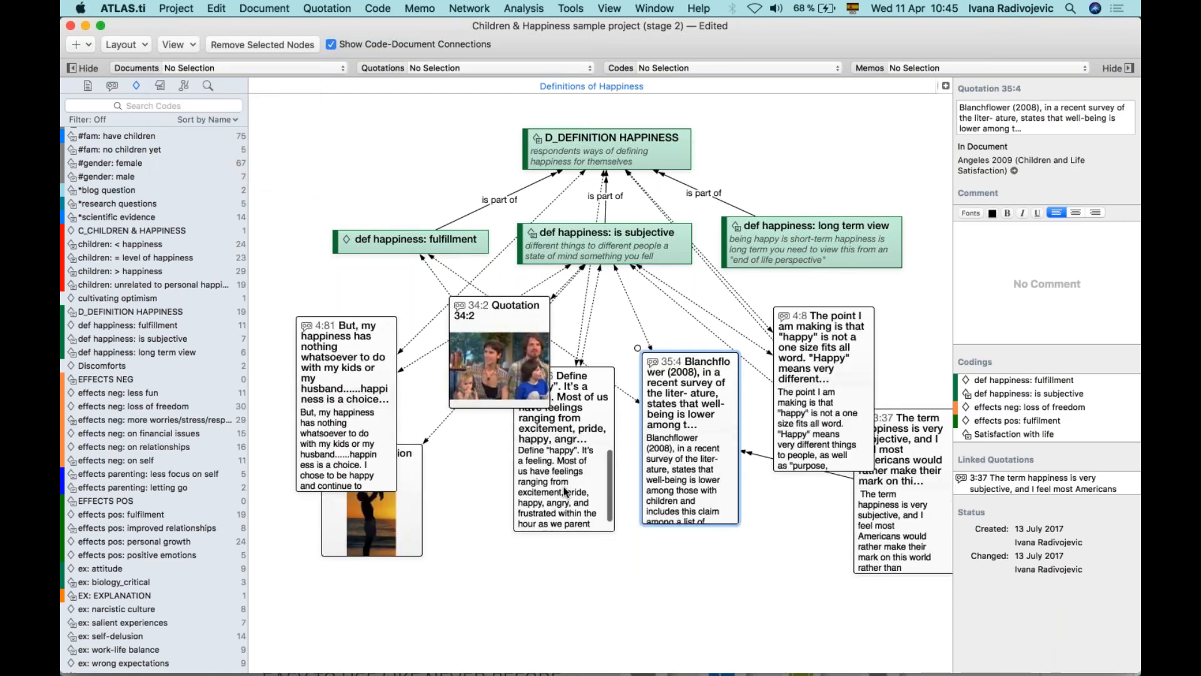
{"action": "scroll", "coordinate": [565, 516], "scroll_direction": "down", "scroll_amount": 3}
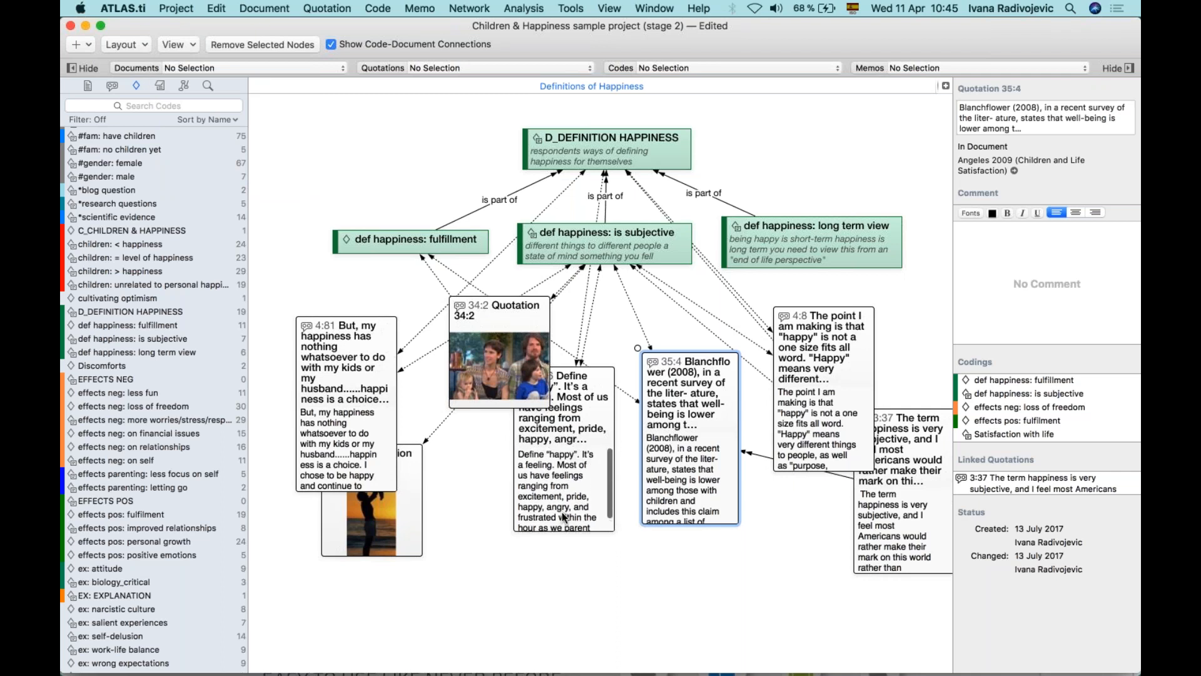
{"action": "left_click_drag", "start_coordinate": [494, 322], "coordinate": [469, 582]}
{"action": "left_click_drag", "start_coordinate": [344, 355], "coordinate": [282, 296]}
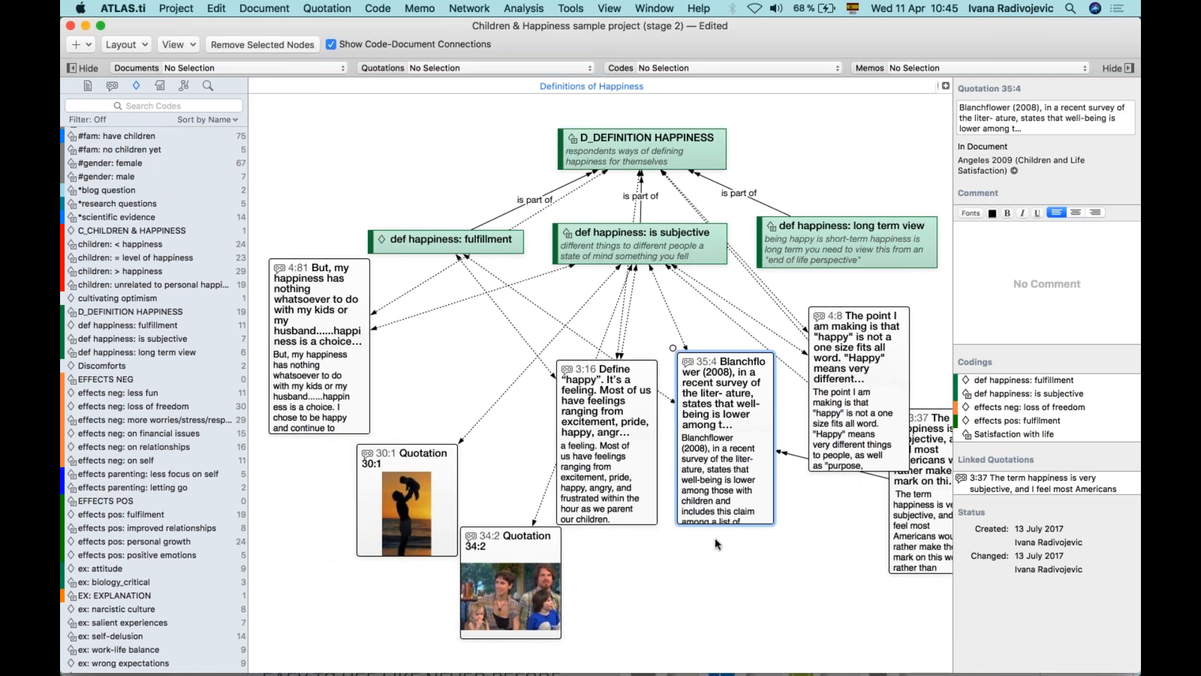
Rearrange quotation nodes 4:8, 3:16, 35:4 and 3:37 side by side beneath the definition codes so they do not overlap
{"action": "scroll", "coordinate": [685, 544], "scroll_direction": "right", "scroll_amount": 3}
{"action": "left_click_drag", "start_coordinate": [800, 332], "coordinate": [793, 358]}
{"action": "left_click_drag", "start_coordinate": [550, 391], "coordinate": [466, 350]}
{"action": "left_click_drag", "start_coordinate": [673, 395], "coordinate": [633, 378]}
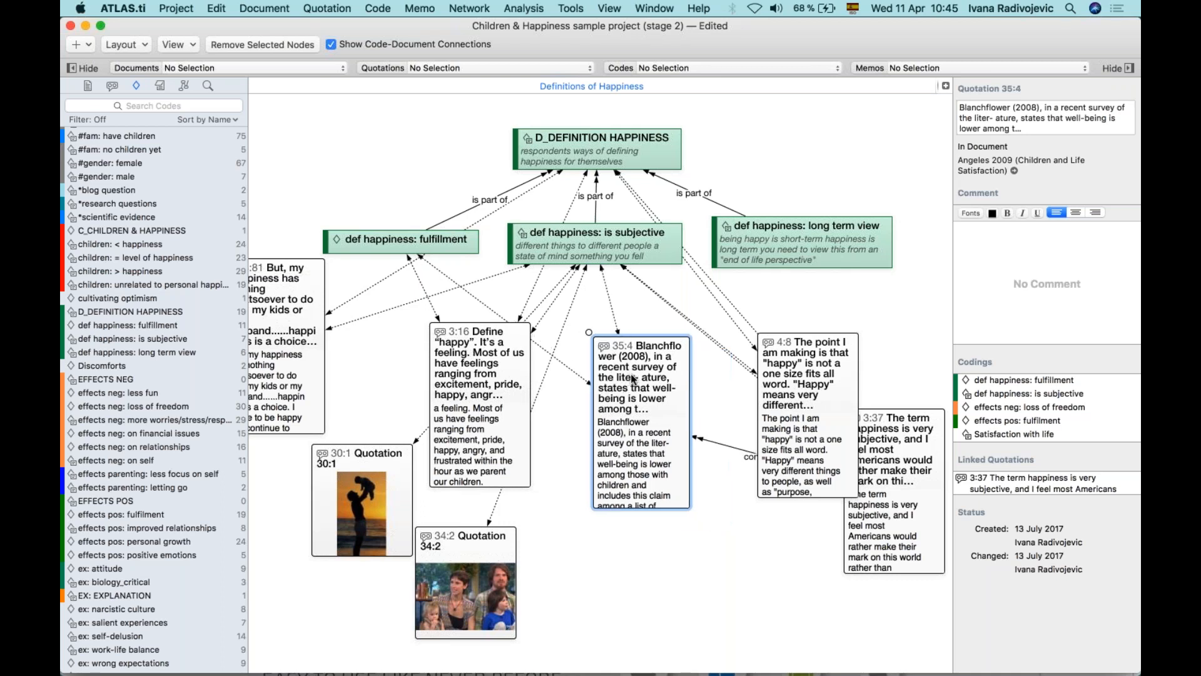
{"action": "left_click_drag", "start_coordinate": [798, 375], "coordinate": [766, 385]}
{"action": "left_click_drag", "start_coordinate": [886, 453], "coordinate": [886, 404]}
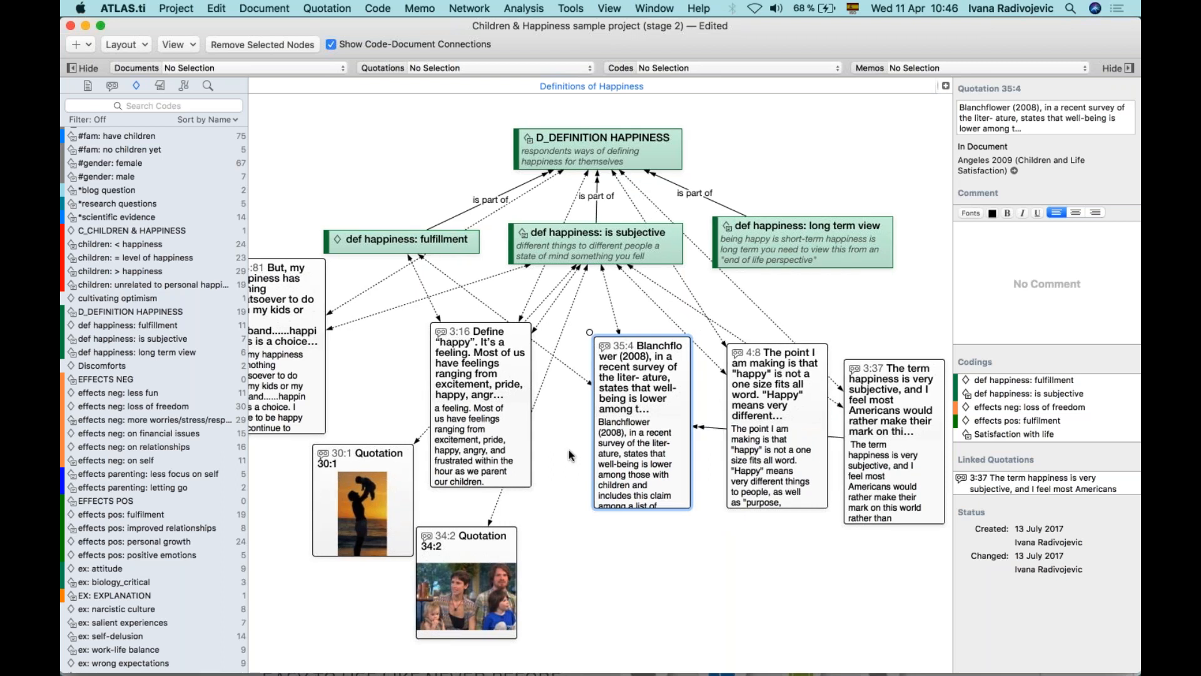
Link quotation 35:4 to quotation 3:16 with the "discusses" relation
{"action": "mouse_move", "coordinate": [590, 332]}
{"action": "left_mouse_down"}
{"action": "mouse_move", "coordinate": [629, 403]}
{"action": "mouse_move", "coordinate": [491, 410]}
{"action": "left_mouse_up"}
{"action": "left_click_drag", "start_coordinate": [588, 422], "coordinate": [494, 405]}
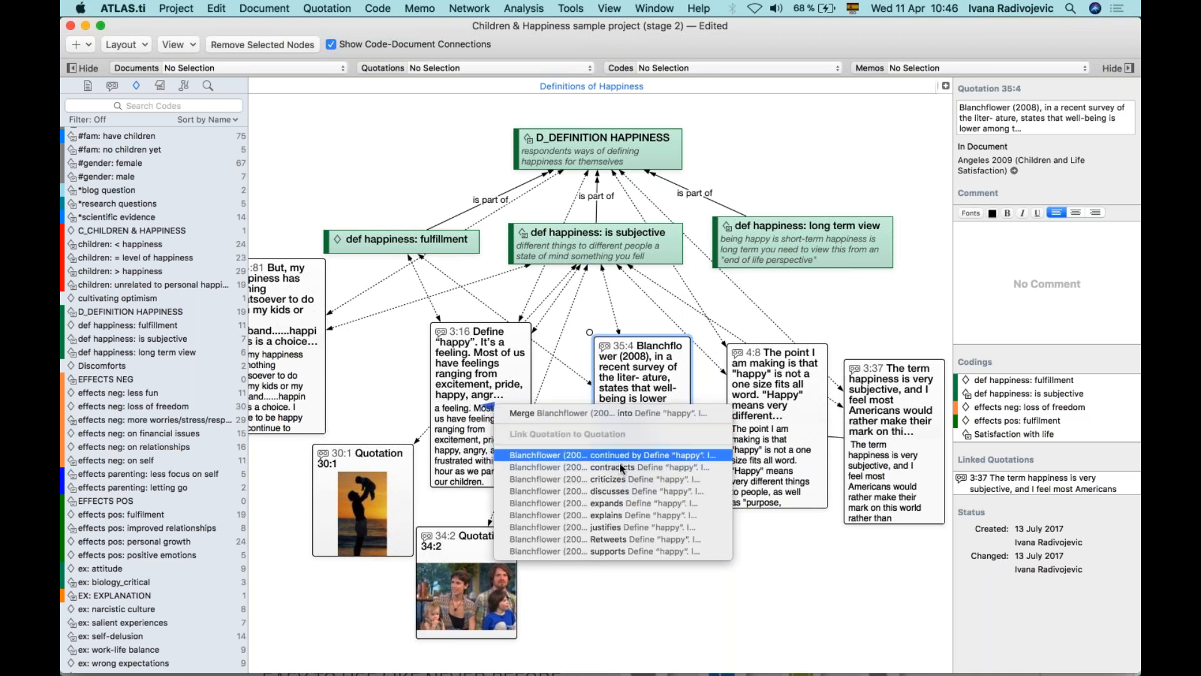
{"action": "left_click", "coordinate": [628, 491]}
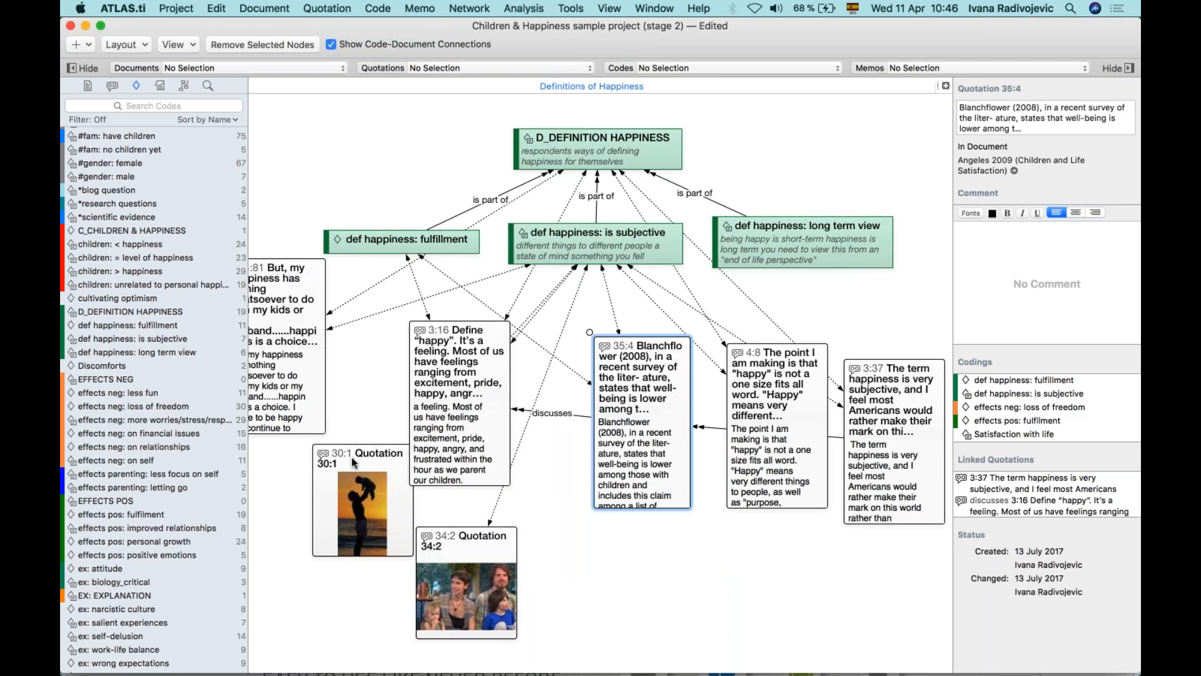
Assign the code "def happiness: fulfillment" to quotation 4:81 and place quotation 30:1 below it, clear of the other nodes
{"action": "left_click_drag", "start_coordinate": [353, 464], "coordinate": [315, 475]}
{"action": "left_click_drag", "start_coordinate": [300, 284], "coordinate": [356, 298]}
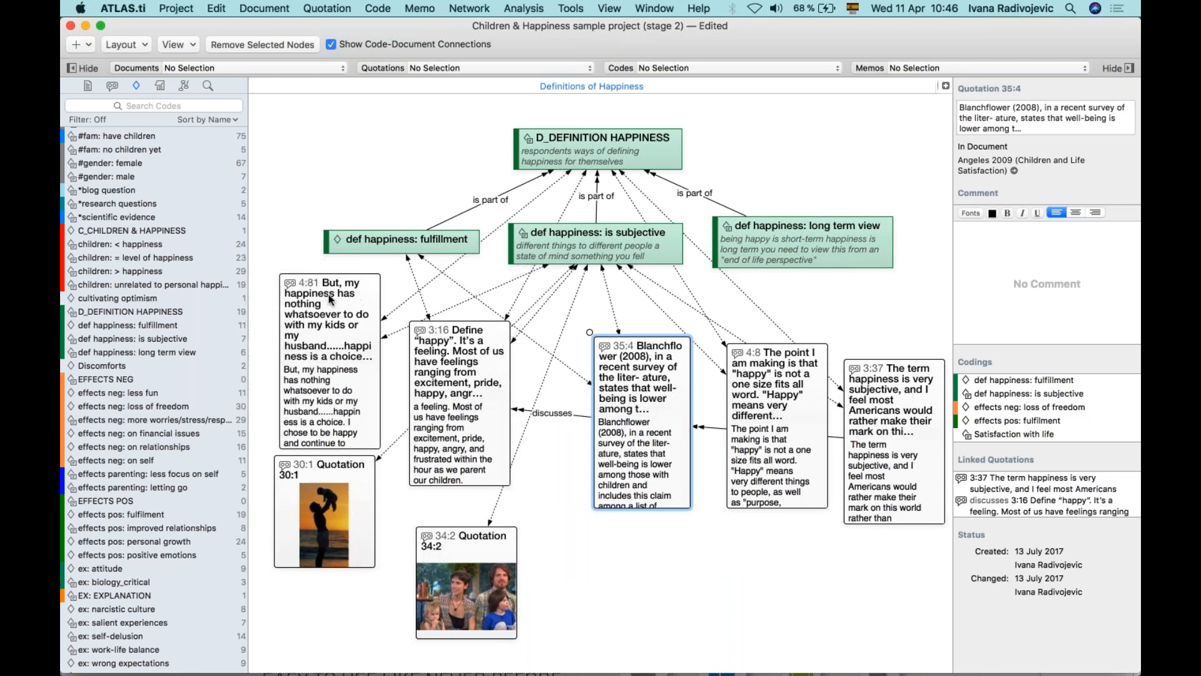
{"action": "left_click", "coordinate": [318, 305]}
{"action": "left_click_drag", "start_coordinate": [276, 269], "coordinate": [386, 248]}
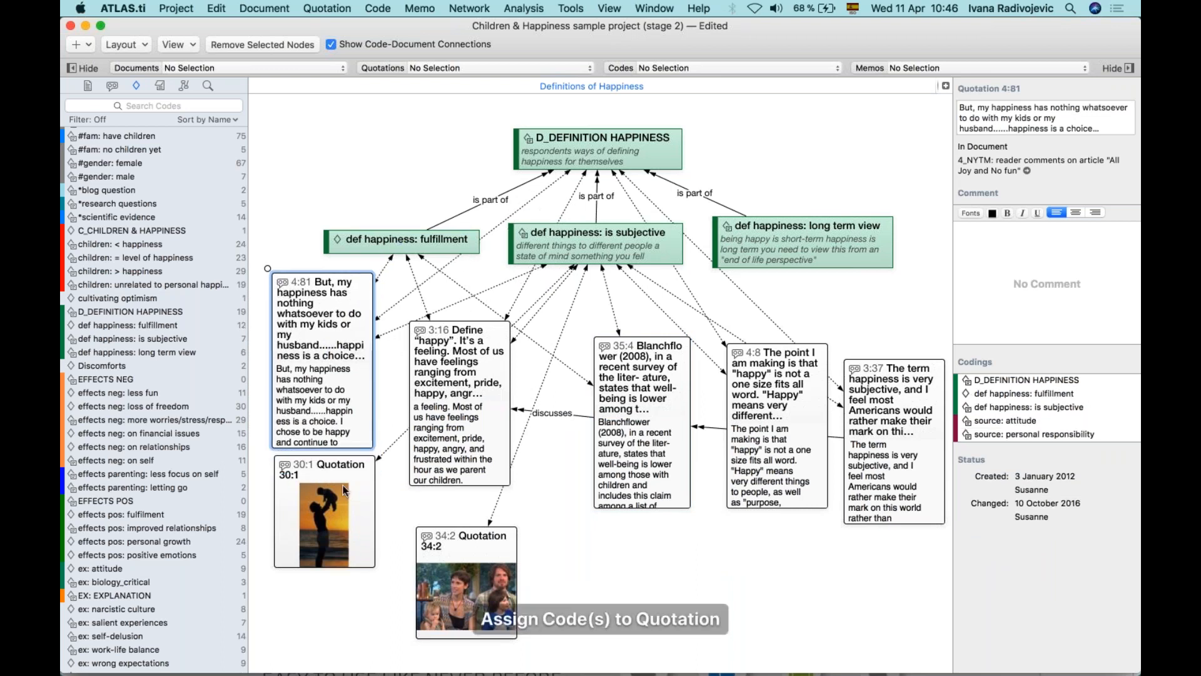
{"action": "left_click_drag", "start_coordinate": [334, 471], "coordinate": [333, 512]}
Add the Raising children memo to the network beside D_DEFINITION HAPPINESS and link it with that code
{"action": "left_click", "coordinate": [161, 86]}
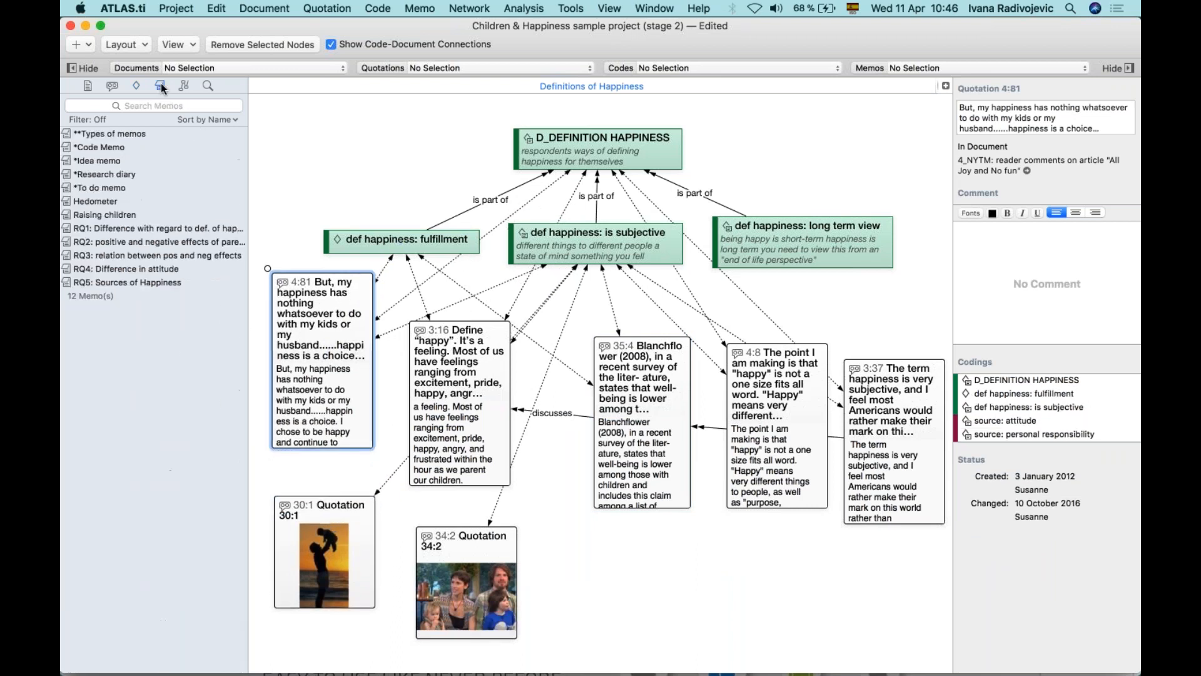
{"action": "left_click_drag", "start_coordinate": [109, 215], "coordinate": [347, 145]}
{"action": "left_click_drag", "start_coordinate": [525, 301], "coordinate": [620, 498]}
{"action": "left_click", "coordinate": [654, 578]}
{"action": "left_click_drag", "start_coordinate": [598, 579], "coordinate": [554, 154]}
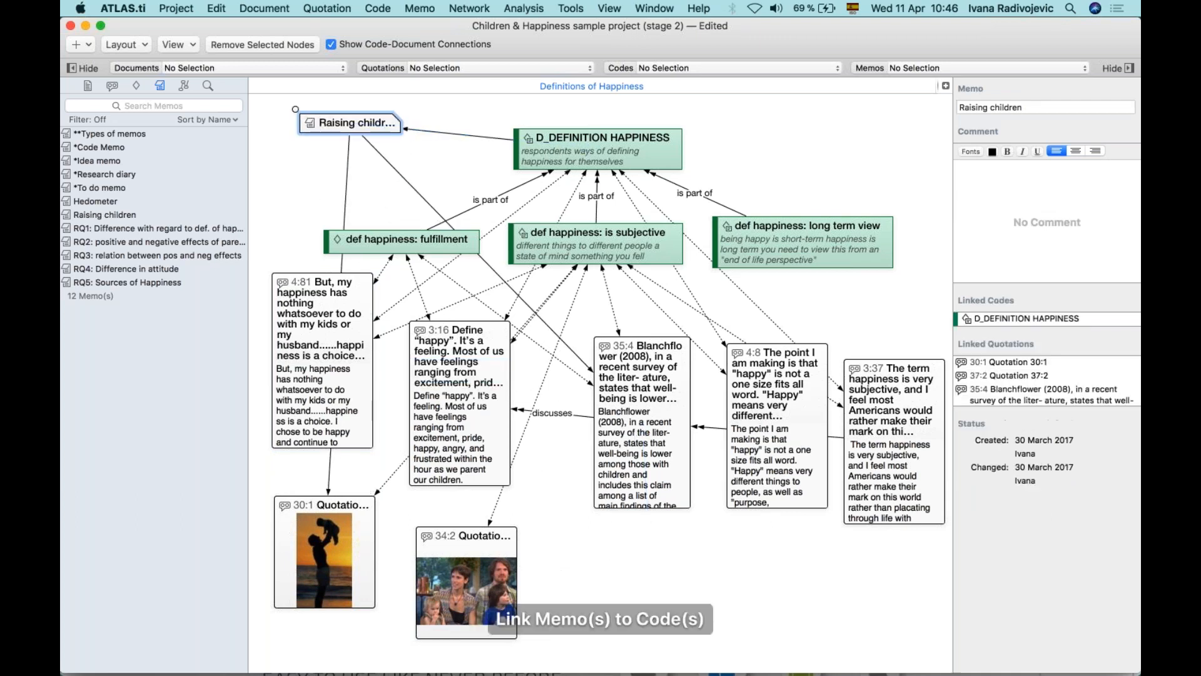
Show the Raising children memo's text preview in the network and display the list of project documents
{"action": "left_click", "coordinate": [175, 42]}
{"action": "left_click", "coordinate": [209, 89]}
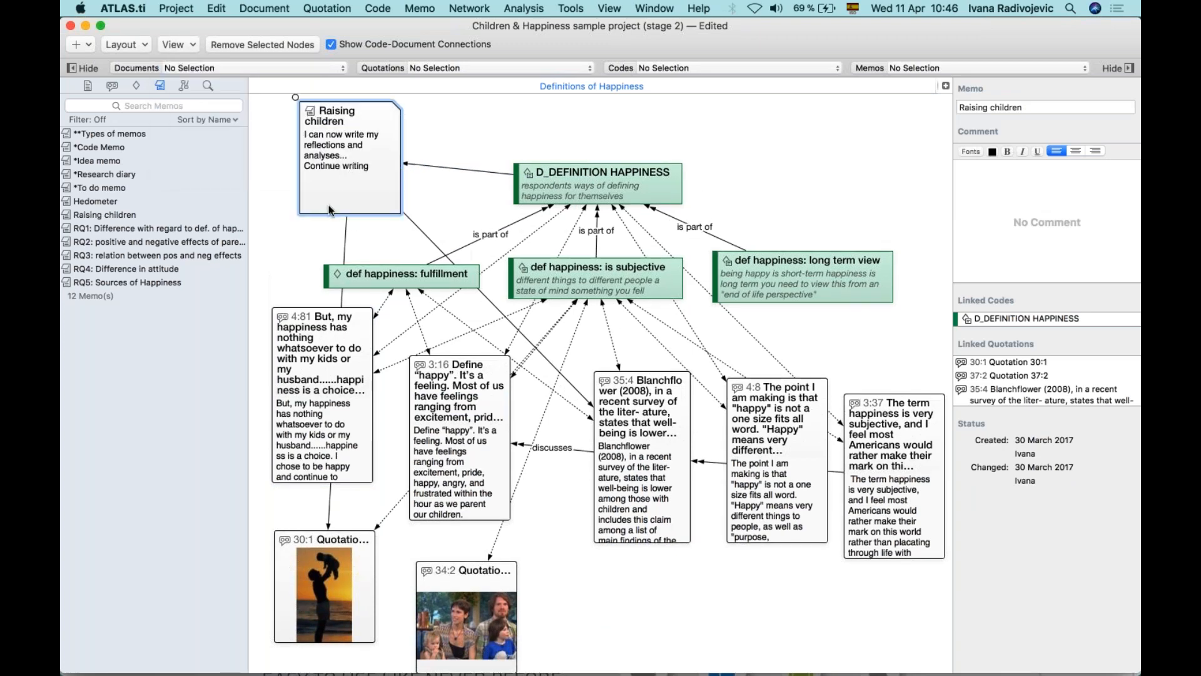
{"action": "scroll", "coordinate": [436, 235], "scroll_direction": "down", "scroll_amount": 3}
{"action": "scroll", "coordinate": [436, 235], "scroll_direction": "up", "scroll_amount": 3}
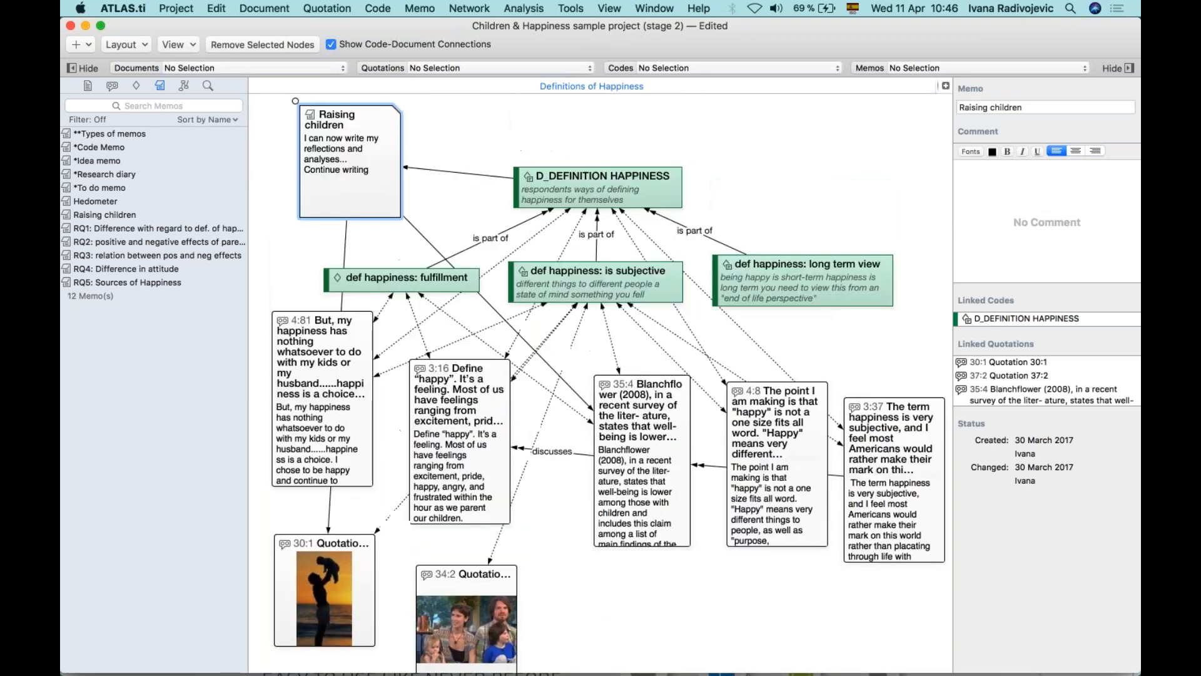
{"action": "left_click", "coordinate": [89, 86]}
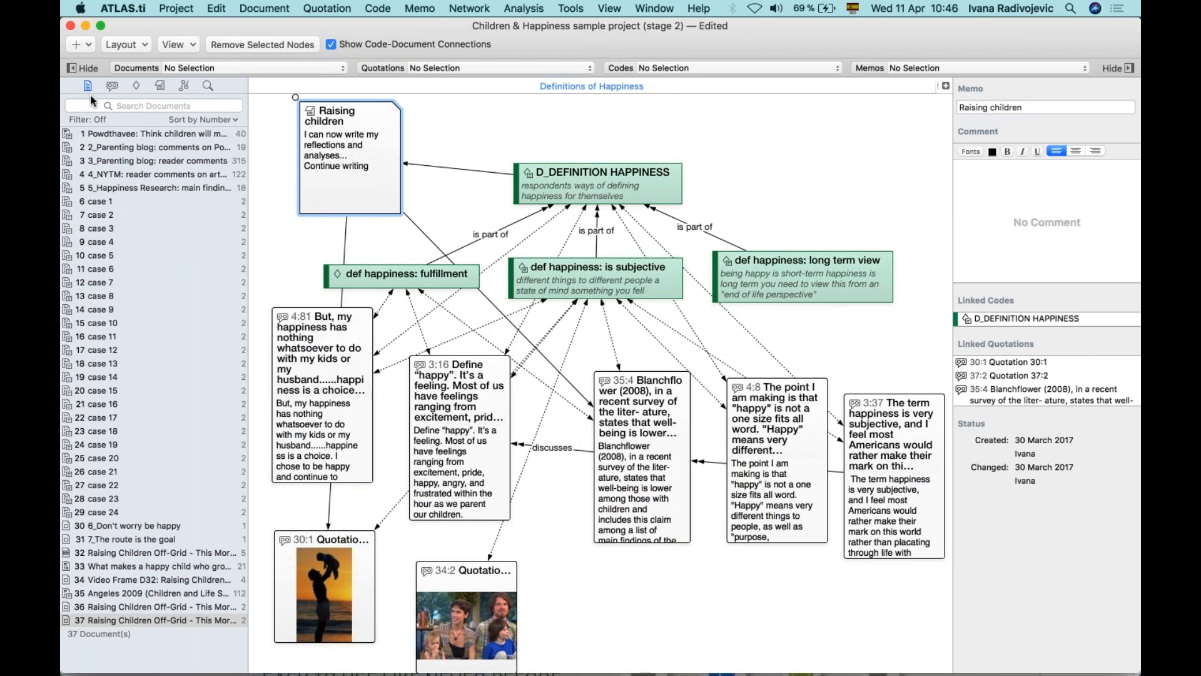
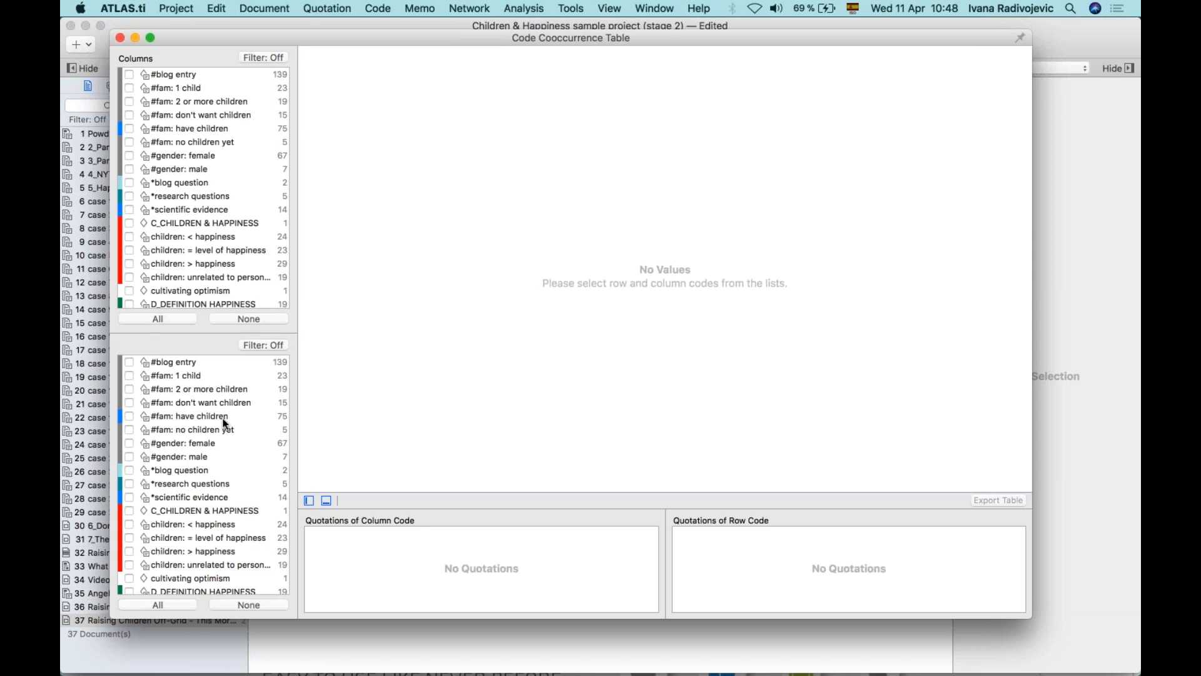
Include the six effects neg codes, from "less fun" to "on self", as columns of the Code Cooccurrence Table
{"action": "scroll", "coordinate": [206, 254], "scroll_direction": "down", "scroll_amount": 5}
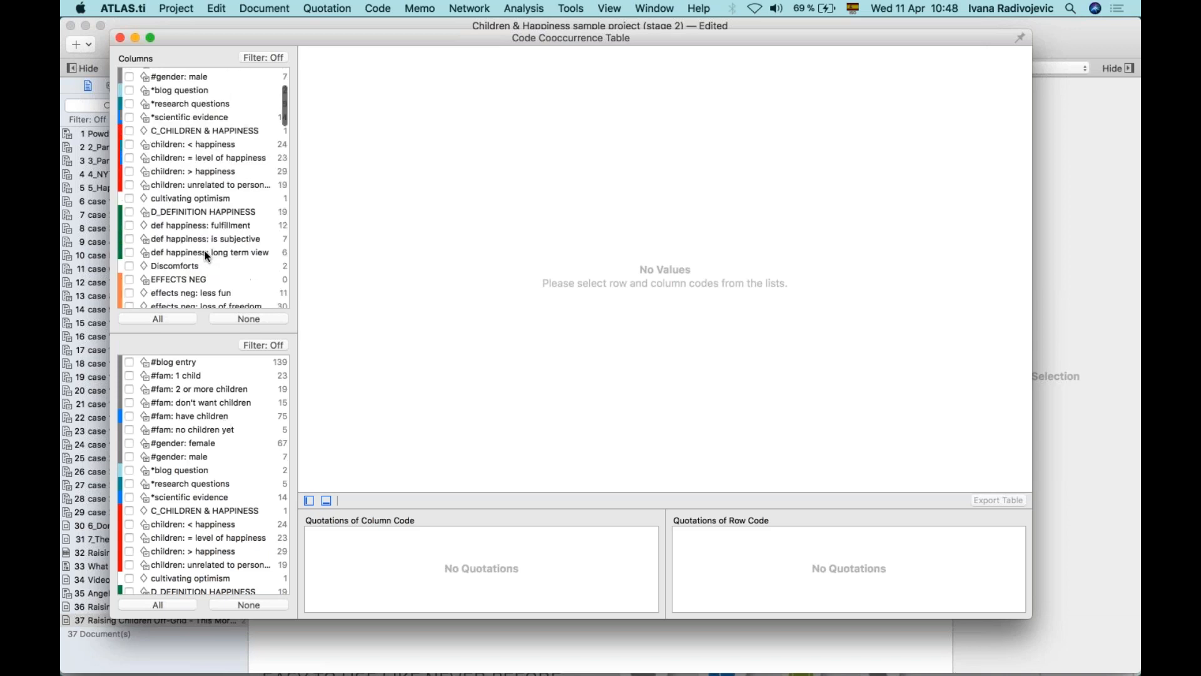
{"action": "scroll", "coordinate": [204, 249], "scroll_direction": "down", "scroll_amount": 1}
{"action": "left_click", "coordinate": [182, 157]}
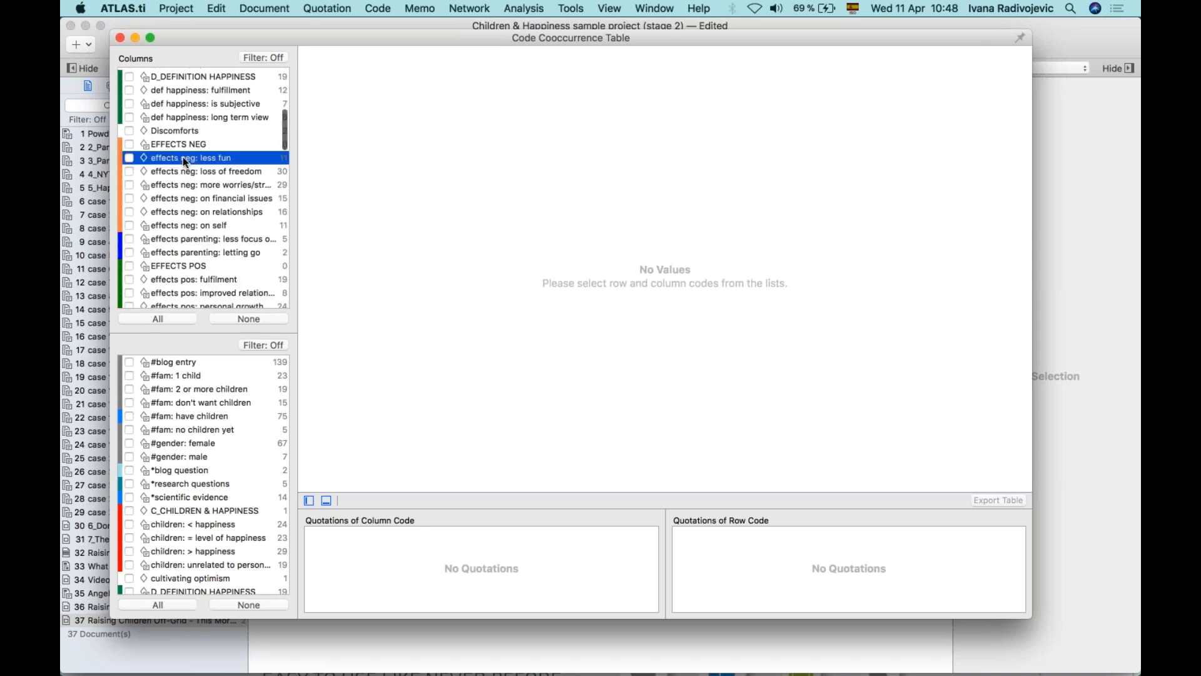
{"action": "left_click", "coordinate": [199, 228], "text": "shift"}
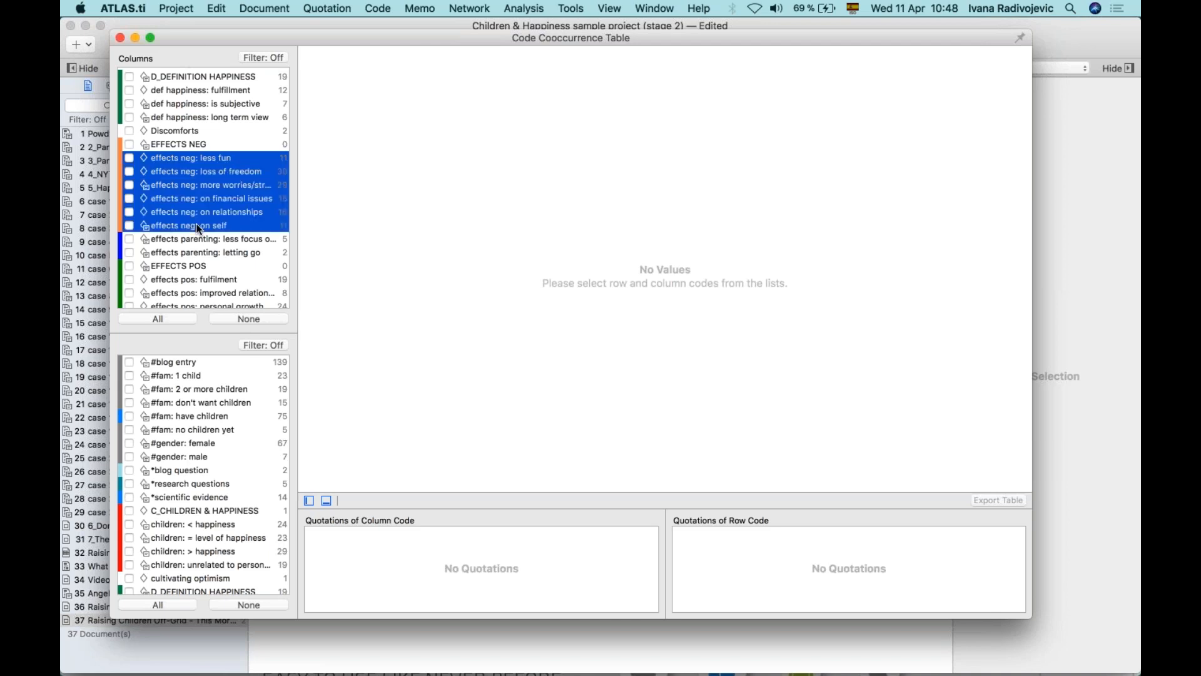
{"action": "key", "text": "space"}
Include the four effects pos codes, from "fulfilment" to "positive emotions", as rows of the Code Cooccurrence Table
{"action": "scroll", "coordinate": [228, 477], "scroll_direction": "down", "scroll_amount": 10}
{"action": "scroll", "coordinate": [229, 478], "scroll_direction": "down", "scroll_amount": 3}
{"action": "left_click", "coordinate": [192, 431]}
{"action": "left_click", "coordinate": [193, 466], "text": "shift"}
{"action": "key", "text": "space"}
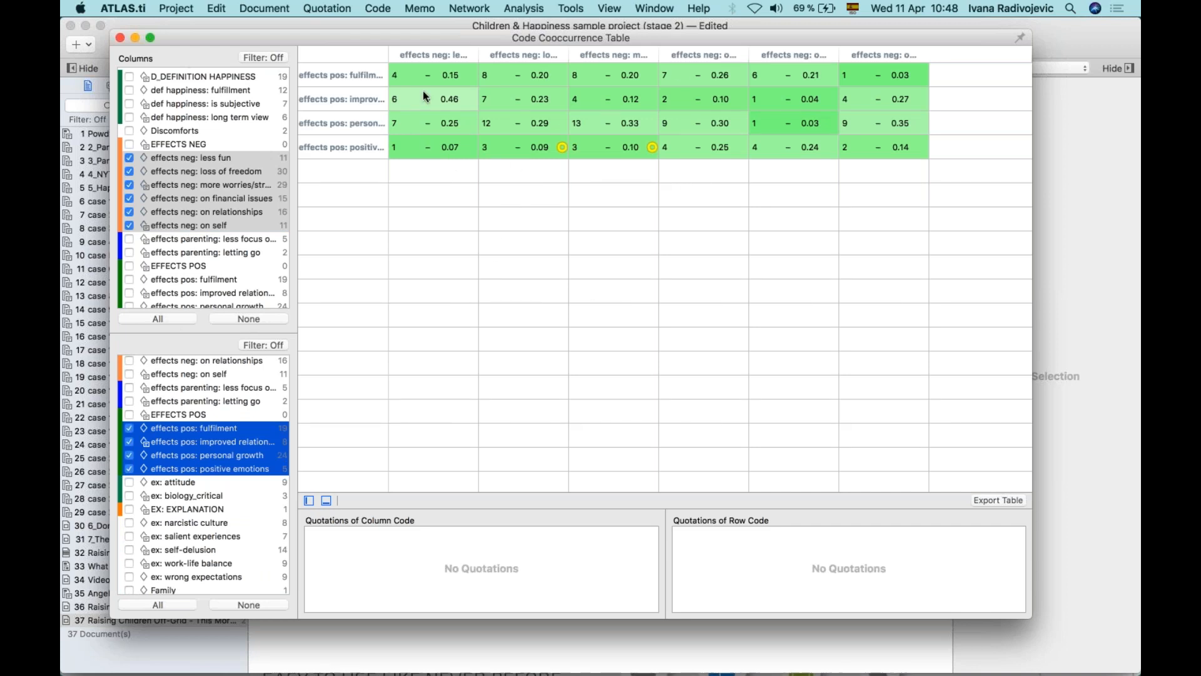
Show the quotations where "less fun" and "fulfilment" co-occur, view quotation 3:11 in its document, and return to the table
{"action": "left_click", "coordinate": [401, 75]}
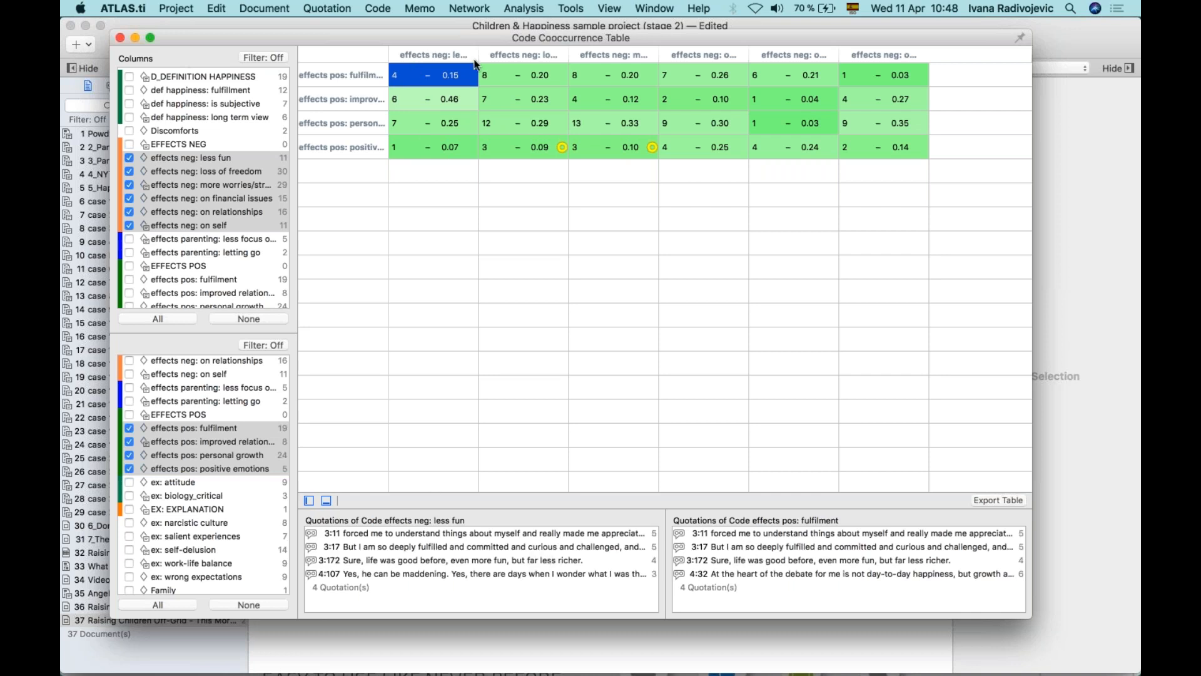
{"action": "double_click", "coordinate": [416, 535]}
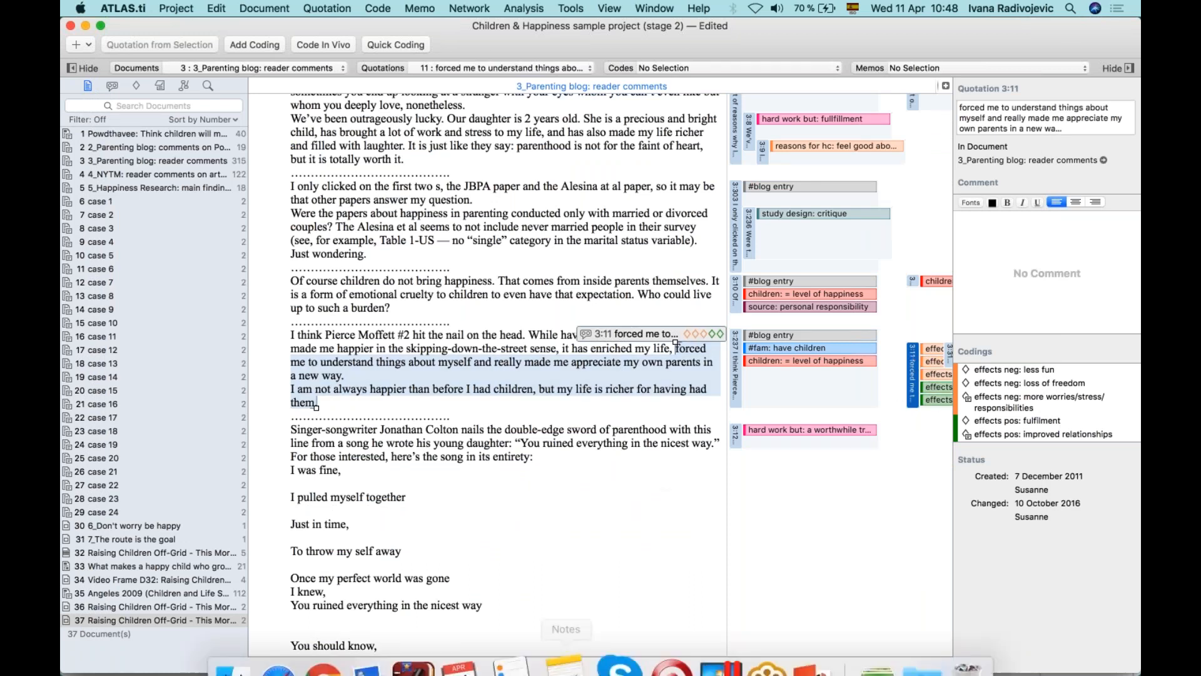
{"action": "right_click", "coordinate": [660, 634]}
{"action": "left_click", "coordinate": [687, 490]}
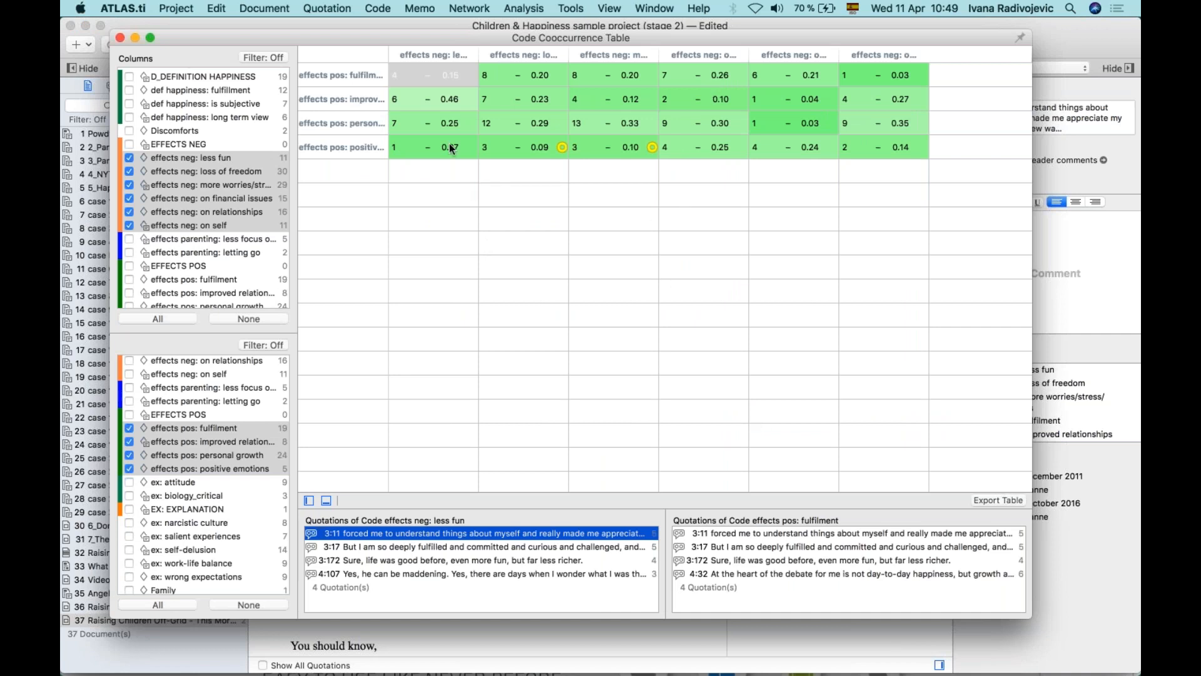
Show the quotations where "more worries/stress/responsibilities" and "personal growth" co-occur, adjusting the column widths and enlarging the quotation lists
{"action": "left_click", "coordinate": [580, 125]}
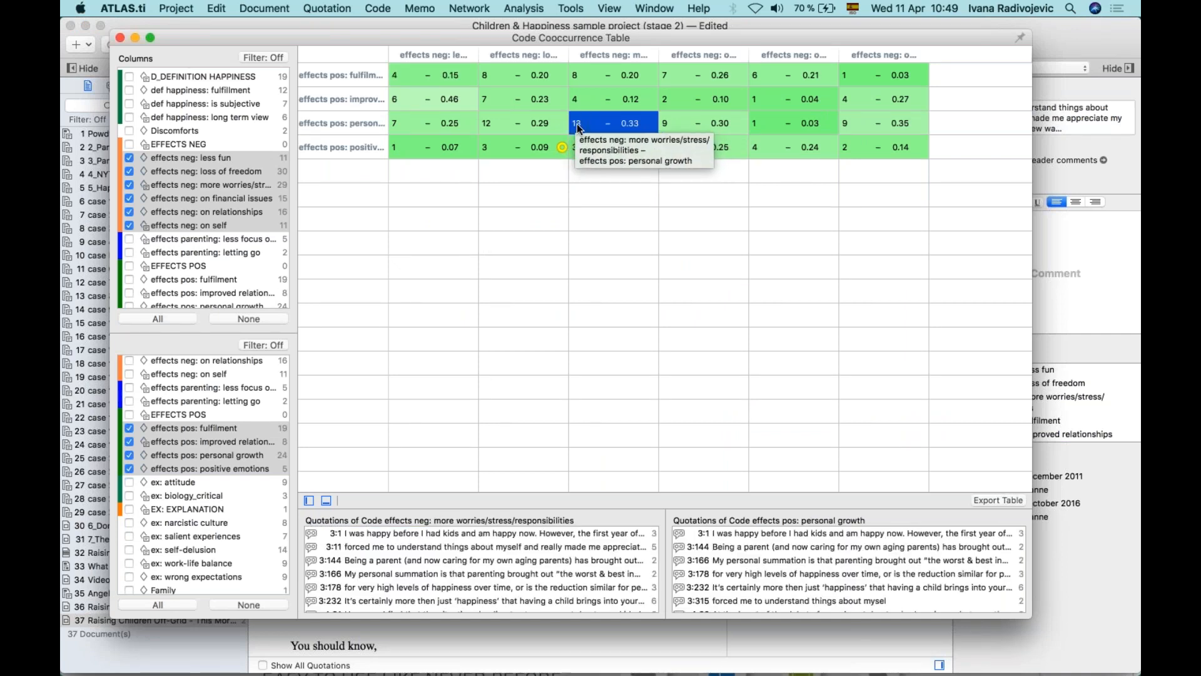
{"action": "left_click_drag", "start_coordinate": [388, 62], "coordinate": [460, 63]}
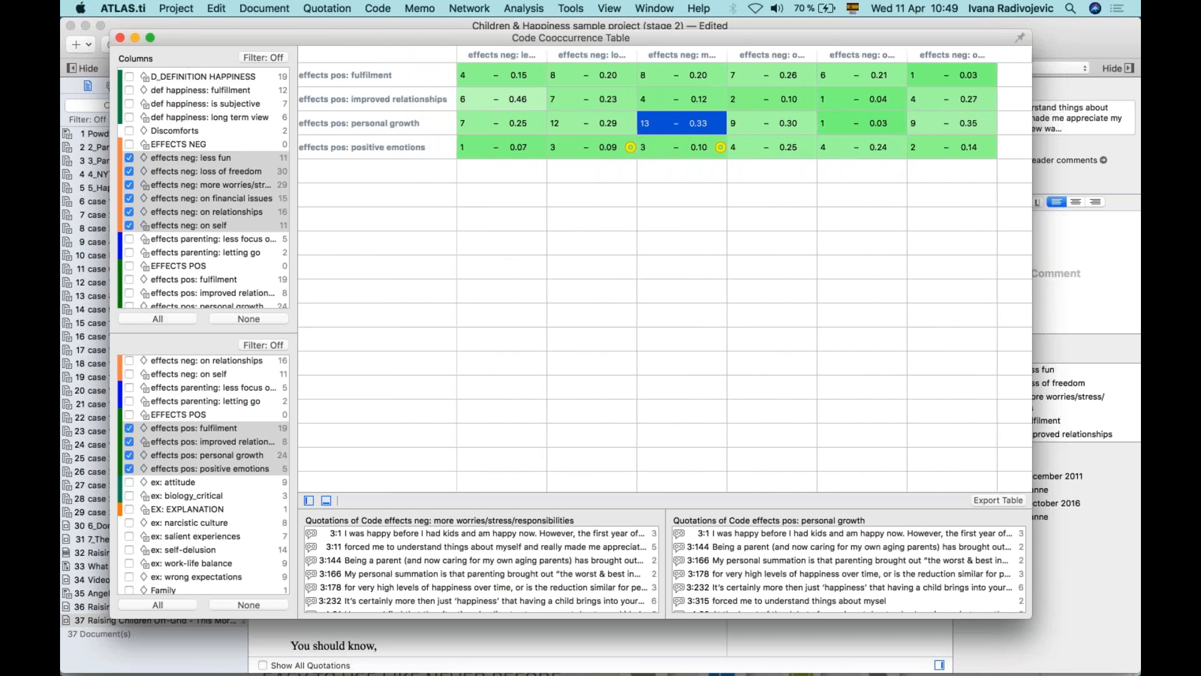
{"action": "left_click_drag", "start_coordinate": [728, 55], "coordinate": [880, 62]}
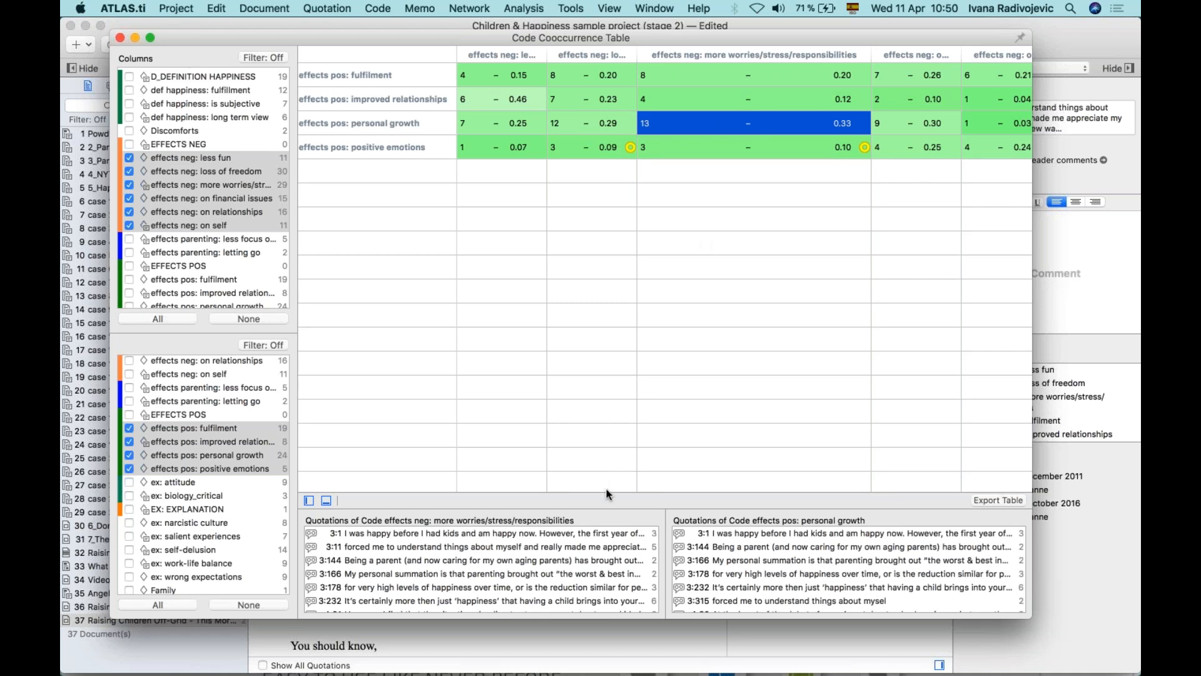
{"action": "left_click_drag", "start_coordinate": [606, 489], "coordinate": [597, 398]}
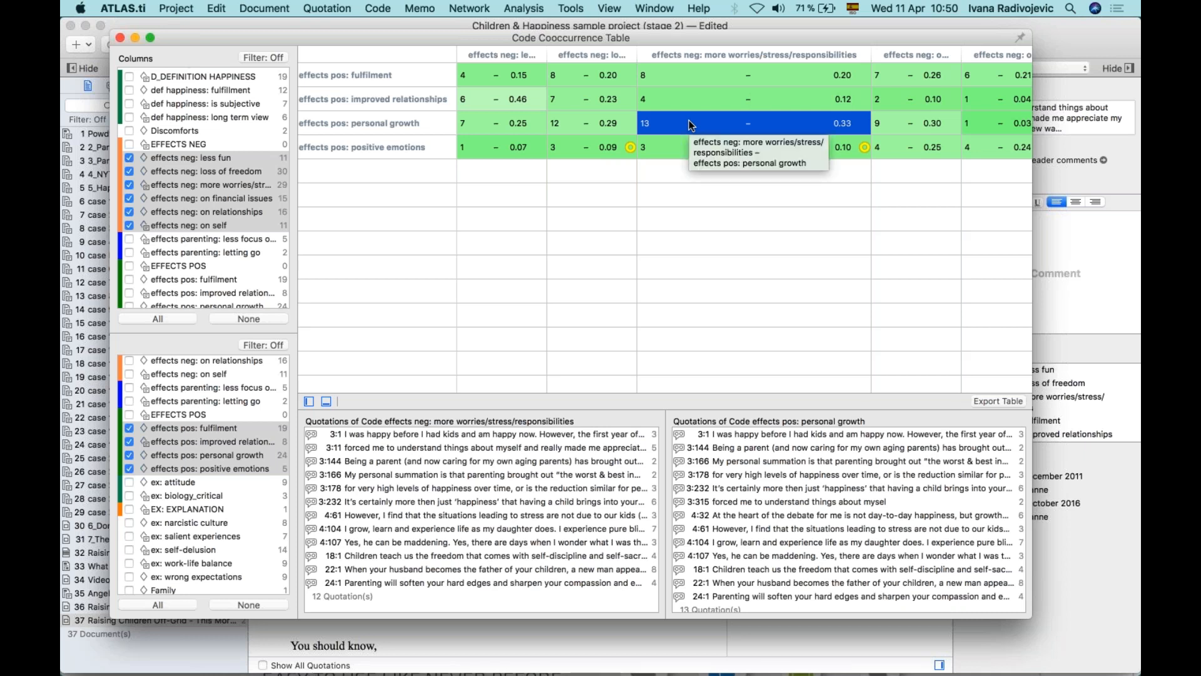
{"action": "left_click_drag", "start_coordinate": [667, 35], "coordinate": [666, 46]}
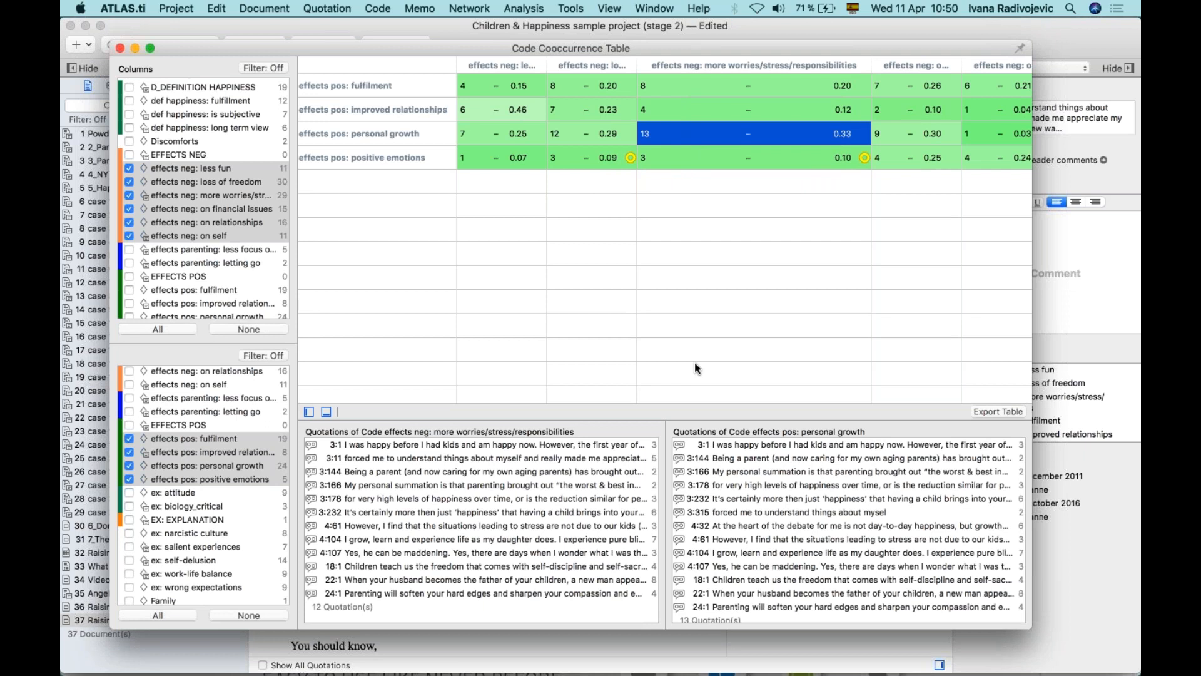
{"action": "left_click_drag", "start_coordinate": [870, 64], "coordinate": [729, 64]}
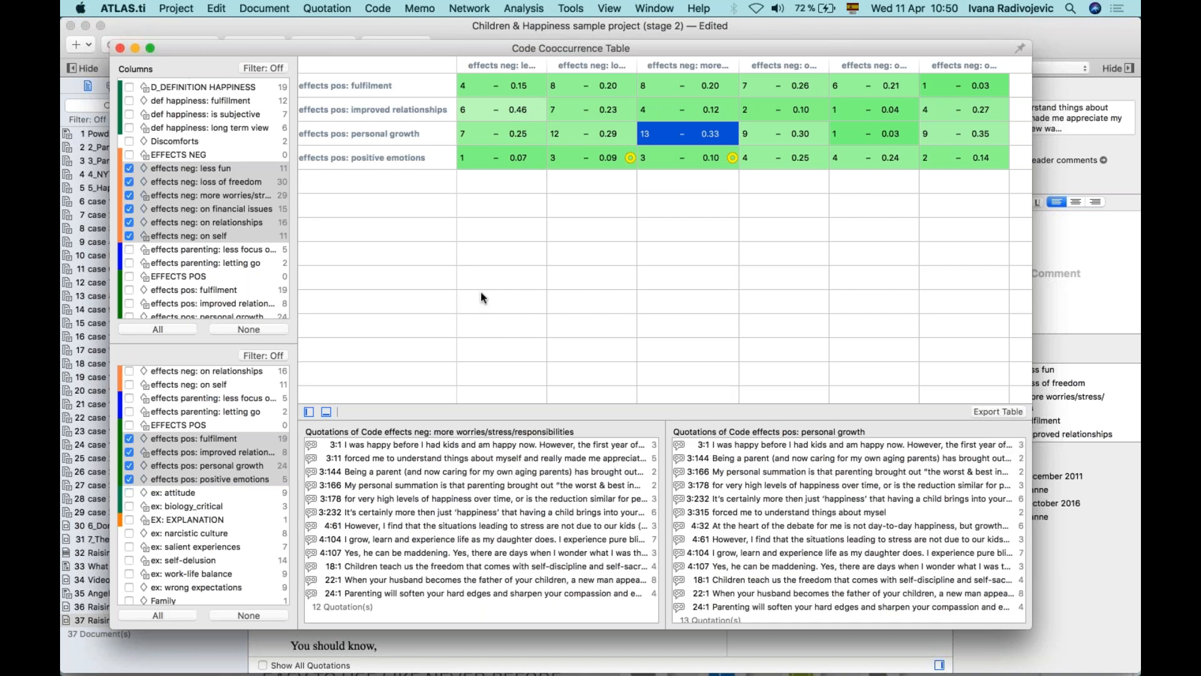
Close the cooccurrence table and the blog document, and open the Code Document Table
{"action": "left_click", "coordinate": [120, 47]}
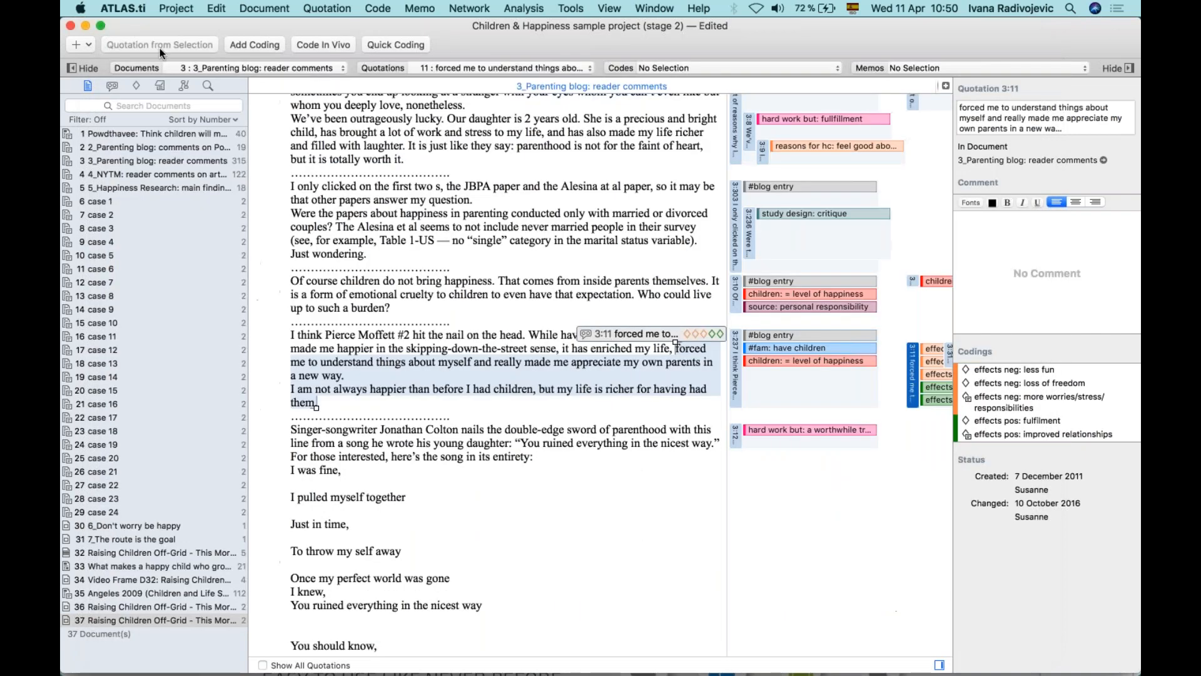
{"action": "left_click", "coordinate": [258, 86]}
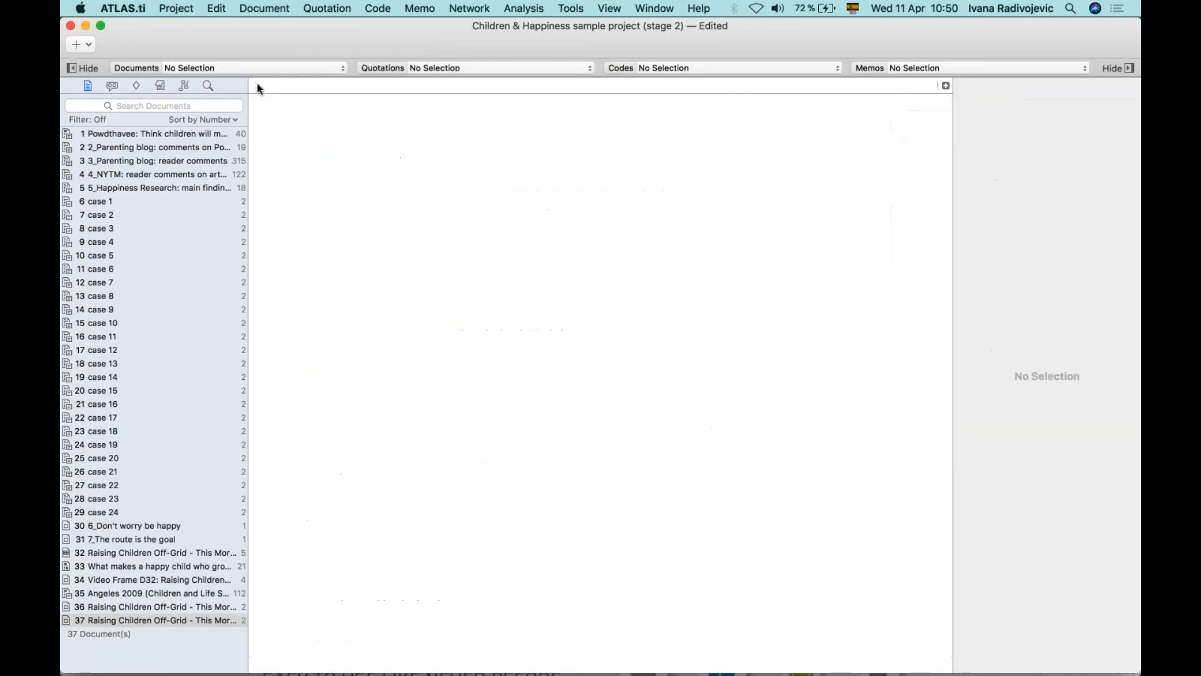
{"action": "left_click", "coordinate": [523, 9]}
{"action": "left_click", "coordinate": [599, 57]}
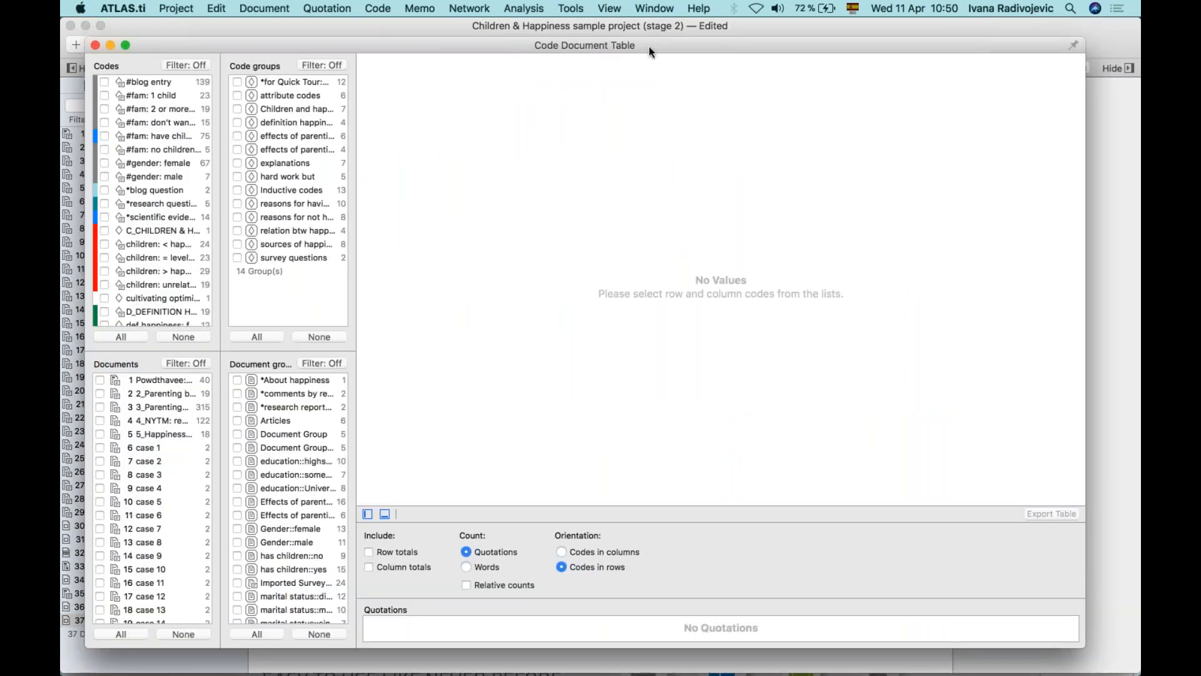
{"action": "left_click_drag", "start_coordinate": [649, 49], "coordinate": [653, 49]}
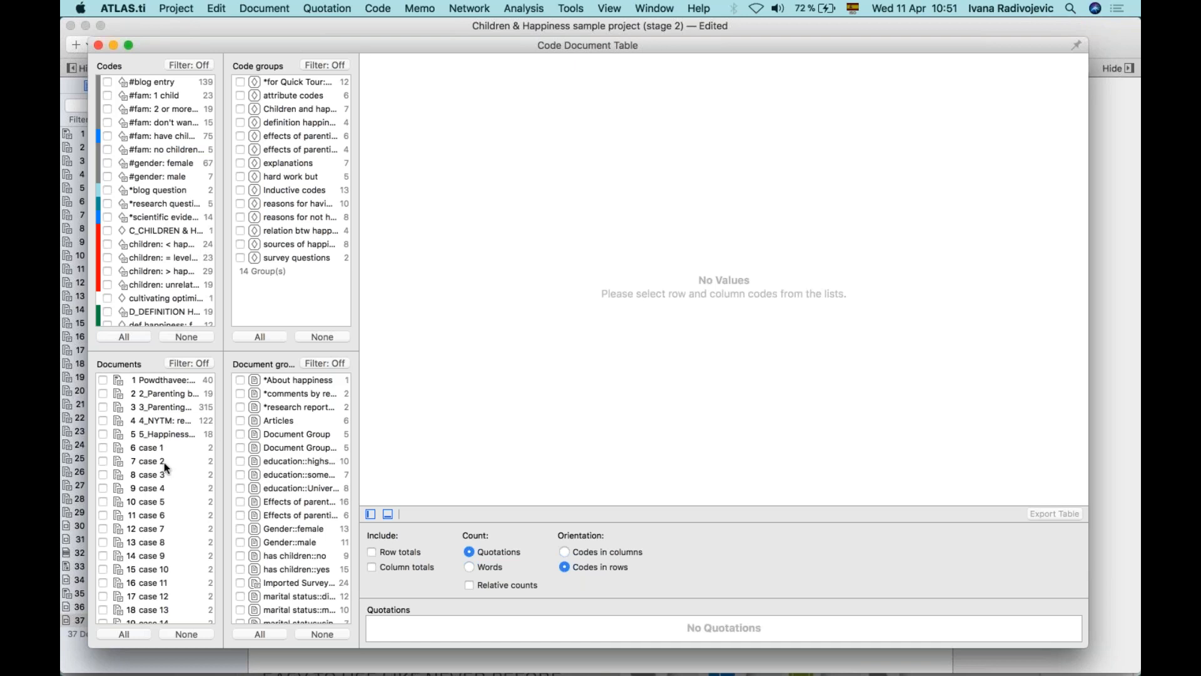
Include the six effects neg codes, from "less fun" to "on self", in the Code Document Table
{"action": "scroll", "coordinate": [150, 174], "scroll_direction": "down", "scroll_amount": 15}
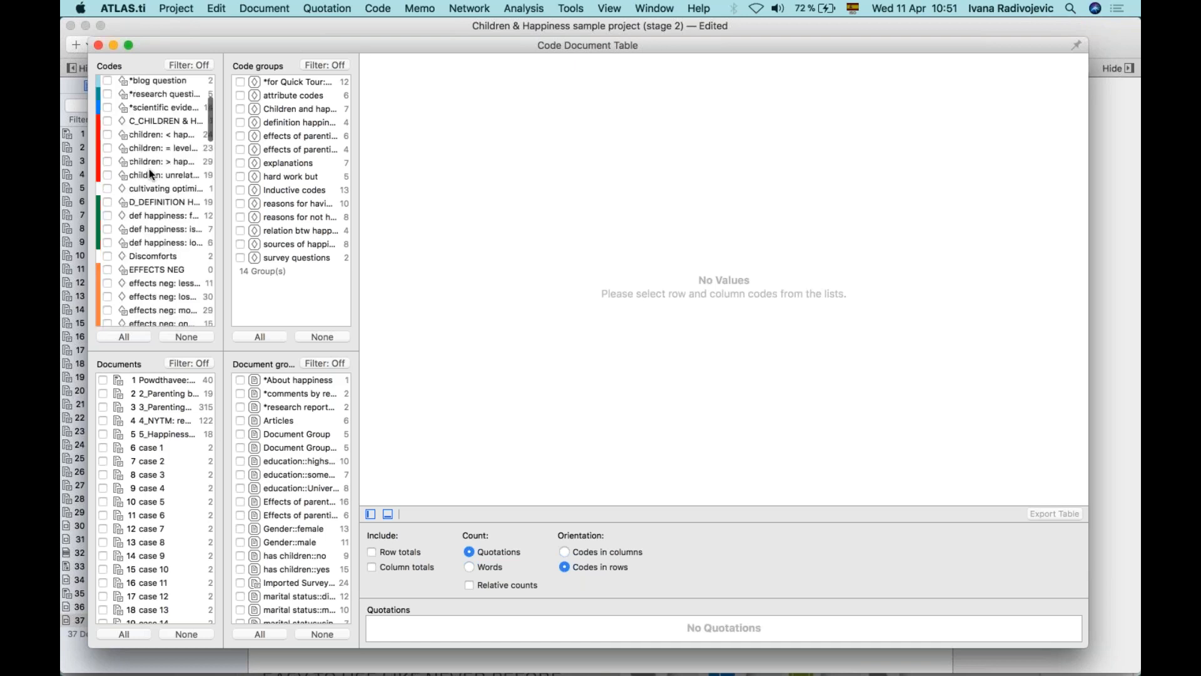
{"action": "scroll", "coordinate": [149, 169], "scroll_direction": "up", "scroll_amount": 6}
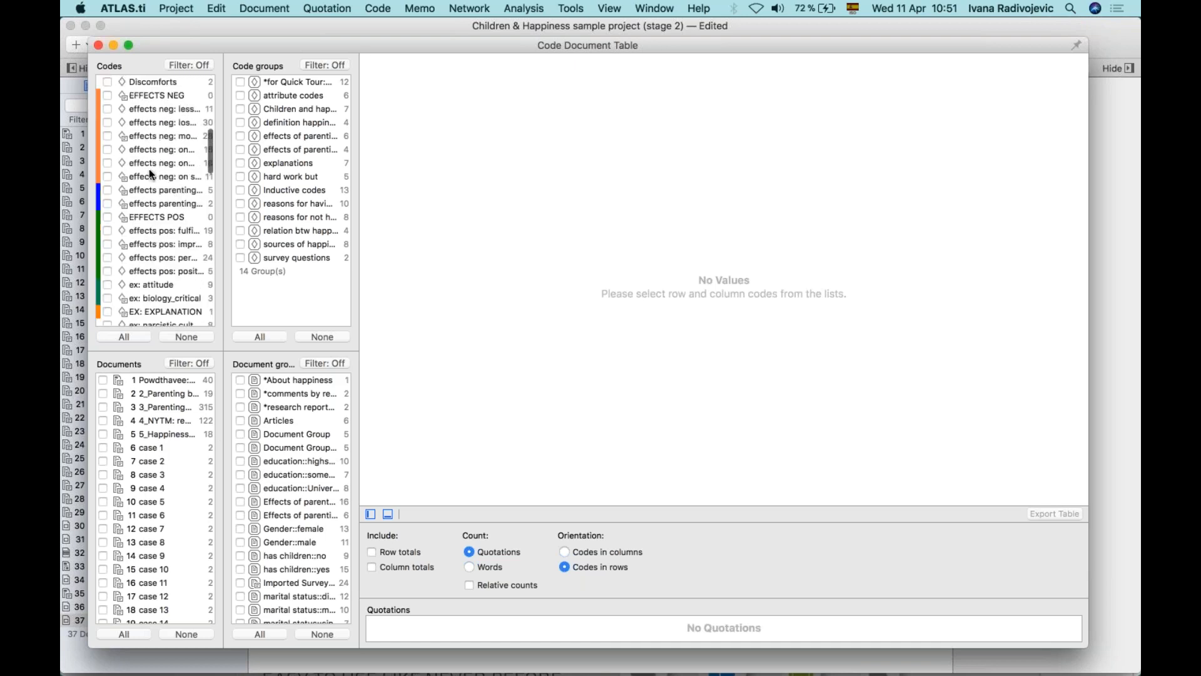
{"action": "left_click", "coordinate": [146, 159]}
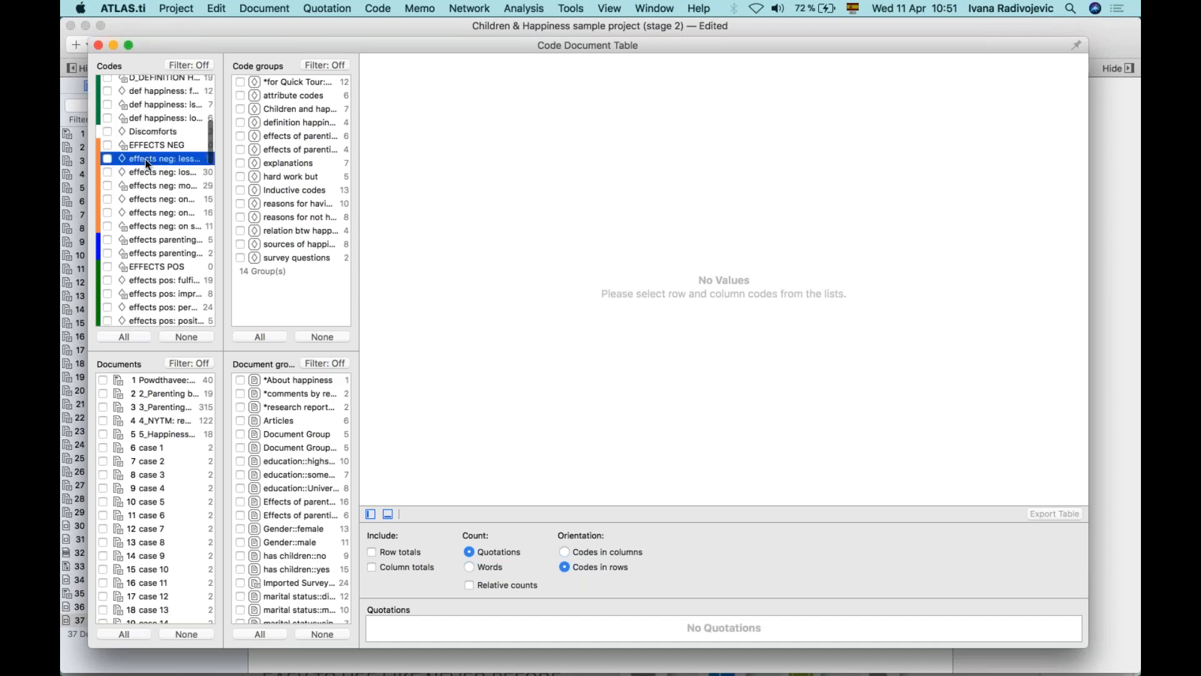
{"action": "left_click", "coordinate": [158, 225], "text": "shift"}
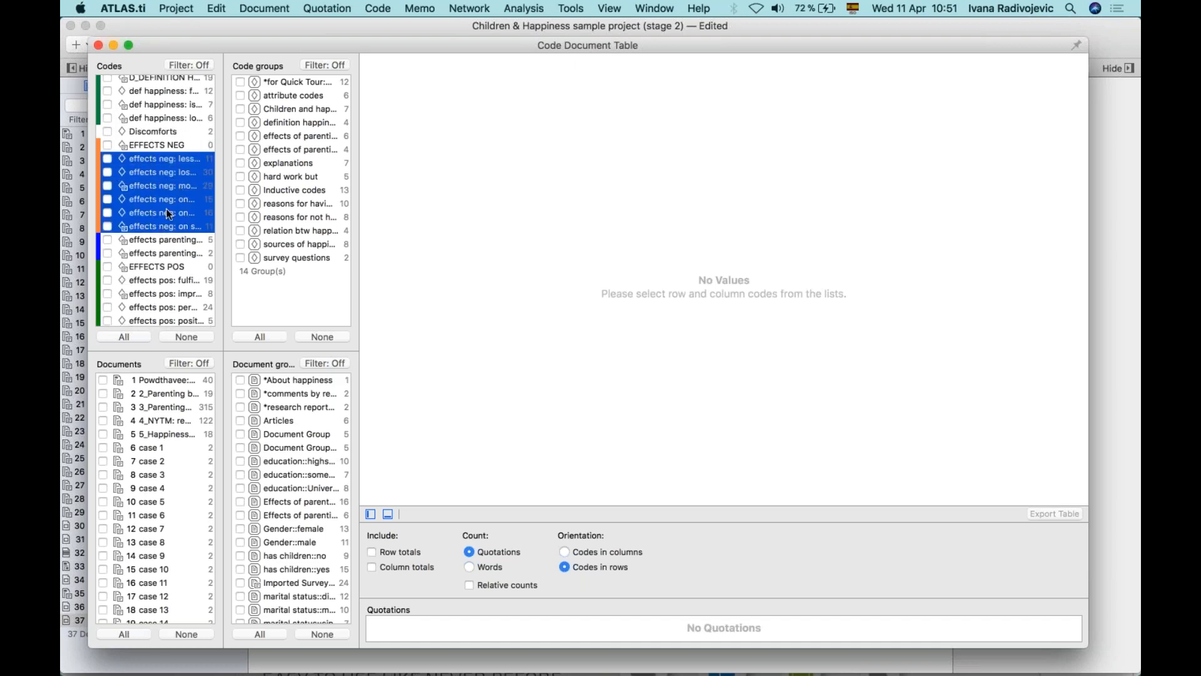
{"action": "key", "text": "space"}
Include the four effects pos codes in the Code Document Table and look through the selectable documents
{"action": "scroll", "coordinate": [168, 245], "scroll_direction": "down", "scroll_amount": 4}
{"action": "left_click", "coordinate": [156, 179]}
{"action": "left_click", "coordinate": [154, 224], "text": "shift"}
{"action": "key", "text": "space"}
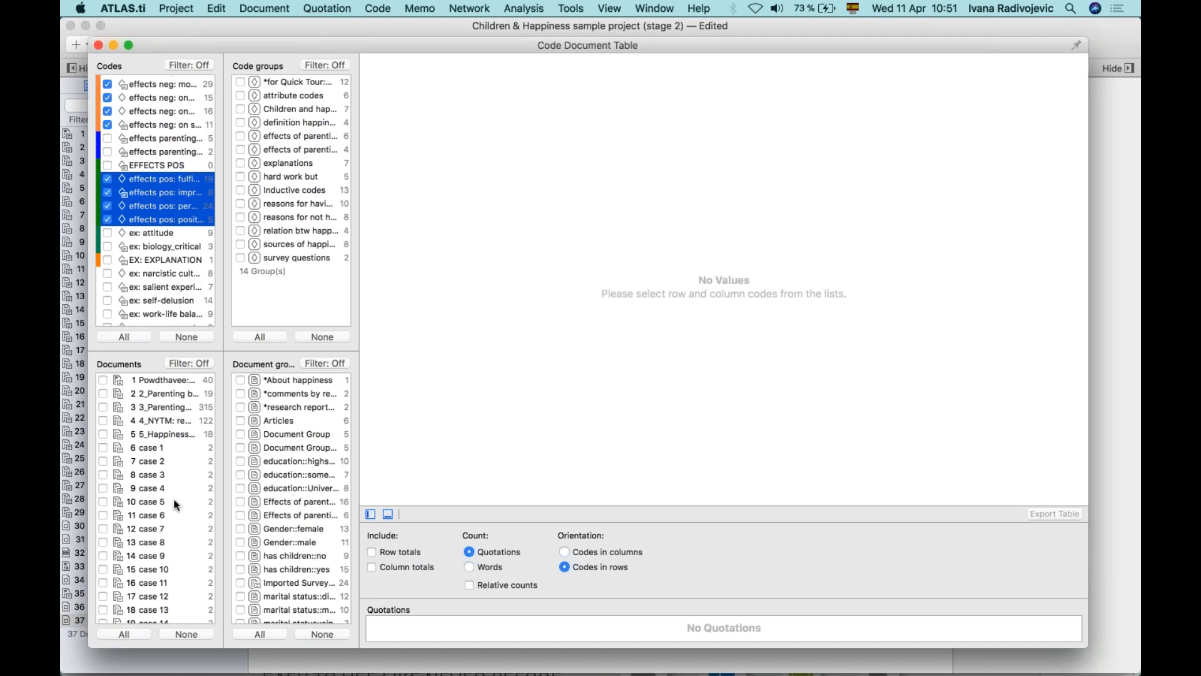
{"action": "scroll", "coordinate": [164, 548], "scroll_direction": "down", "scroll_amount": 3}
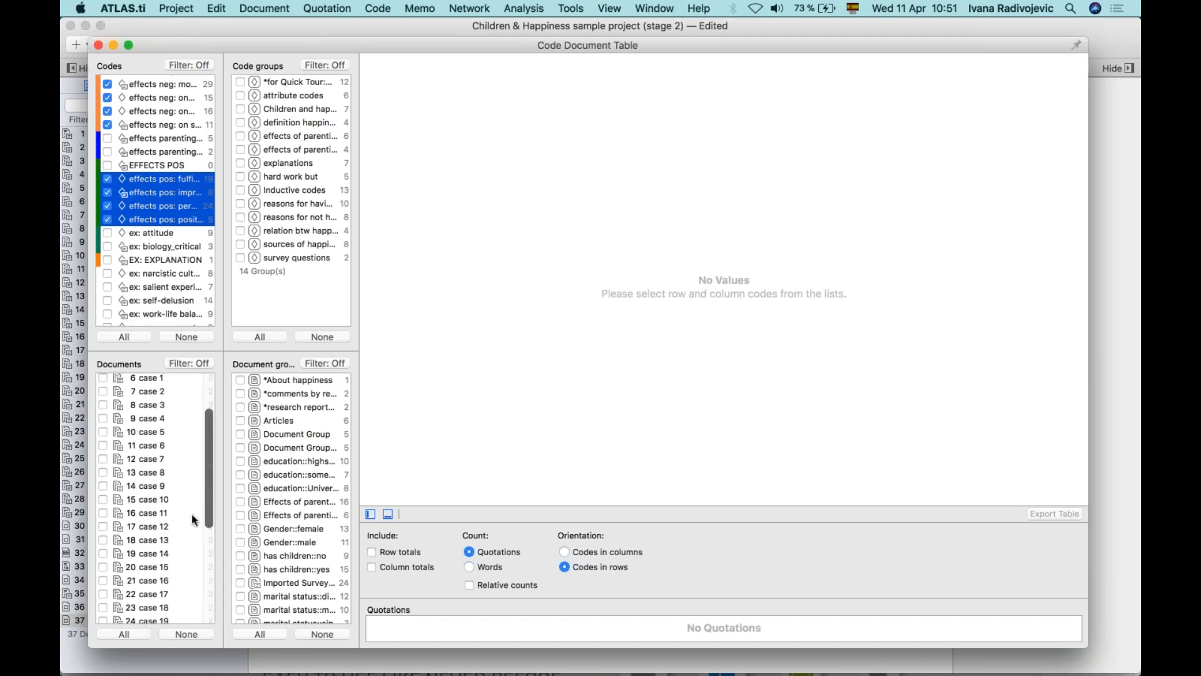
Include the Gender::female and Gender::male document groups in the Code Document Table and widen the code name column to show longer names
{"action": "left_click", "coordinate": [240, 529]}
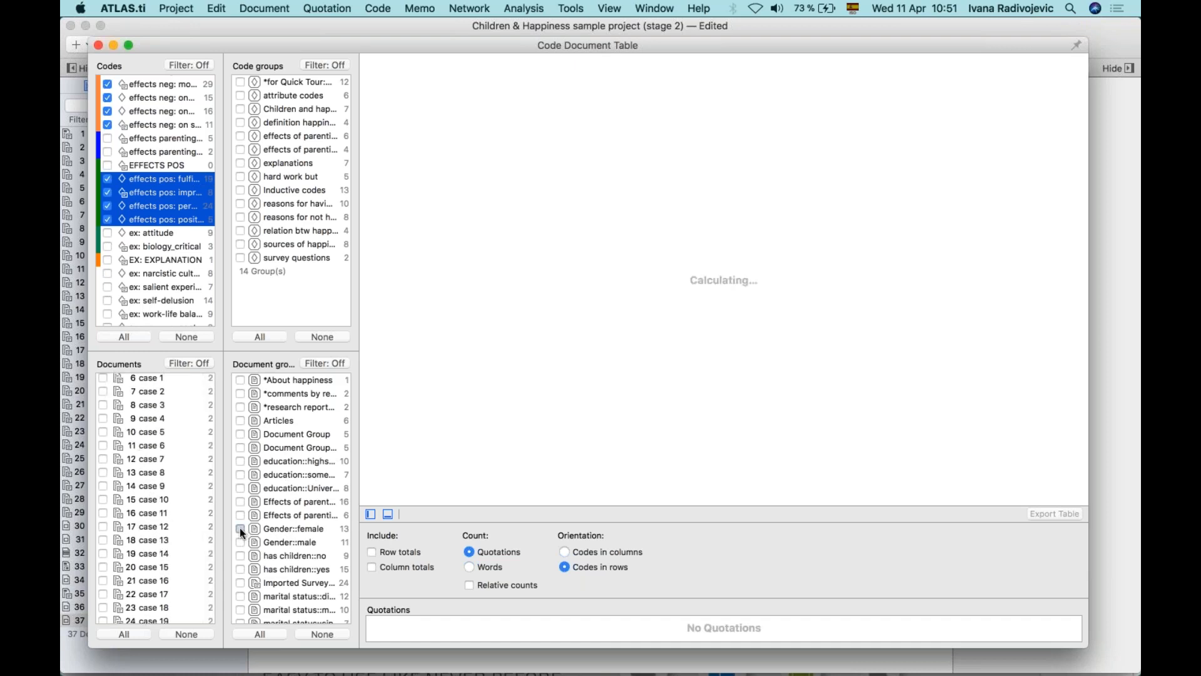
{"action": "left_click", "coordinate": [239, 542]}
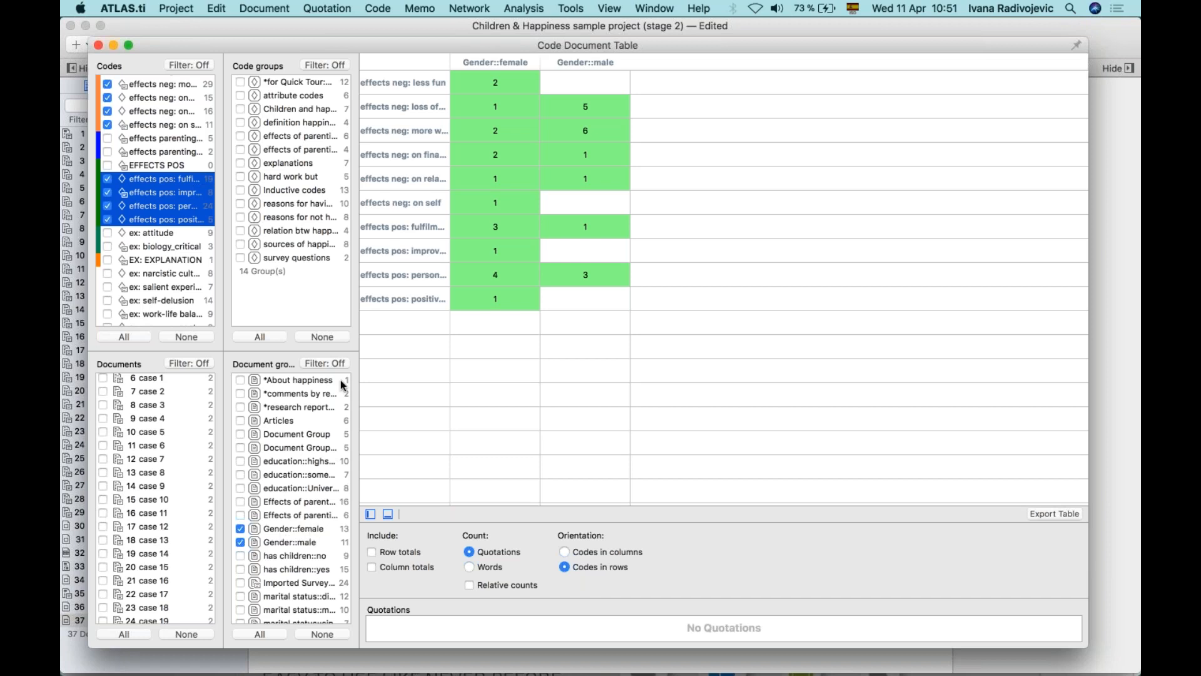
{"action": "left_click_drag", "start_coordinate": [450, 62], "coordinate": [555, 66]}
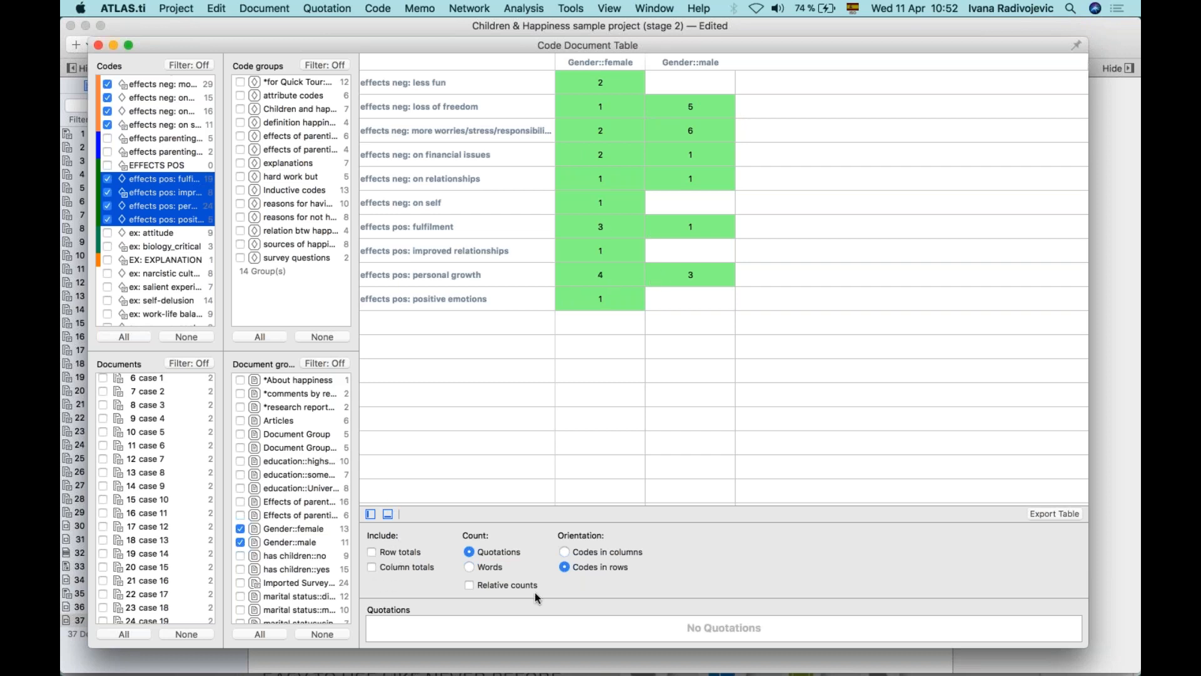
Include row totals and column totals in the Code Document Table
{"action": "left_click", "coordinate": [371, 552]}
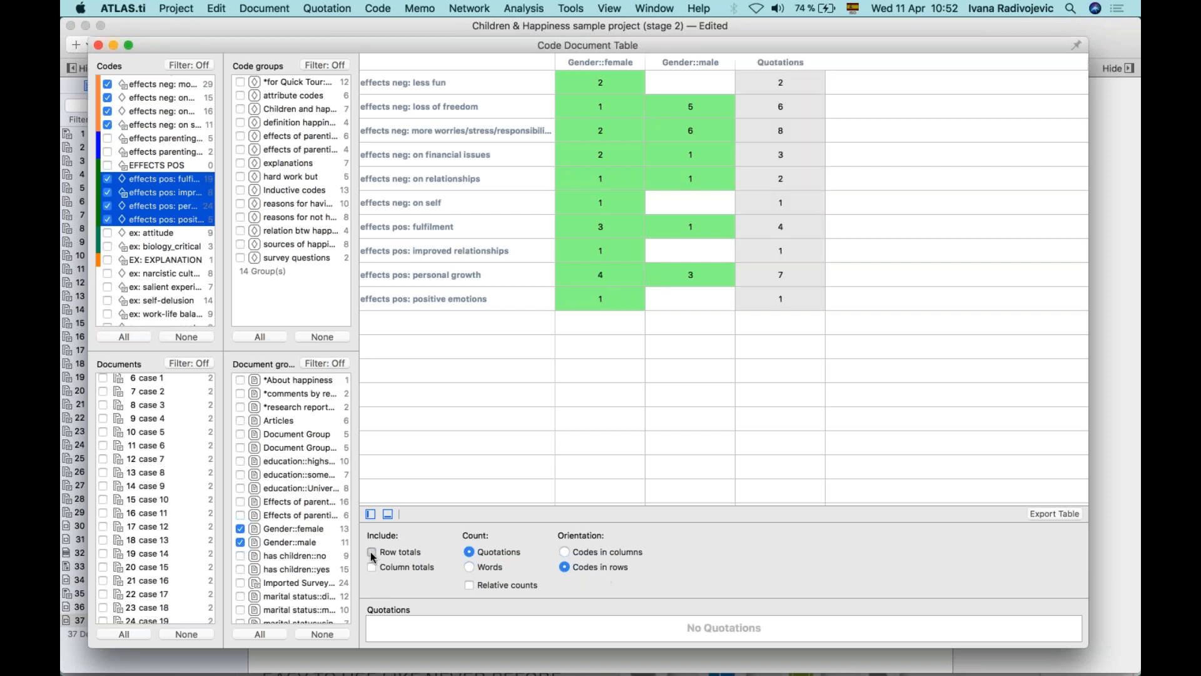
{"action": "left_click", "coordinate": [371, 567]}
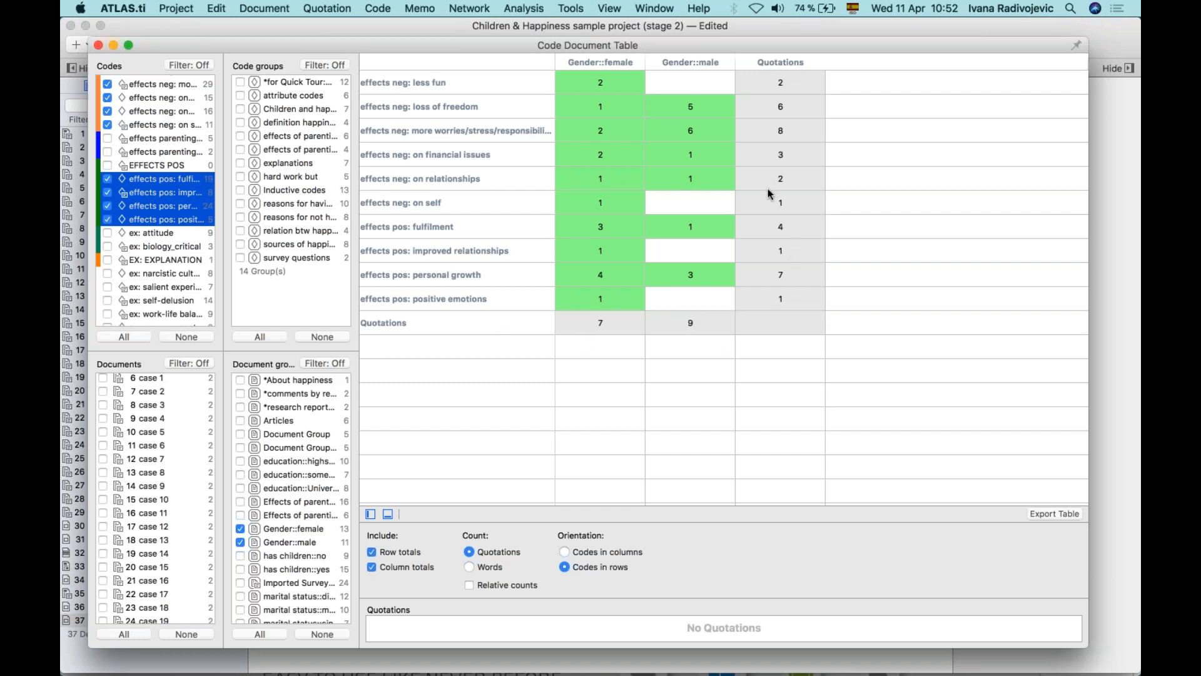
View the table with codes in columns and with relative counts, restore codes in rows and absolute counts, and close the table
{"action": "left_click", "coordinate": [565, 552]}
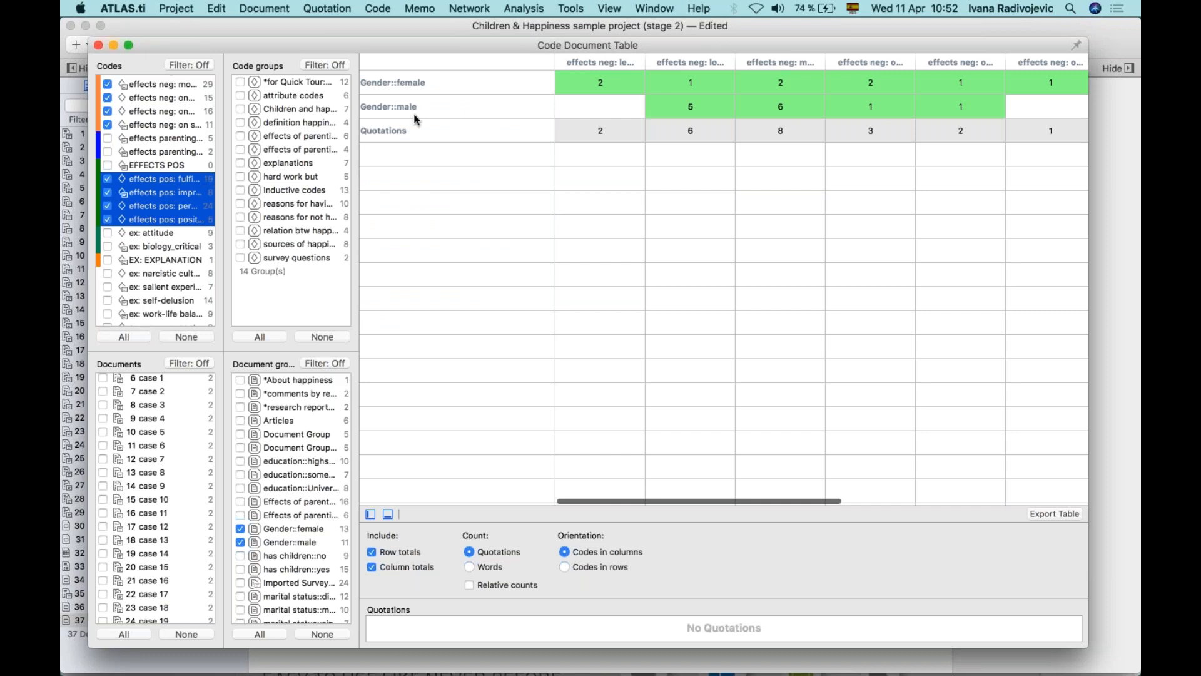
{"action": "left_click", "coordinate": [565, 567]}
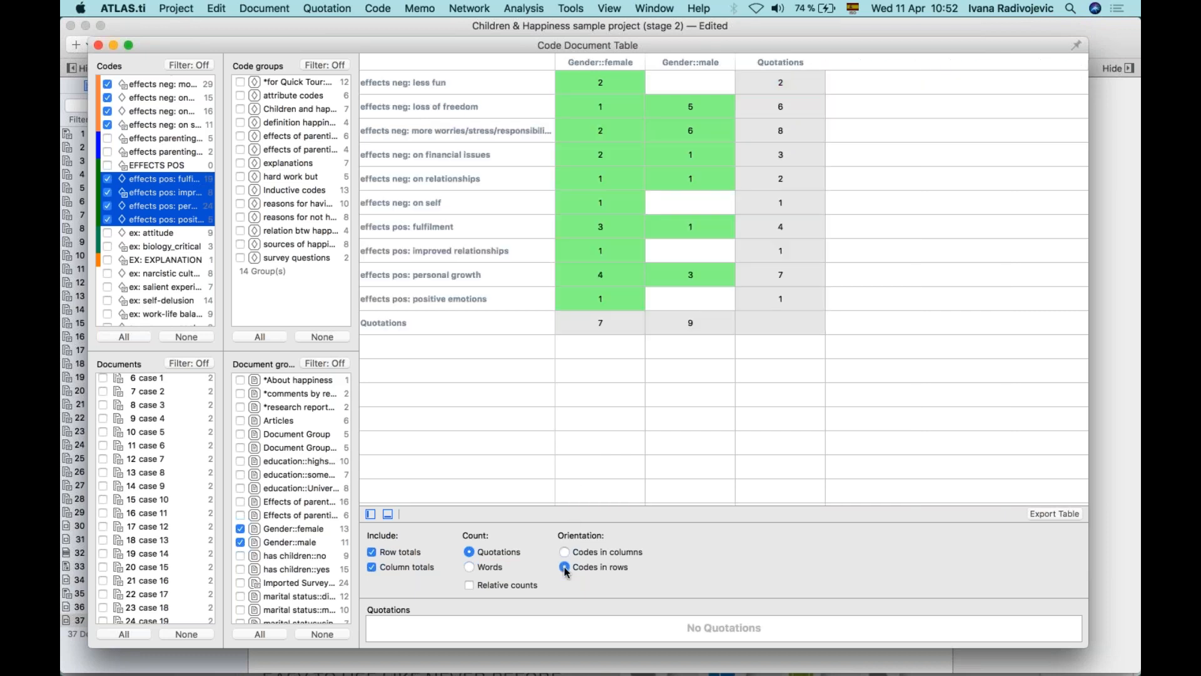
{"action": "left_click", "coordinate": [468, 586]}
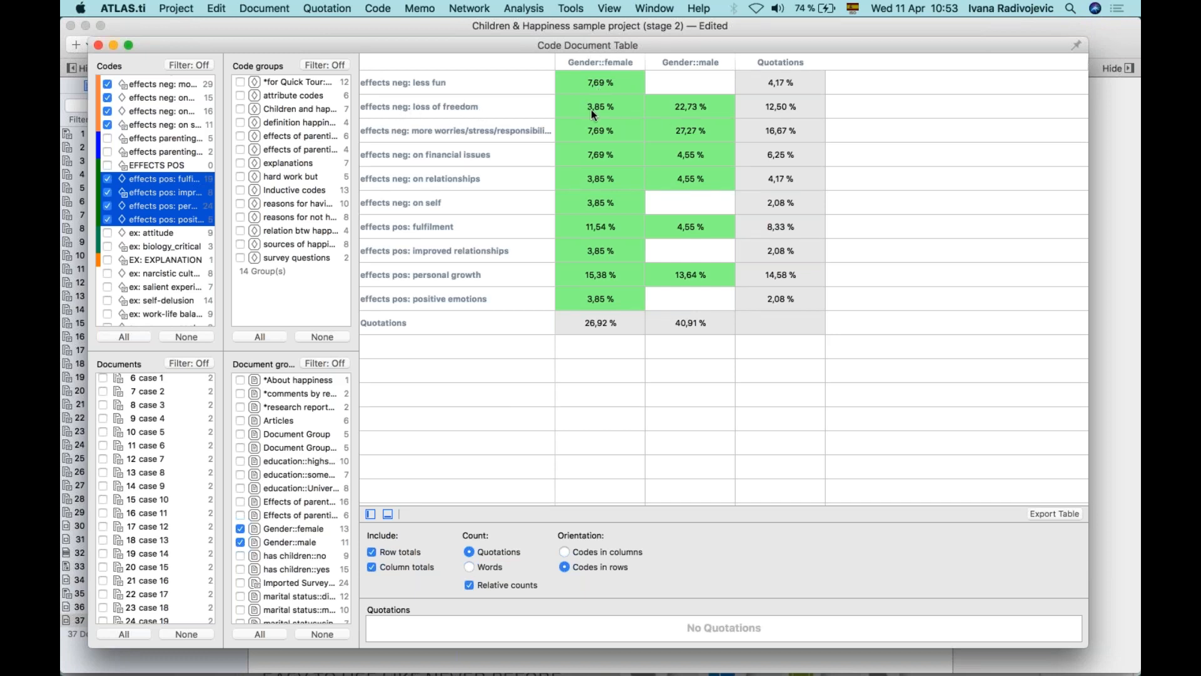
{"action": "left_click", "coordinate": [469, 585]}
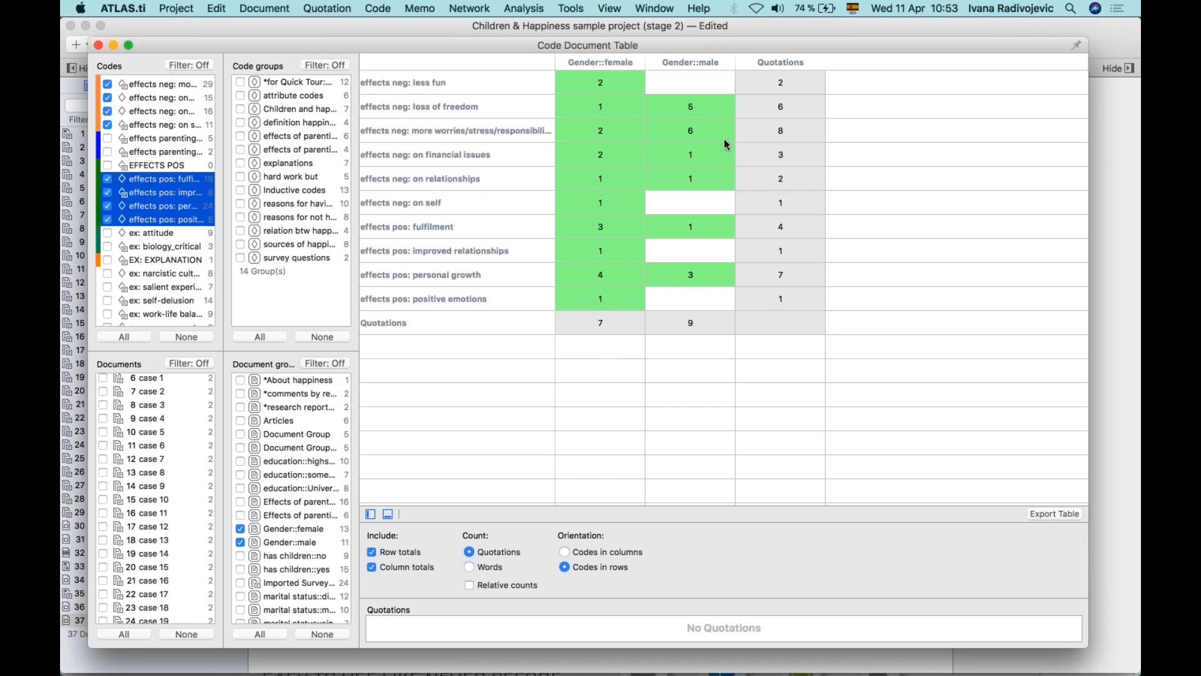
{"action": "left_click", "coordinate": [98, 45]}
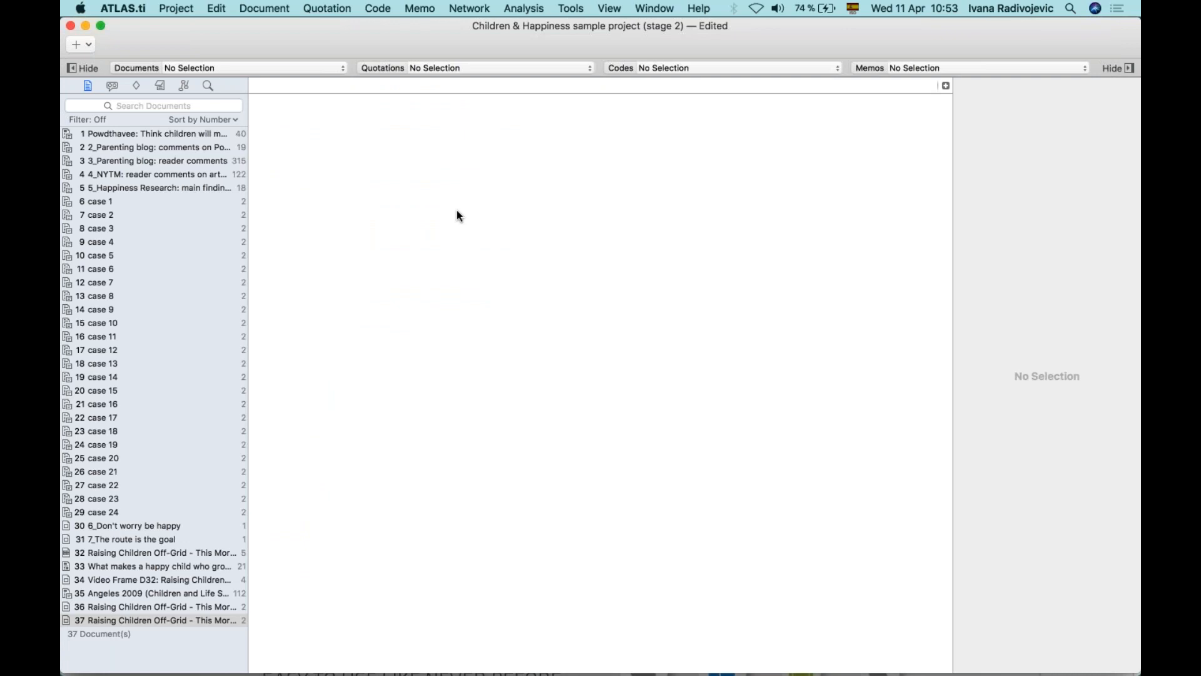
{"action": "left_click", "coordinate": [88, 46]}
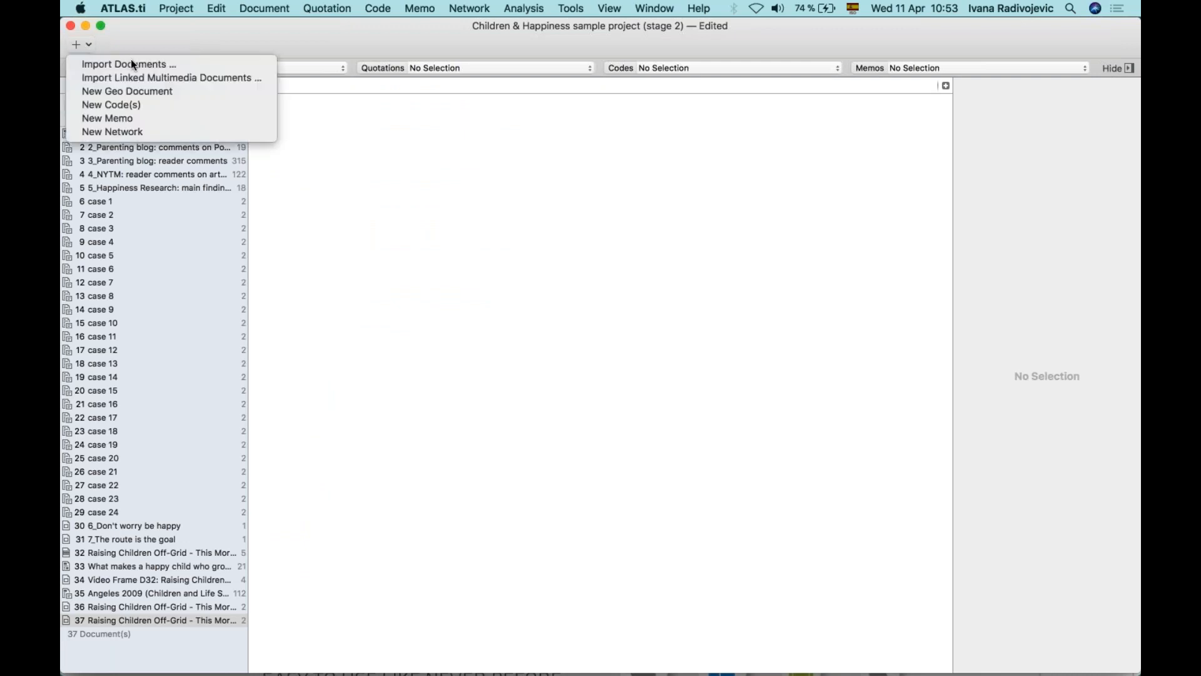
{"action": "left_click", "coordinate": [342, 147]}
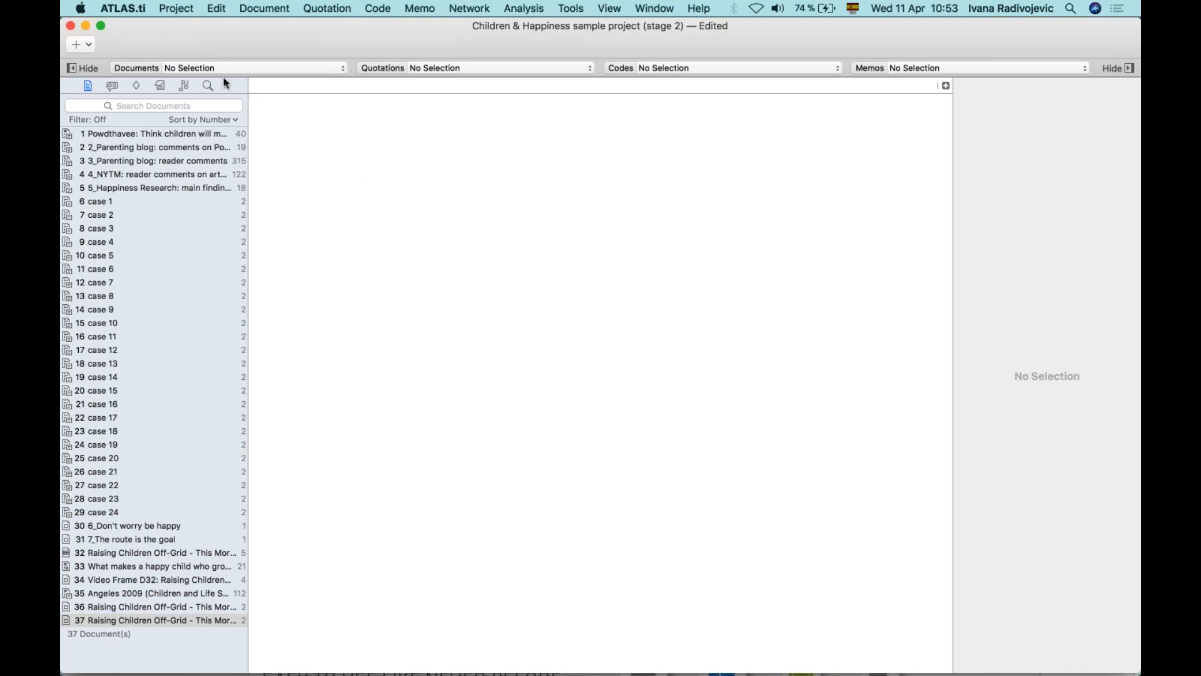
{"action": "left_click", "coordinate": [185, 86]}
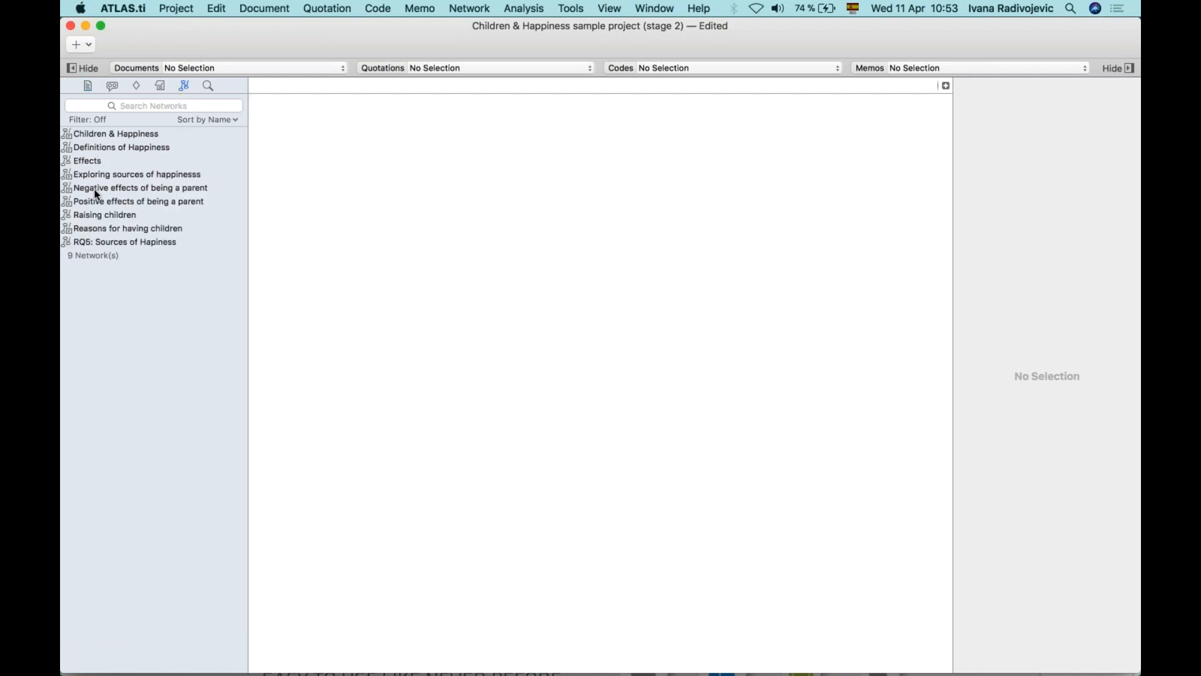
{"action": "left_click", "coordinate": [88, 86]}
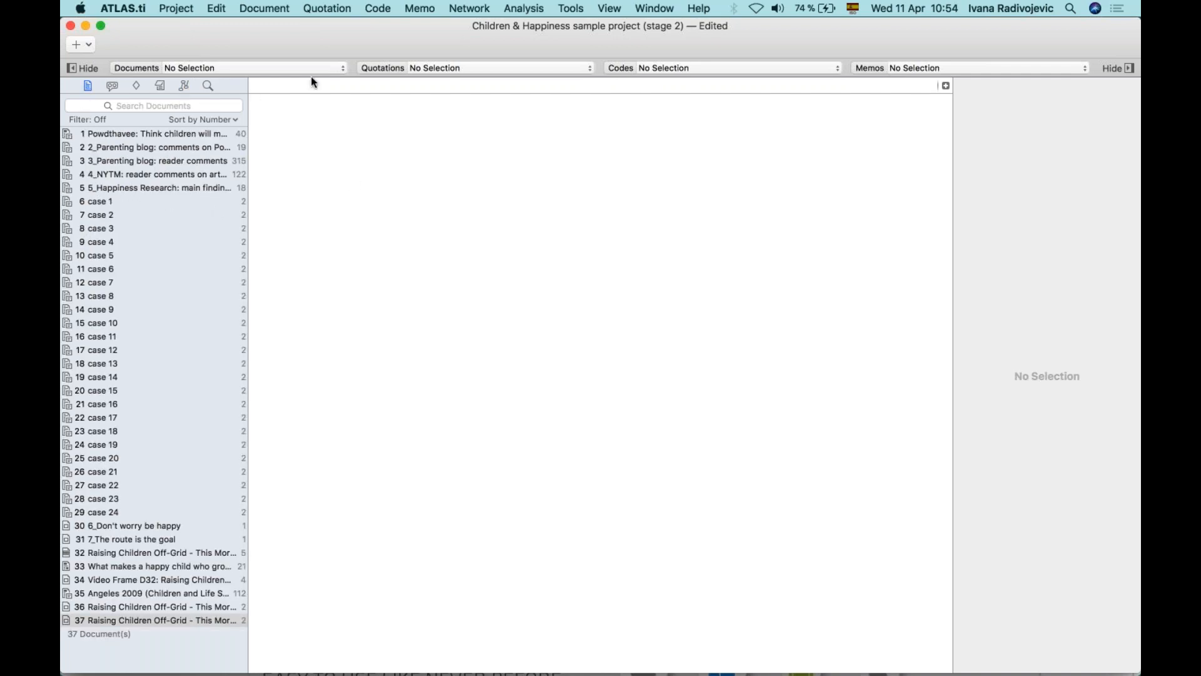
{"action": "left_click", "coordinate": [535, 8]}
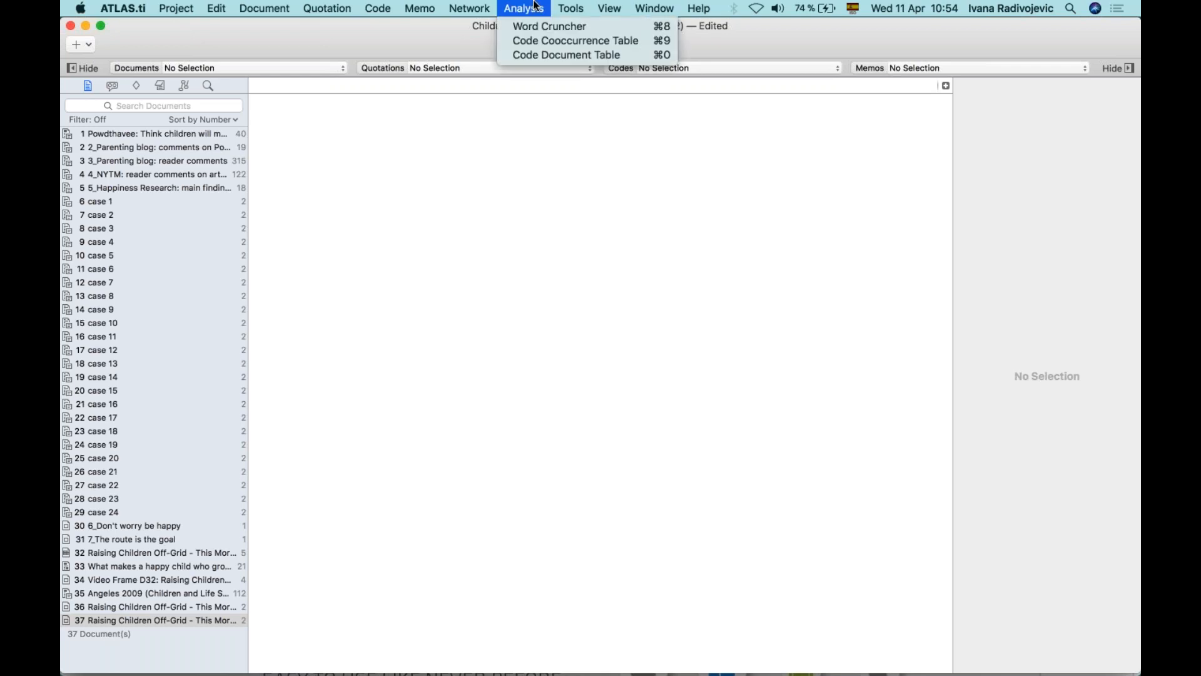
{"action": "left_click", "coordinate": [511, 187]}
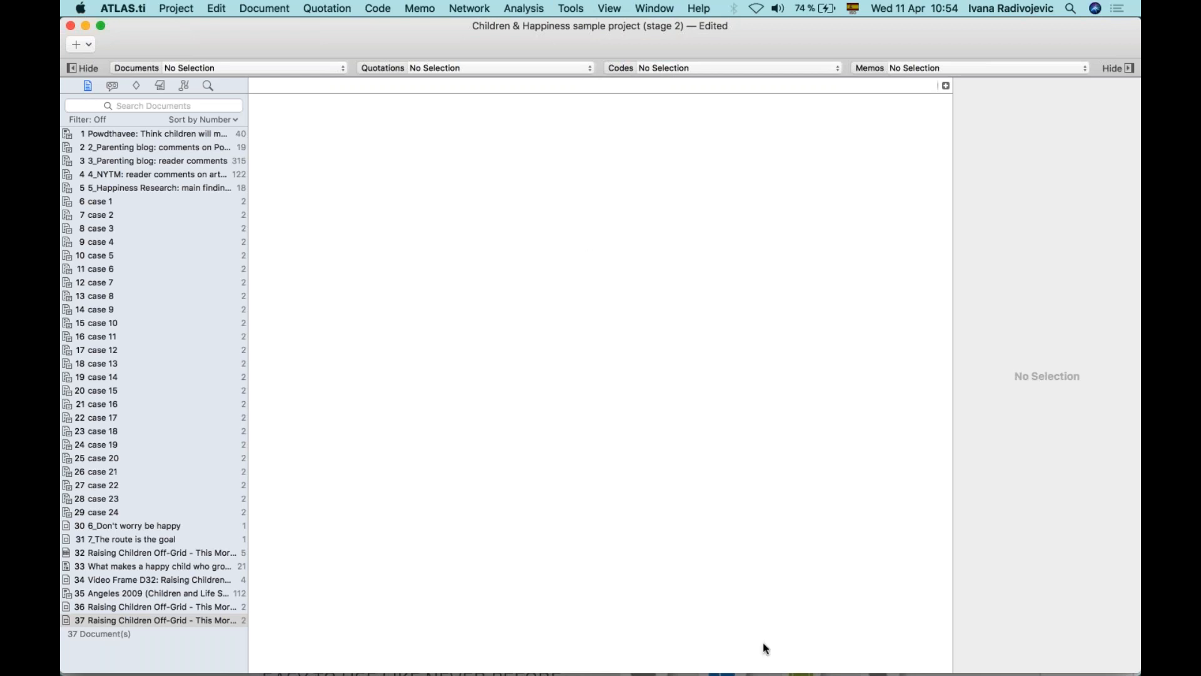
Switch to the PPT Mac Webinar English presentation in PowerPoint and start the slide show on its closing slide 9
{"action": "left_click", "coordinate": [783, 657]}
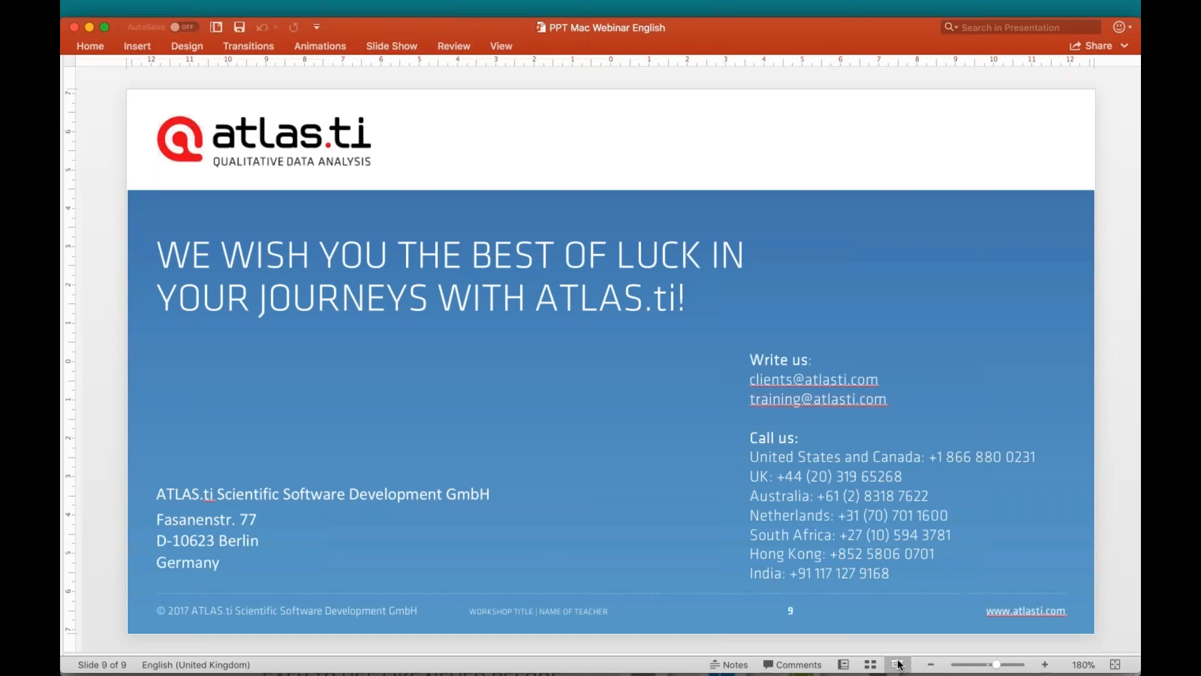
{"action": "left_click", "coordinate": [898, 663]}
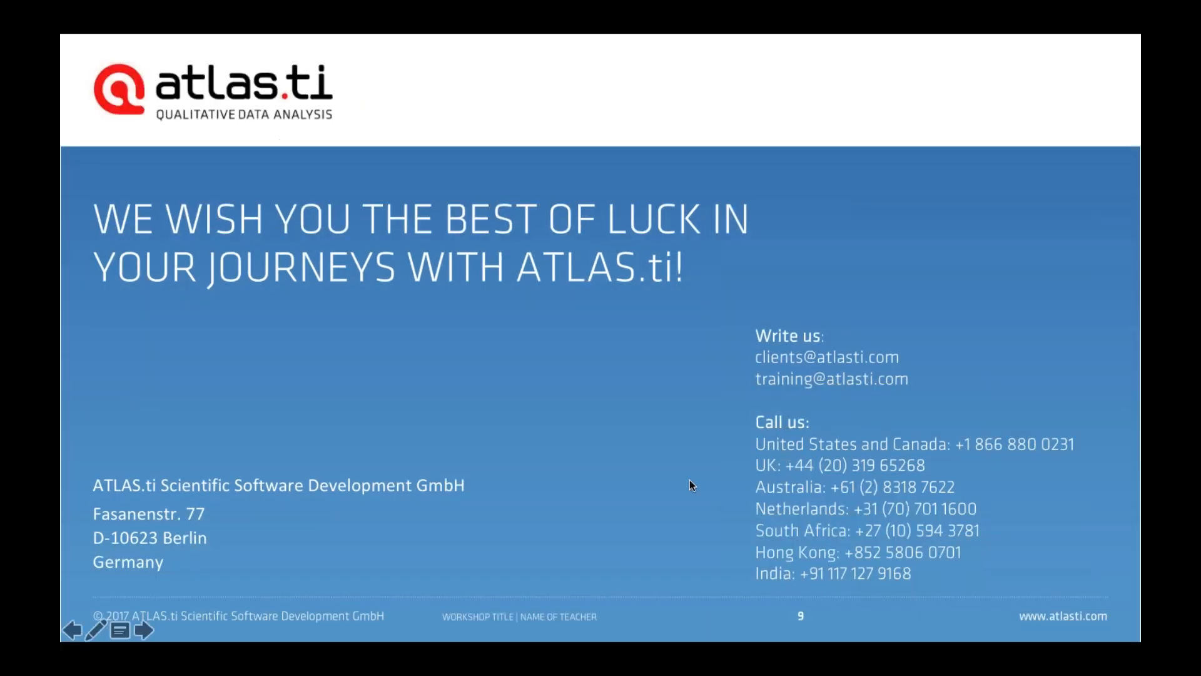